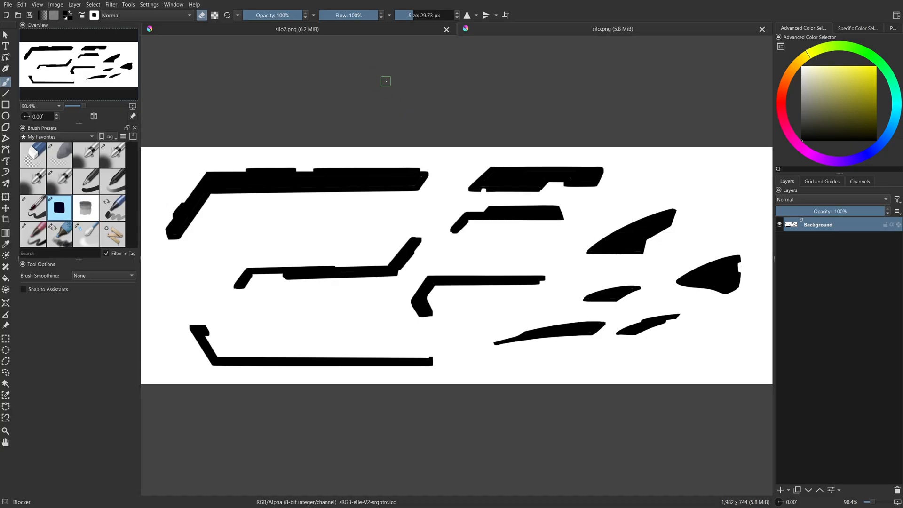
Start a new document with the predefined US Letter (300 ppi) image size.
left_click(359, 34)
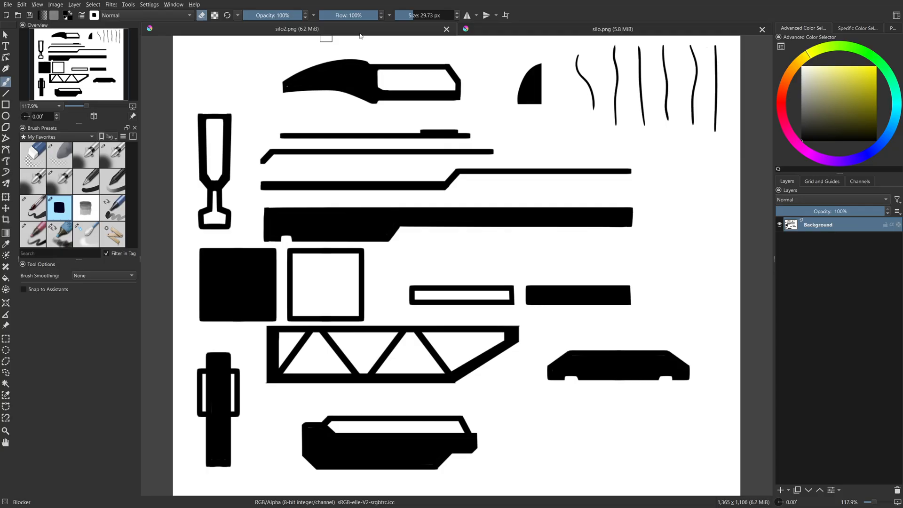
left_click(12, 5)
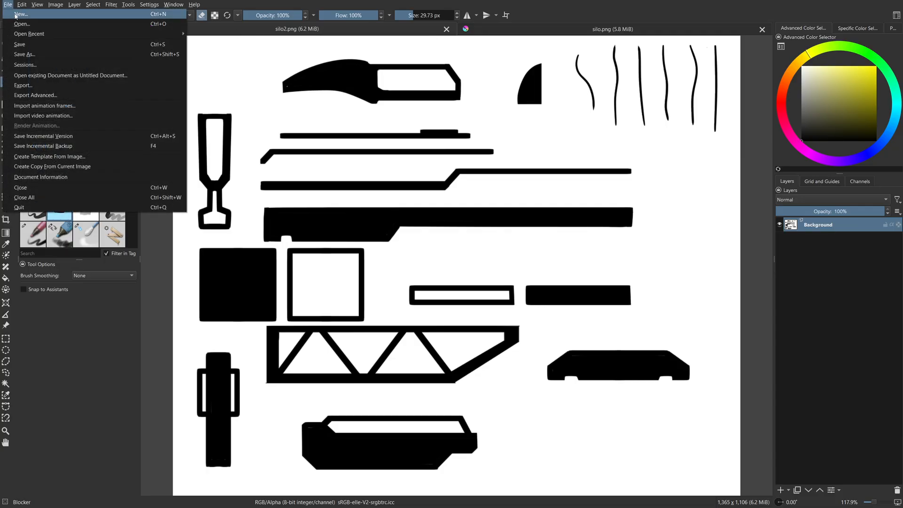
left_click(21, 12)
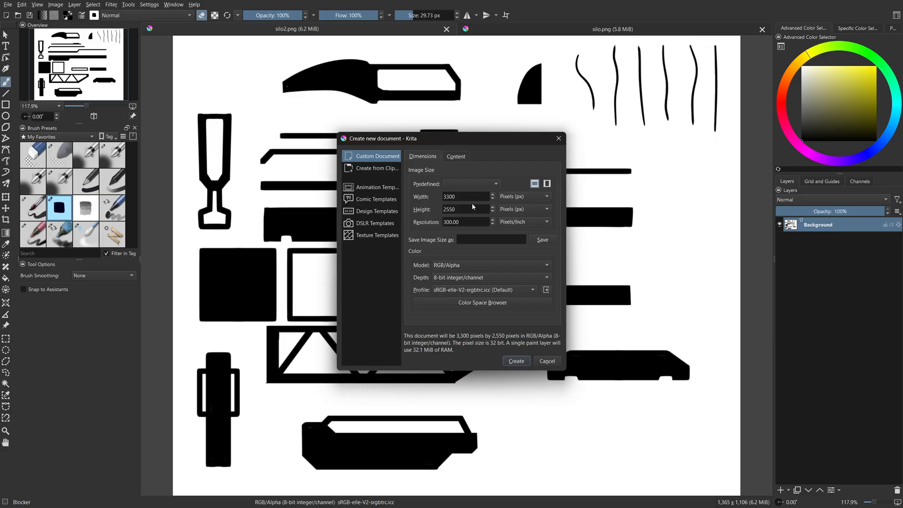
left_click(470, 184)
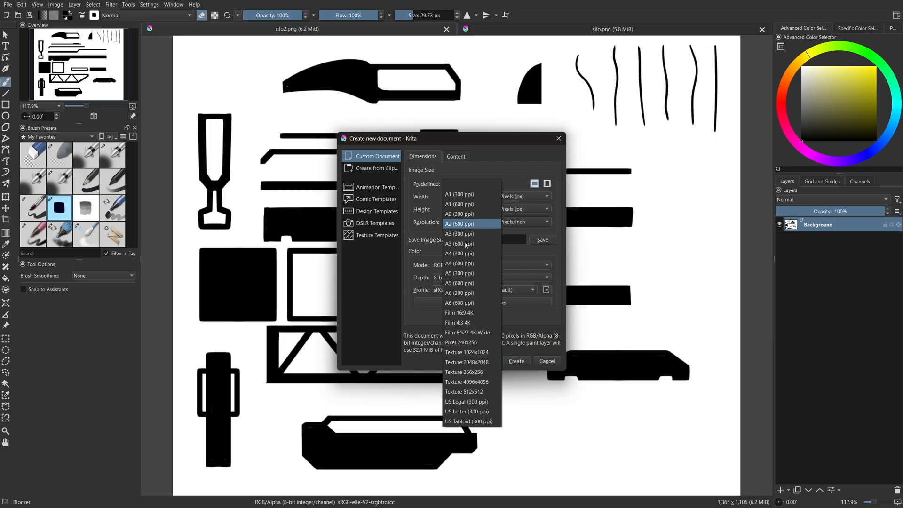
left_click(480, 412)
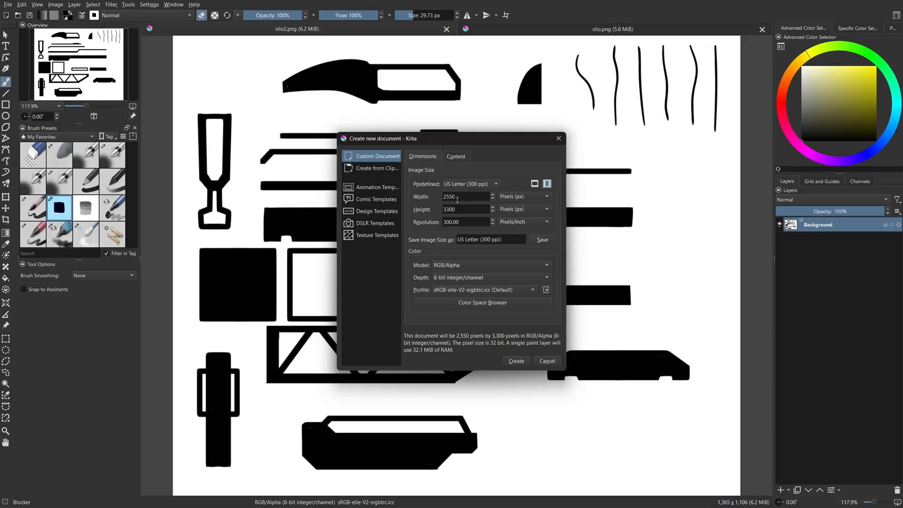
Give the new document two layers and a white background colour, and create it.
left_click(454, 156)
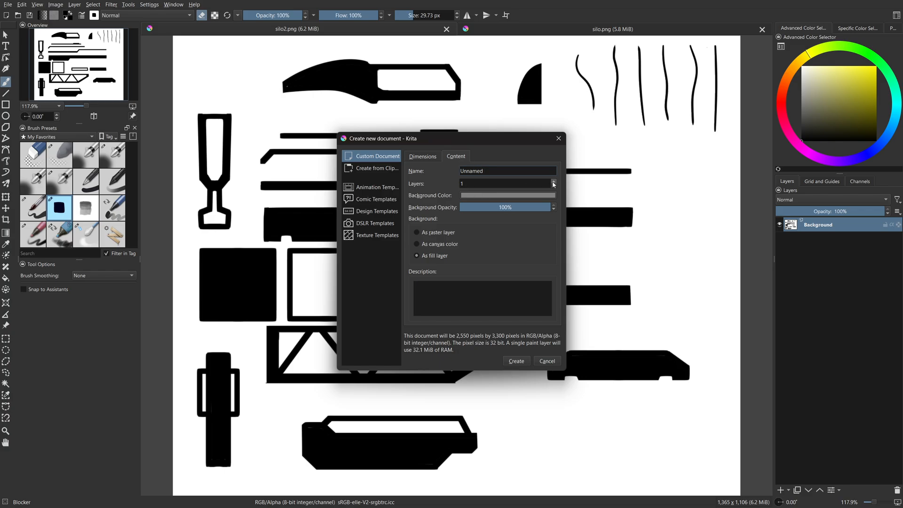
left_click(515, 196)
left_click(450, 180)
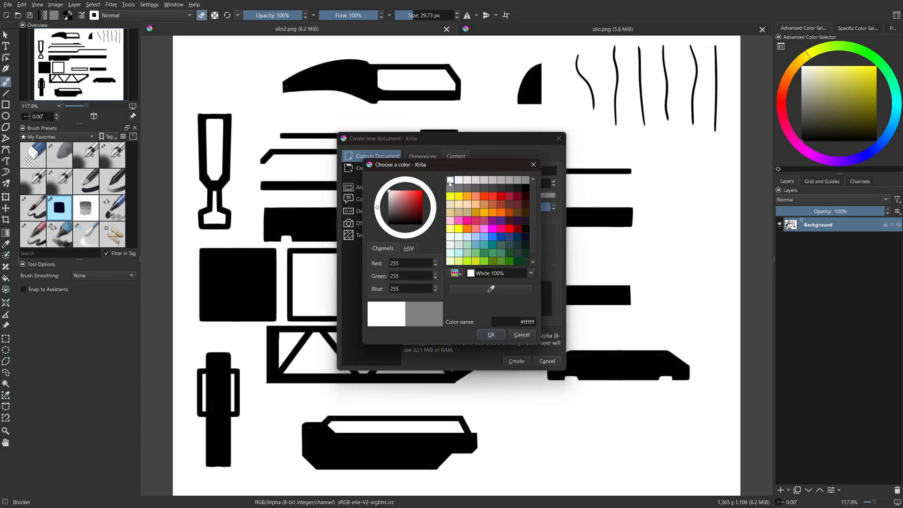
left_click(490, 335)
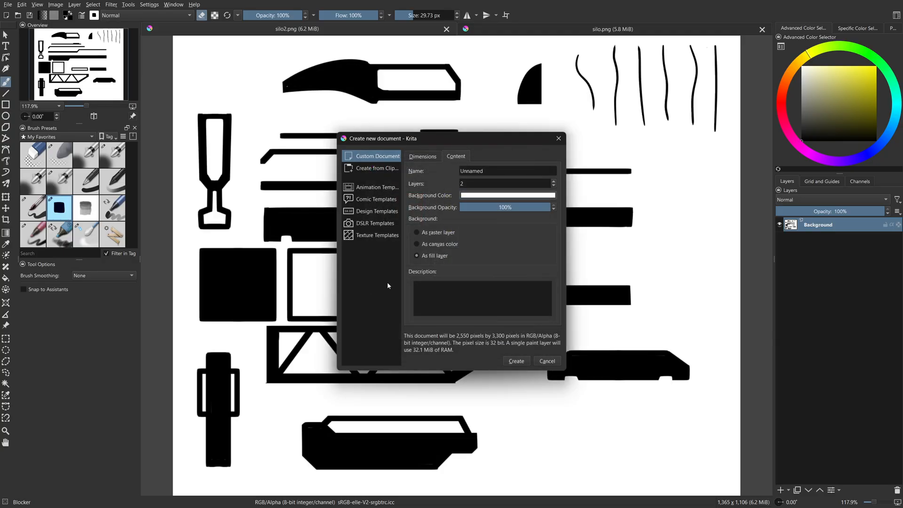
left_click(516, 360)
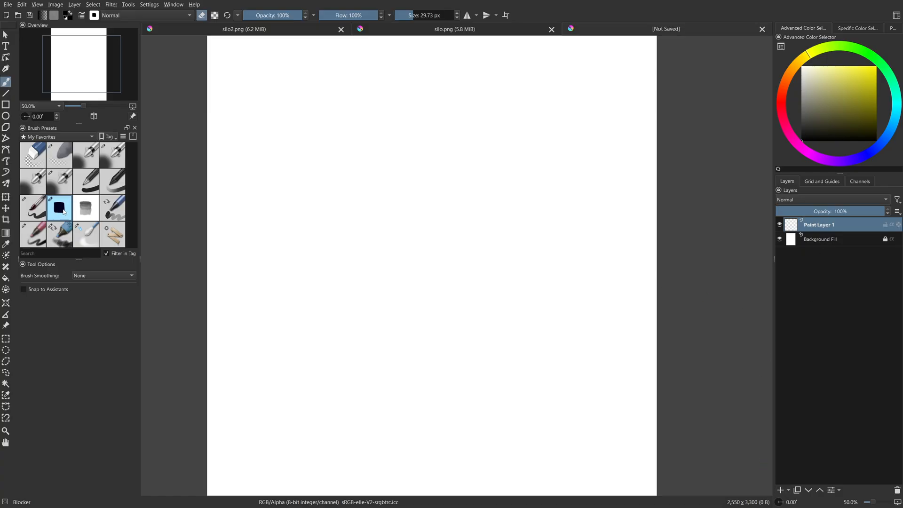
Try a short vertical test stroke with the Basic-5 Size brush at about 44 px and undo it.
mouse_move(61, 209)
mouse_move(40, 226)
left_click(33, 207)
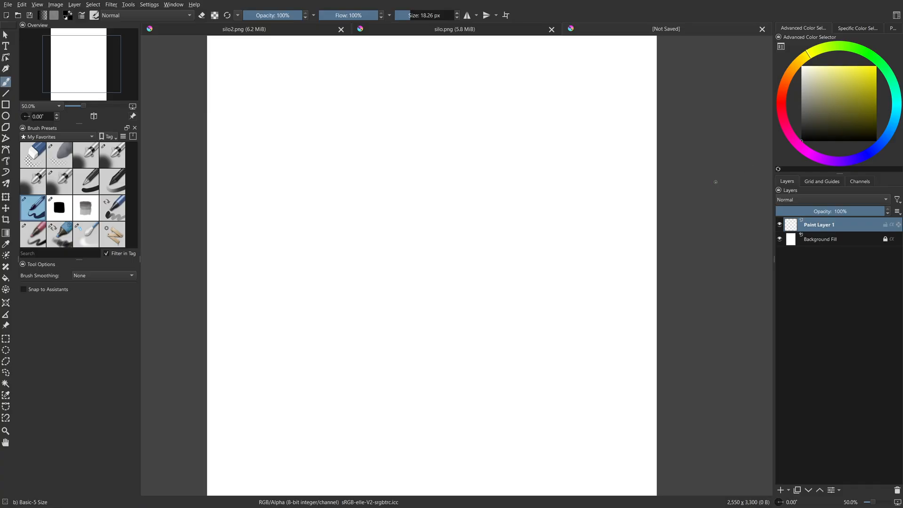
left_click_drag(277, 225, 303, 217, "shift")
mouse_move(305, 140)
left_mouse_down()
mouse_move(311, 248)
mouse_move(303, 188)
left_mouse_up()
key("ctrl+z")
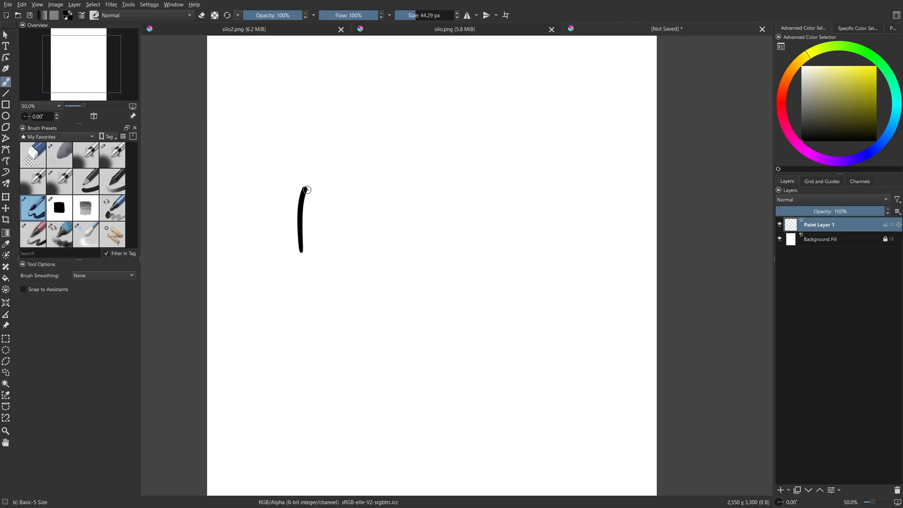
key("ctrl+z")
Select the Blocker brush preset with eraser mode off, try a short vertical stroke and undo it.
left_click(61, 209)
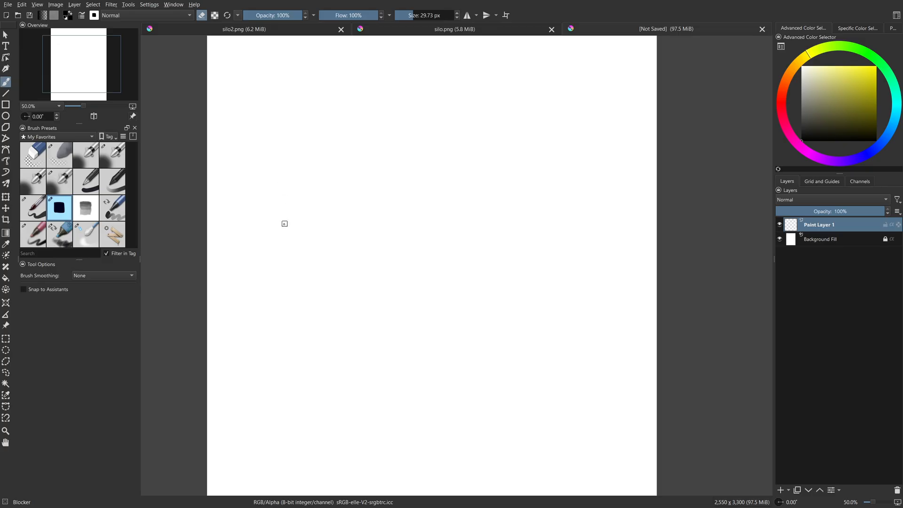
key("e")
left_click_drag(288, 185, 289, 236)
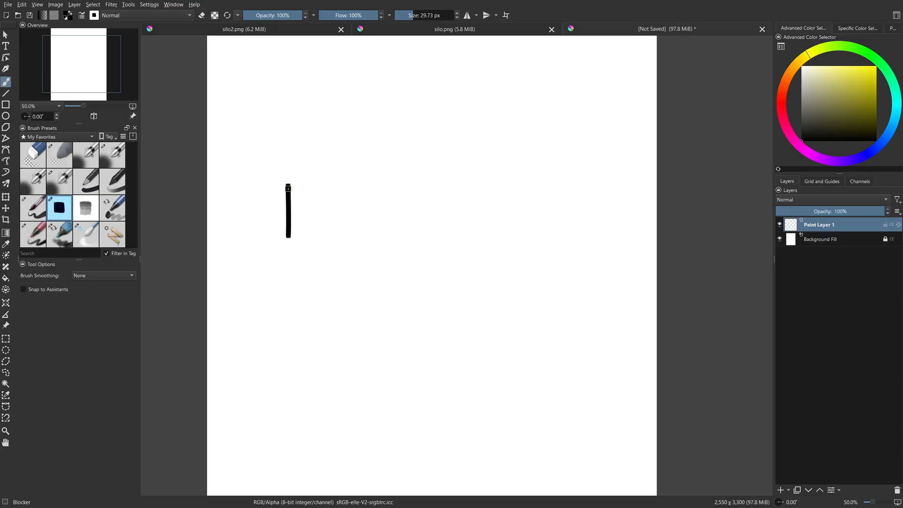
key("ctrl+z")
Review the Blocker brush's tip shape, opacity, flow and size settings in the Brush Editor.
key("F5")
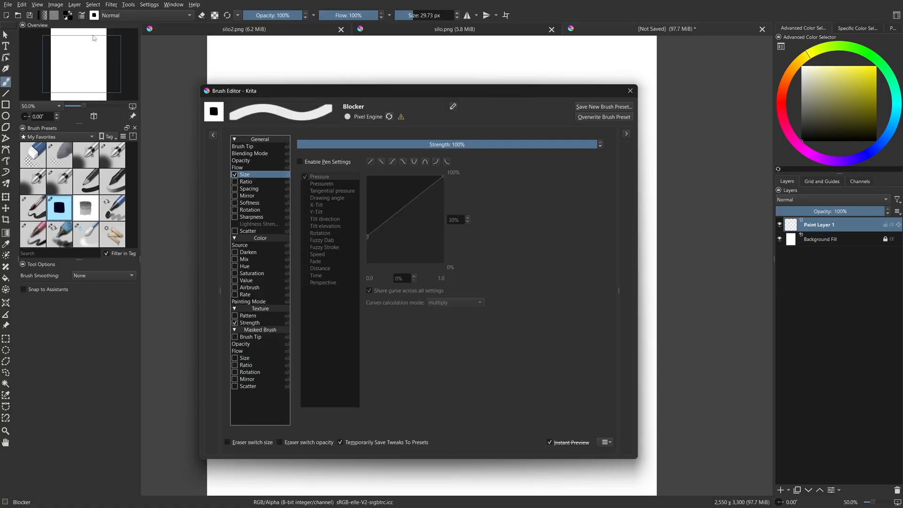
left_click(275, 147)
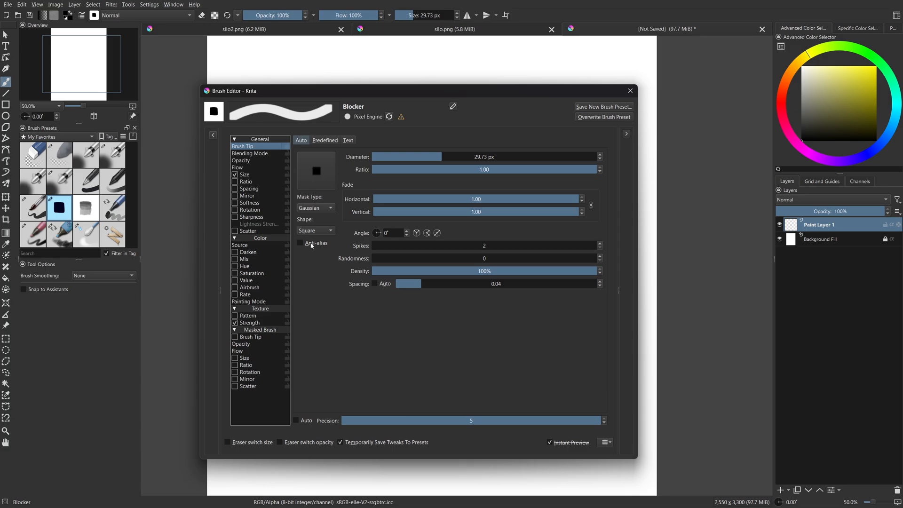
left_click(318, 231)
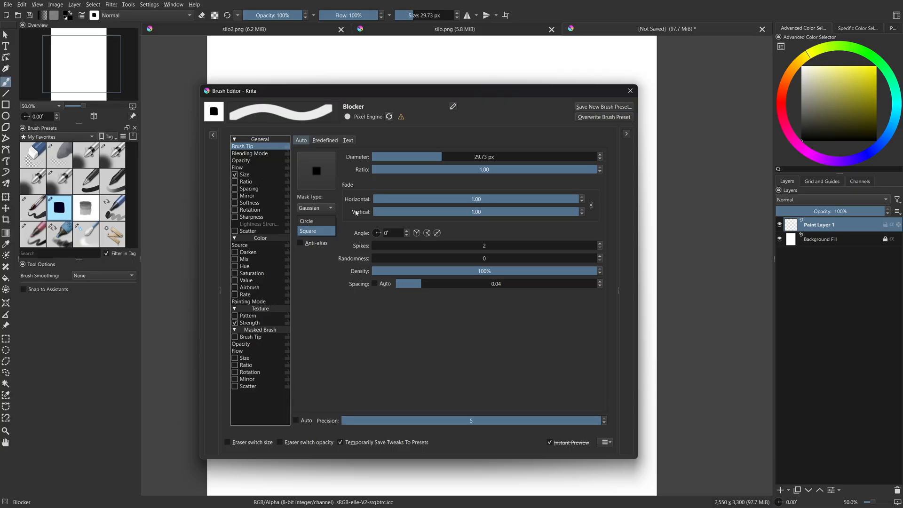
left_click(242, 161)
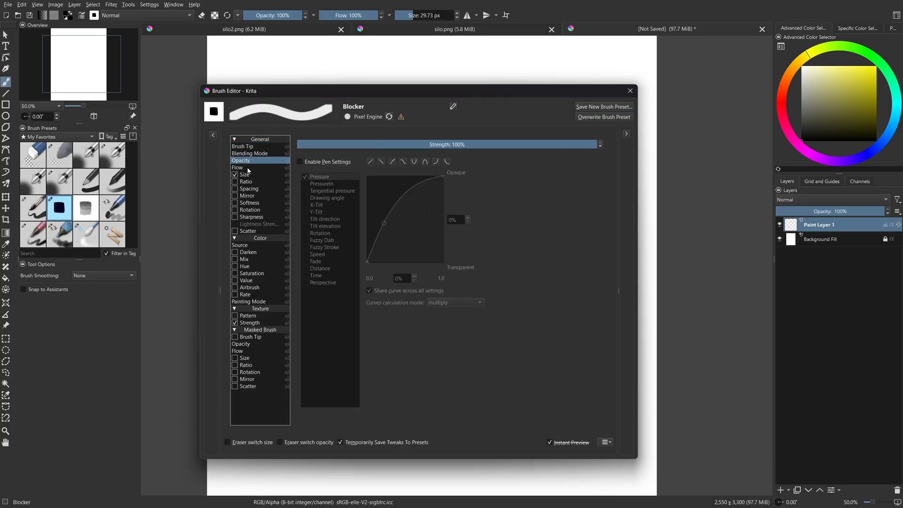
left_click(248, 168)
left_click(249, 175)
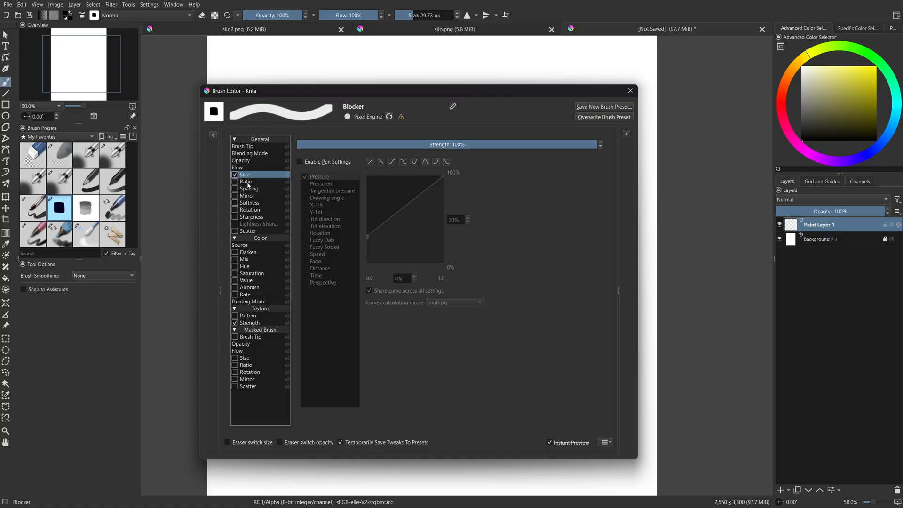
left_click(629, 91)
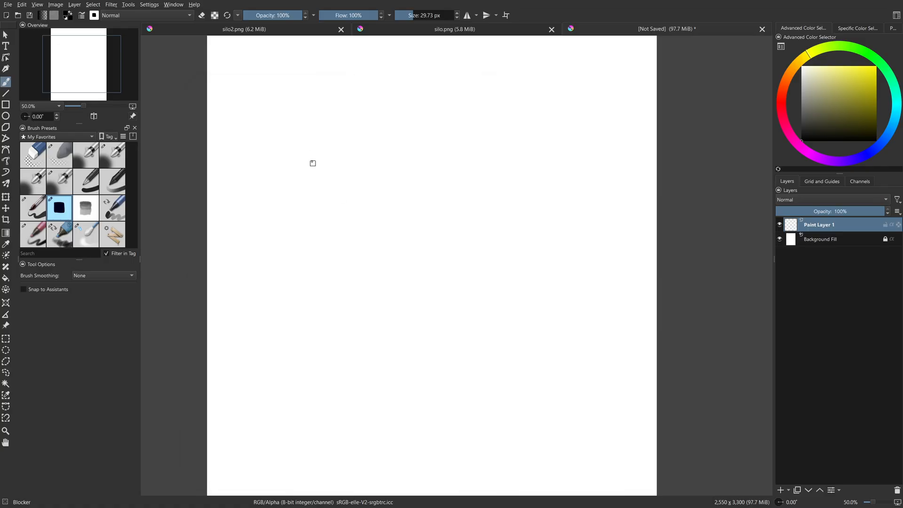
Draw a vertical line about 454 px long and a horizontal line about 1009 px long from its upper end with the Line tool.
key("v")
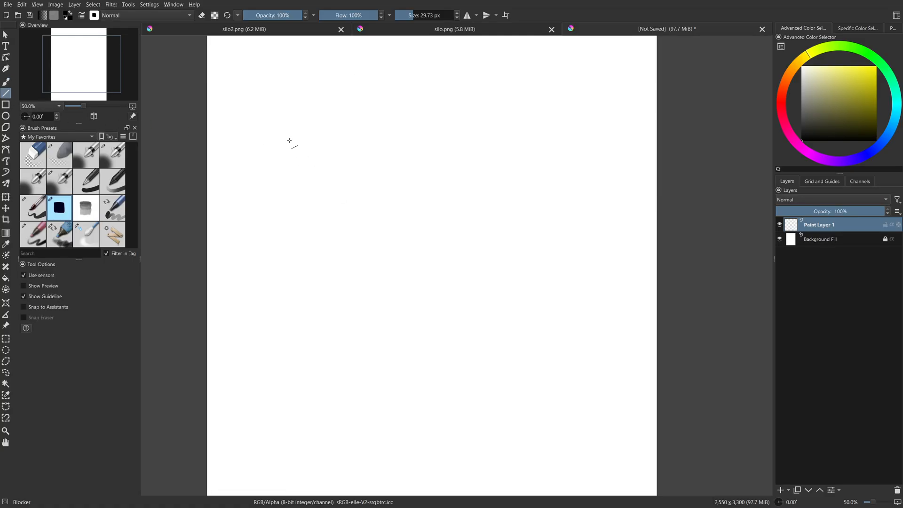
left_click_drag(289, 123, 289, 207)
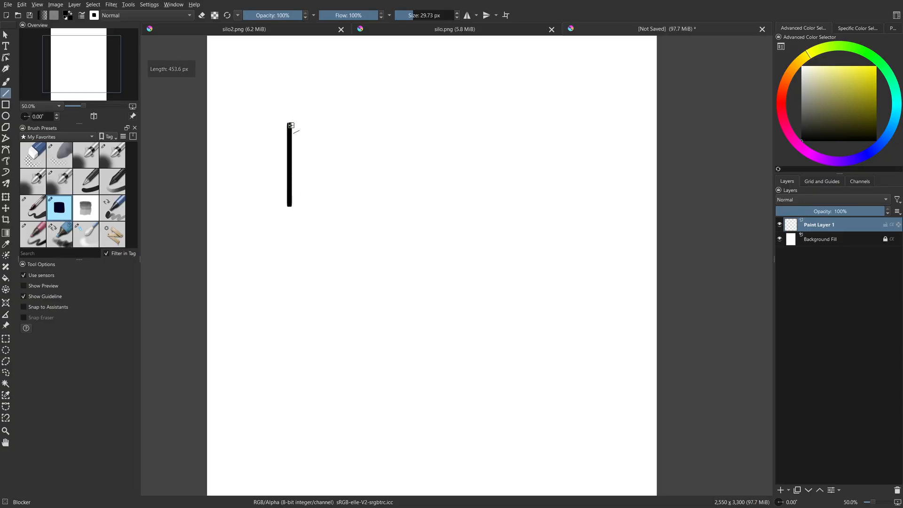
left_click_drag(289, 124, 471, 125)
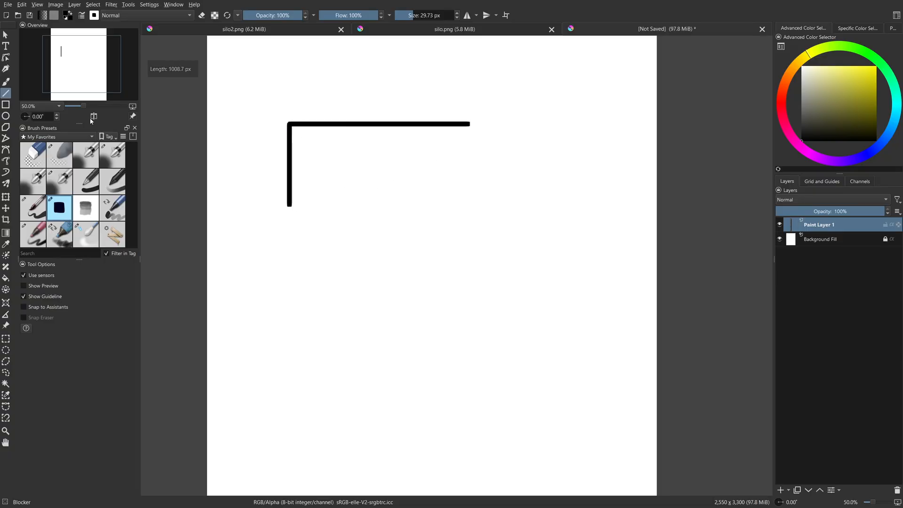
Try freehand strokes continuing from the vertical line's lower end with the Freehand Brush and undo them.
left_click(5, 82)
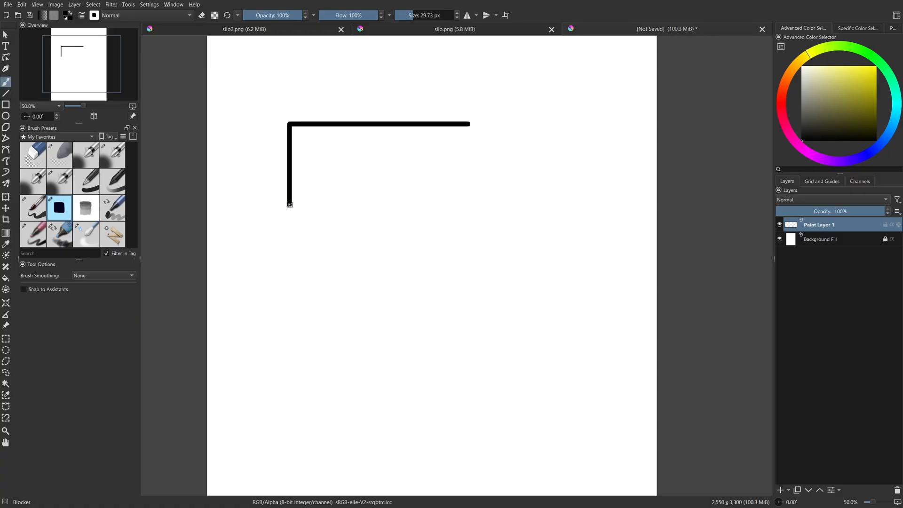
left_click_drag(289, 204, 332, 155)
key("ctrl+z")
left_click_drag(291, 205, 340, 126)
key("ctrl+z")
Close the outline with straight lines forming a flat base, a diagonal rise, a short ledge and a vertical end.
left_click(5, 93)
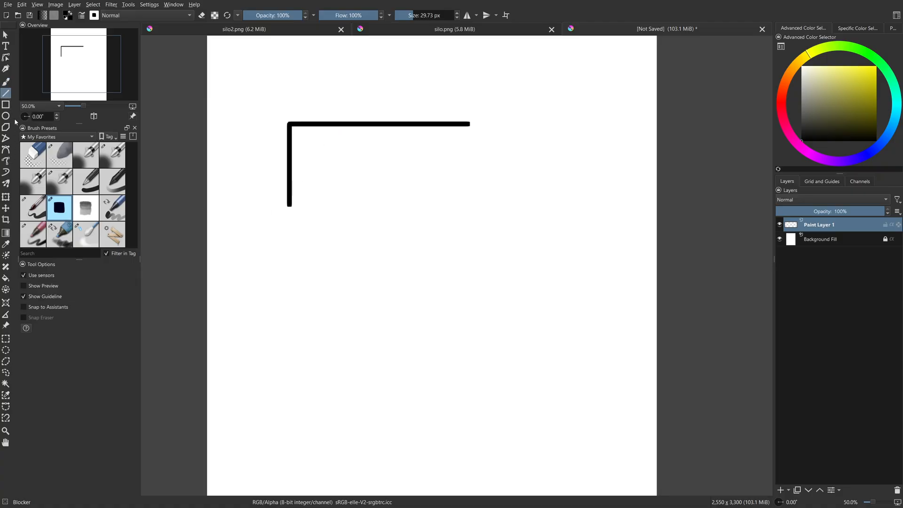
mouse_move(291, 204)
left_mouse_down()
mouse_move(396, 204)
mouse_move(438, 164)
mouse_move(469, 162)
mouse_move(469, 123)
left_mouse_up()
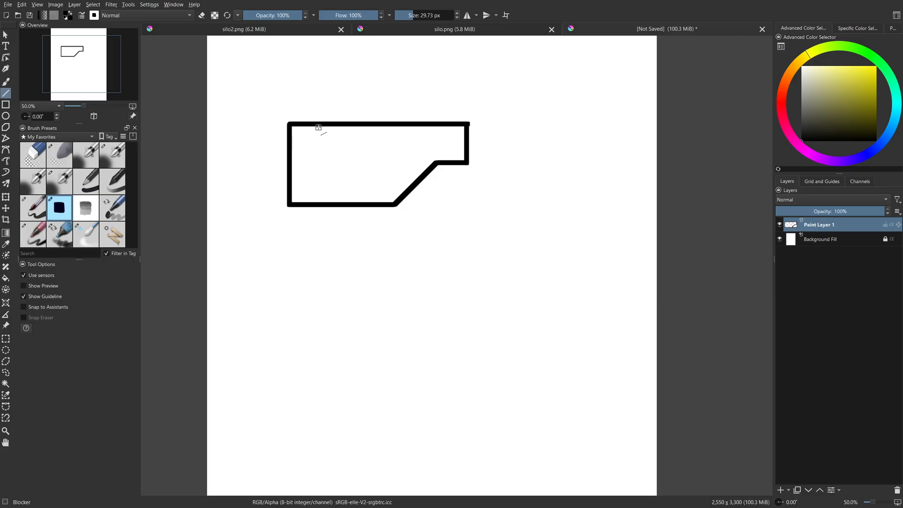
Divide off the outline's left end with a vertical line about 458 px long and fill that section black.
left_click_drag(323, 123, 323, 205)
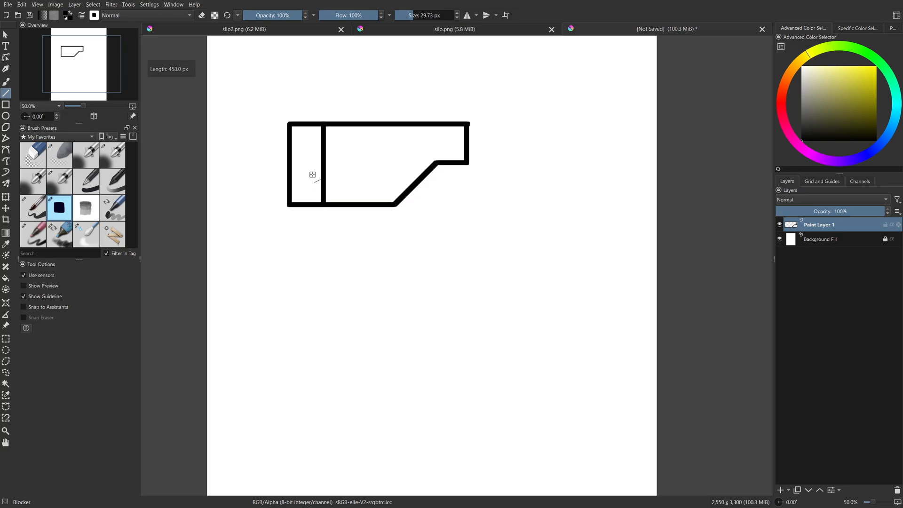
key("f")
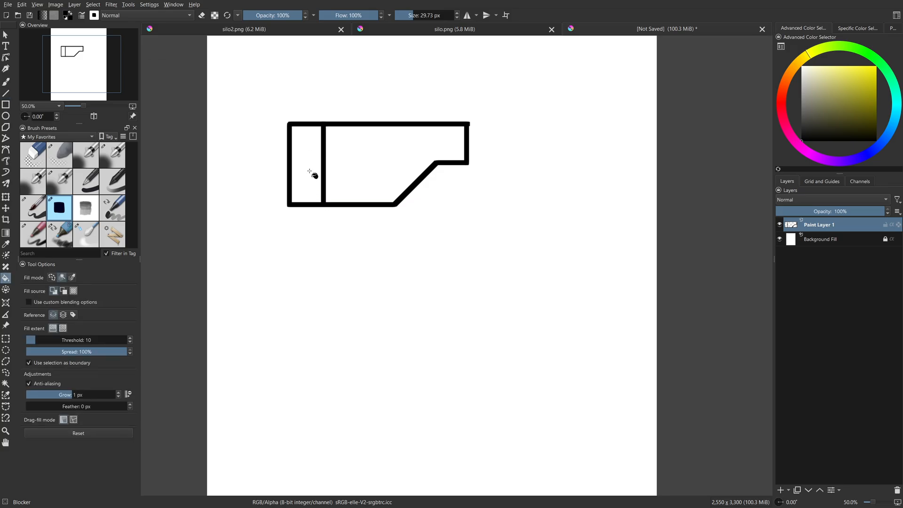
left_click(308, 168)
key("b")
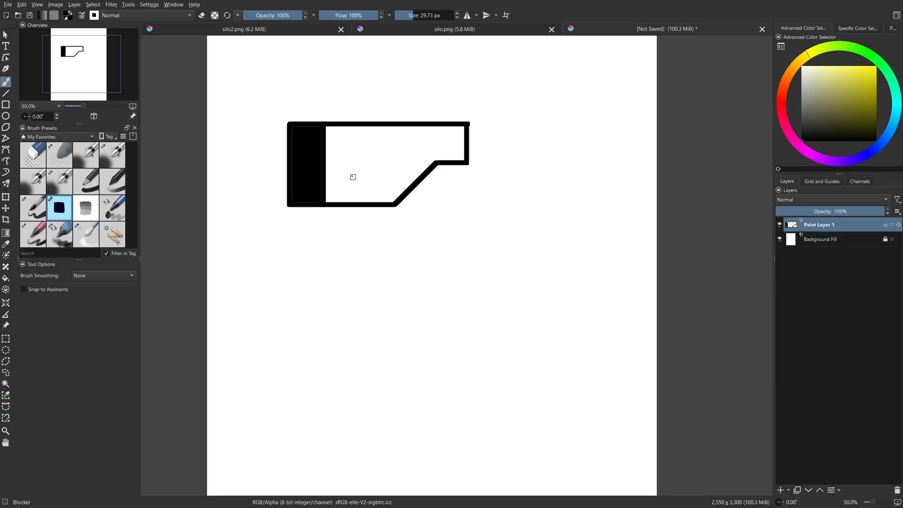
Outline a horizontal strip under the shape's upper edge, starting at the black section, and fill it black.
key("v")
mouse_move(324, 149)
left_mouse_down()
mouse_move(453, 150)
mouse_move(457, 124)
left_mouse_up()
key("v")
key("f")
left_click(361, 140)
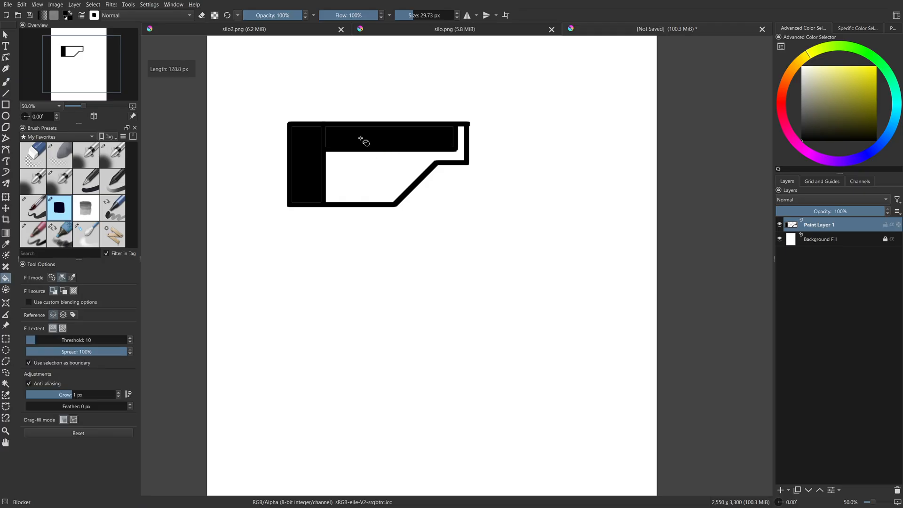
Paint a small black block joining the filled strip to the ledge at the top of the diagonal.
key("b")
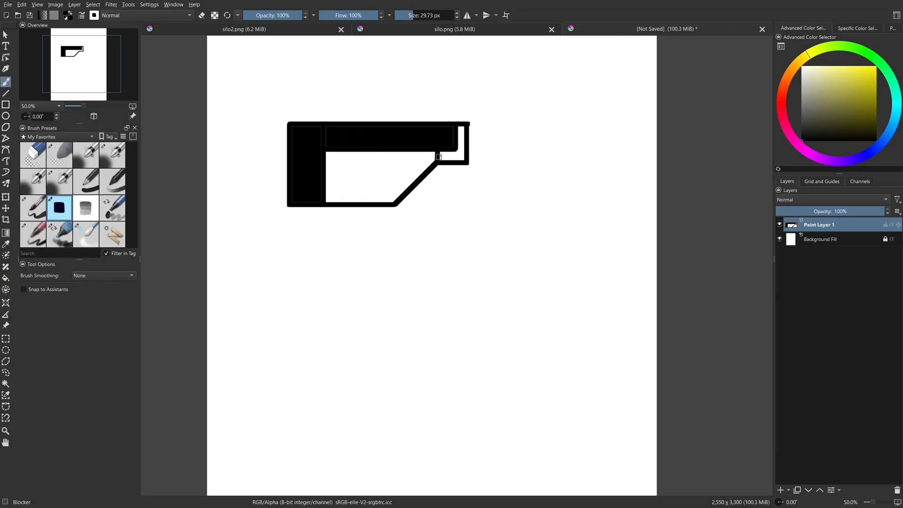
left_click_drag(442, 150, 443, 159)
Draw a horizontal bar about 1193 px long below the first shape and thicken its underside with shorter bars with tapered ends.
key("v")
left_click_drag(290, 225, 503, 225)
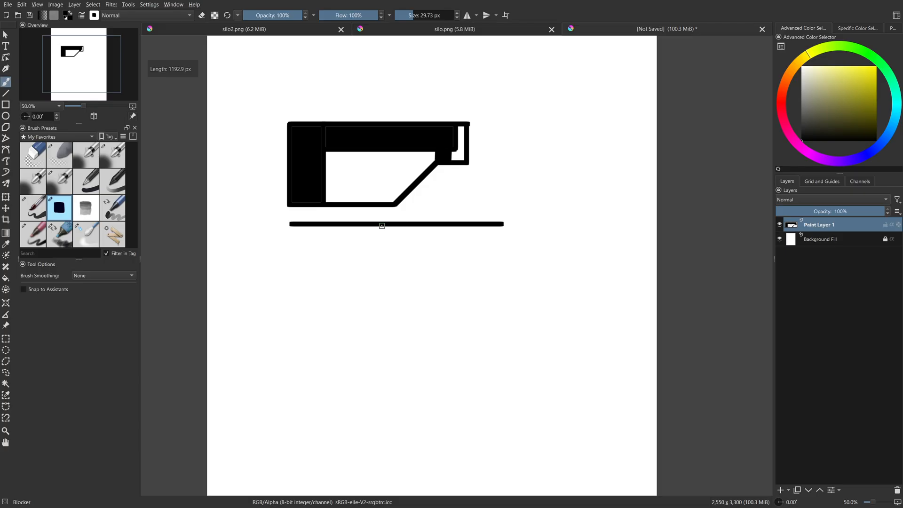
left_click_drag(353, 229, 477, 229)
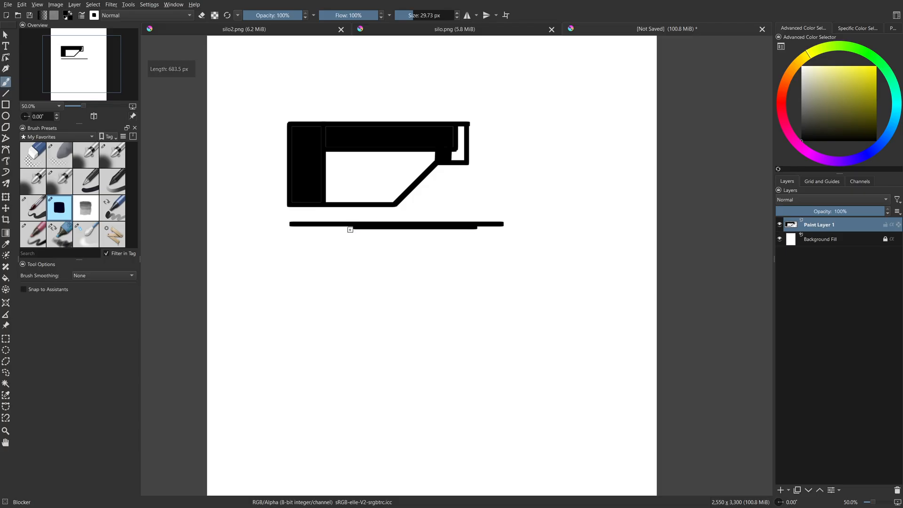
mouse_move(360, 227)
left_mouse_down()
mouse_move(479, 231)
mouse_move(462, 231)
mouse_move(468, 226)
left_mouse_up()
key("v")
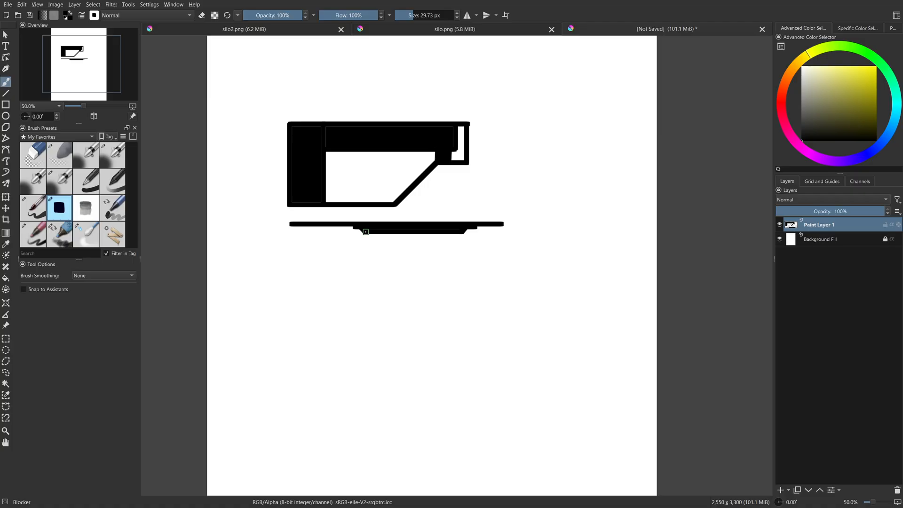
left_click_drag(366, 231, 375, 234)
Draw a thick vertical bar about 198 px long below the left end of the horizontal bar, and undo the last touch-up stroke.
key("v")
left_click_drag(294, 234, 299, 269)
key("b")
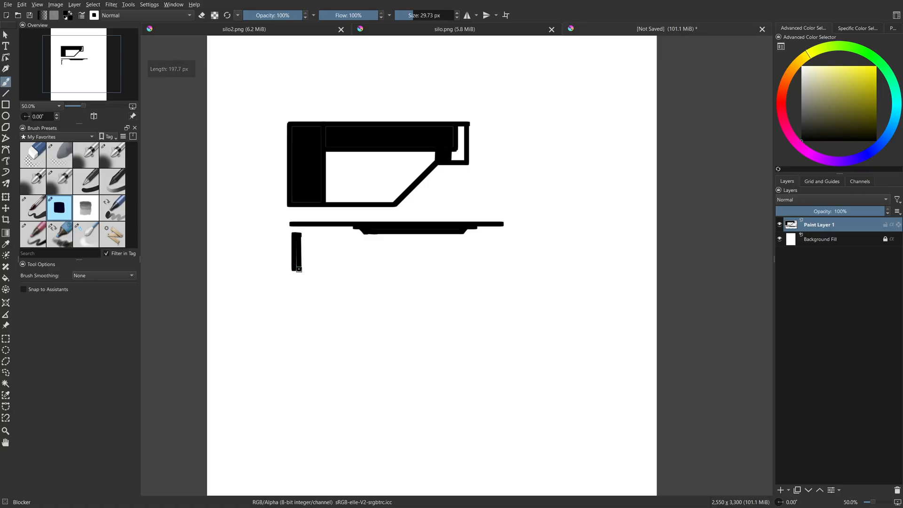
key("ctrl+z")
Thicken the vertical bar and add a solid foot angled down to the right at its lower end.
key("v")
mouse_move(299, 236)
left_mouse_down()
mouse_move(297, 271)
mouse_move(308, 283)
left_mouse_up()
key("b")
key("v")
key("v")
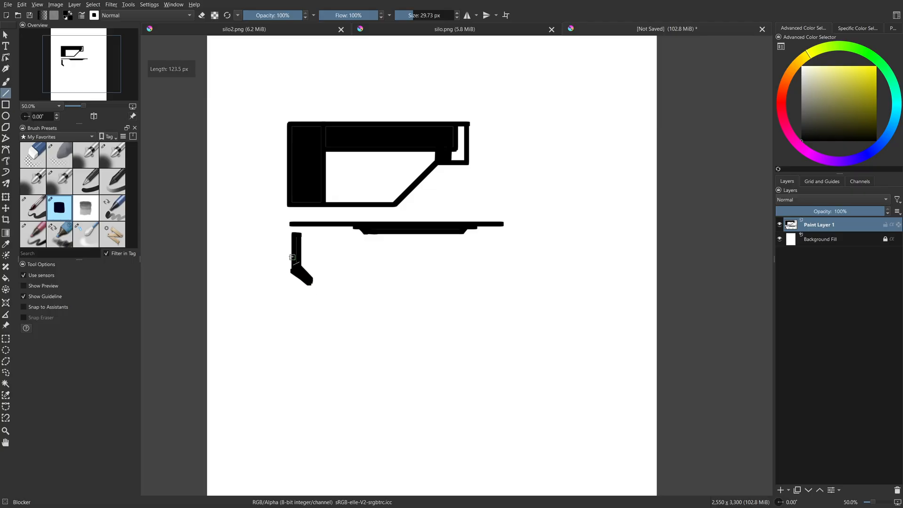
Extend a horizontal bar about 856 px long from the angled foot, thicken its underside and erase its rough end square.
key("e")
mouse_move(288, 233)
left_mouse_down()
mouse_move(289, 286)
mouse_move(464, 281)
left_mouse_up()
key("e")
left_click_drag(310, 278, 464, 281)
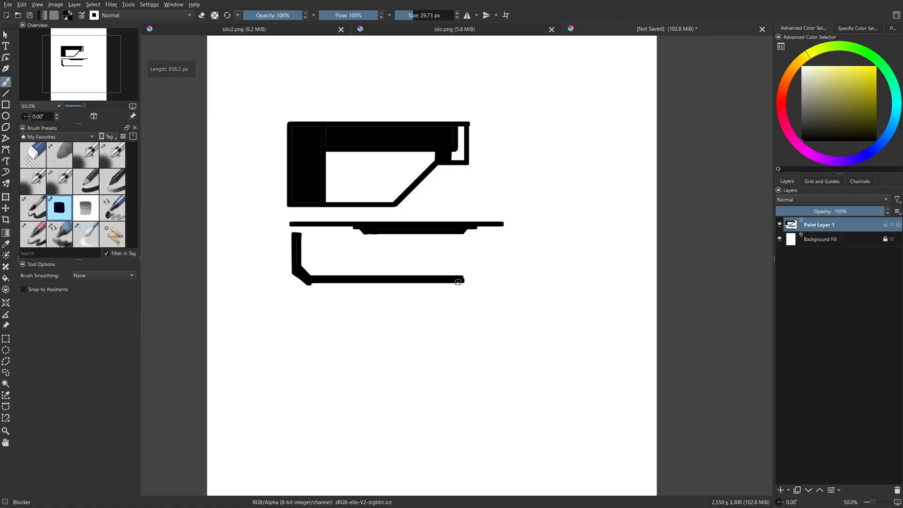
mouse_move(309, 284)
left_mouse_down()
mouse_move(467, 282)
mouse_move(466, 298)
left_mouse_up()
key("b")
key("e")
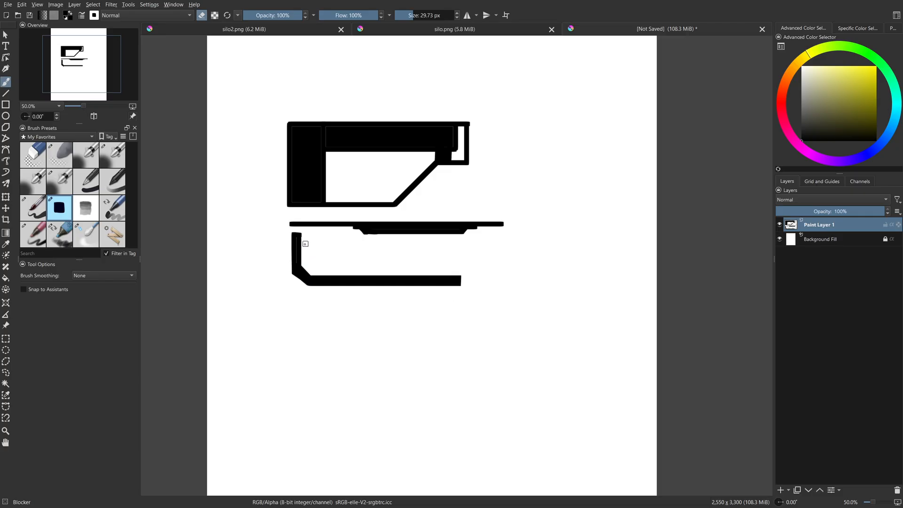
key("e")
Add a shorter raised strip along the bar's upper edge, fill the gap beneath it black and level its top.
key("v")
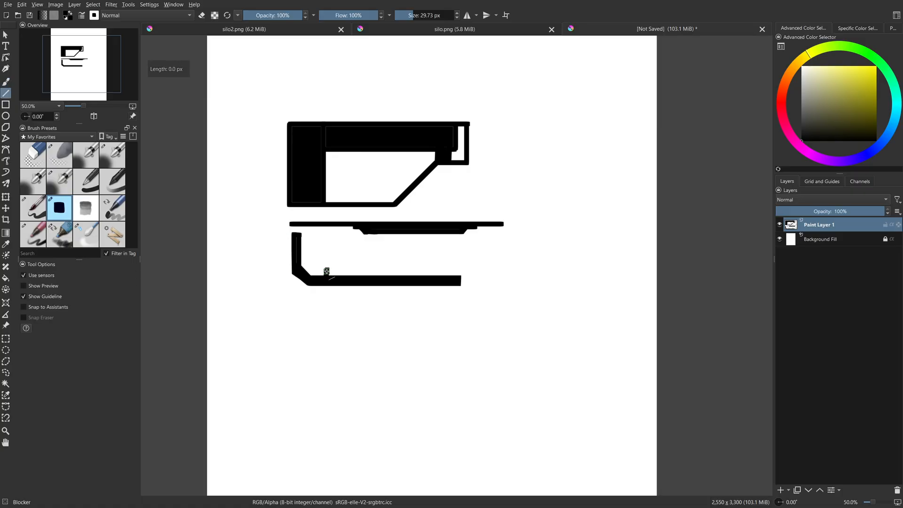
left_click_drag(326, 271, 453, 270)
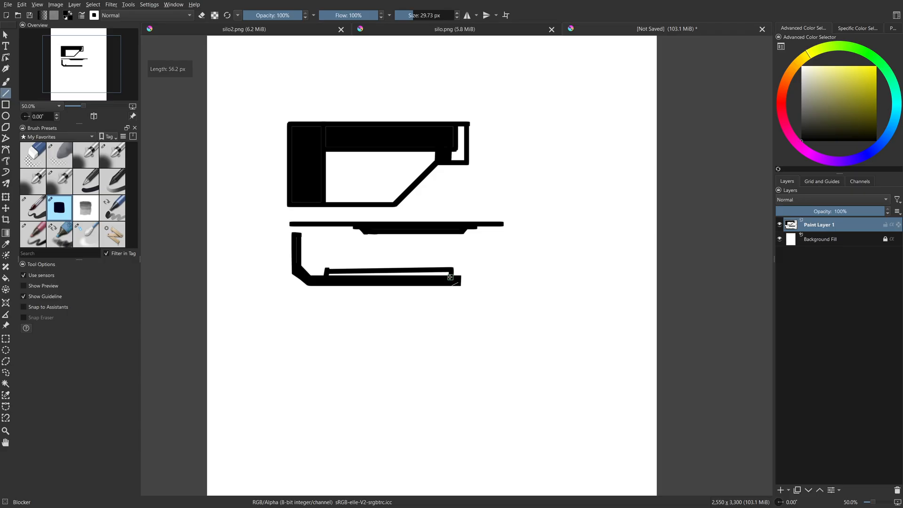
key("f")
left_click(448, 275)
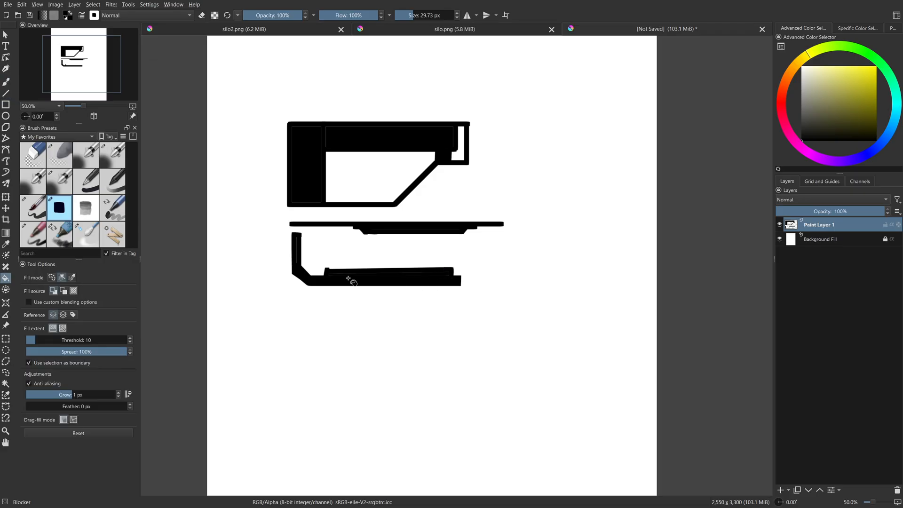
key("v")
left_click_drag(326, 269, 453, 269)
key("b")
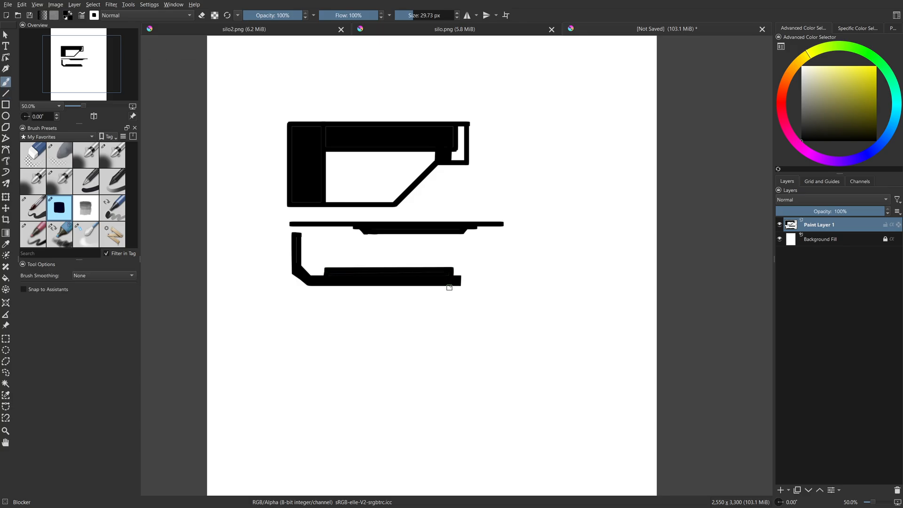
Outline a small upright rectangle about 174 px tall to the right of the lower bar.
key("v")
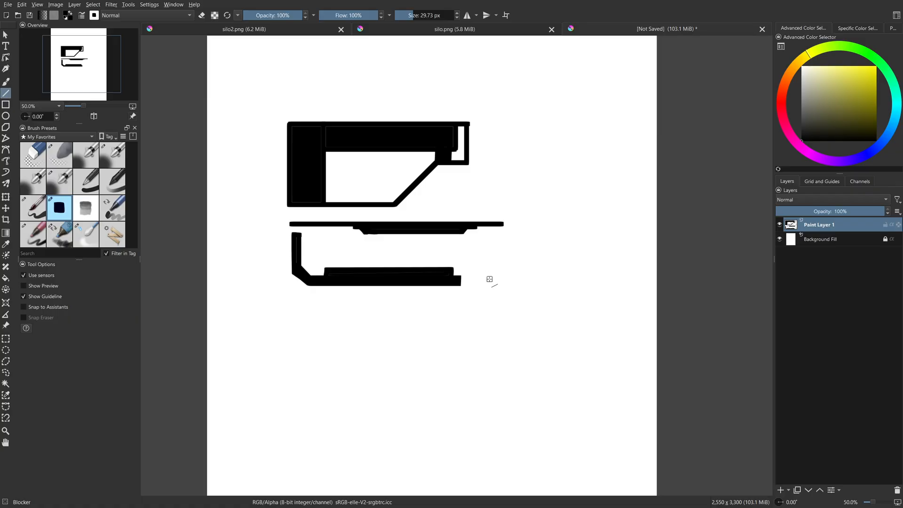
mouse_move(491, 283)
left_mouse_down()
mouse_move(491, 253)
mouse_move(514, 253)
mouse_move(492, 284)
mouse_move(514, 284)
mouse_move(513, 254)
left_mouse_up()
key("b")
key("v")
key("b")
key("v")
key("b")
key("v")
key("b")
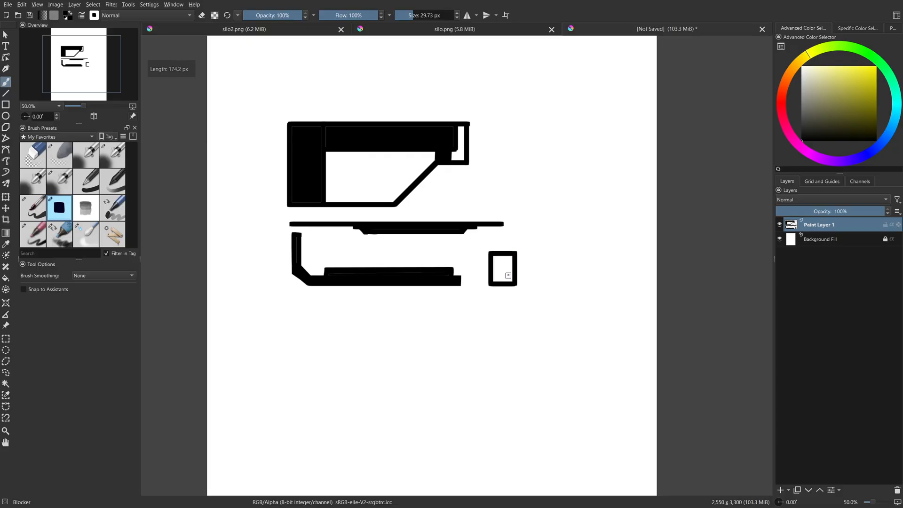
Outline a tall, narrow right triangle about 421 px high above the small rectangle, with its vertical side on the right.
key("v")
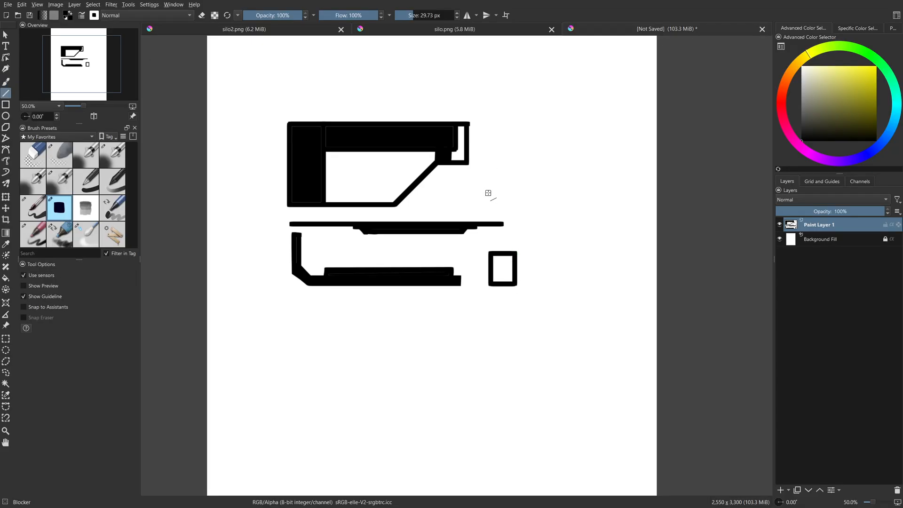
mouse_move(493, 195)
left_mouse_down()
mouse_move(518, 195)
mouse_move(520, 117)
mouse_move(517, 197)
left_mouse_up()
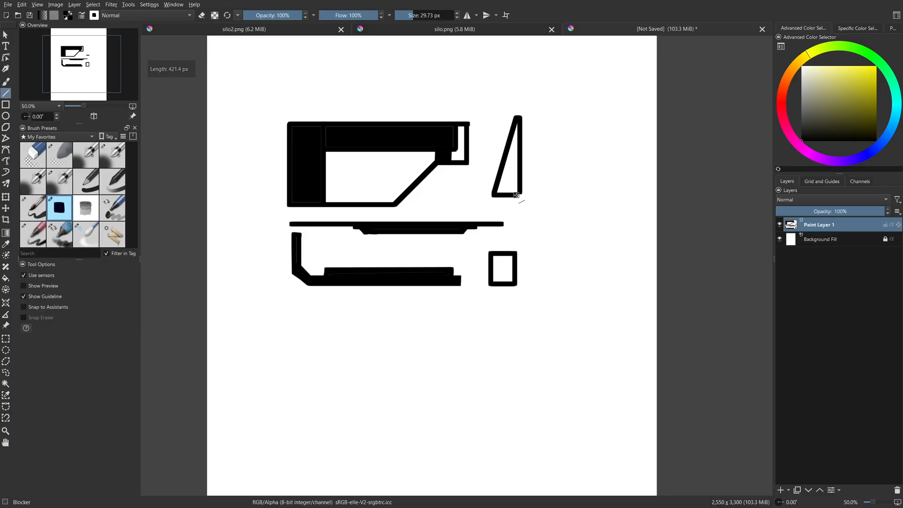
key("b")
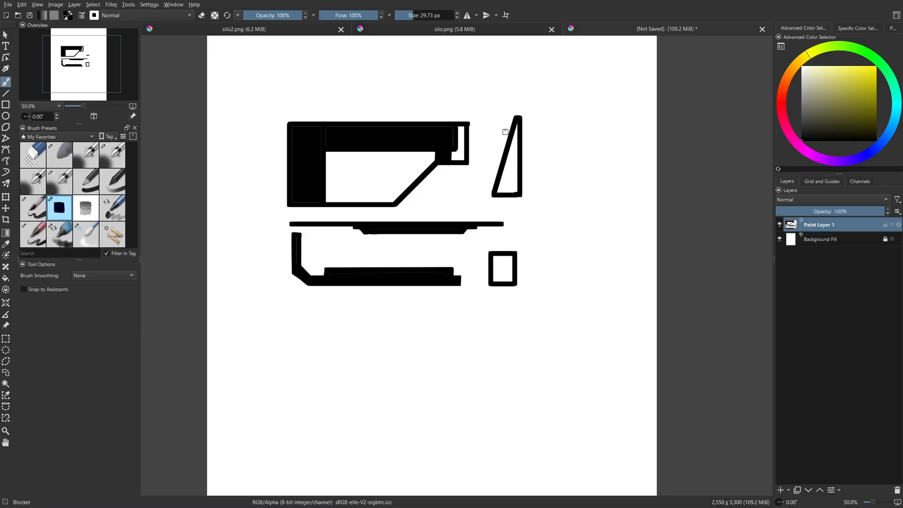
Outline a thin horizontal rectangle about 310 px long above the narrow triangle, and fill the triangle black.
middle_click_drag(505, 131, 503, 161)
key("v")
left_click_drag(456, 111, 513, 111)
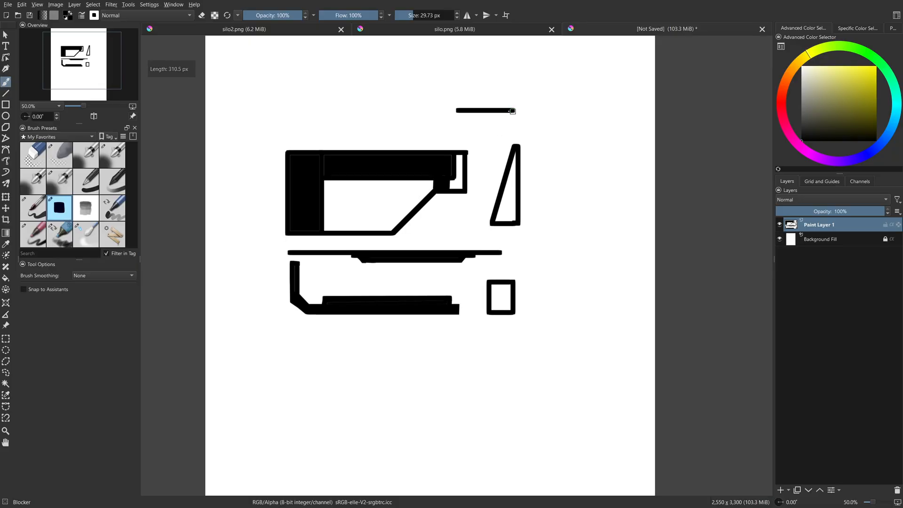
key("v")
mouse_move(458, 110)
left_mouse_down()
mouse_move(458, 98)
mouse_move(514, 99)
mouse_move(515, 107)
left_mouse_up()
key("v")
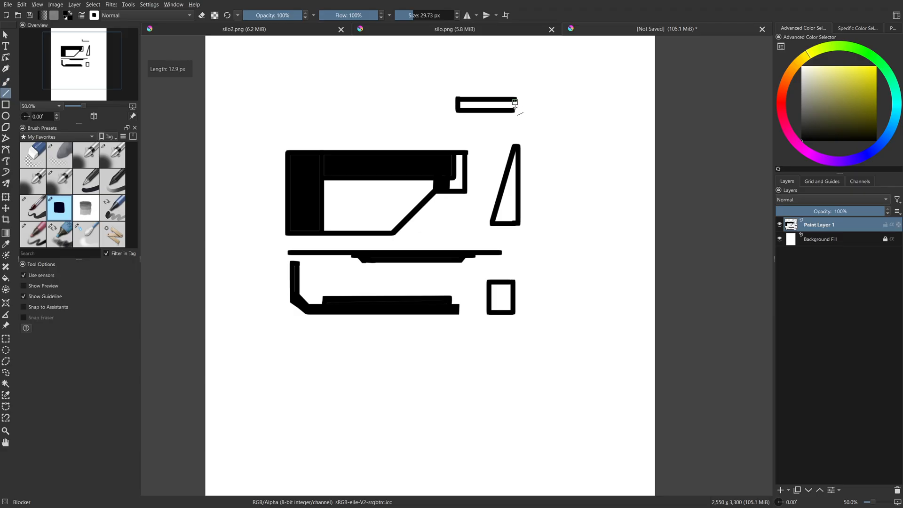
key("f")
left_click(514, 210)
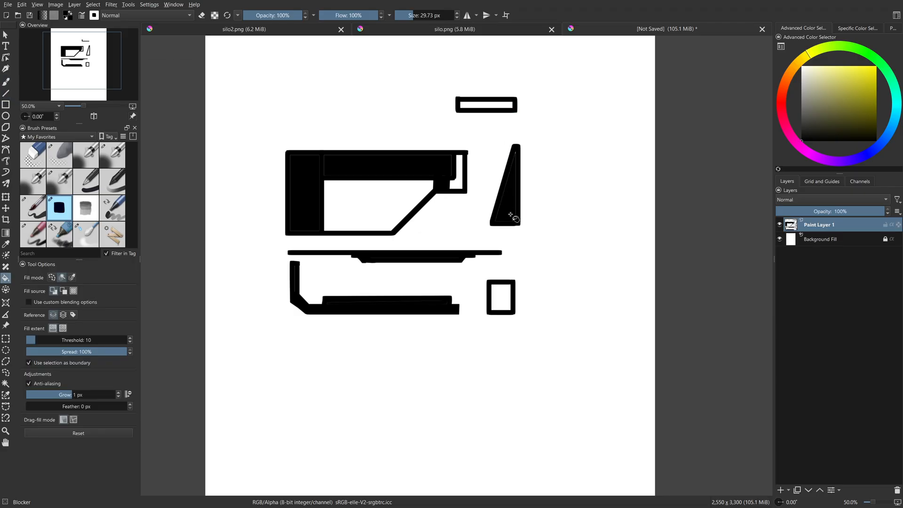
Outline an inverted right triangle to the right of the filled one, try a black fill inside it and undo that fill.
key("b")
key("v")
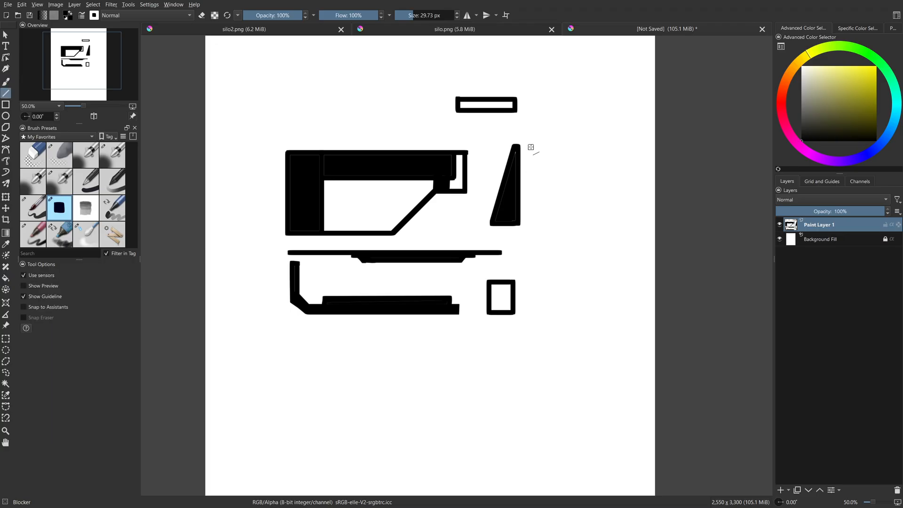
mouse_move(530, 148)
left_mouse_down()
mouse_move(531, 214)
mouse_move(586, 146)
mouse_move(537, 147)
left_mouse_up()
key("b")
key("f")
left_click(539, 171)
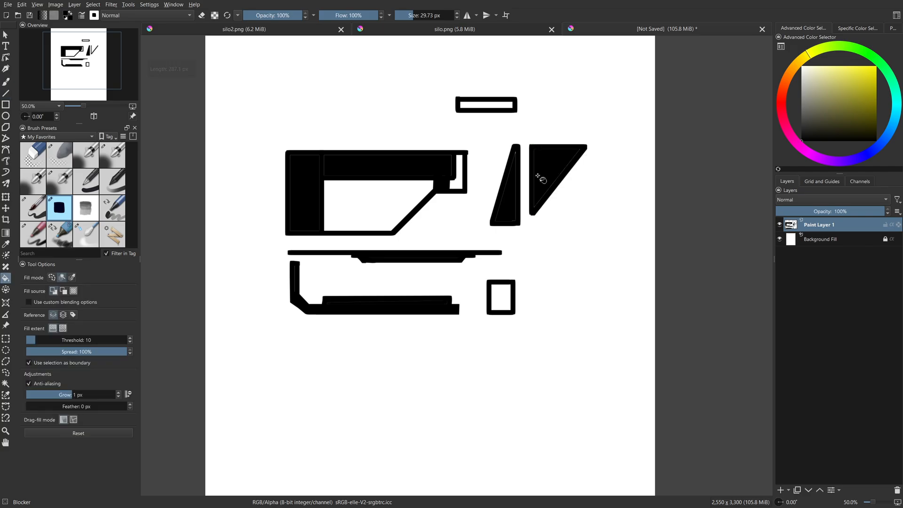
key("ctrl+z")
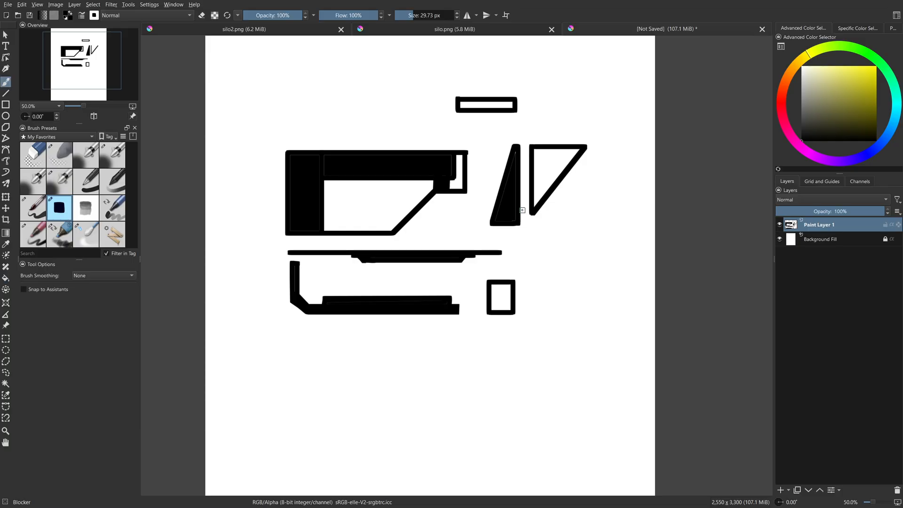
Join the two triangles with a filled black block near their lower ends and a thin bar near their tops.
key("b")
key("v")
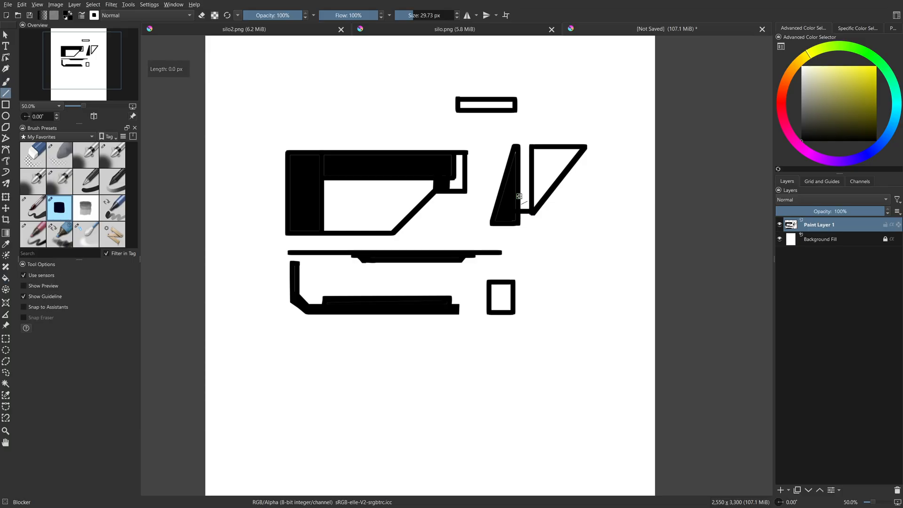
left_click_drag(531, 198, 531, 197)
key("f")
left_click(524, 202)
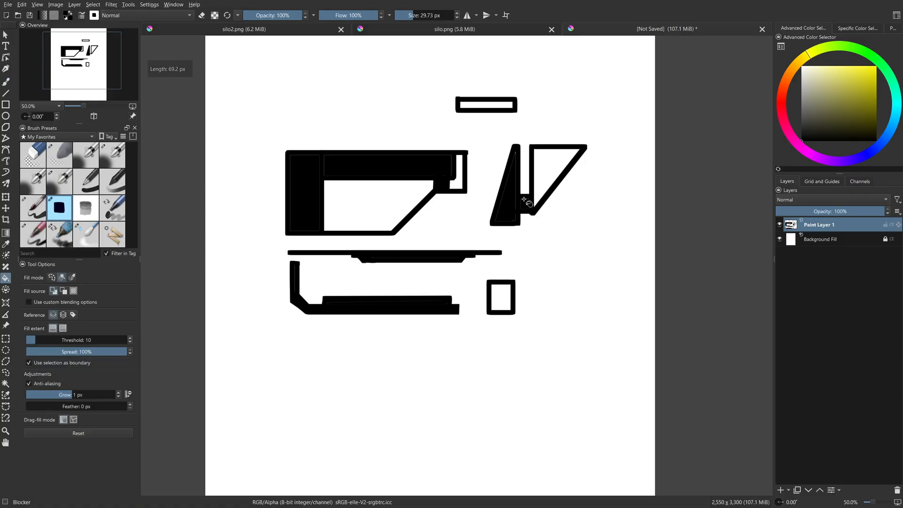
key("b")
key("v")
left_click_drag(518, 154, 518, 154)
key("b")
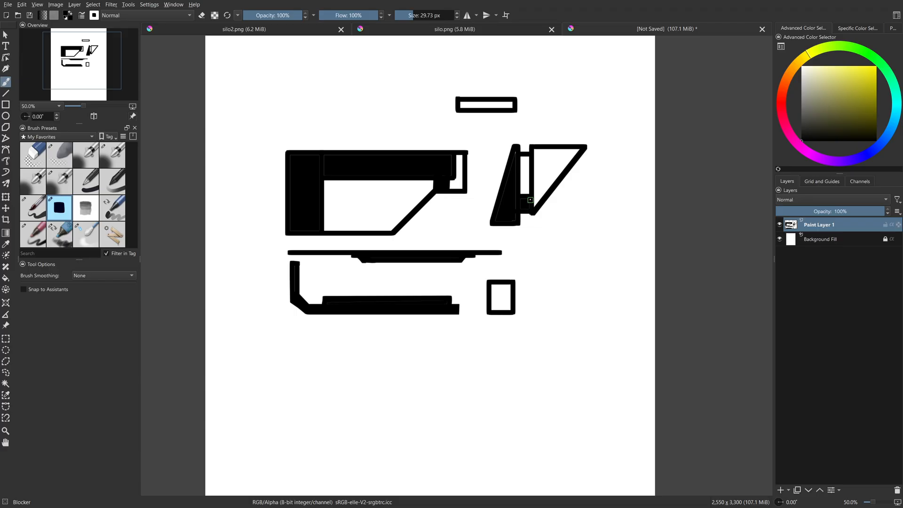
Crop the image closely around all the silhouettes to about 1888 × 1466 px.
middle_click_drag(483, 183, 502, 196)
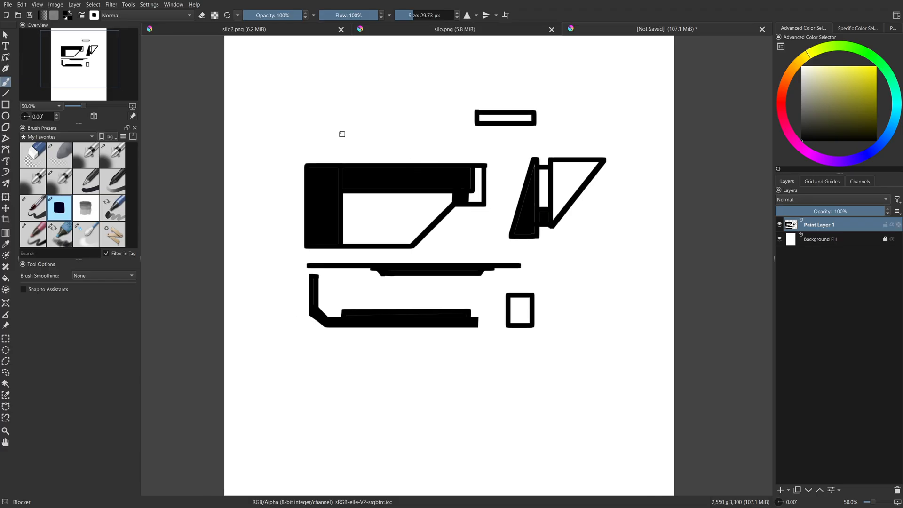
middle_click_drag(421, 234, 390, 235)
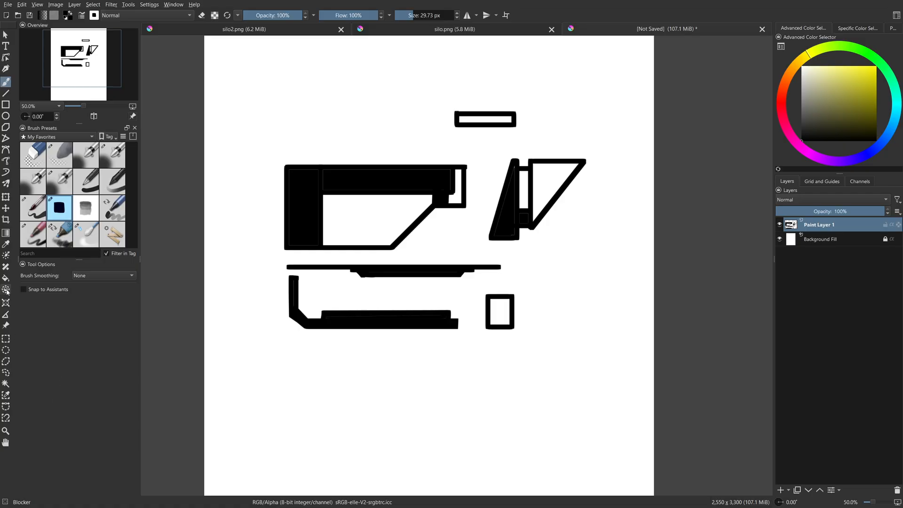
left_click(6, 220)
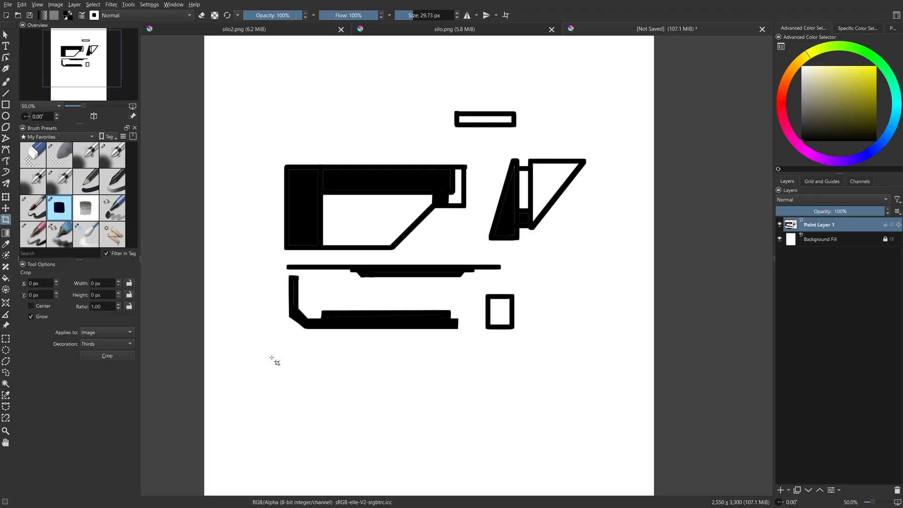
left_click_drag(270, 355, 604, 93)
key("Return")
Save the cropped image to the Desktop as silo3.png in PNG format, accepting the default export options.
key("ctrl+s")
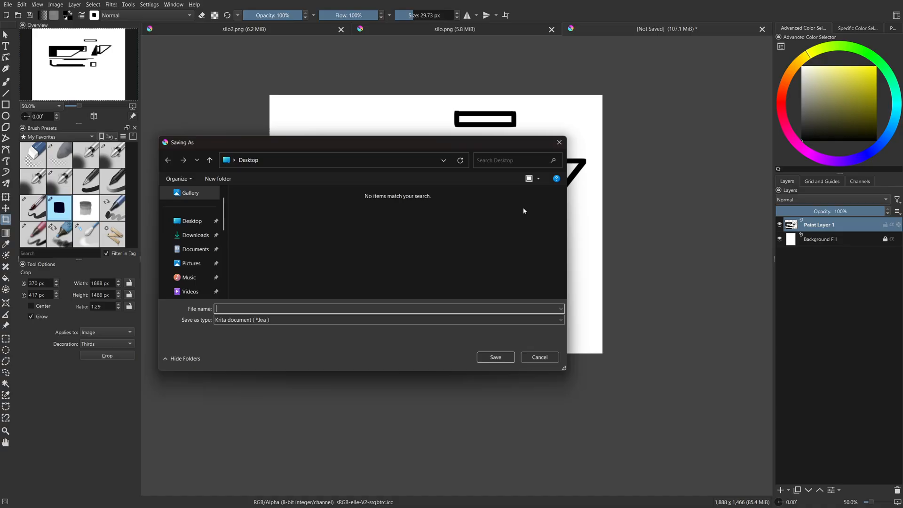
left_click(294, 319)
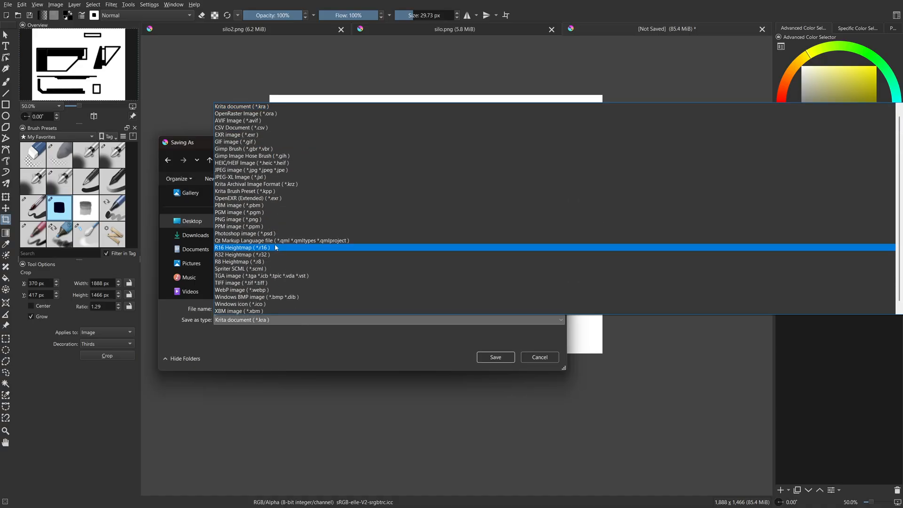
left_click(290, 219)
left_click(261, 227)
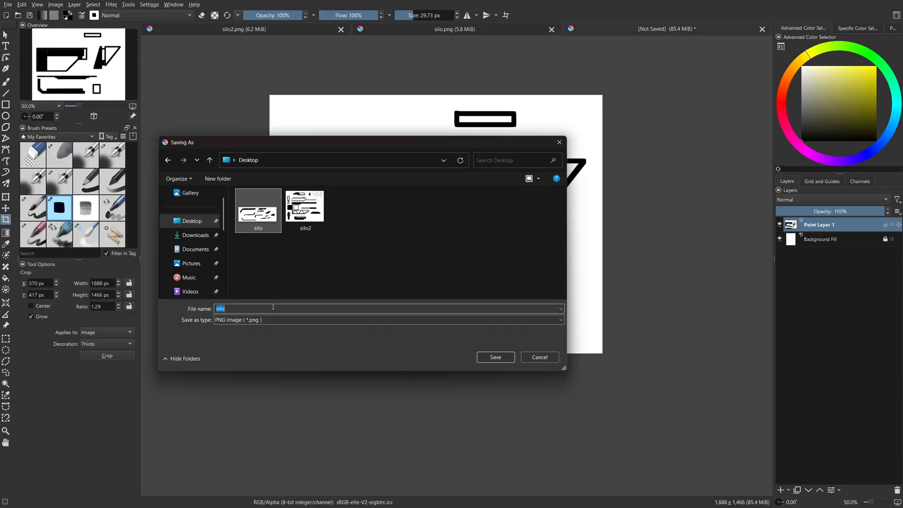
left_click(495, 357)
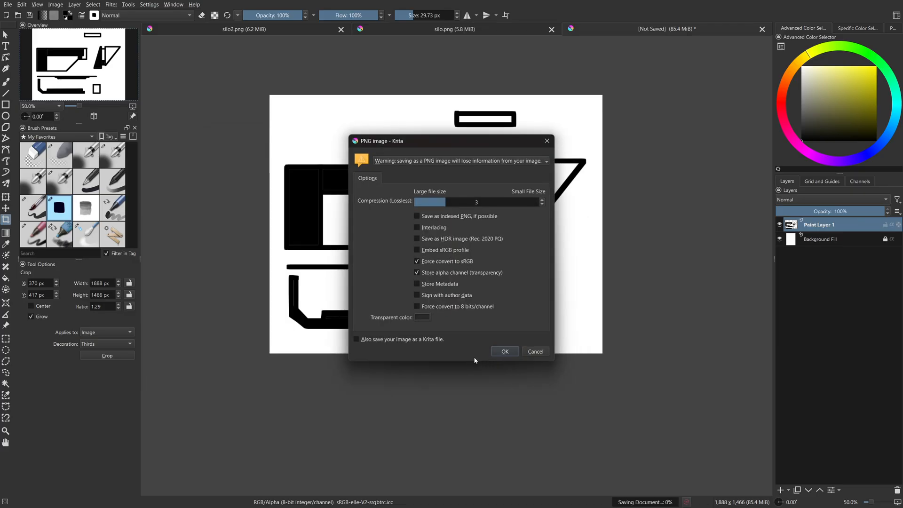
left_click(504, 351)
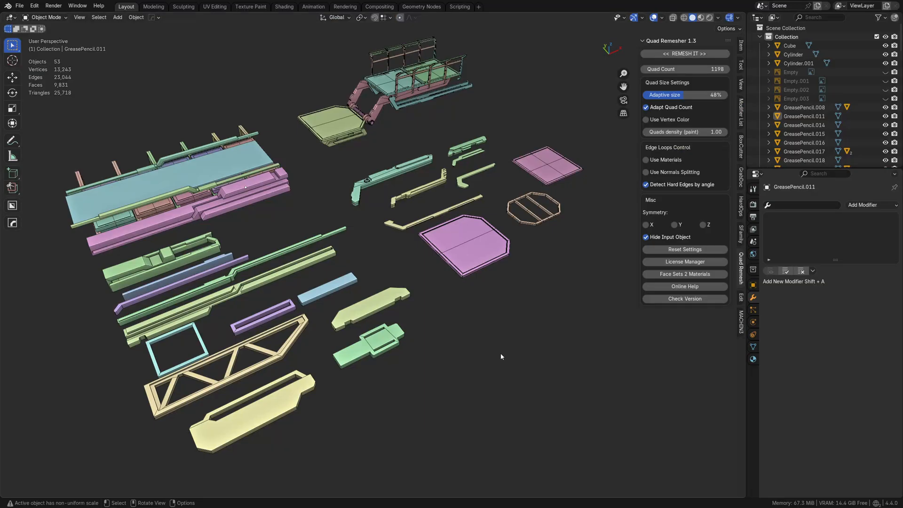
Switch to Blender and add silo3.png from the Desktop as a reference image in the scene.
scroll(485, 331, "down", 2)
middle_click_drag(472, 315, 408, 255, "shift")
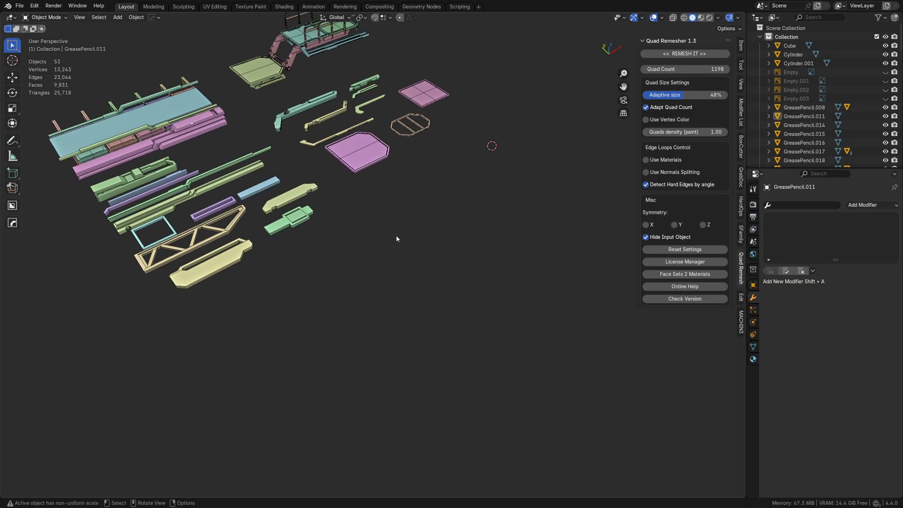
key("shift+a")
mouse_move(383, 243)
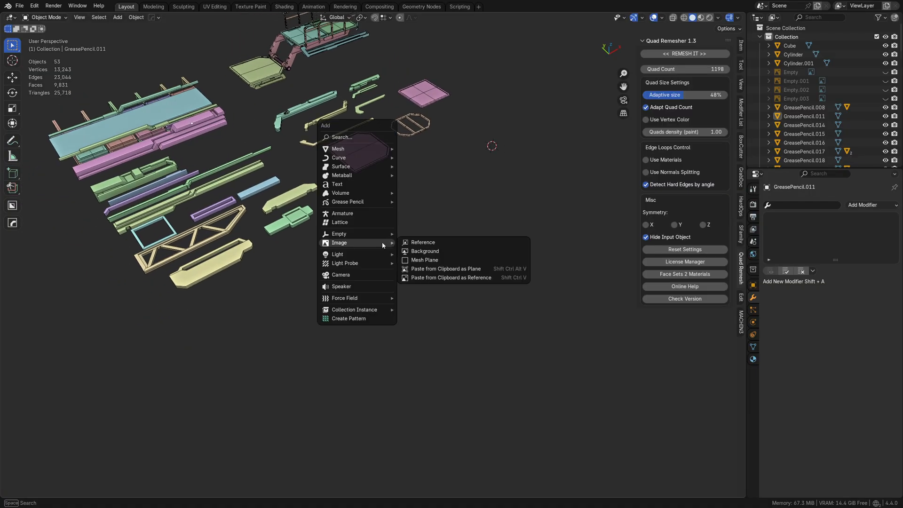
left_click(416, 242)
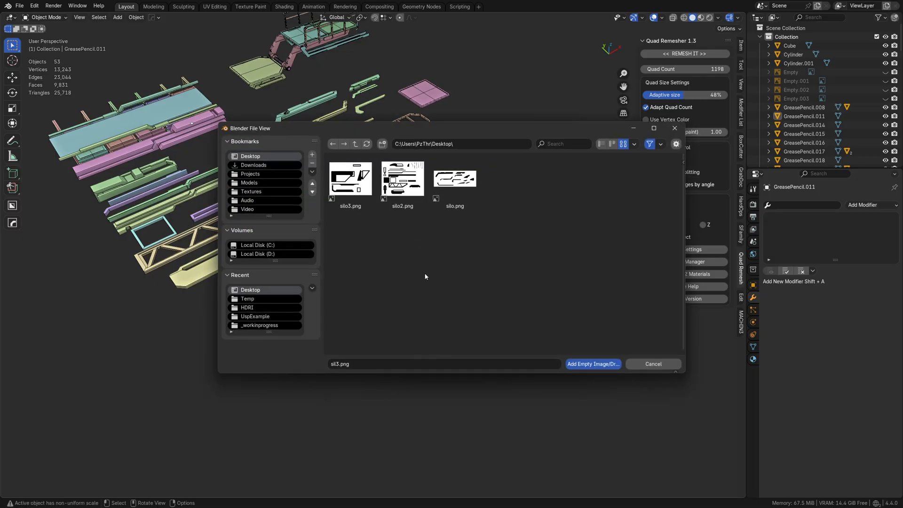
left_click(354, 188)
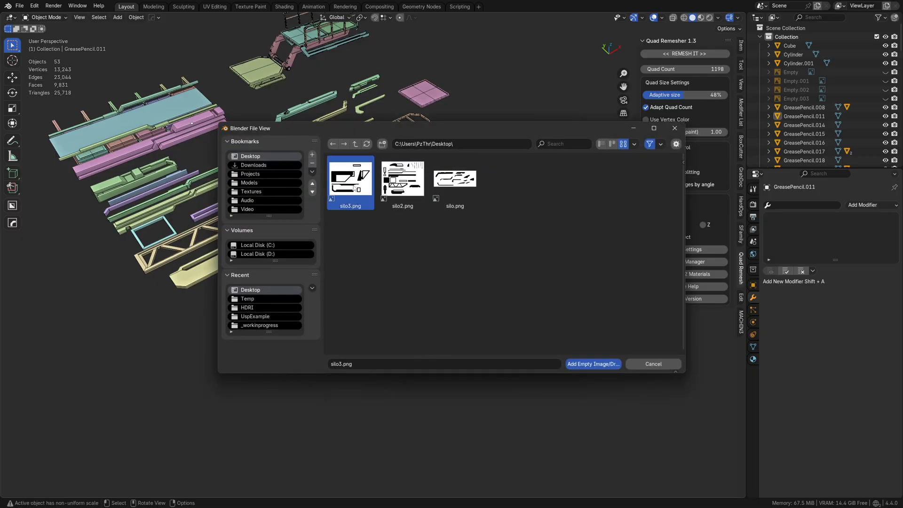
double_click(350, 188)
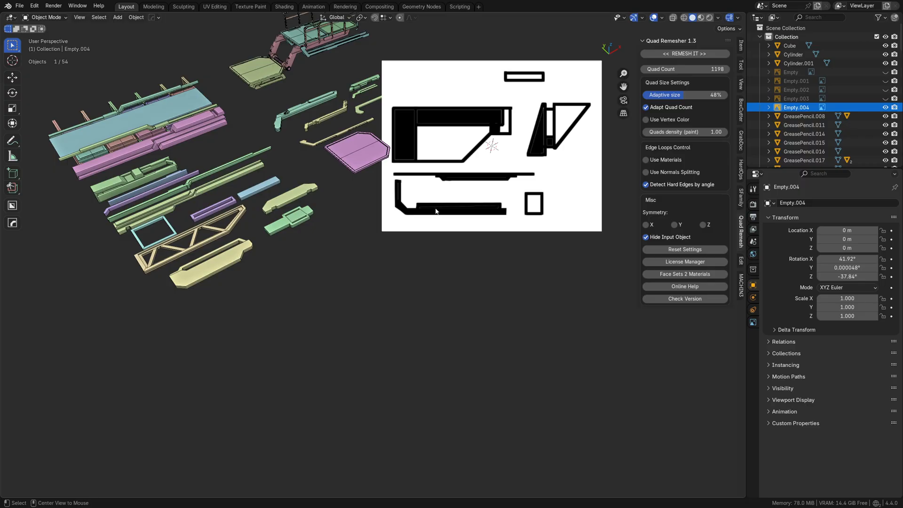
Clear the reference image's rotation and move it about -3.02 m in Y and -1.27 m in X, clear of the existing parts.
key("alt+r")
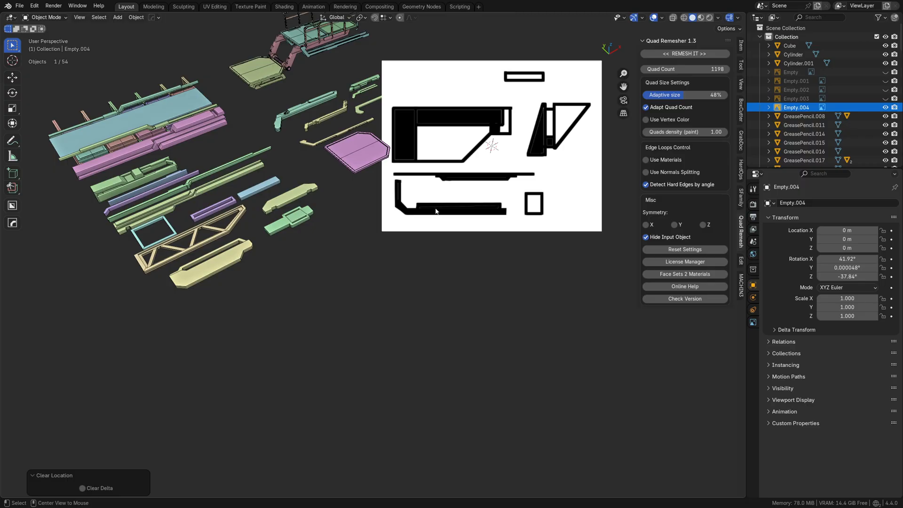
middle_click_drag(491, 185, 374, 259)
scroll(374, 259, "up", 2)
key("g")
key("y")
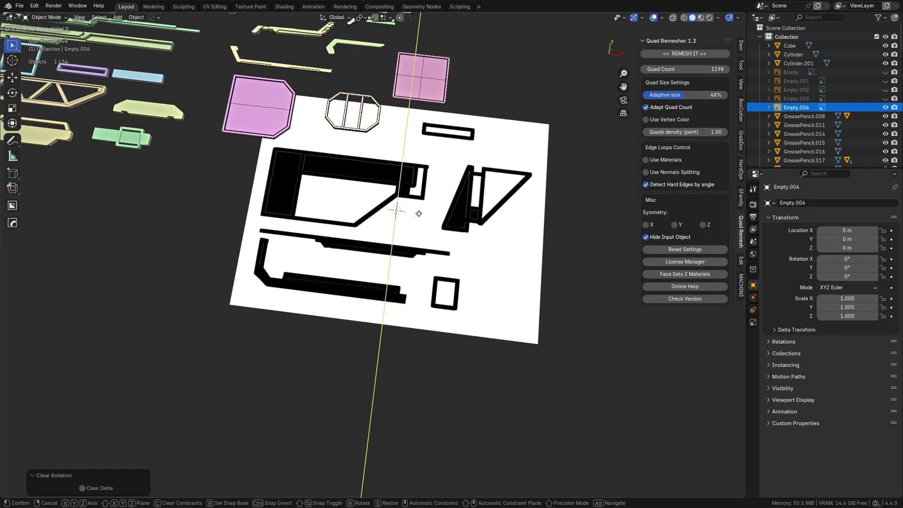
left_click(402, 361)
middle_click_drag(402, 362, 463, 311, "shift")
middle_click_drag(463, 312, 458, 263, "shift")
key("g")
key("x")
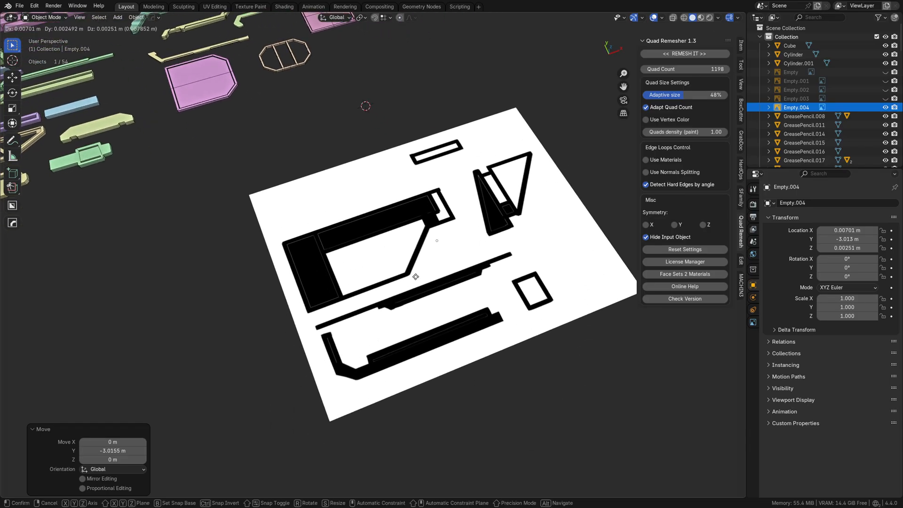
left_click(395, 306)
Switch to Krita and fill the hairline gaps in the side block and upper bar of the large silhouette with black.
middle_click_drag(410, 306, 342, 363)
scroll(410, 266, "up", 1)
scroll(329, 319, "up", 4)
scroll(289, 278, "down", 5)
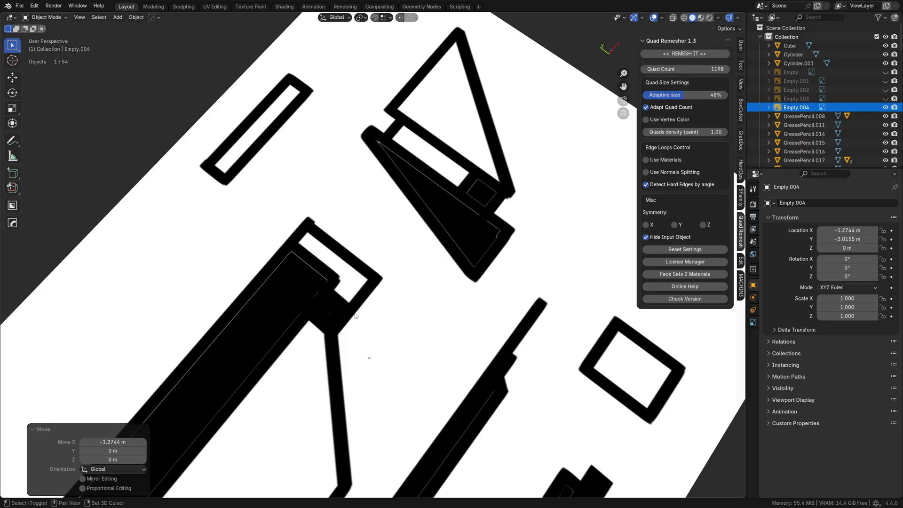
middle_click_drag(369, 297, 397, 219, "shift")
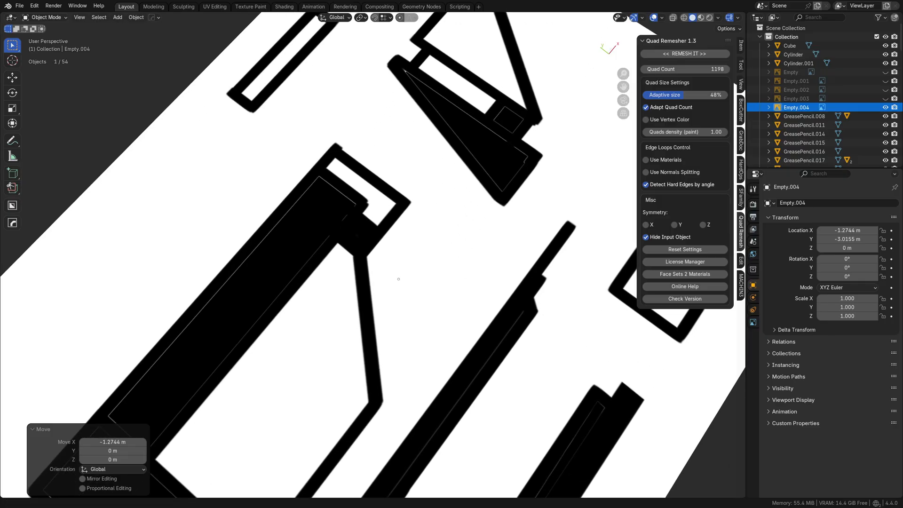
key("alt+Tab")
scroll(324, 329, "up", 3)
middle_click_drag(330, 174, 358, 309)
key("f")
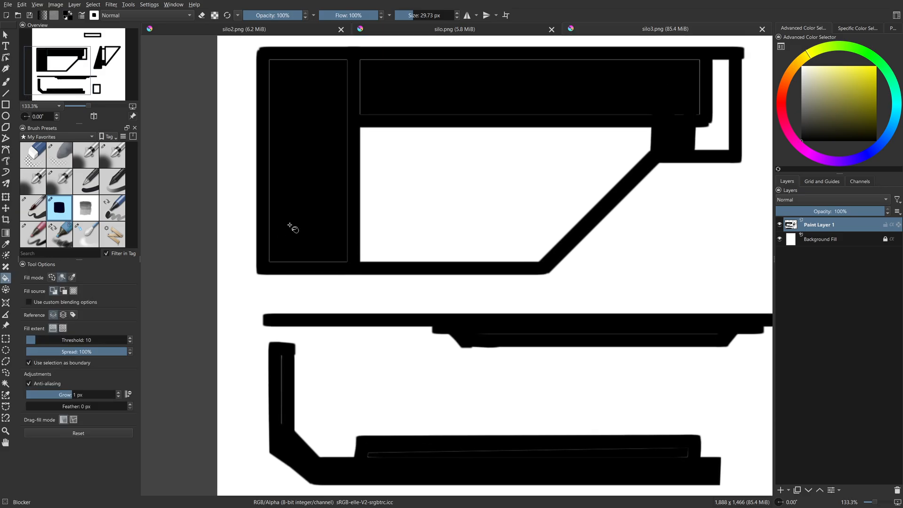
left_click(313, 205)
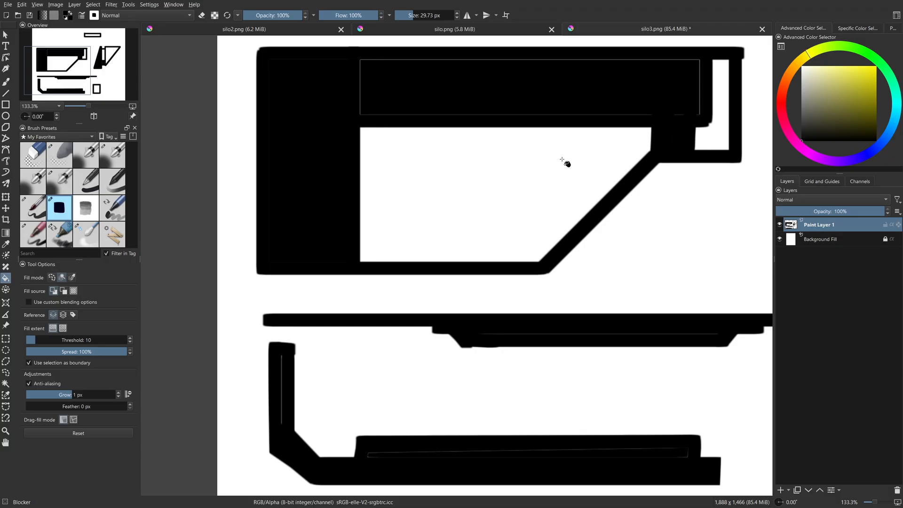
left_click(456, 87)
Fill the hairline gaps inside the slanted triangle and the small block joining the two triangles with black.
middle_click_drag(770, 173, 374, 254)
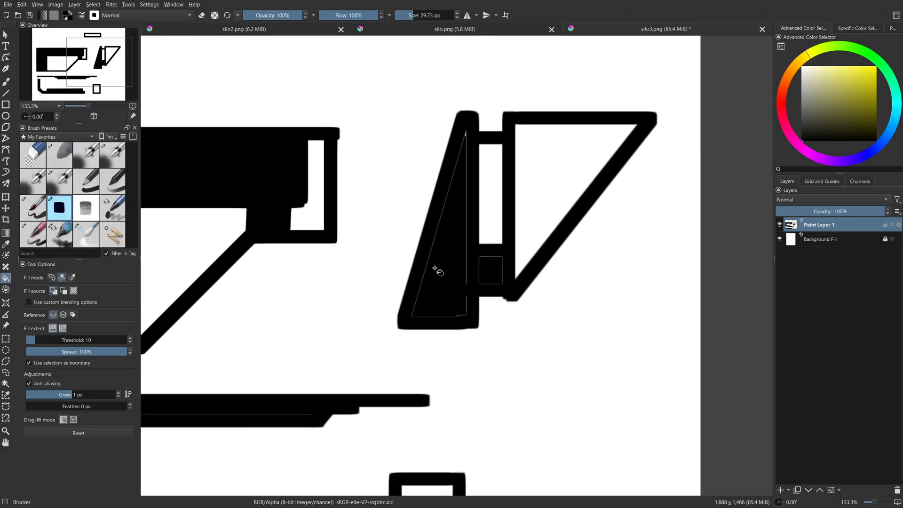
left_click(488, 270)
key("b")
left_click(465, 133)
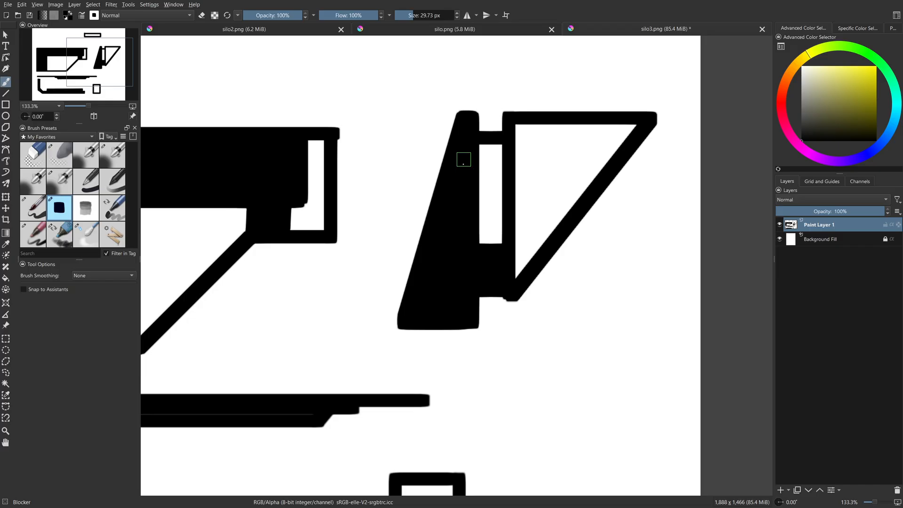
Fill the remaining hairline gaps in the long stepped bar and the L-shaped silhouette below it with black.
mouse_move(395, 308)
middle_mouse_down()
mouse_move(482, 148)
mouse_move(520, 120)
middle_mouse_up()
middle_click_drag(243, 250, 380, 250)
scroll(380, 251, "left", 2)
key("f")
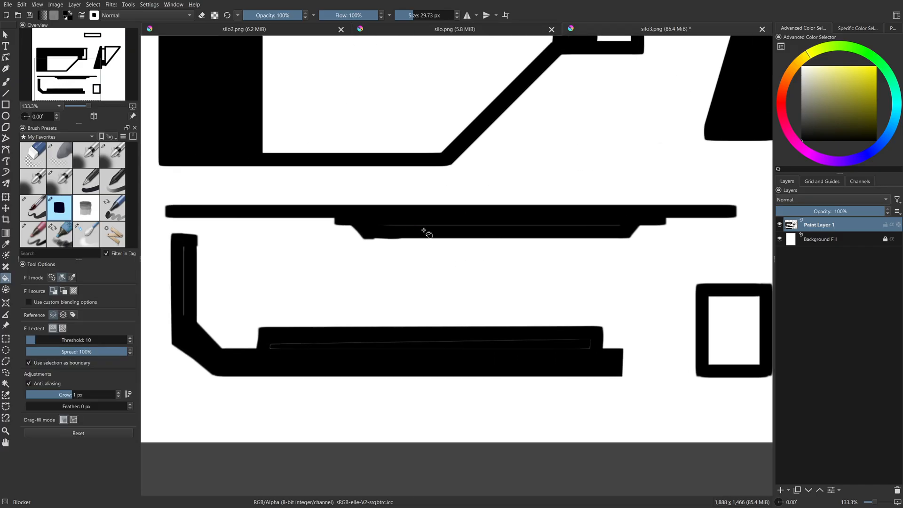
left_click(423, 230)
left_click(342, 355)
middle_click_drag(491, 331, 323, 338)
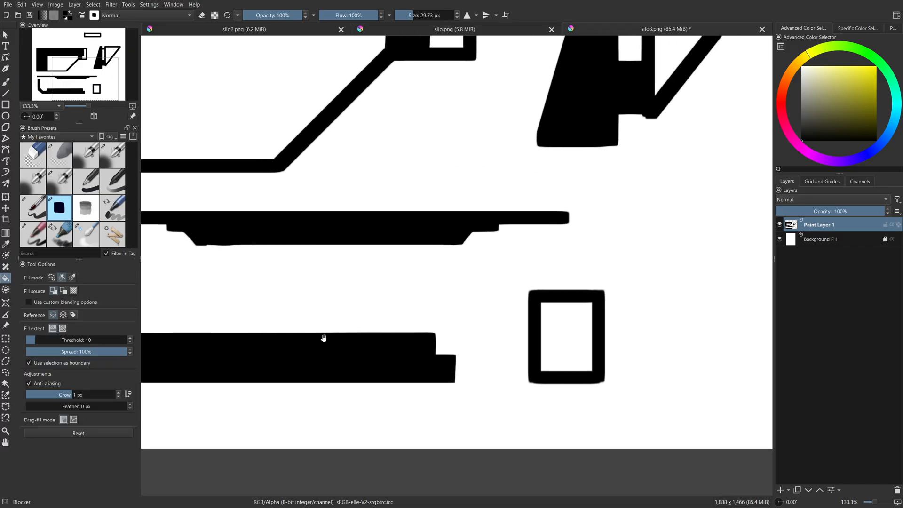
left_click(536, 309)
Save the corrected drawing over silo3.png on the Desktop in PNG format, accepting the default export options.
middle_click_drag(472, 209, 474, 401)
mouse_move(451, 252)
middle_mouse_down()
mouse_move(445, 305)
mouse_move(371, 359)
mouse_move(613, 202)
middle_mouse_up()
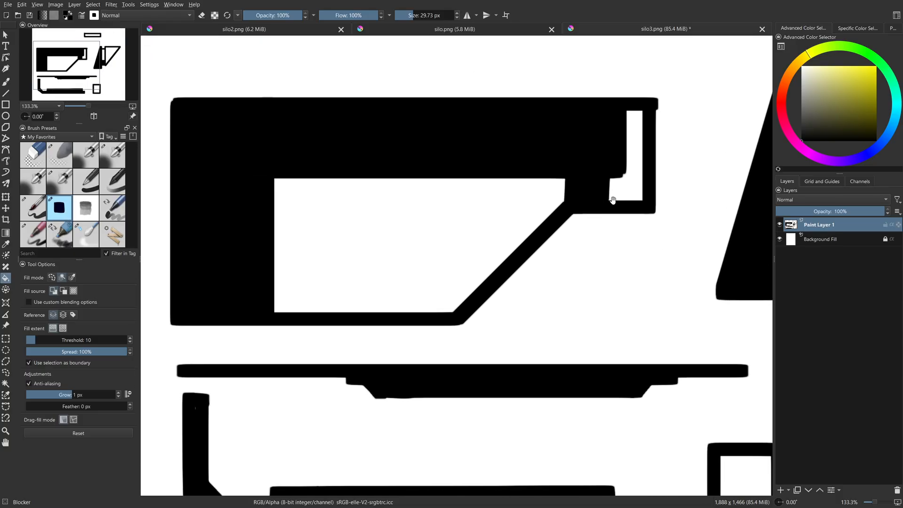
middle_click_drag(423, 288, 357, 404)
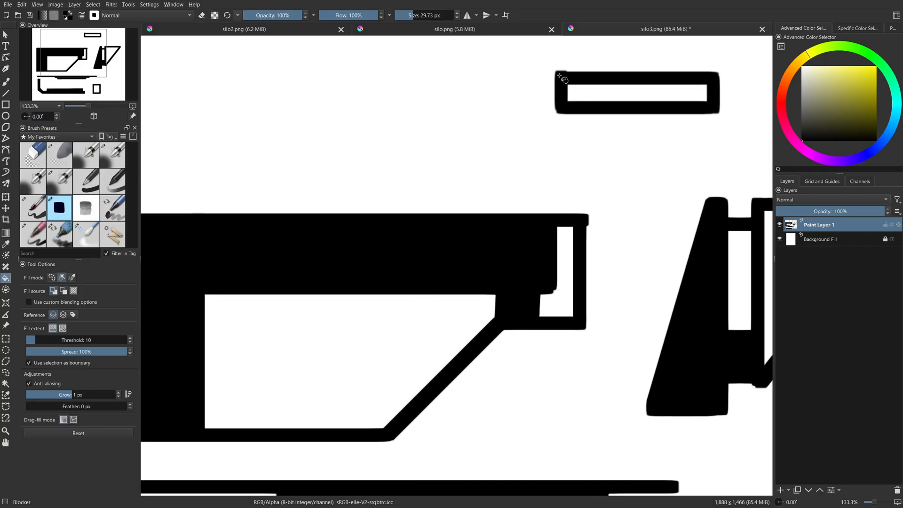
middle_click_drag(510, 338, 629, 134)
middle_click_drag(457, 235, 408, 257)
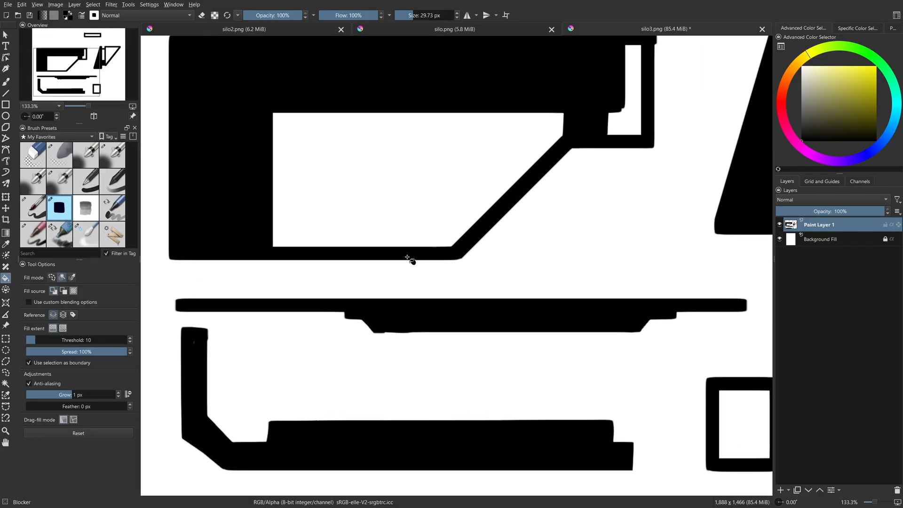
key("ctrl+shift+s")
double_click(352, 214)
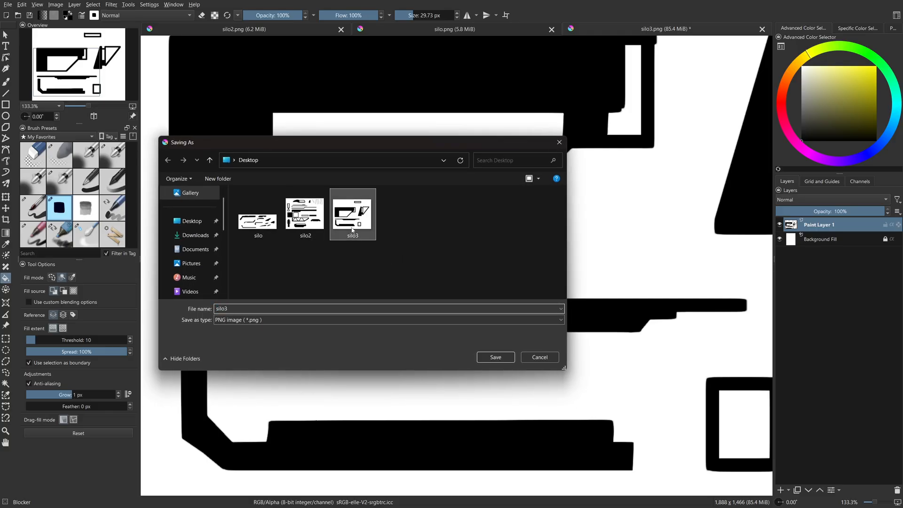
left_click(471, 262)
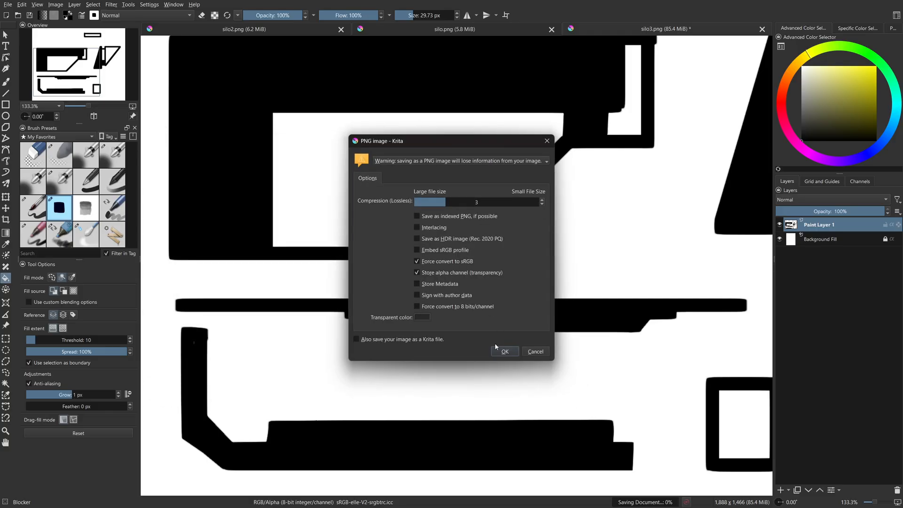
left_click(503, 351)
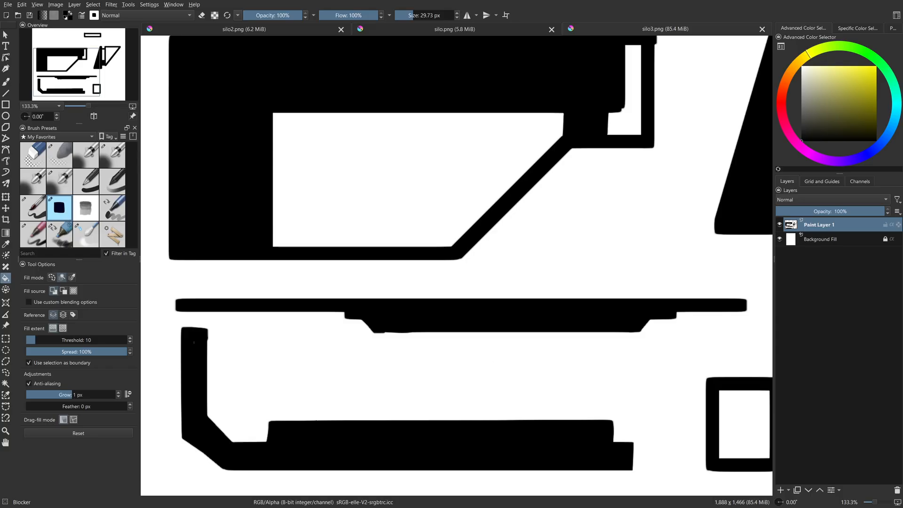
Switch to Blender and update the reference image with the corrected silo3.png.
key("alt+Tab")
left_click(348, 337)
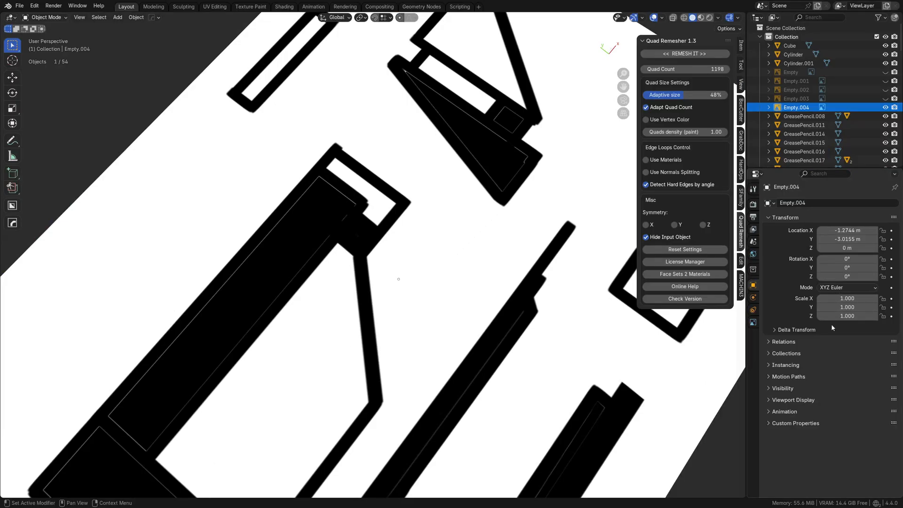
left_click(753, 322)
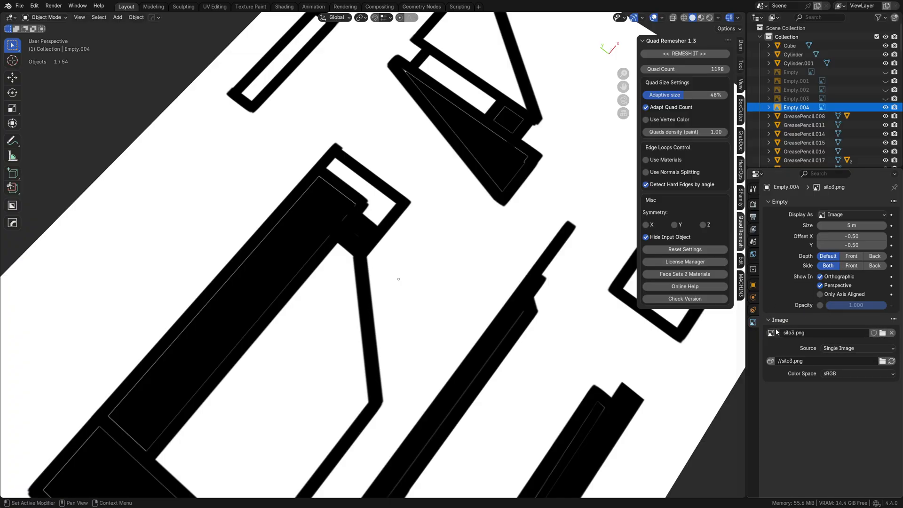
left_click(882, 335)
left_click(600, 363)
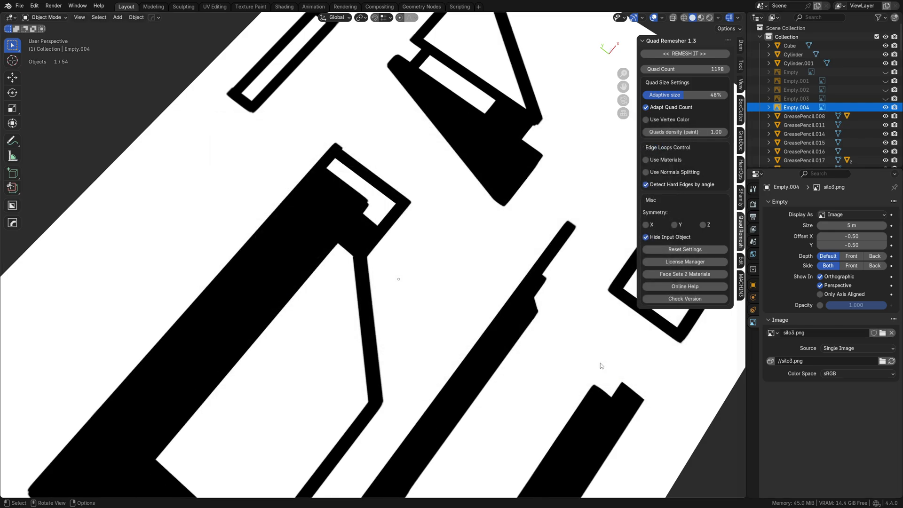
scroll(379, 306, "down", 5)
middle_click_drag(379, 306, 438, 257)
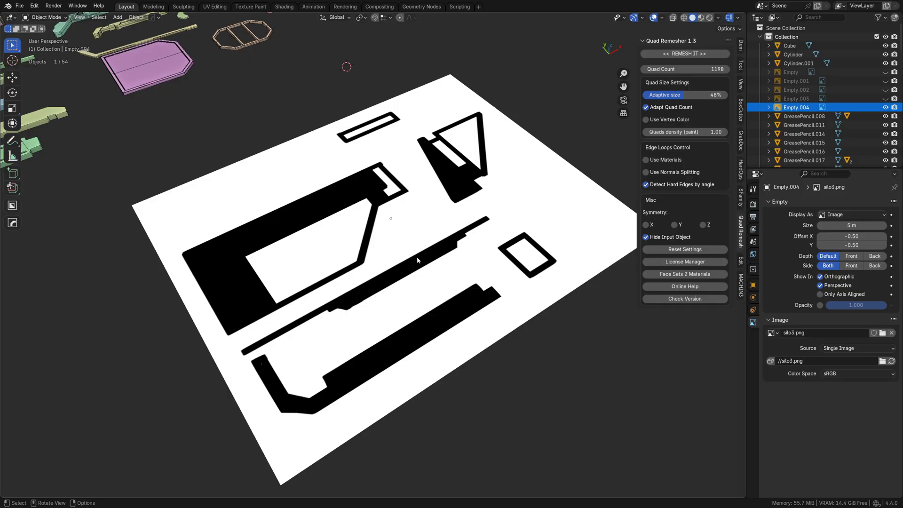
key("Tab")
key("g")
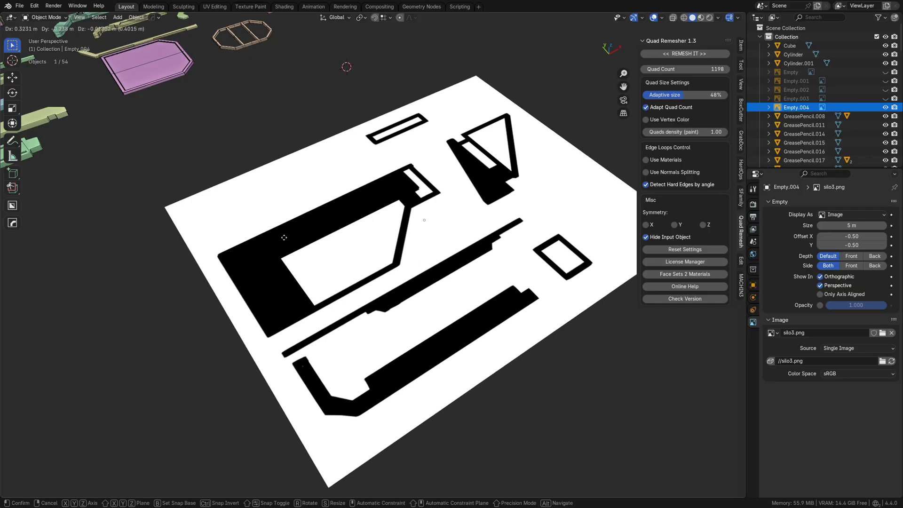
right_click(348, 200)
Trace the reference image to a new Grease Pencil object with radius 0.010, color threshold 0.500, Minority turn policy and Single mode.
right_click(348, 200)
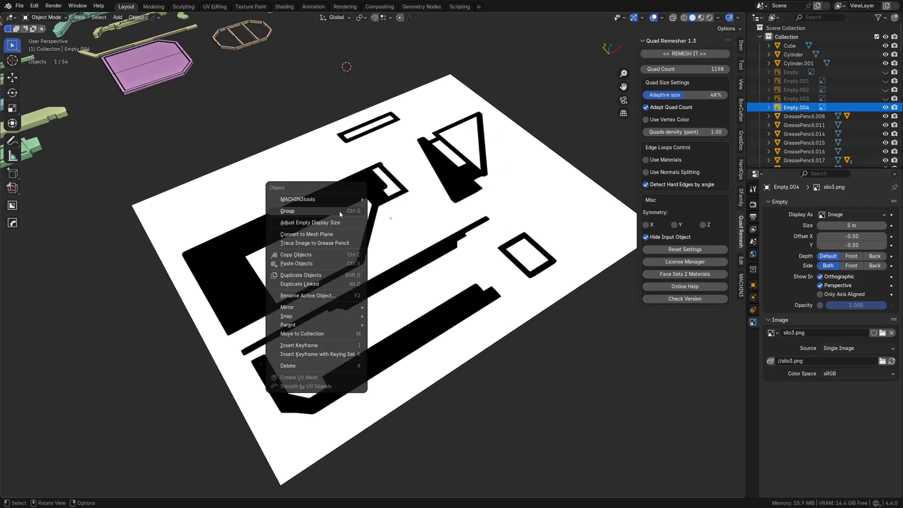
left_click(335, 243)
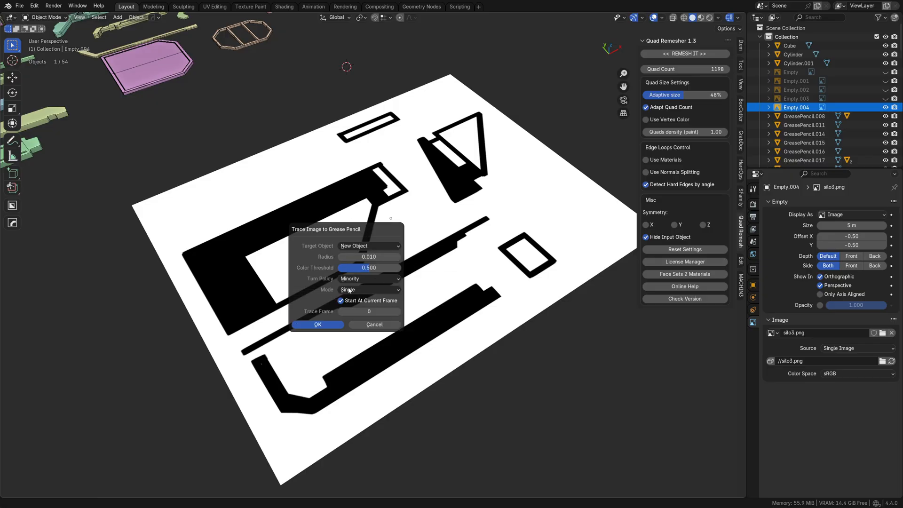
left_click(331, 324)
scroll(427, 372, "down", 3)
middle_click_drag(523, 291, 575, 303)
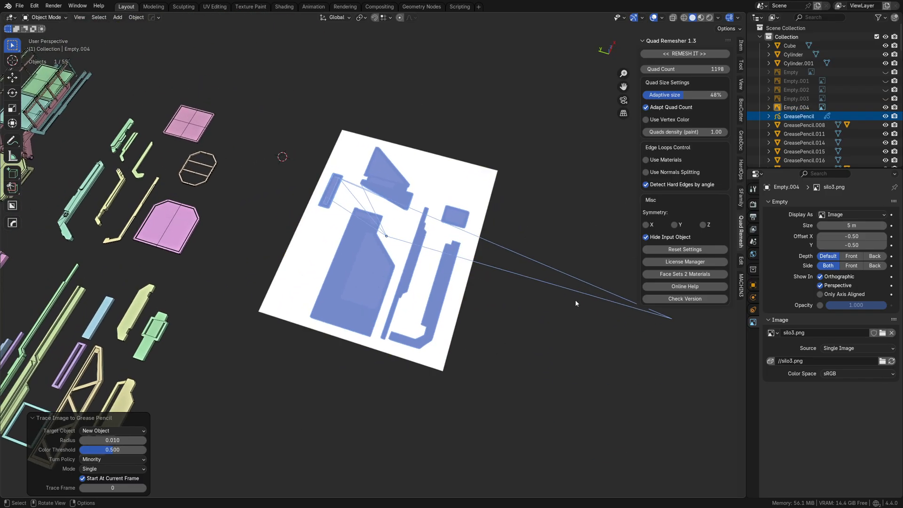
middle_click_drag(479, 271, 481, 254)
Hide the silo3.png reference image behind the traced silhouettes.
left_click(387, 293)
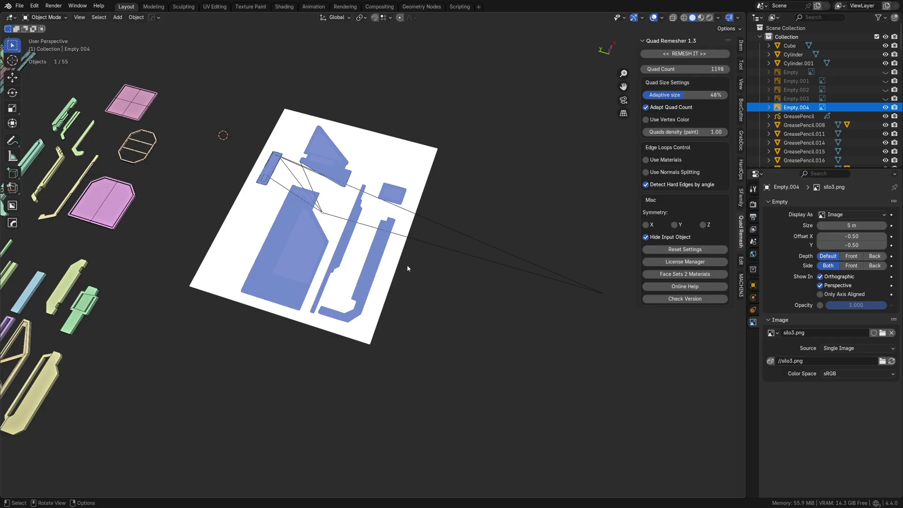
key("h")
scroll(399, 263, "up", 2)
Convert the traced Grease Pencil object to a mesh and select all of its outlines in Edit Mode.
left_click(322, 201)
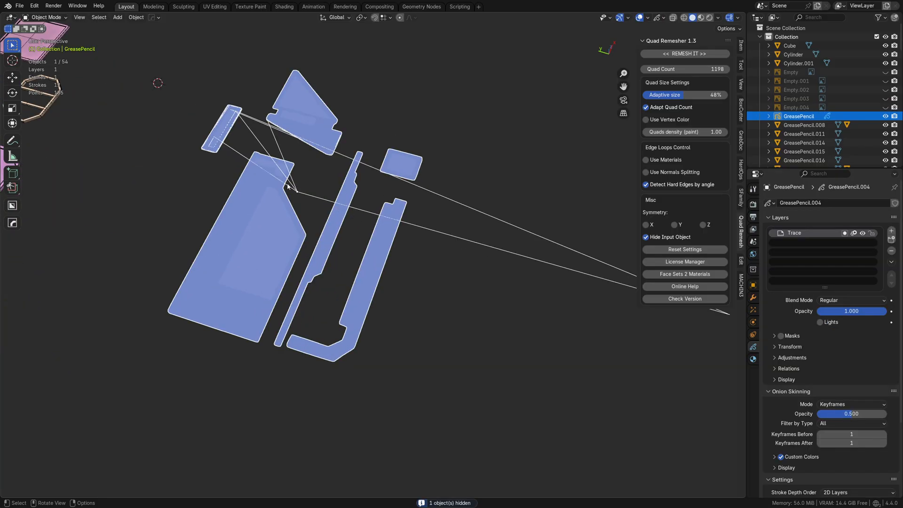
right_click(328, 172)
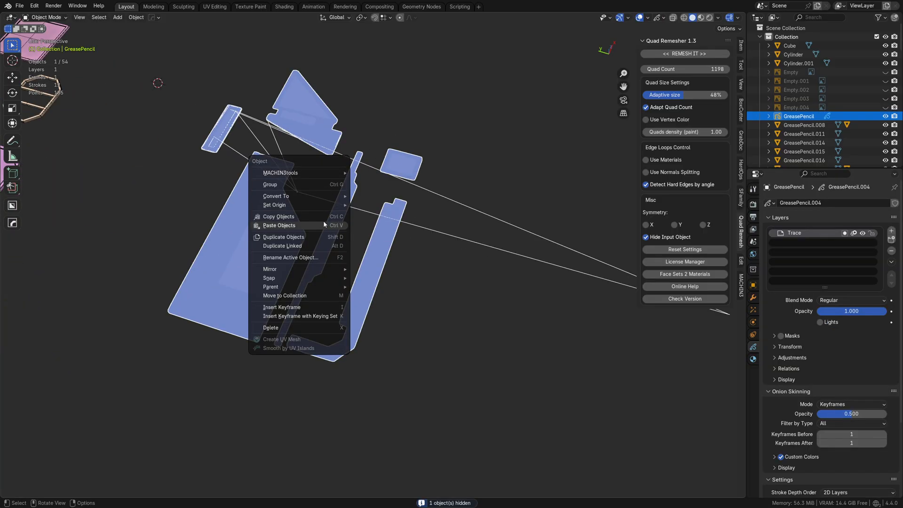
mouse_move(328, 196)
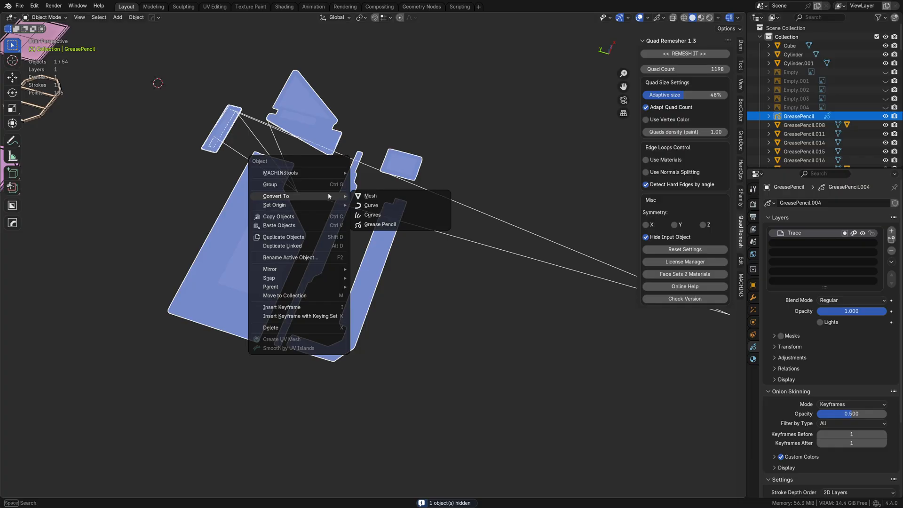
left_click(396, 196)
mouse_move(427, 203)
middle_mouse_down("shift")
mouse_move(455, 206)
mouse_move(426, 197)
middle_mouse_up("shift")
middle_click_drag(404, 198, 397, 238, "shift")
key("Tab")
left_click(430, 238)
key("a")
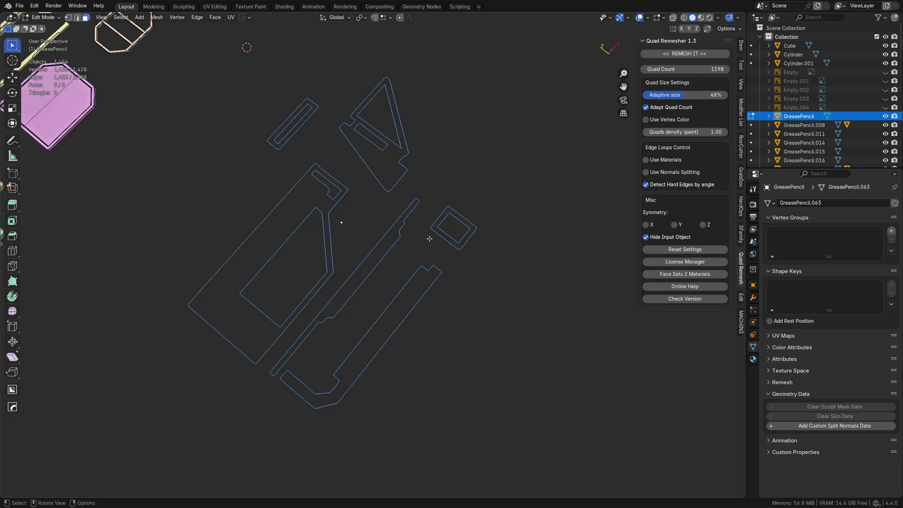
Run a Limited Dissolve with a 36.6° maximum angle and Normal delimit on all the selected outlines.
left_click(160, 18)
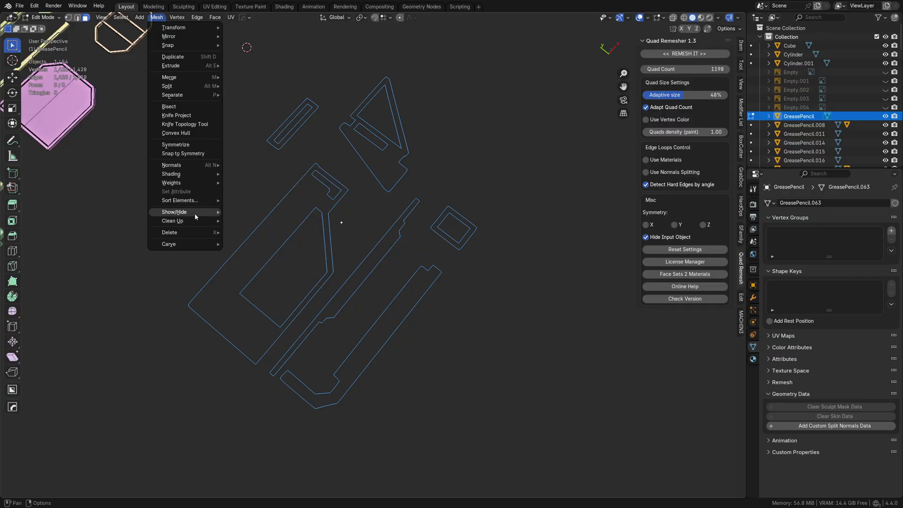
mouse_move(194, 219)
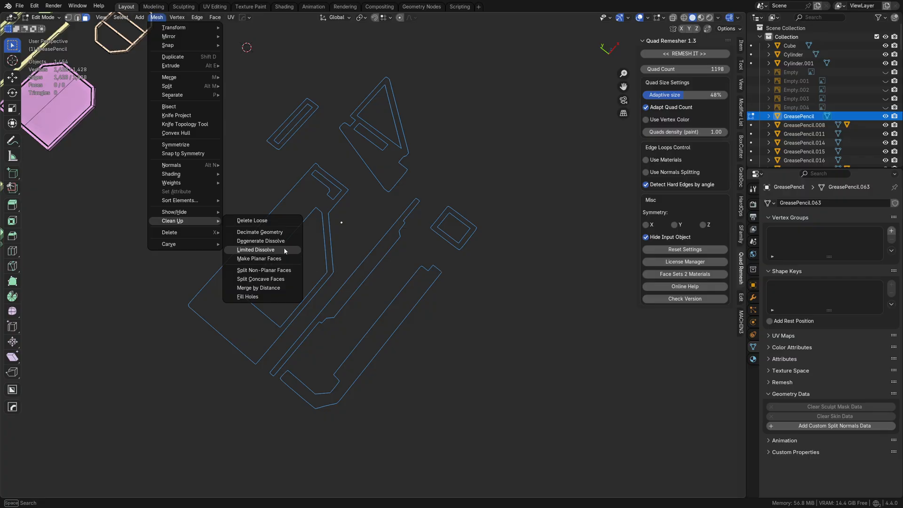
left_click(284, 249)
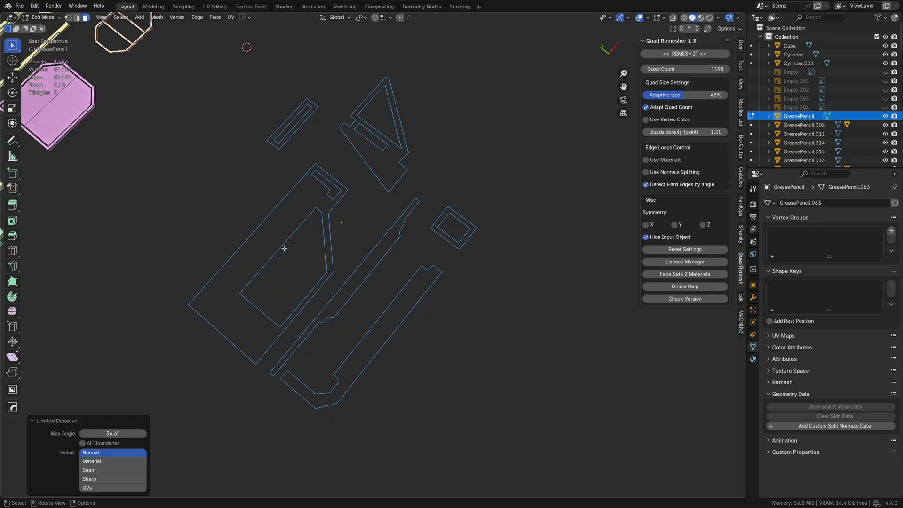
Merge all the selected outline vertices at the last one with MACHIN3 Smart Vert.
middle_click_drag(293, 262, 369, 225, "shift")
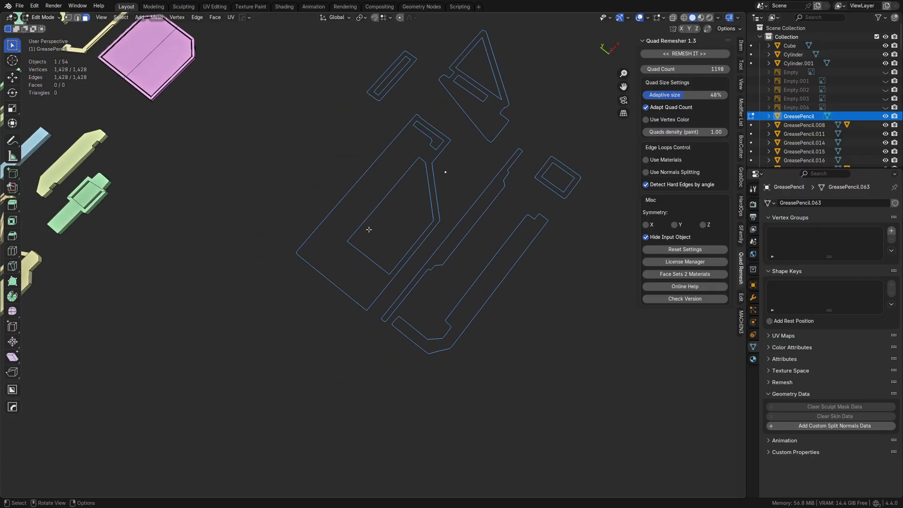
key("1")
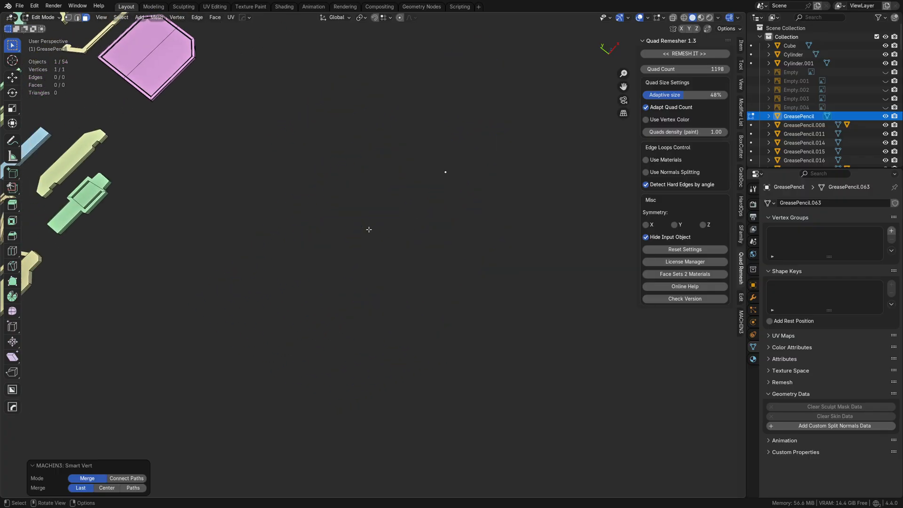
Undo the Smart Vert merge and the Limited Dissolve to restore the dense outlines.
key("ctrl+z")
key("Tab")
left_click(331, 235)
scroll(329, 227, "up", 8)
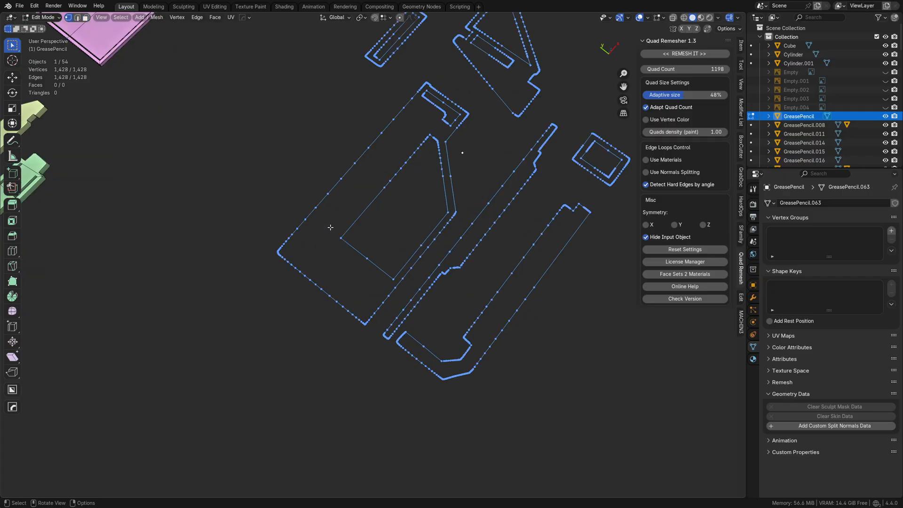
Run a Limited Dissolve on all the outlines with a 33.8° maximum angle and Normal delimit.
left_click(157, 18)
mouse_move(197, 220)
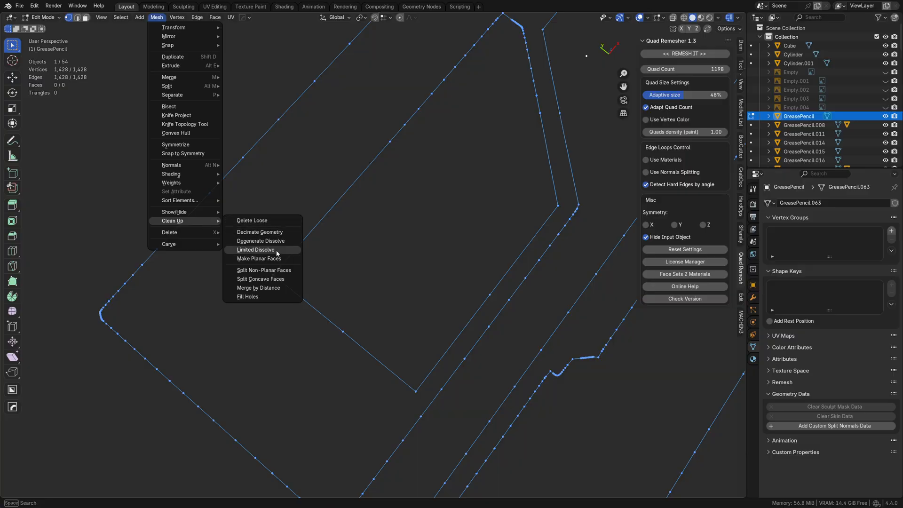
left_click(276, 252)
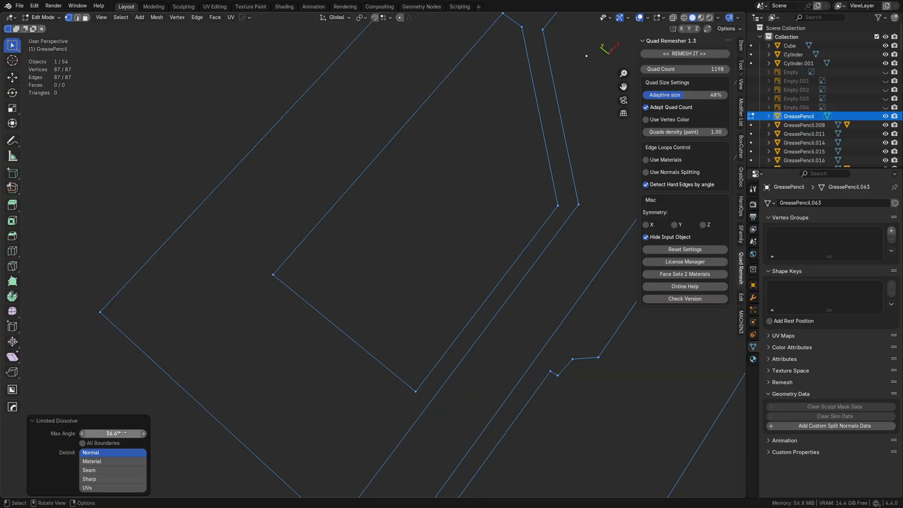
left_click_drag(113, 433, 101, 433)
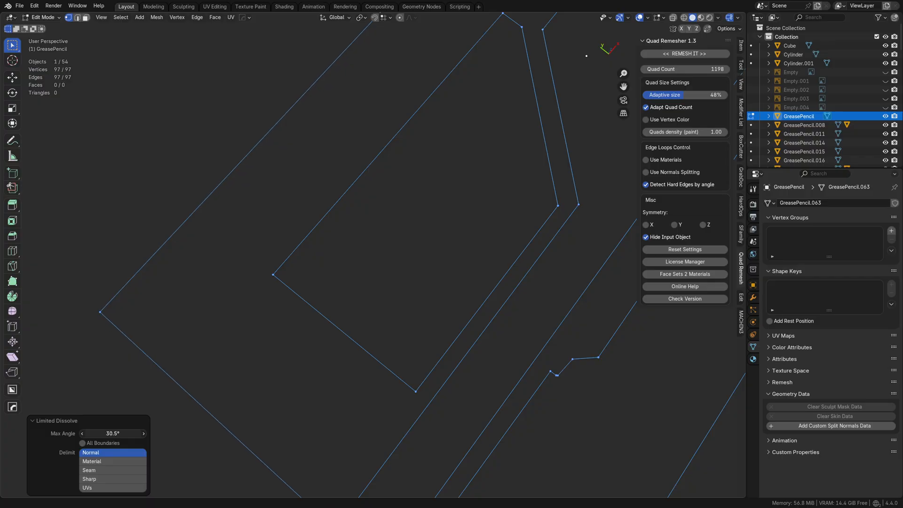
scroll(485, 209, "down", 5)
middle_click_drag(485, 210, 362, 286, "shift")
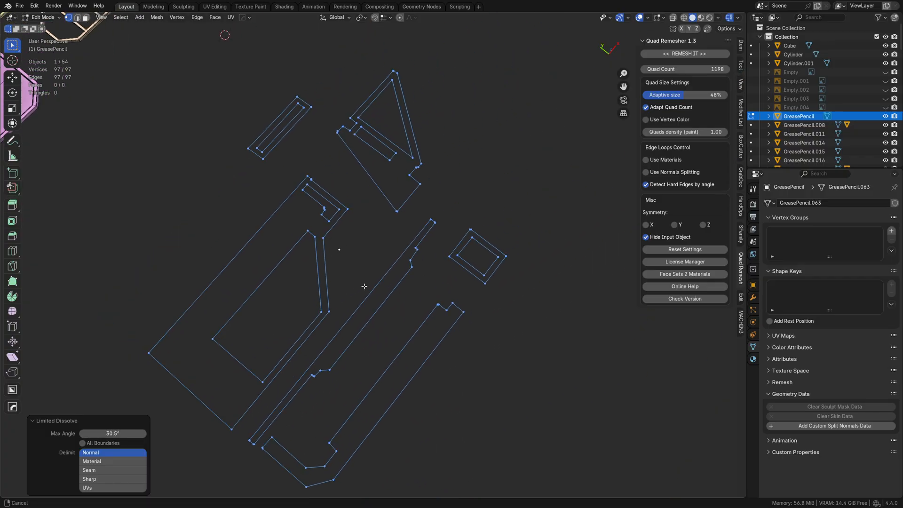
mouse_move(103, 433)
left_mouse_down()
mouse_move(91, 433)
mouse_move(101, 433)
left_mouse_up()
scroll(352, 322, "up", 6)
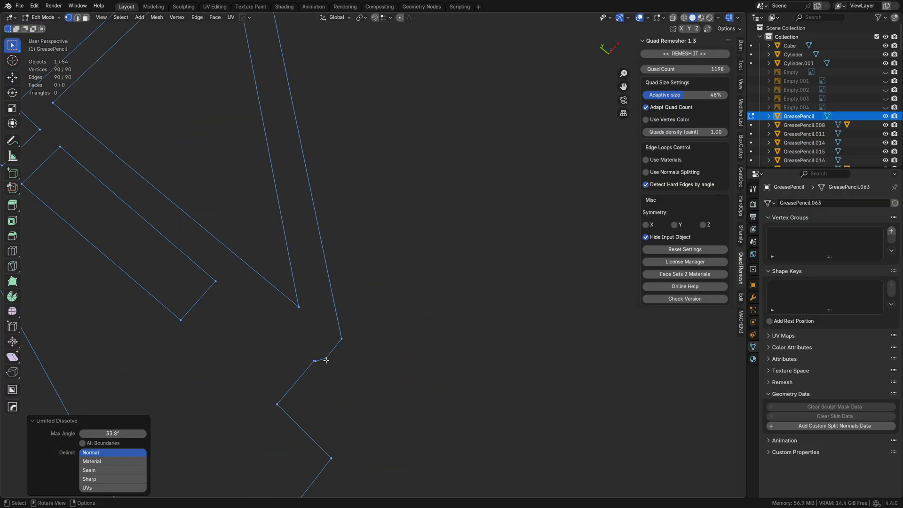
Align the two neighbouring notch vertices of the triangular plate to the left in view space with MACHIN3 Align.
left_click(325, 358)
left_click(314, 361)
middle_click_drag(316, 360, 383, 300, "shift")
scroll(383, 301, "up", 3)
middle_click_drag(513, 114, 344, 289, "shift")
key("g")
right_click(304, 273)
left_click(287, 254)
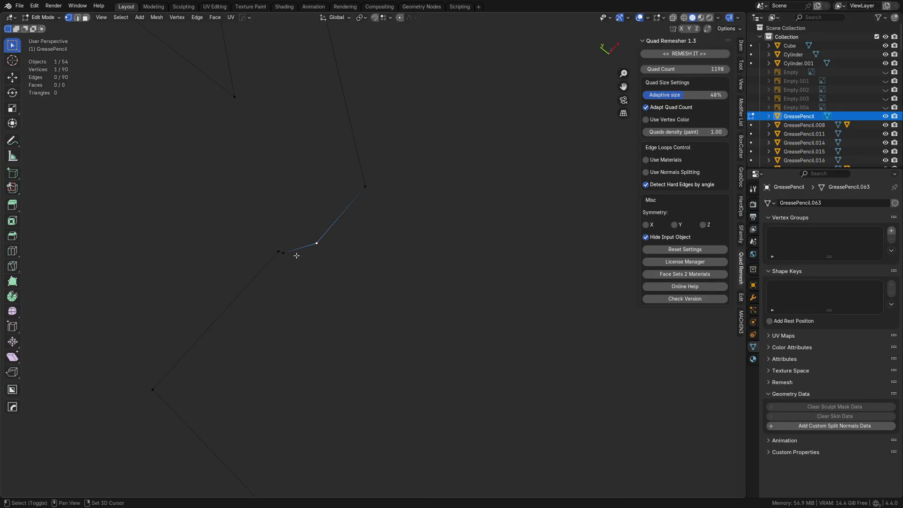
left_click(316, 244, "shift")
middle_click_drag(389, 258, 293, 334)
key("alt+a")
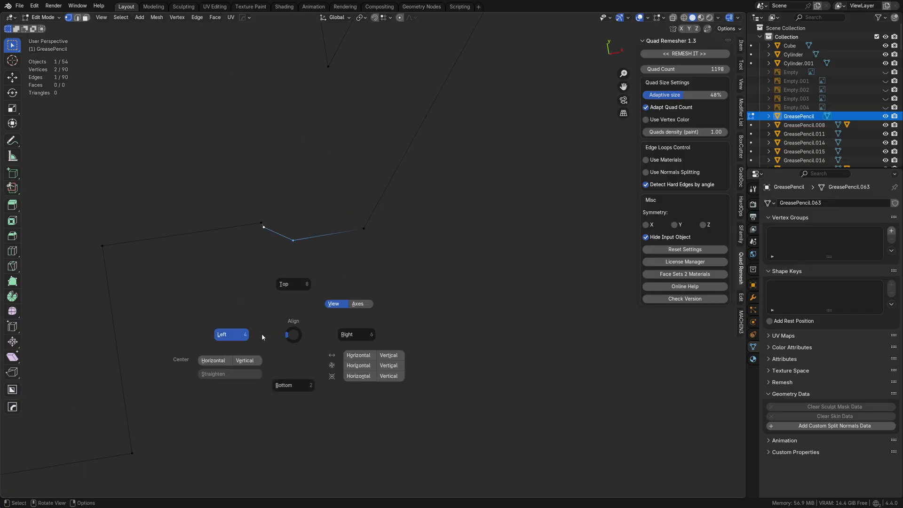
left_click(262, 335)
Dissolve the redundant vertex in the triangular plate's notch and select all the outlines for checking.
left_click(264, 227)
key("ctrl+x")
scroll(312, 286, "down", 7)
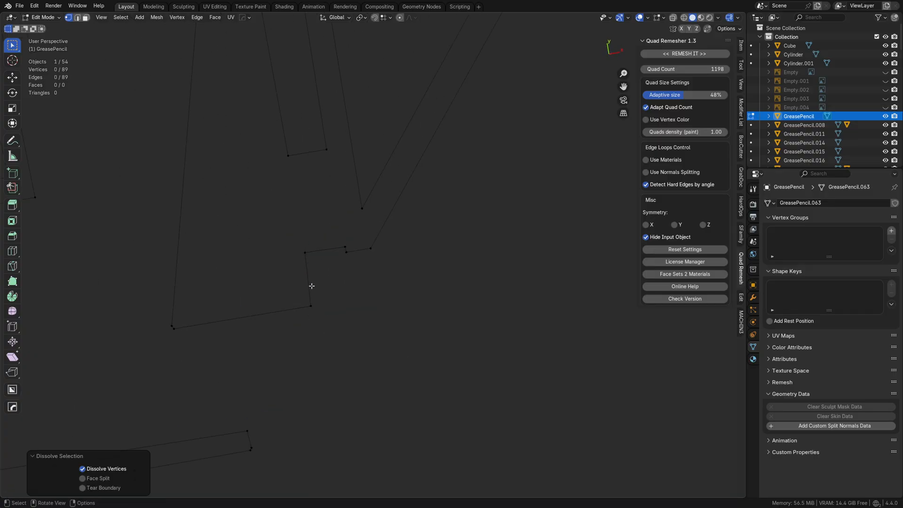
key("a")
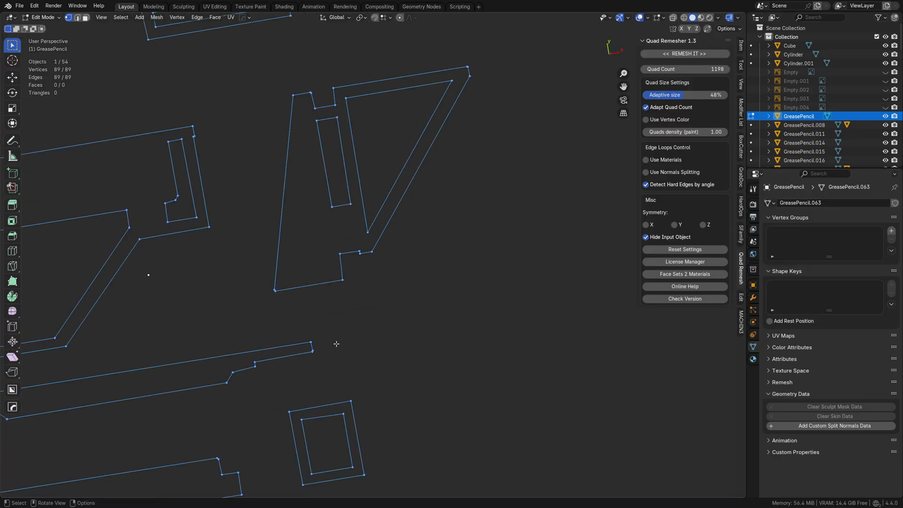
middle_click_drag(335, 342, 252, 322)
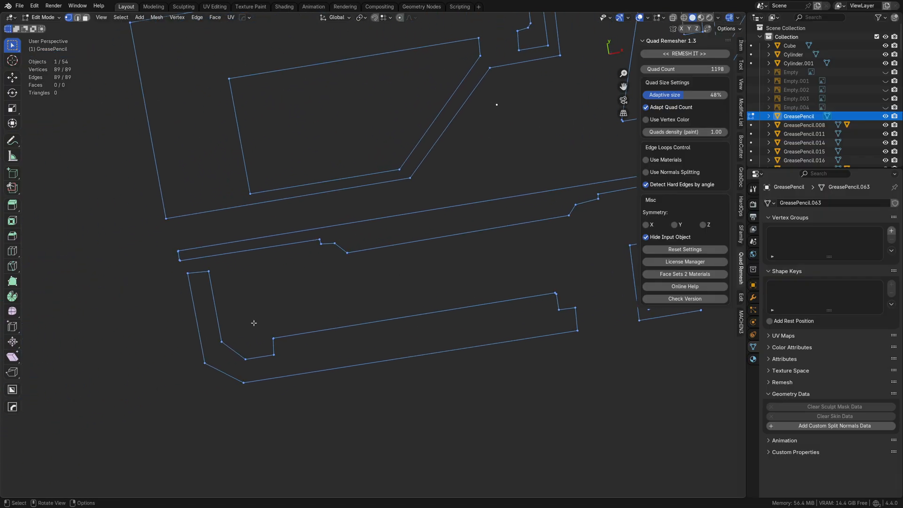
Move the inner corner vertex of the long hooked bracket's short arm along the global Y axis.
left_click(221, 341)
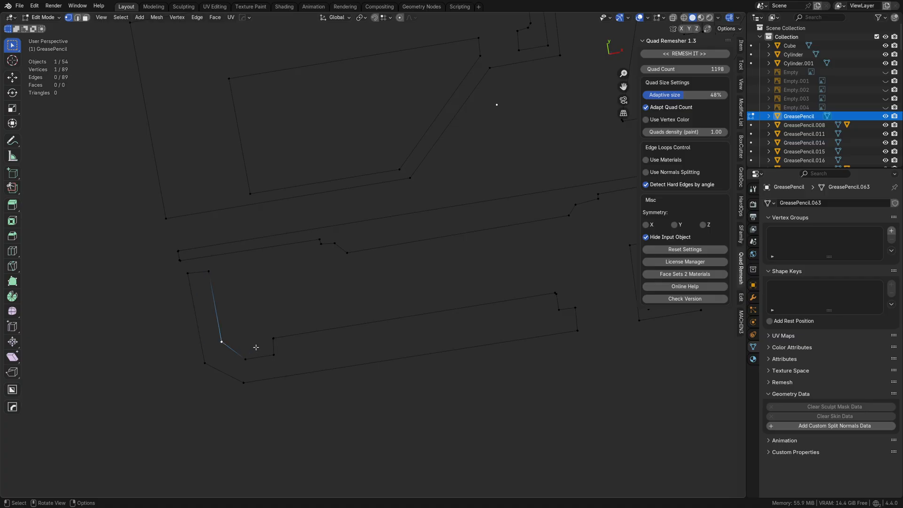
key("g")
key("z")
key("x")
key("y")
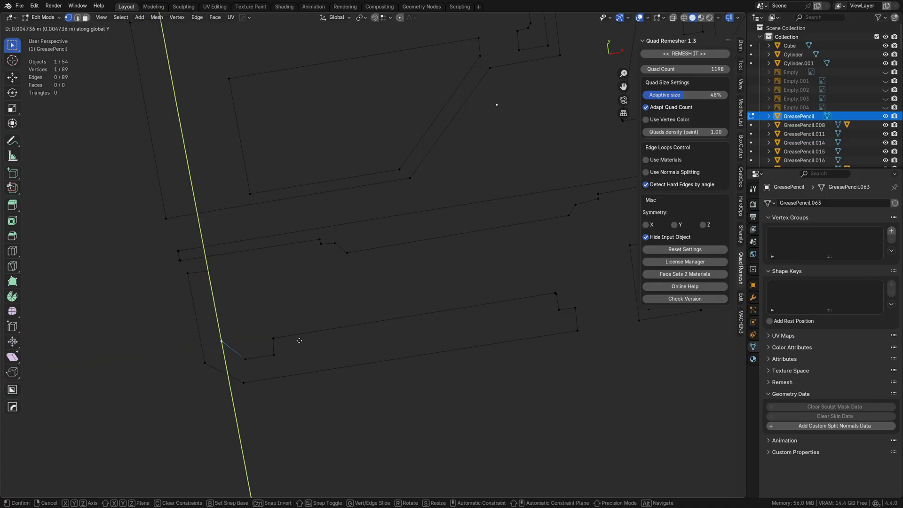
left_click(328, 399)
Align the two inner-edge vertices of the hooked bracket's short arm to the minimum local X.
left_click(249, 364)
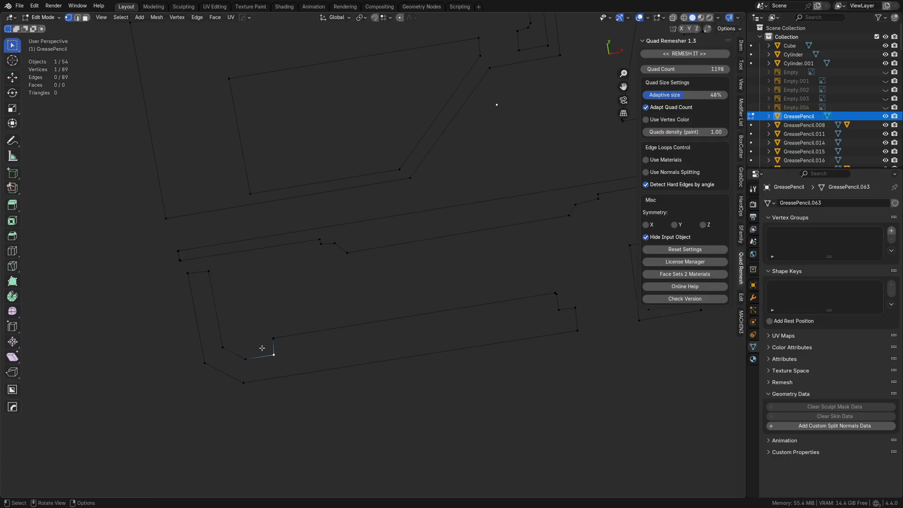
left_click(212, 278)
left_click(227, 342, "shift")
middle_click_drag(286, 309, 322, 306)
key("alt+a")
left_click(256, 320)
middle_click_drag(403, 234, 387, 354, "shift")
middle_click_drag(371, 197, 305, 326, "shift")
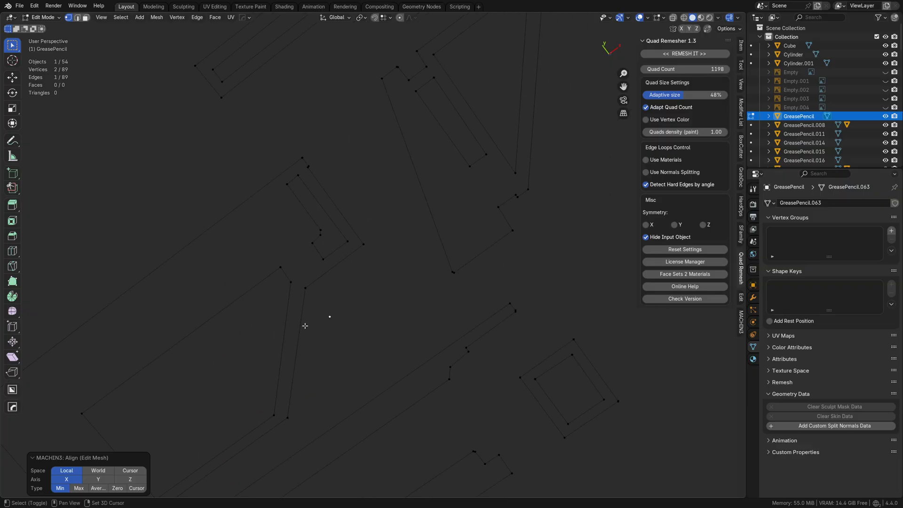
Zoom to the double vertex at the inner corner of the large panel's L-shaped cutout and align it to the right.
middle_click_drag(394, 232, 351, 307)
left_click(293, 329)
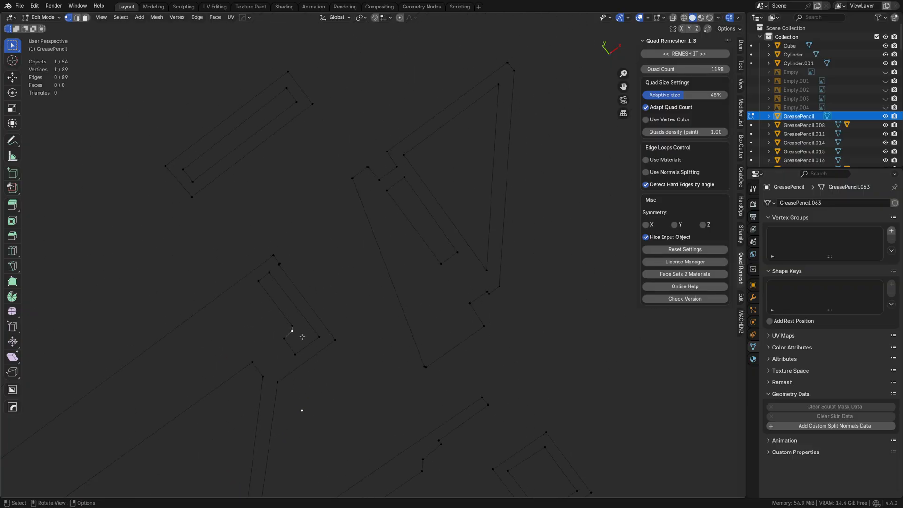
left_click(292, 325, "shift")
middle_click_drag(355, 375, 522, 313)
middle_click(272, 182, "alt")
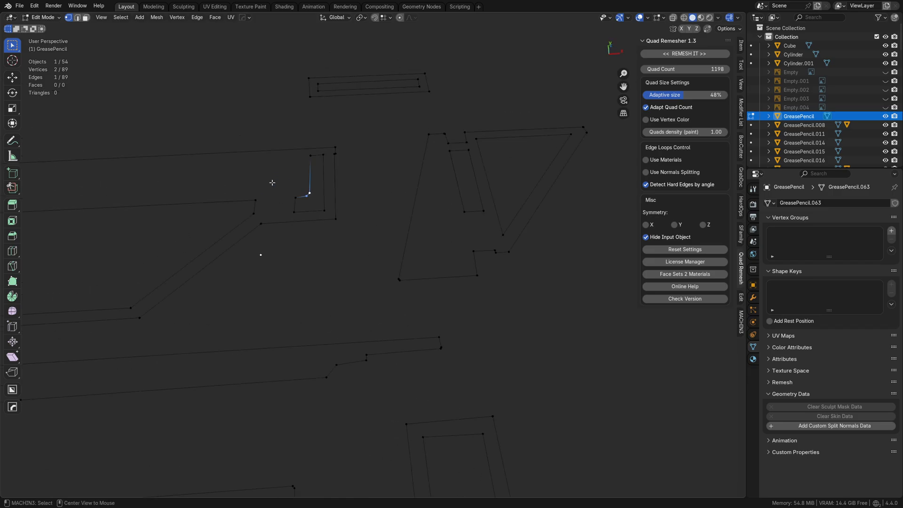
key("grave")
left_click(424, 276)
middle_click_drag(365, 292, 397, 260)
key("alt+a")
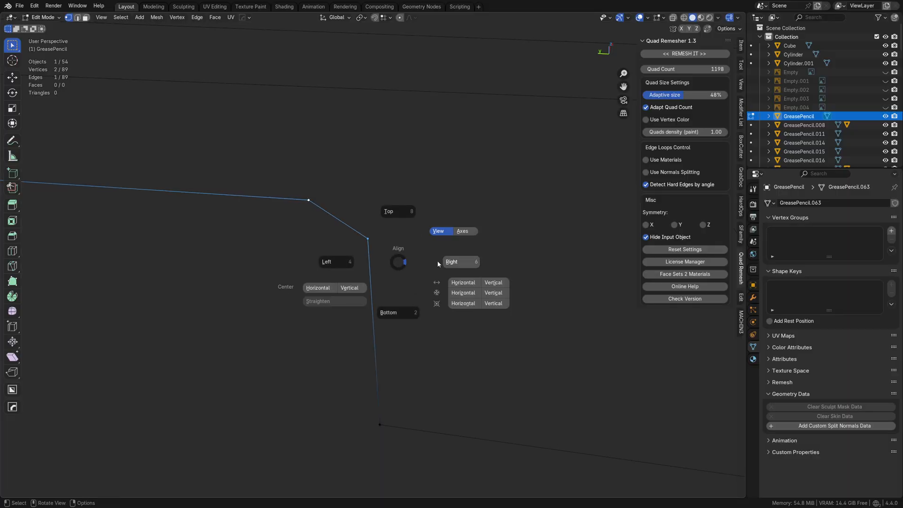
left_click(440, 262)
Align the vertices of the L-shaped cutout's uneven corner edge to the minimum local Y and dissolve the extra vertex between them.
left_click(370, 240, "shift")
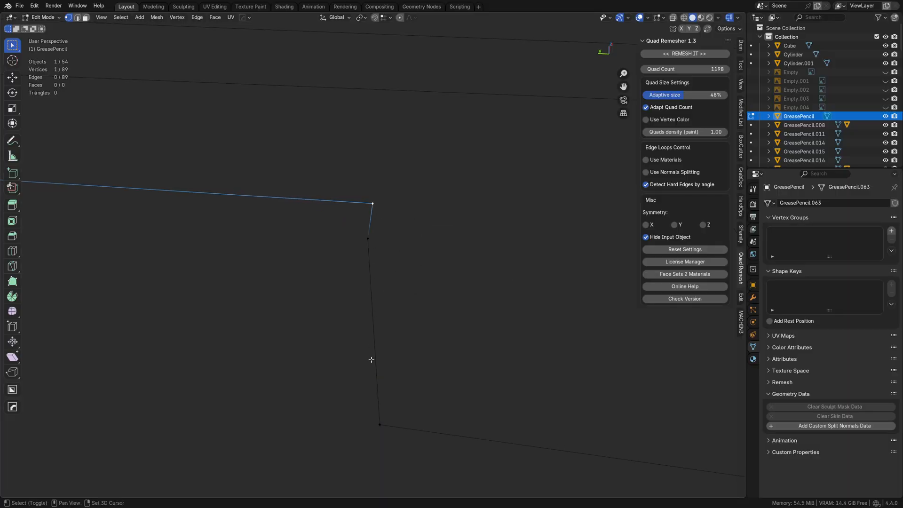
left_click(368, 423, "shift")
left_click(370, 240, "shift")
key("alt+a")
left_click(500, 282)
scroll(475, 223, "down", 4)
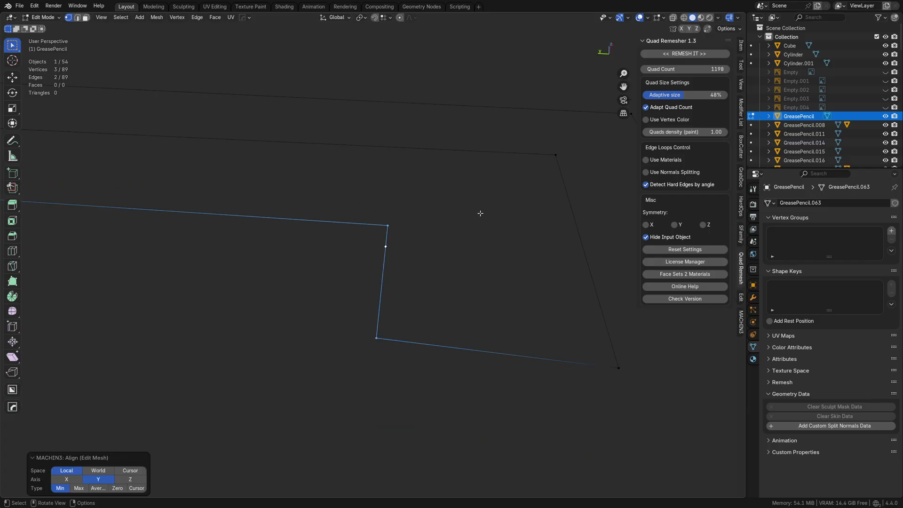
middle_click_drag(480, 213, 400, 290)
left_click(372, 267)
key("ctrl+x")
scroll(382, 259, "down", 9)
scroll(403, 299, "down", 2)
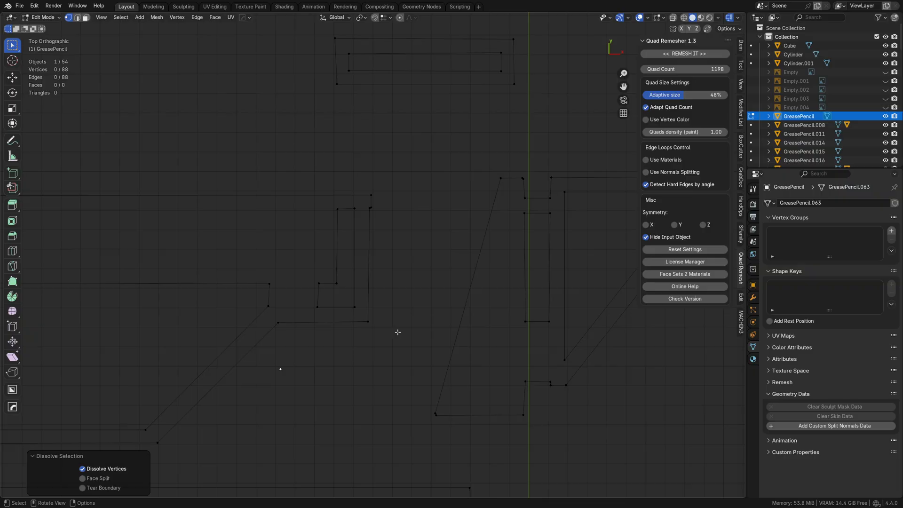
Align the vertices of the large panel's short end edge to the right and dissolve the extra vertices along it.
left_click_drag(399, 335, 365, 183)
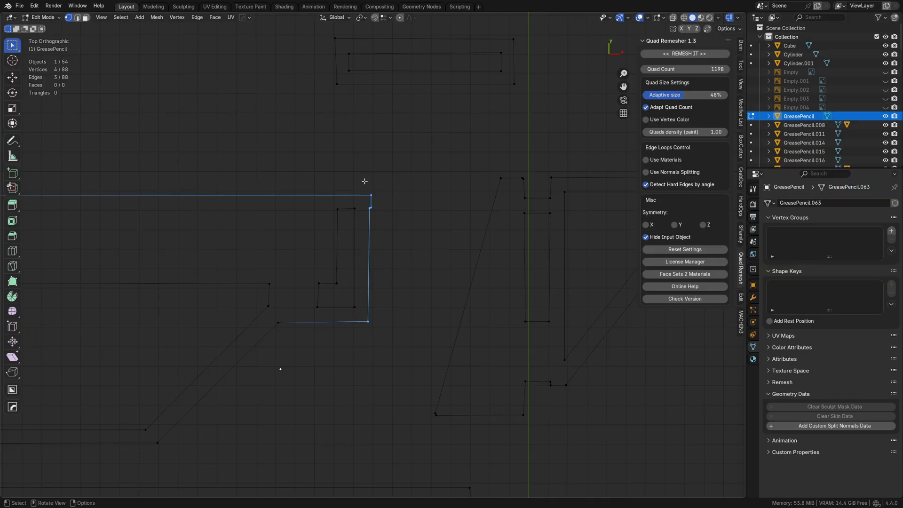
key("alt+a")
left_click(446, 252)
left_click(370, 209)
key("ctrl+x")
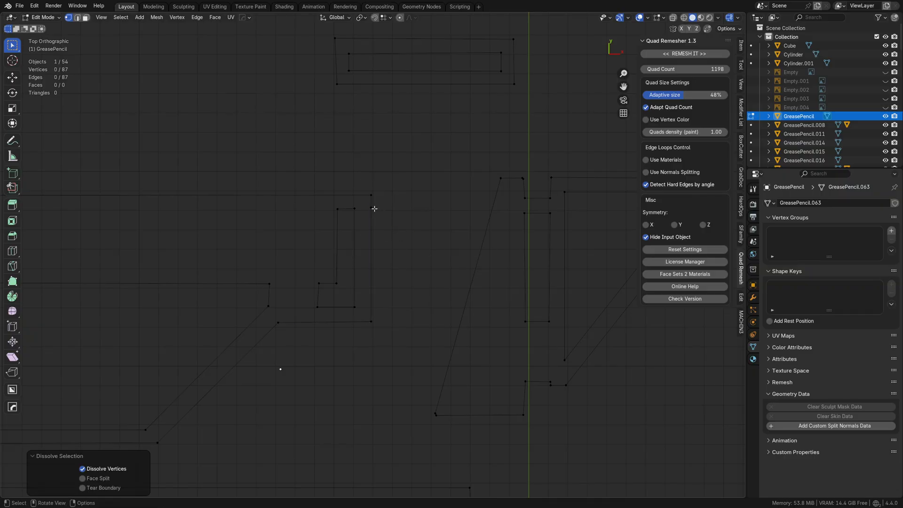
middle_click_drag(455, 299, 399, 265, "shift")
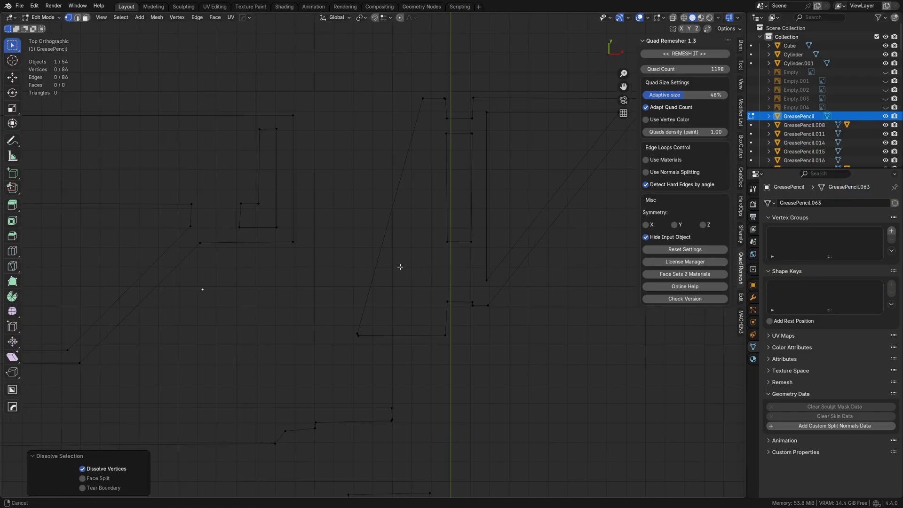
Dissolve the extra lower corner vertex of the triangular plate and align its notch and slot edges at the maximum local X.
left_click(360, 337)
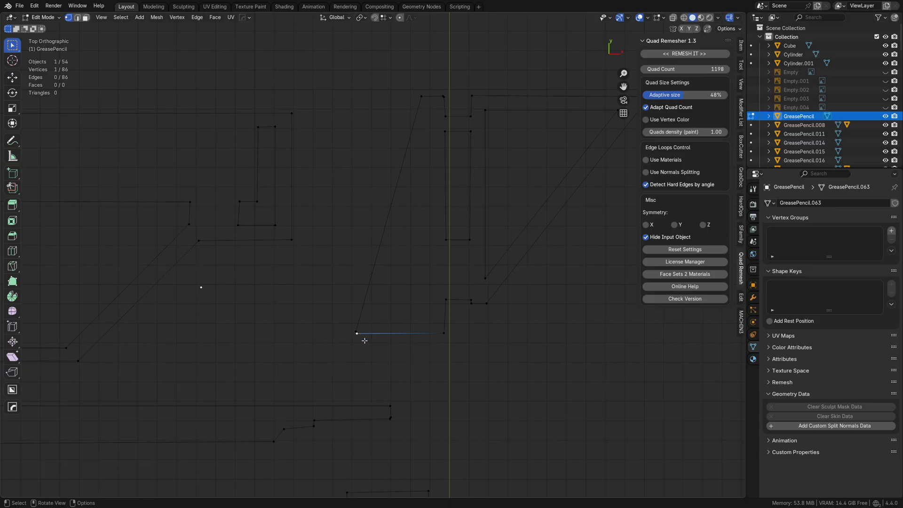
key("ctrl+x")
left_click(425, 335)
middle_click_drag(461, 336, 441, 339, "shift")
key("alt+a")
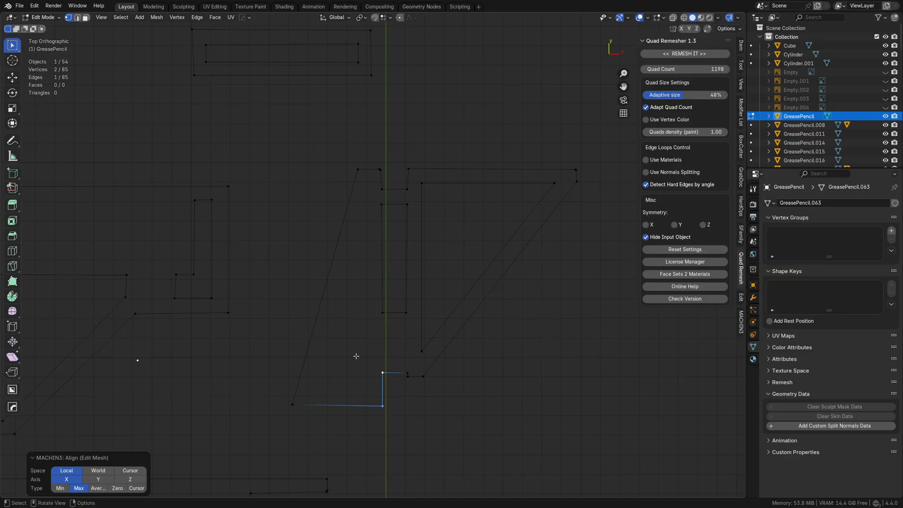
left_click_drag(359, 432, 374, 409)
key("alt+a")
left_click(453, 291)
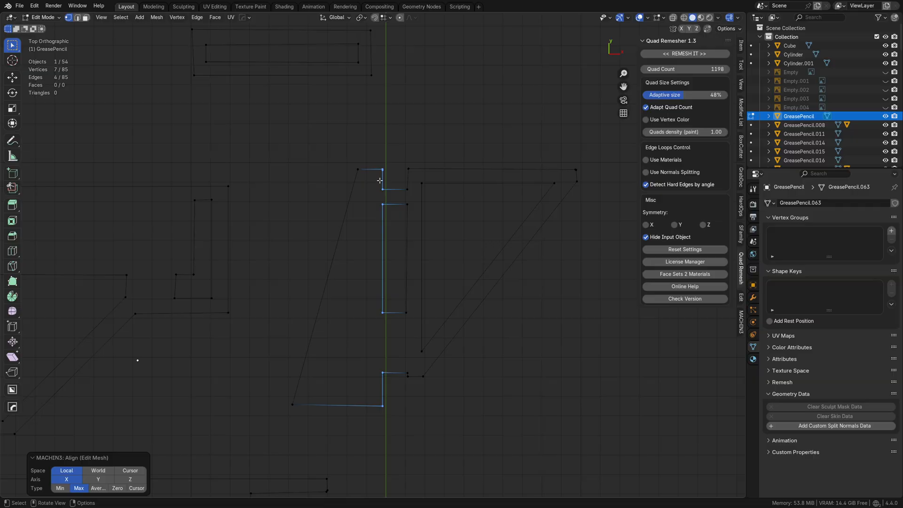
Dissolve the extra vertex on the triangular plate's upper notch edge and select all the outlines.
key("a")
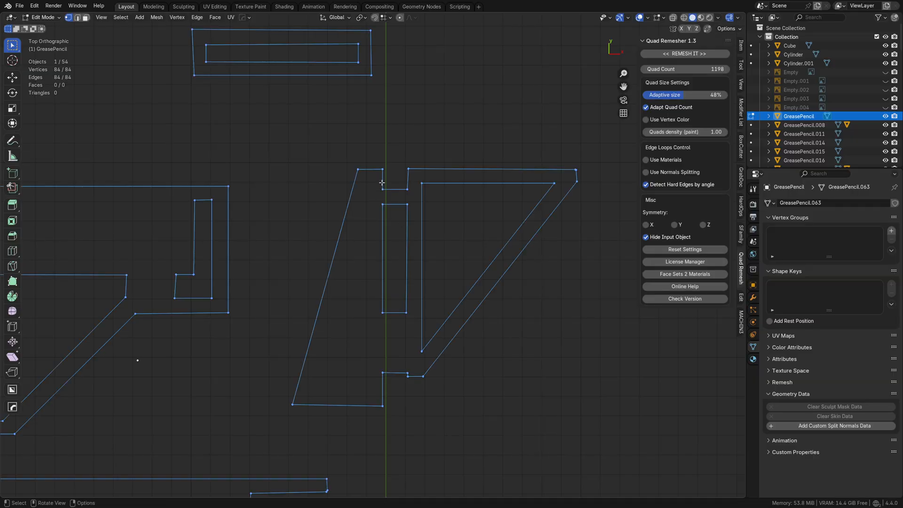
left_click(382, 176)
key("a")
middle_click_drag(300, 298, 350, 305, "shift")
key("3")
key("ctrl+z")
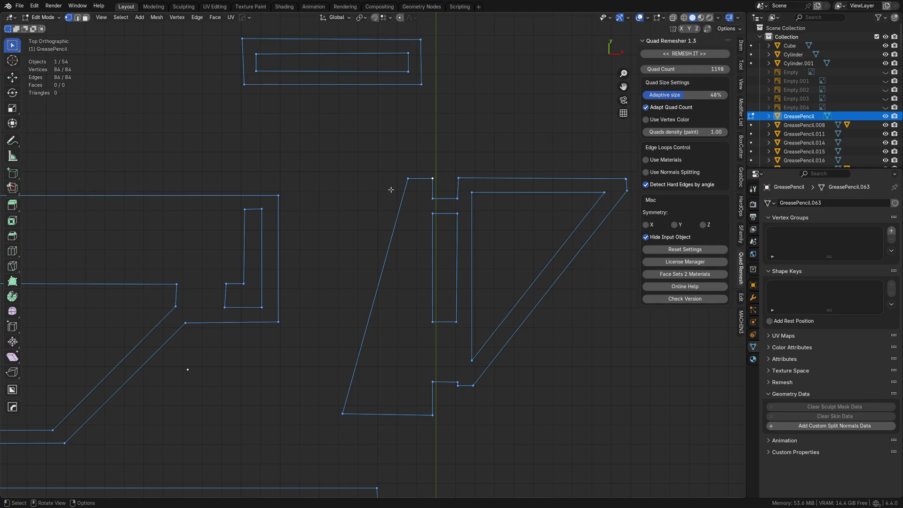
Straighten both short outer ends of the small rectangular frame by aligning their vertices to the left and right respectively.
middle_click_drag(382, 188, 360, 248, "shift")
middle_click_drag(176, 177, 201, 221, "shift")
left_click_drag(252, 132, 253, 131)
key("alt+a")
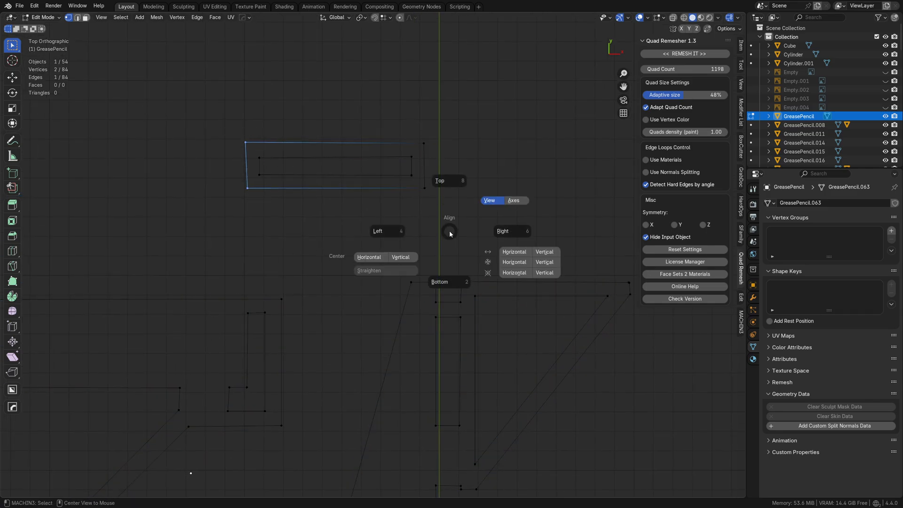
left_click(387, 231)
mouse_move(458, 217)
left_mouse_down()
mouse_move(430, 116)
mouse_move(412, 100)
left_mouse_up()
key("alt+a")
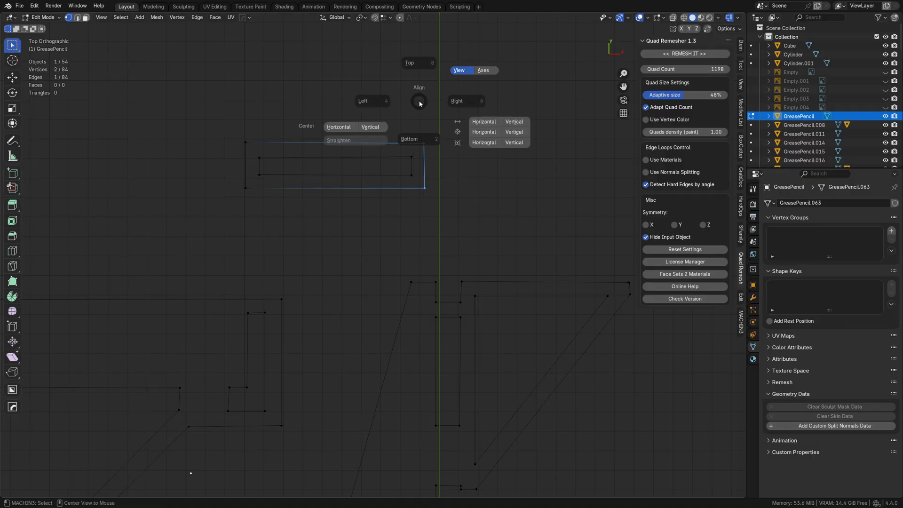
left_click(470, 133)
left_click(305, 260)
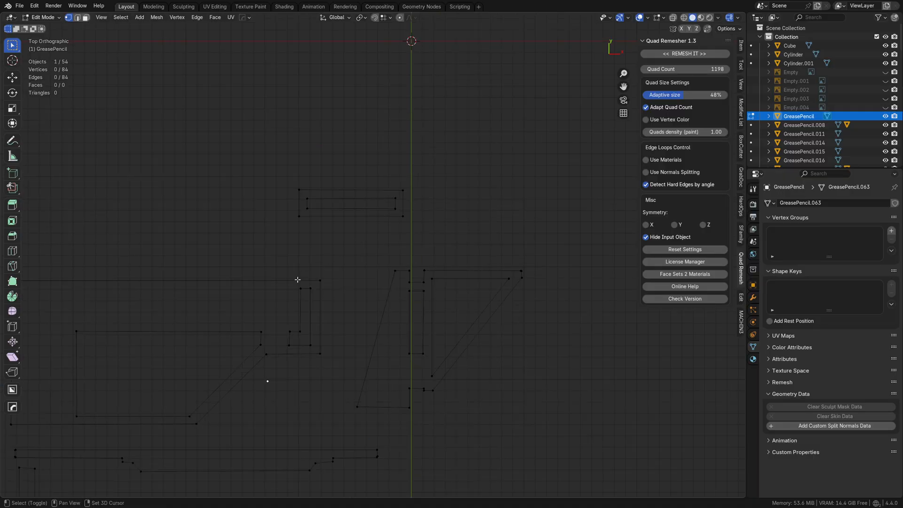
Select all the cleaned outlines and fill them with faces.
middle_click_drag(378, 256, 349, 246, "shift")
key("a")
middle_click_drag(349, 245, 448, 239)
scroll(456, 258, "up", 2)
key("f")
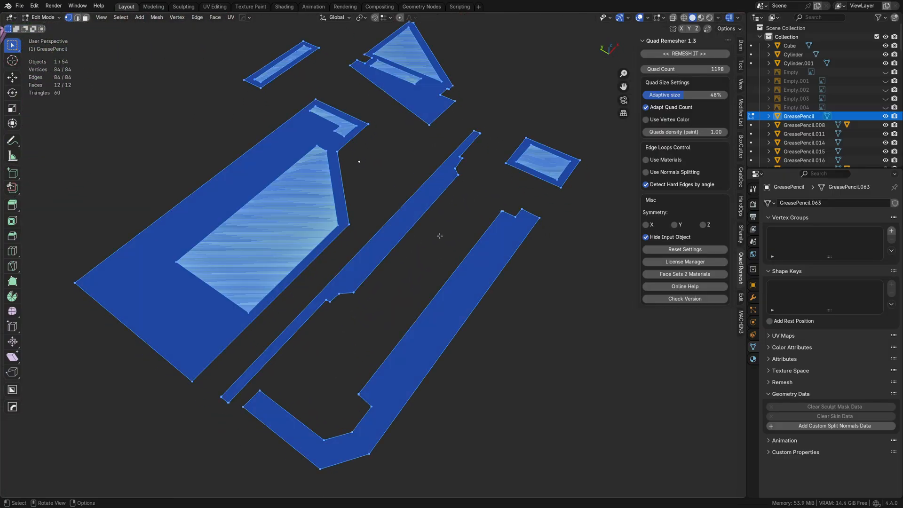
Select the six inner opening faces of the filled outlines and separate them into their own object.
middle_click_drag(379, 256, 397, 215)
key("Tab")
left_click(428, 218)
left_click(257, 226)
middle_click_drag(256, 226, 268, 252, "shift")
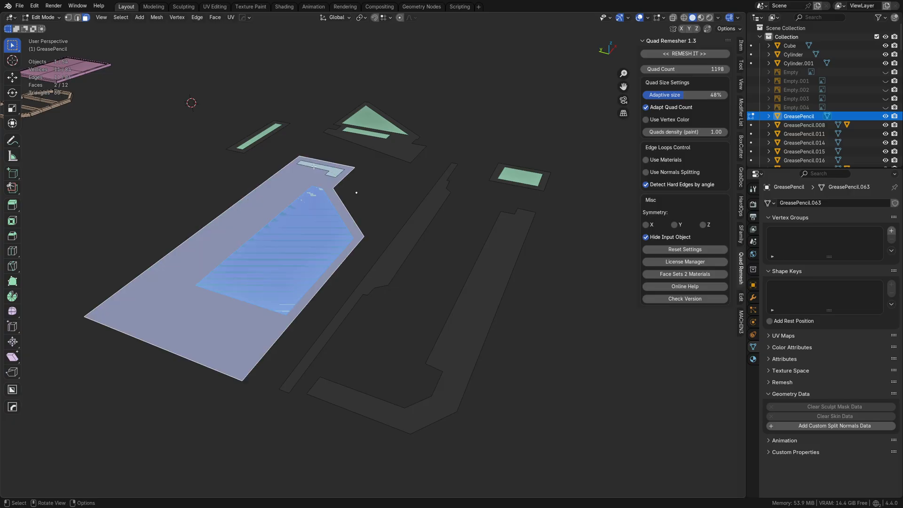
left_click(337, 171)
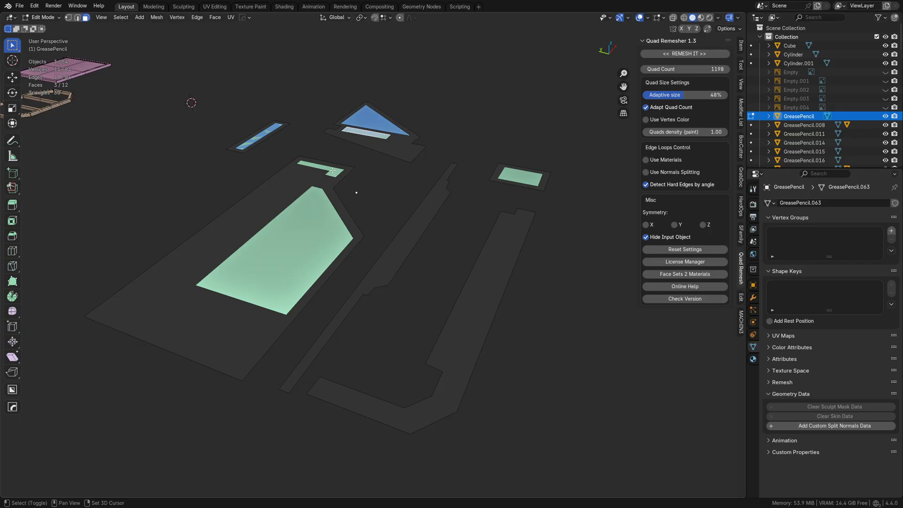
left_click(324, 189, "shift")
left_click(512, 177, "shift")
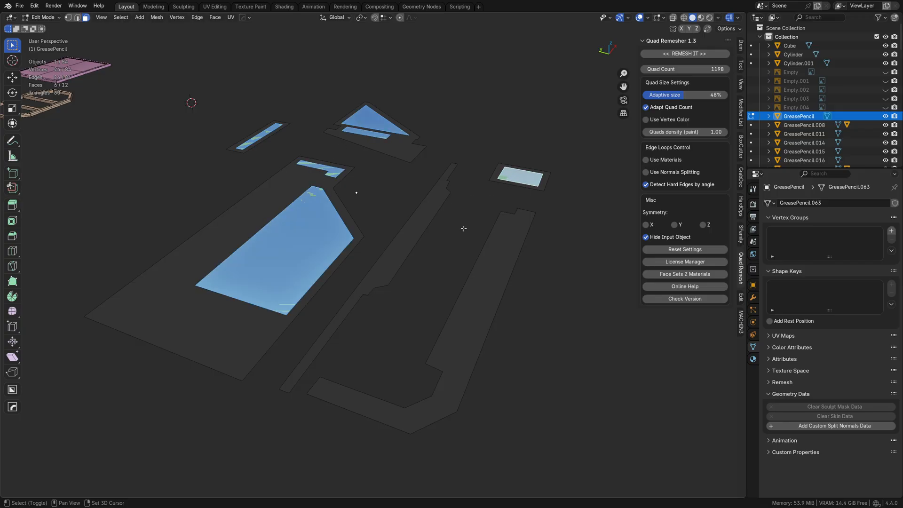
key("p")
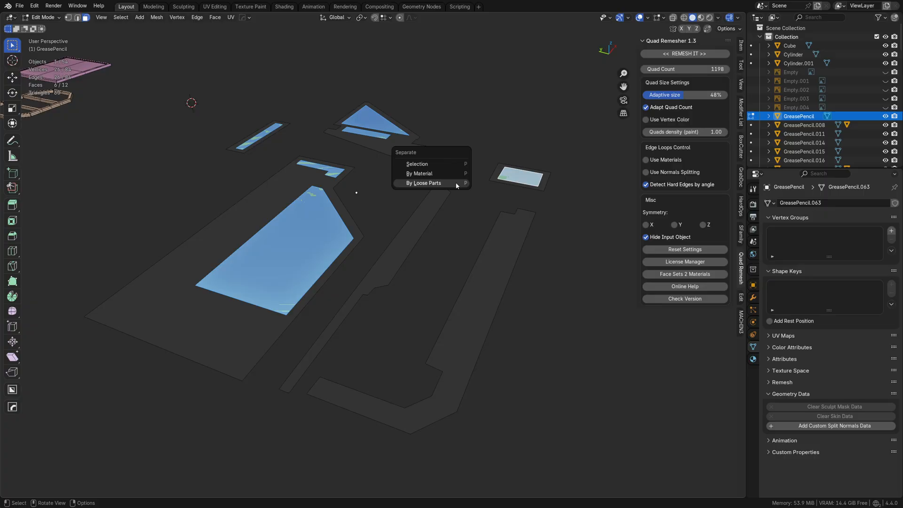
left_click(450, 164)
key("Tab")
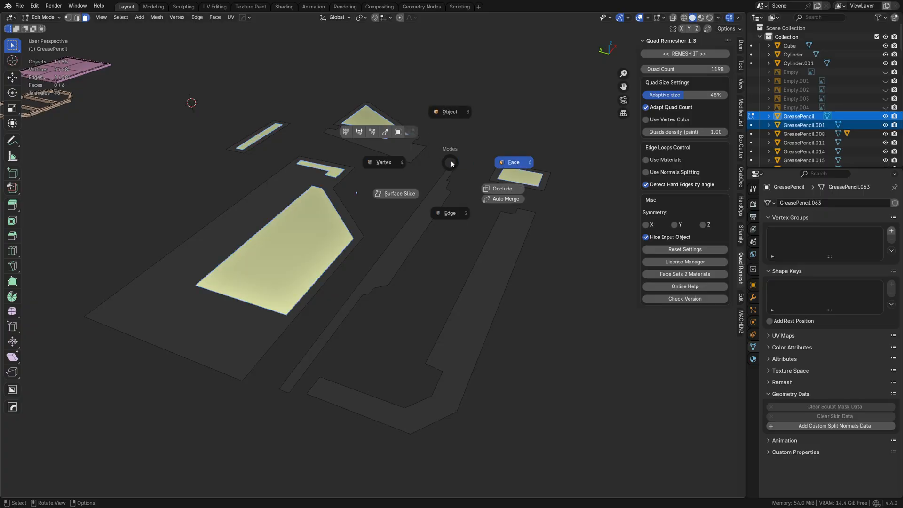
left_click(456, 125)
Extrude the separated inner opening faces upward into tall blocks.
left_click(296, 305)
left_click(297, 318)
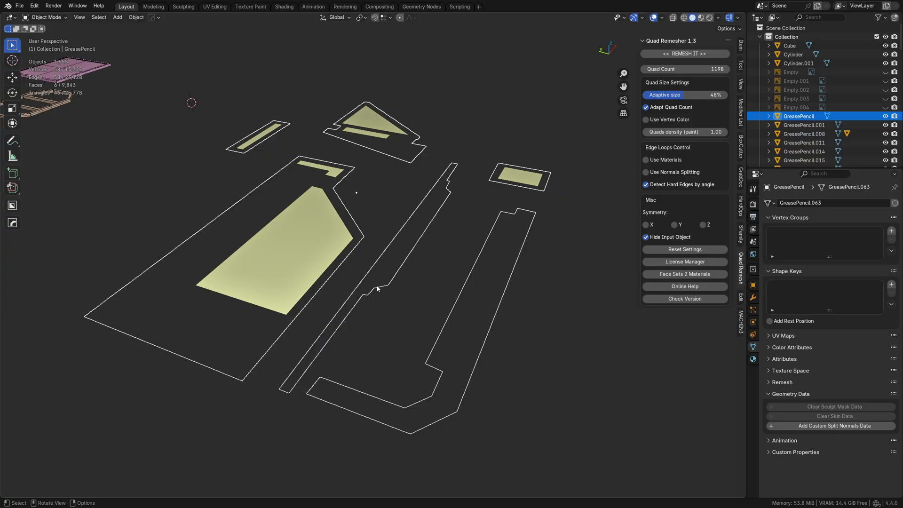
mouse_move(375, 287)
middle_mouse_down()
mouse_move(417, 282)
mouse_move(391, 271)
middle_mouse_up()
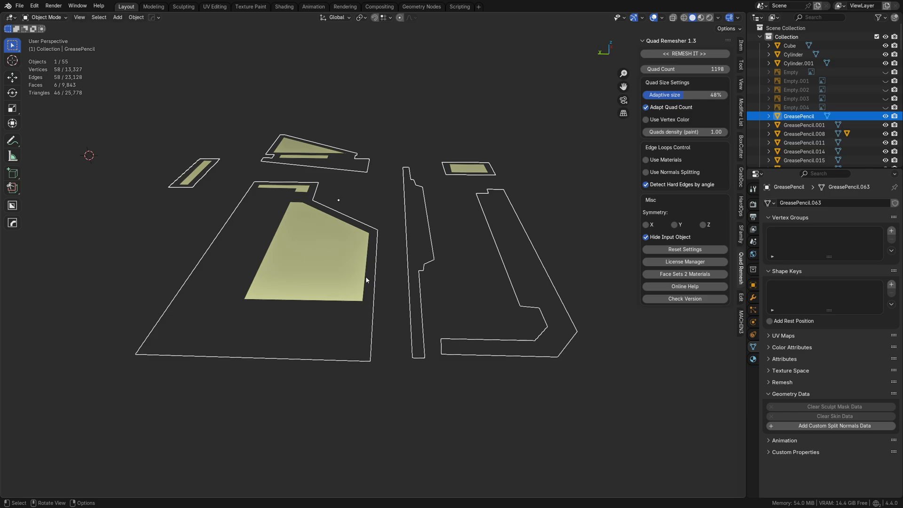
left_click(319, 270)
key("ctrl+Tab")
left_click(407, 288)
key("e")
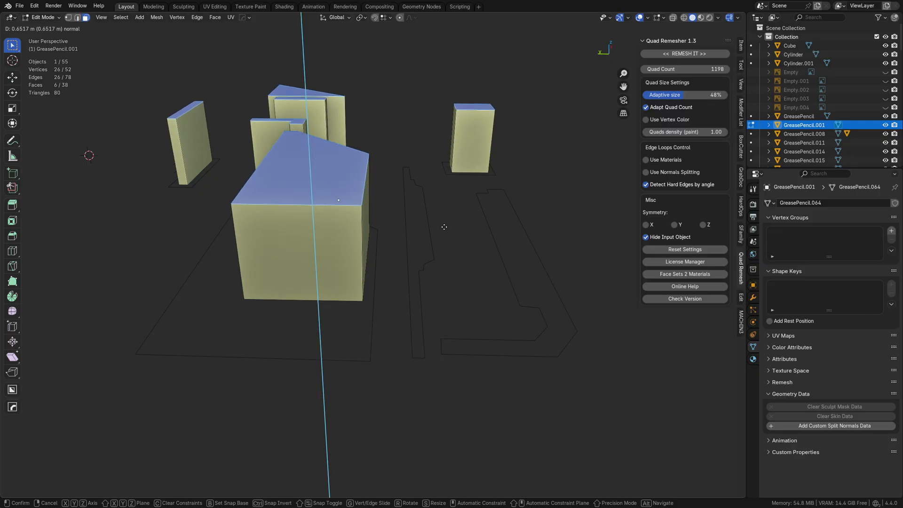
left_click(447, 195)
key("ctrl+Tab")
left_click(453, 171)
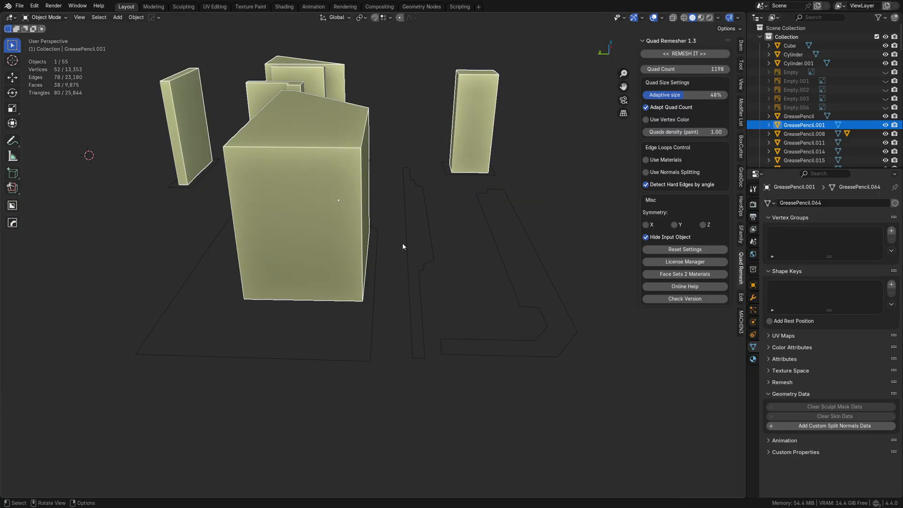
Select all faces of the outer plates and extrude them upward by about 0.128 m.
left_click(401, 244)
left_click(405, 244)
key("Tab")
left_click(463, 249)
key("a")
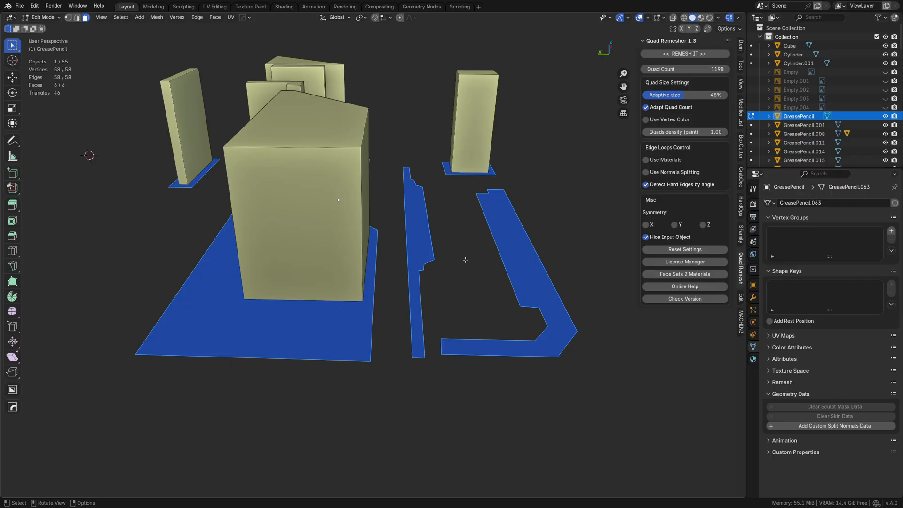
key("e")
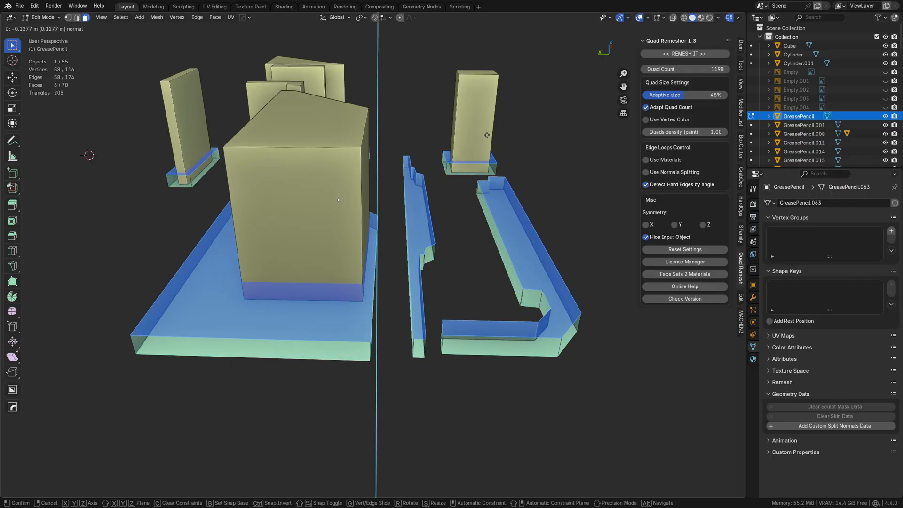
left_click(457, 258)
middle_click_drag(458, 258, 436, 193)
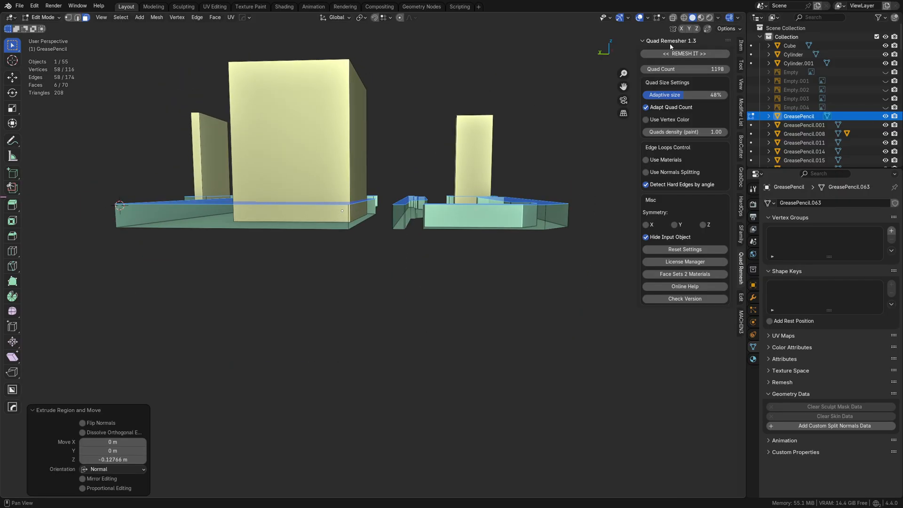
Check the viewport's Backface Culling setting and flip the normals of all the extruded outer plates.
left_click(717, 19)
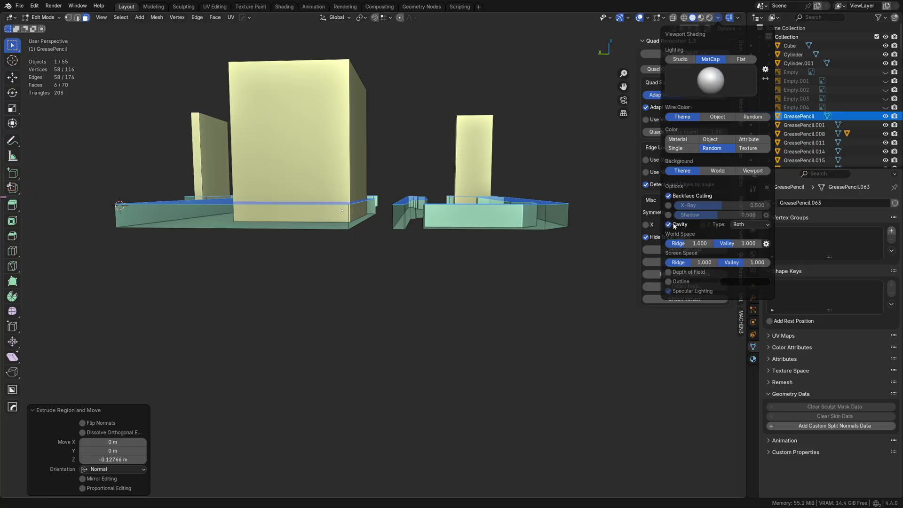
left_click(672, 197)
middle_click_drag(426, 221, 466, 268)
key("a")
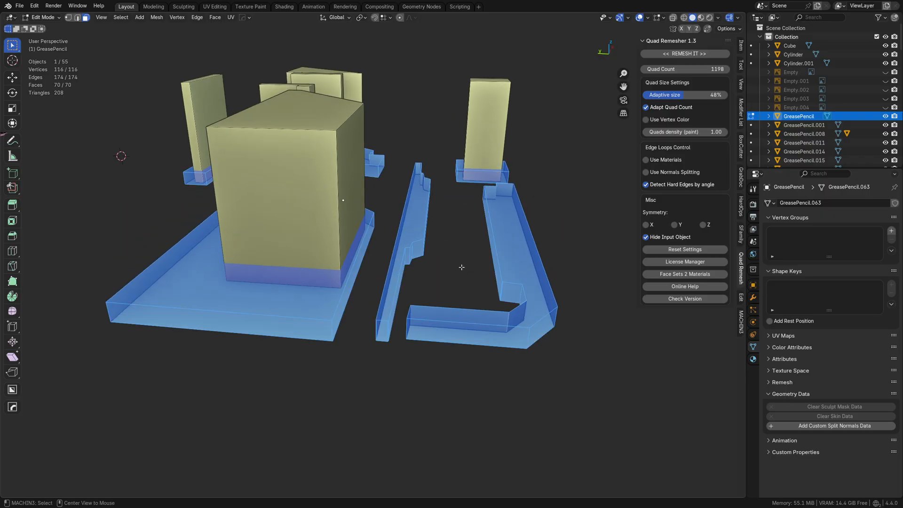
key("alt+n")
left_click(458, 263)
key("z")
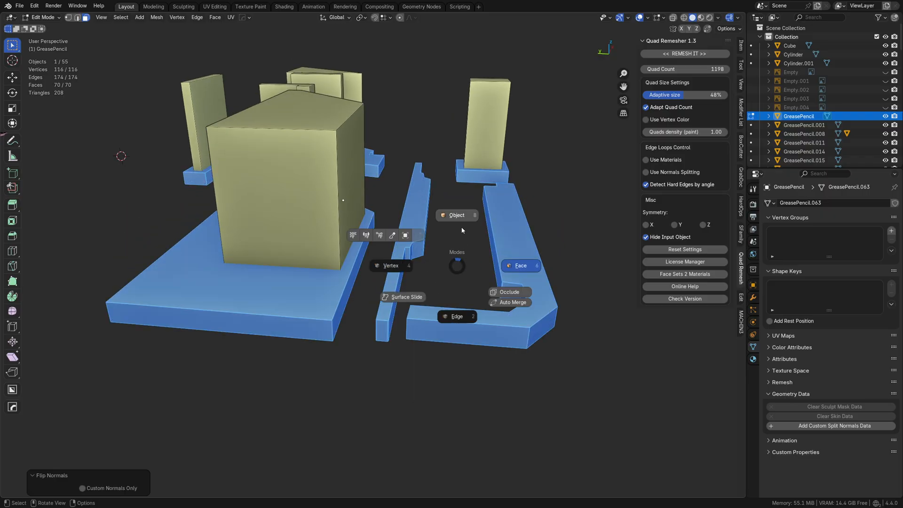
Run the MACHIN3 Clean Up on the extruded outer plates and return to object mode.
left_click(331, 269)
key("z")
left_click(385, 267)
key("alt+3")
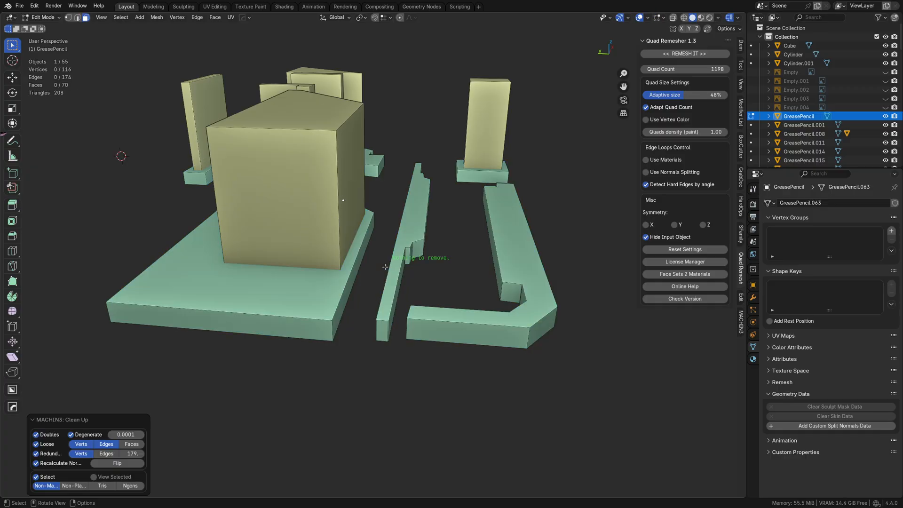
key("Tab")
left_click(380, 197)
Clean up the mesh of the tall inner blocks with MACHIN3 Clean Up.
left_click(311, 203)
key("Tab")
left_click(340, 201)
key("a")
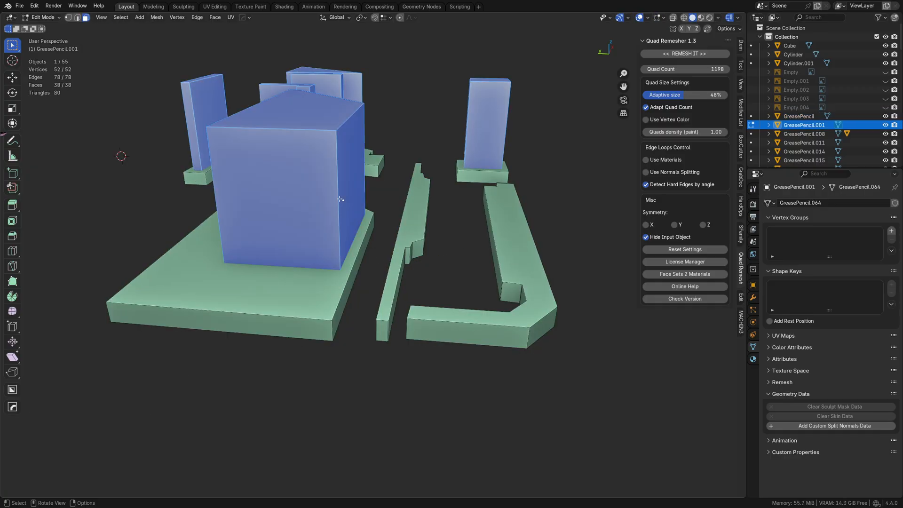
key("3")
key("Tab")
left_click(338, 148)
Move the tall blocks down about 0.41 m along Z so they pass through the plates.
key("a")
left_click(307, 157)
key("g")
key("z")
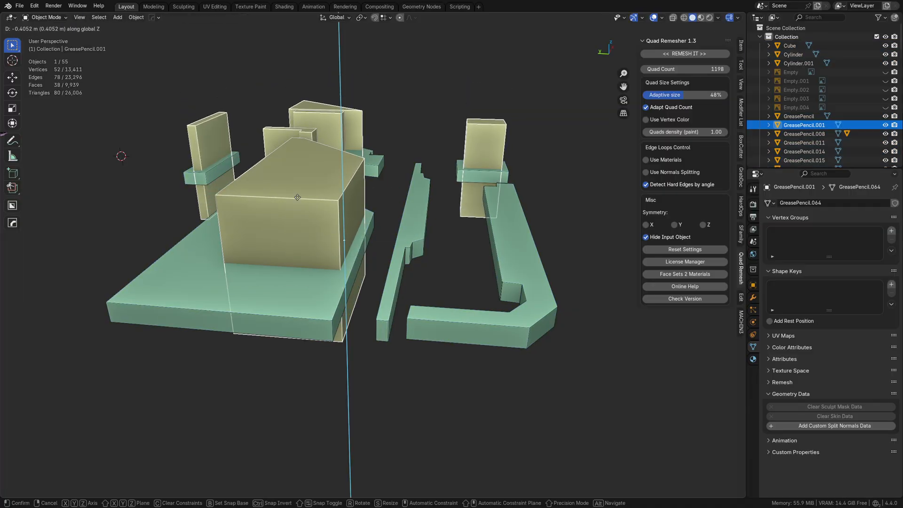
left_click(298, 197)
Subtract the tall blocks from the outer plates with a Boolean difference.
middle_click_drag(438, 211, 386, 259)
left_click(178, 301, "shift")
key("ctrl+KP_Subtract")
Convert the cut plates to mesh and delete the cutter blocks.
left_click(379, 269)
right_click(379, 269)
mouse_move(384, 264)
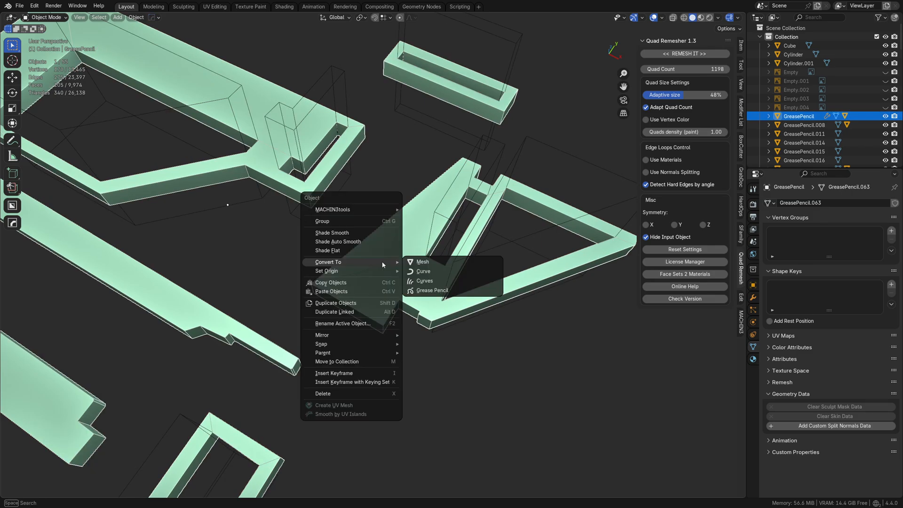
left_click(431, 264)
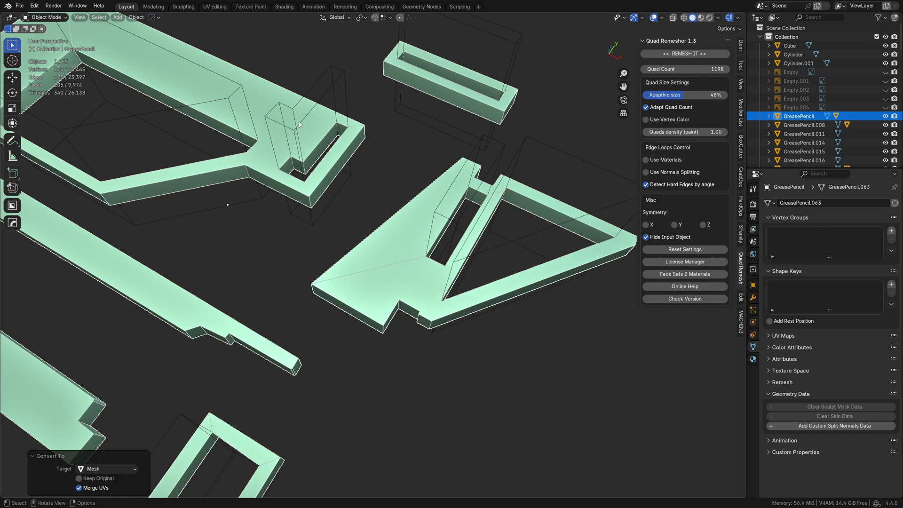
left_click(330, 153)
left_click(347, 164)
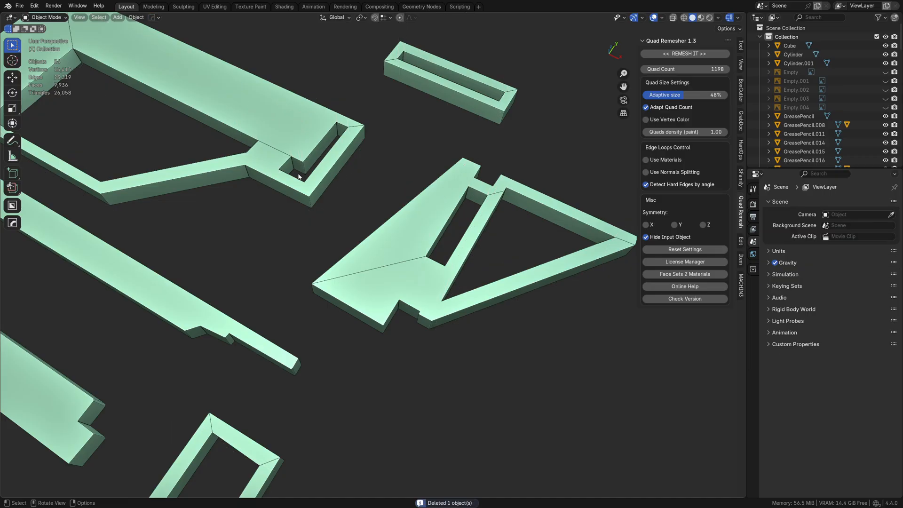
Run the MACHIN3 Clean Up on the mesh of the plates with cut openings.
left_click(298, 173)
key("Tab")
left_click(342, 178)
key("3")
key("Tab")
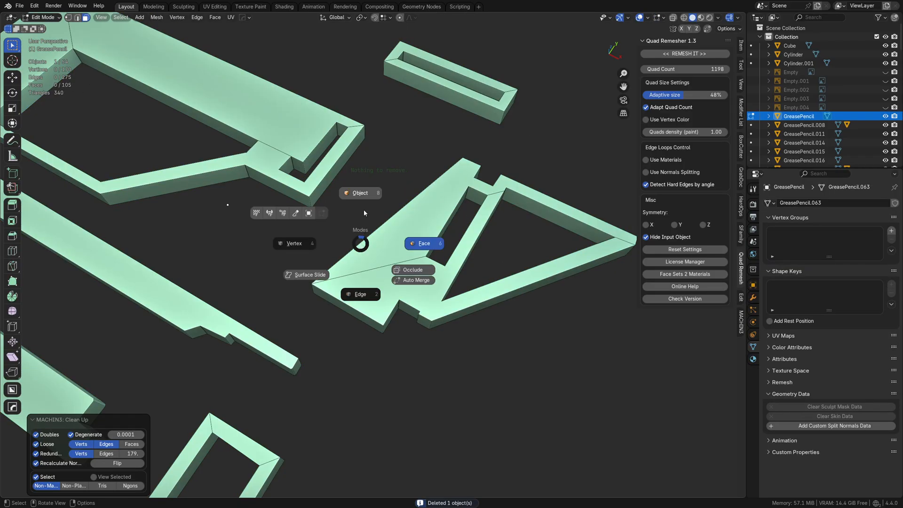
left_click(363, 210)
Separate the plates by loose parts into individual objects and return to object mode.
middle_click_drag(359, 232, 390, 221)
scroll(376, 235, "down", 2)
middle_click_drag(324, 279, 405, 226, "shift")
key("Tab")
left_click(436, 230)
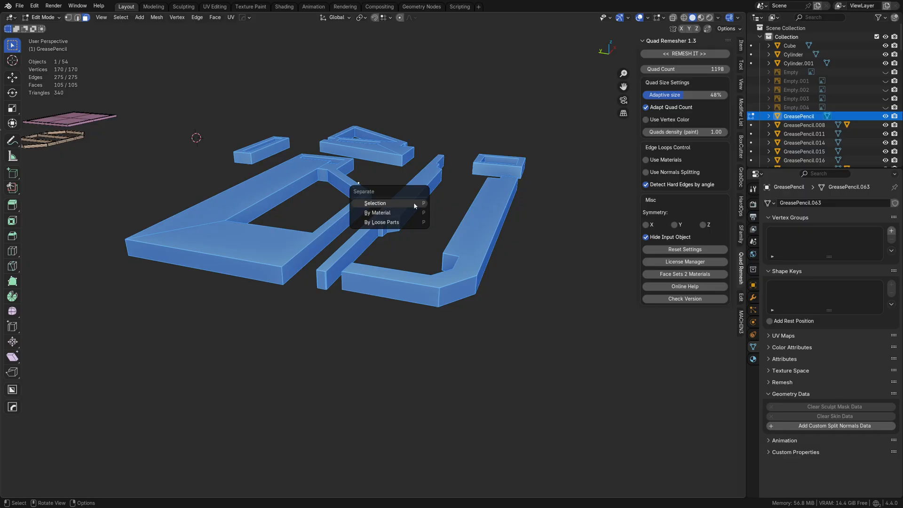
left_click(398, 223)
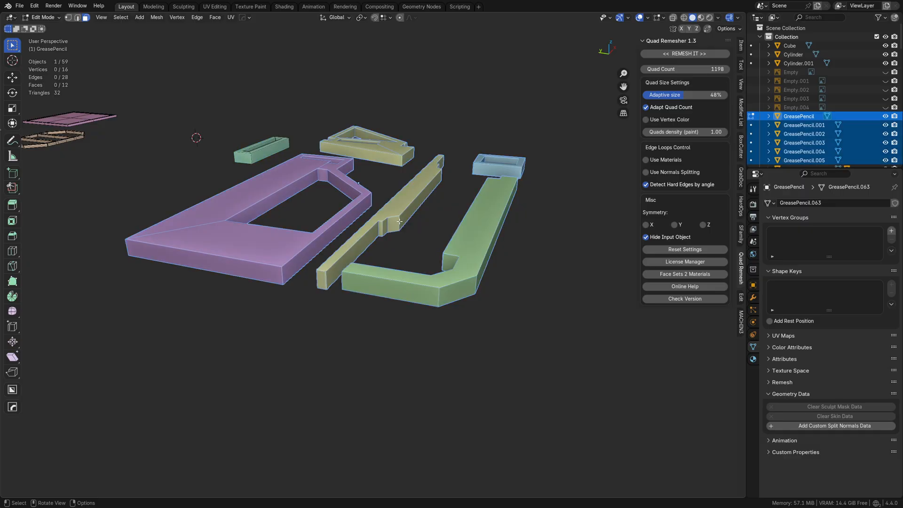
key("Tab")
left_click(400, 170)
Scale the whole triangular plate along Z to make it thinner.
key("a")
key("a")
left_click(342, 179)
middle_click_drag(342, 178, 369, 218)
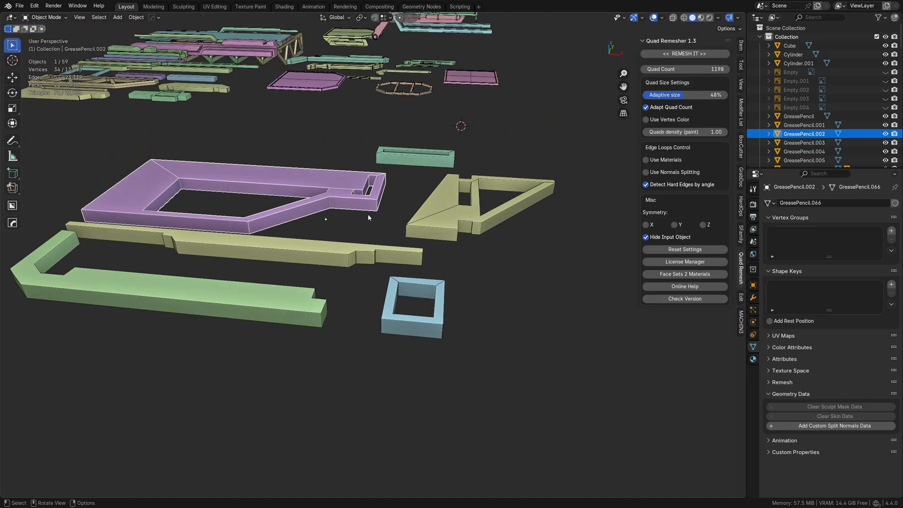
left_click(442, 226)
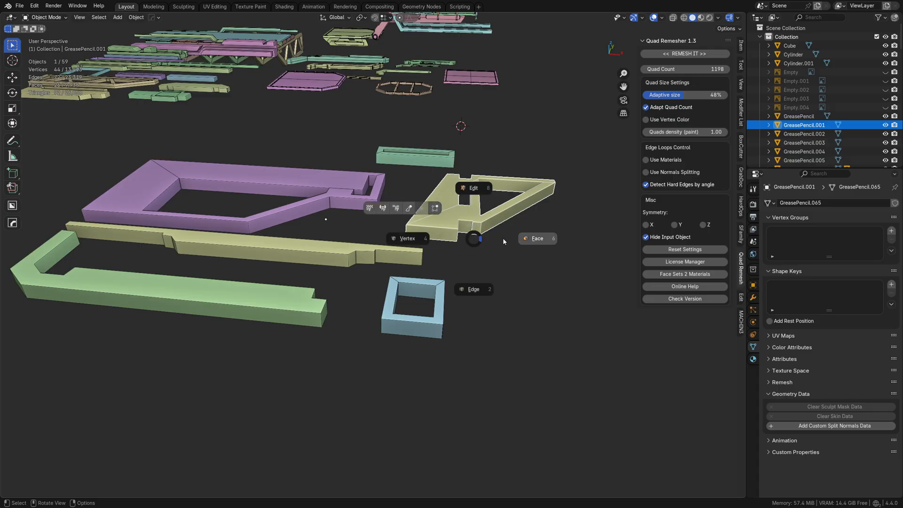
left_click(527, 241)
key("a")
key("s")
key("z")
left_click(516, 234)
key("alt+a")
key("Tab")
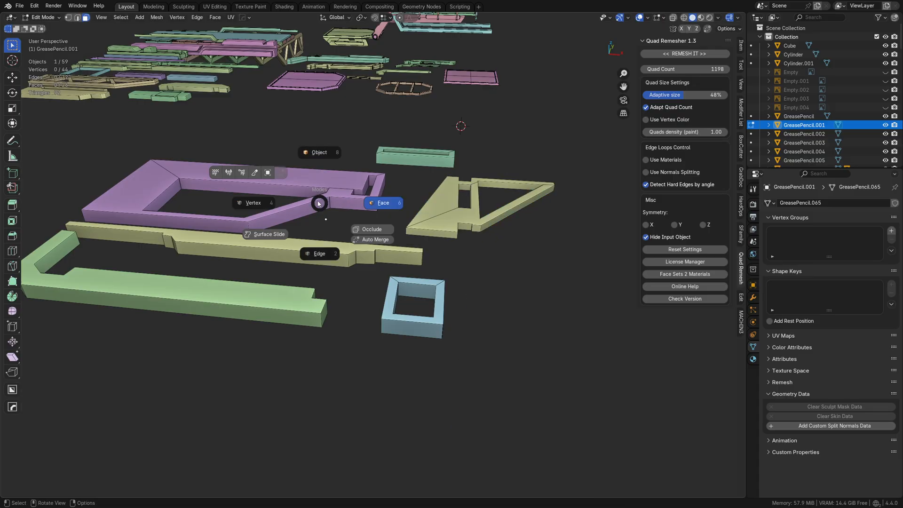
left_click(314, 184)
Scale the whole mesh of the large angular frame along Z to make it thicker.
left_click(314, 183)
key("Tab")
left_click(373, 184)
key("a")
key("s")
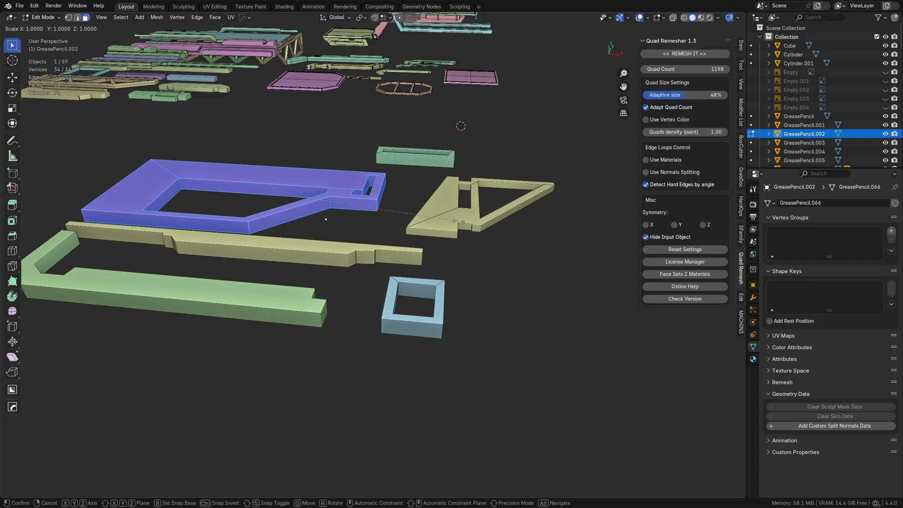
key("z")
left_click(623, 296)
key("Tab")
left_click(418, 211)
Scale the long stepped bar's whole mesh along Z to make it thinner.
left_click(335, 248)
key("Tab")
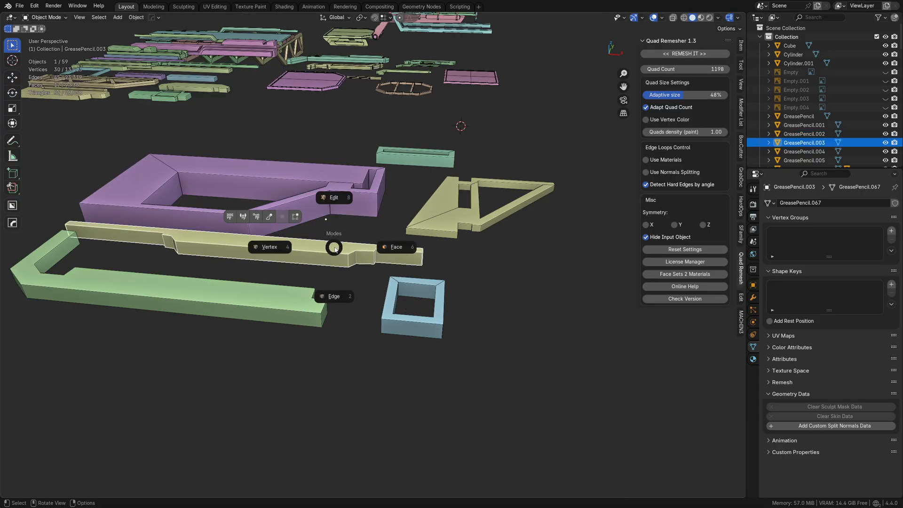
left_click(395, 249)
key("a")
key("s")
key("z")
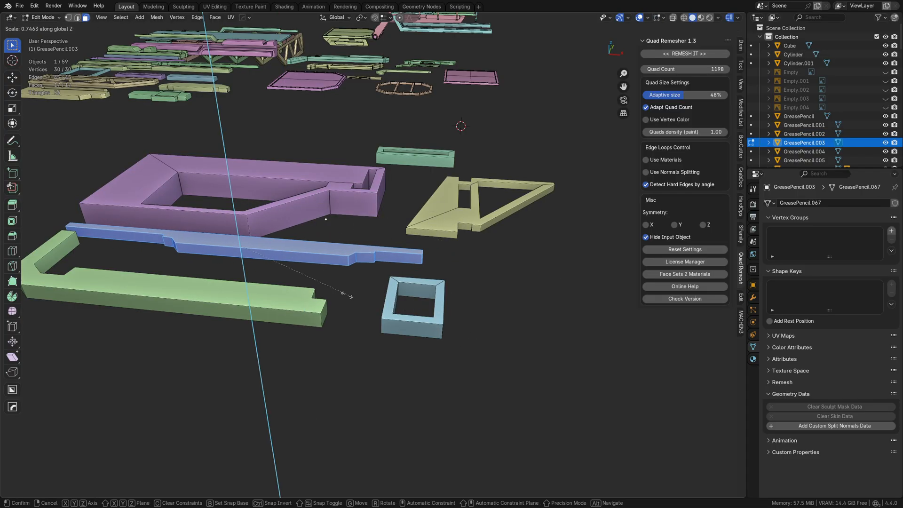
left_click(317, 281)
Switch editing to the hooked bar and scale it along Z to 0.419.
key("alt+q")
left_click(295, 298)
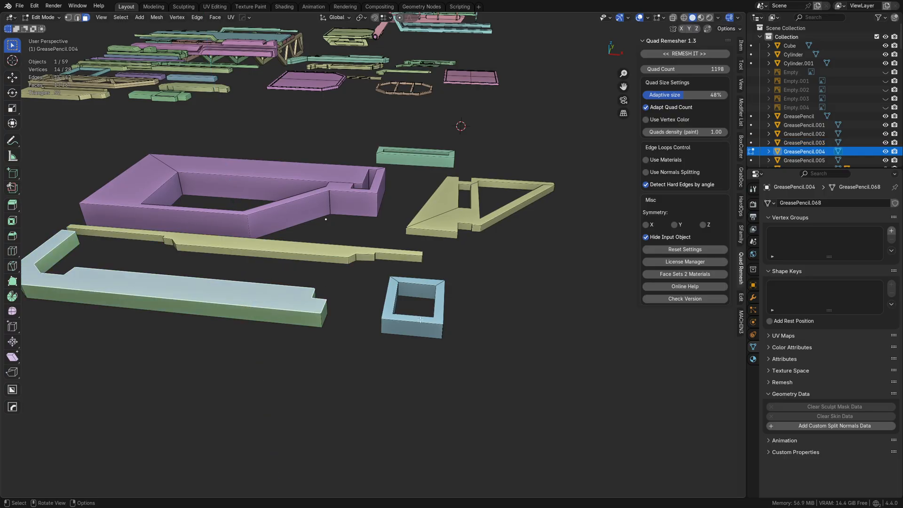
key("a")
key("s")
key("z")
left_click(260, 283)
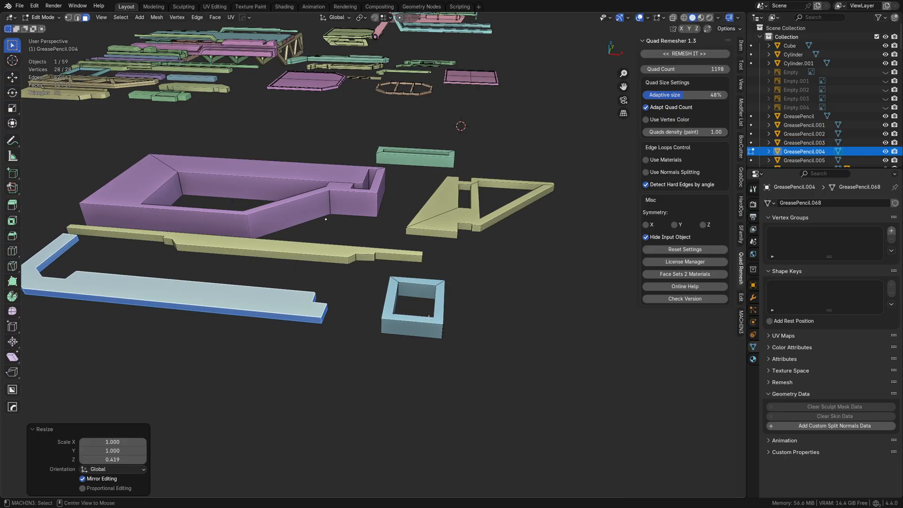
Switch editing to the small rectangular frame and thin it by scaling along Z.
key("alt+q")
key("a")
key("s")
key("z")
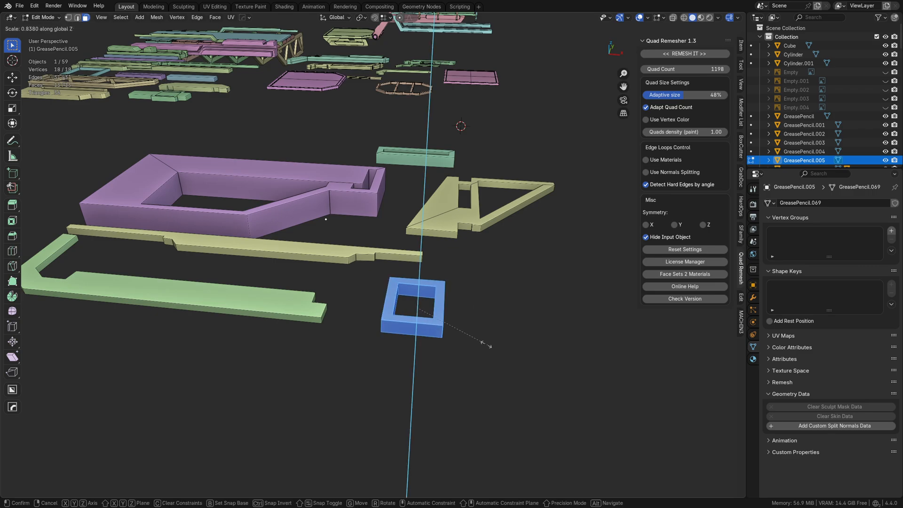
left_click(460, 331)
Switch editing to the small slotted bar, thin it by scaling along Z, and leave mesh editing with nothing selected.
key("alt+q")
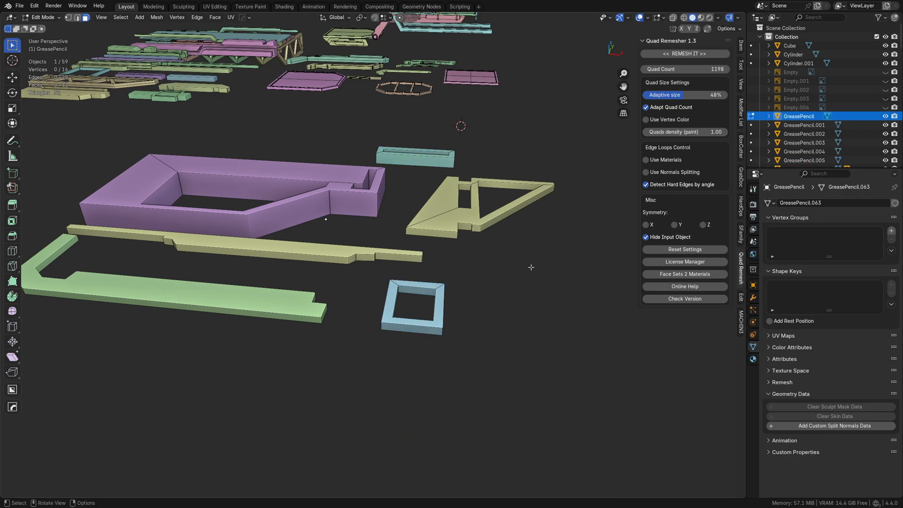
key("s")
key("z")
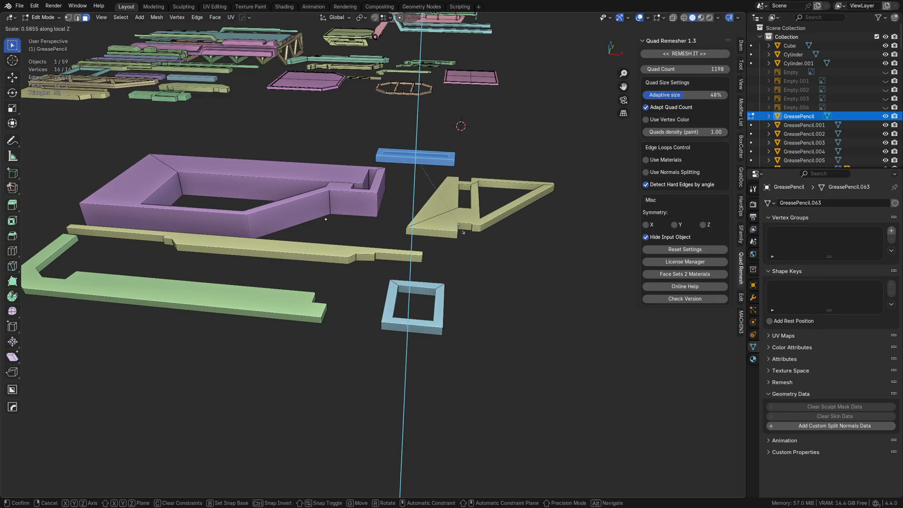
left_click(461, 229)
key("Tab")
key("a")
key("a")
Open the large angular frame for mesh editing in top view with X-ray display on.
middle_click_drag(393, 184, 375, 225)
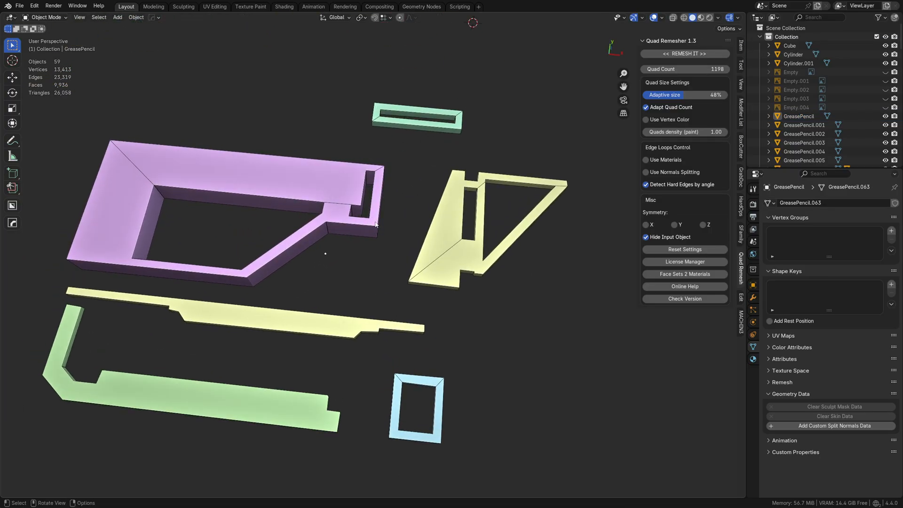
scroll(368, 246, "down", 3)
key("KP_7")
left_click(330, 238)
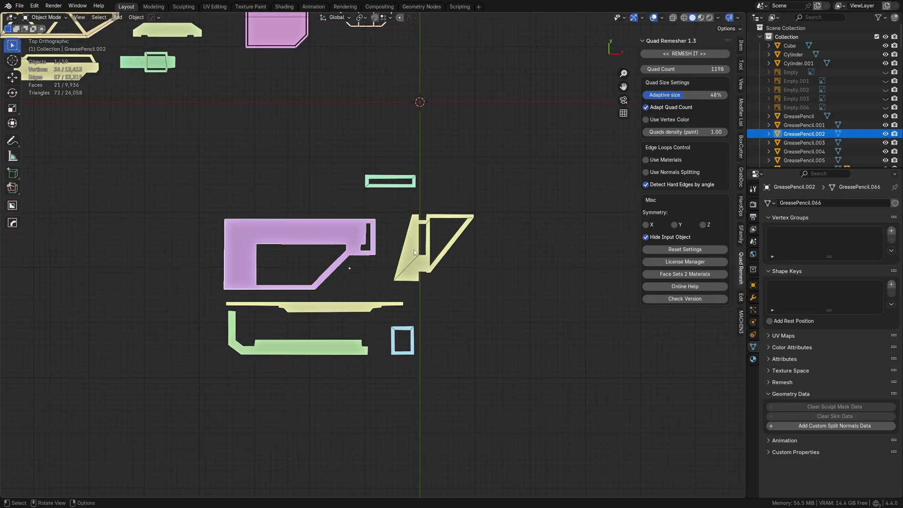
scroll(414, 250, "up", 6)
key("Tab")
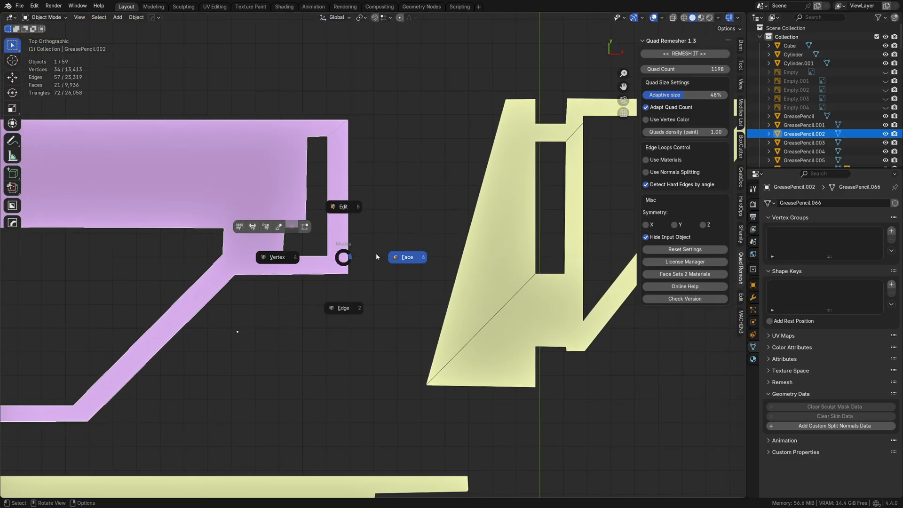
left_click(376, 254)
middle_click_drag(330, 261, 393, 284, "shift")
key("alt+z")
Try to align the geometry around the frame's L-shaped slot to the minimum local X, and undo it.
left_click_drag(362, 219, 331, 324)
key("alt+a")
left_click(352, 266)
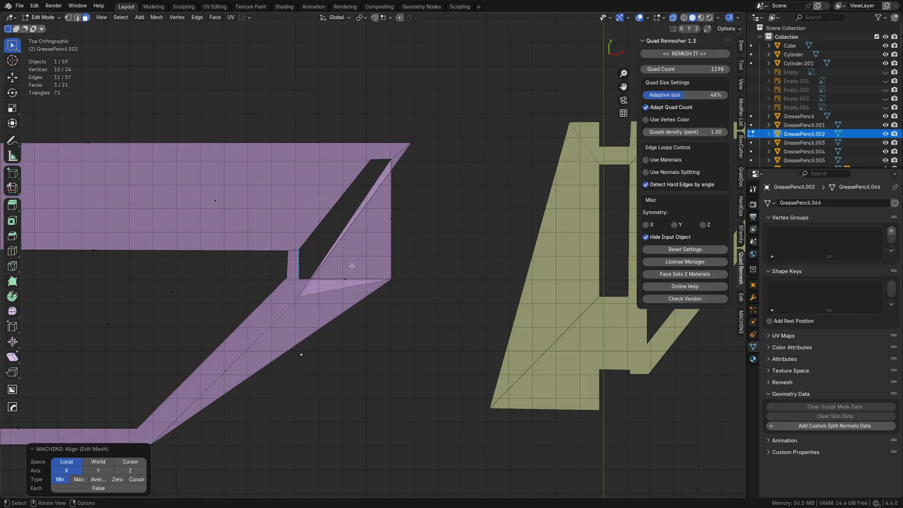
key("ctrl+z")
In vertex selection, straighten the L-shaped slot's notch edge and its inner long edge by aligning their vertices along X.
key("Tab")
left_click(370, 268)
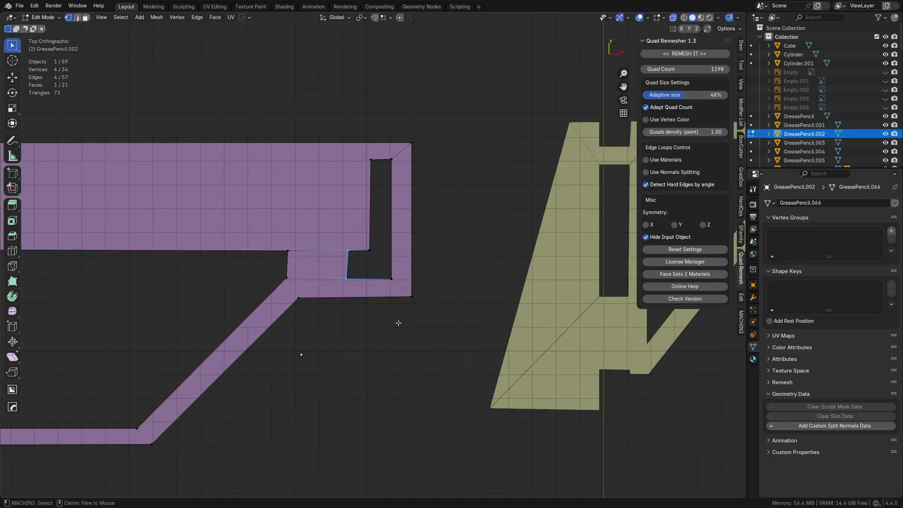
key("alt+a")
left_click(355, 309)
left_click_drag(378, 158, 378, 157)
key("alt+a")
left_click(452, 278)
Align the vertices of the slot's outer long edge to the maximum local X and leave mesh editing.
left_click_drag(431, 327, 393, 163)
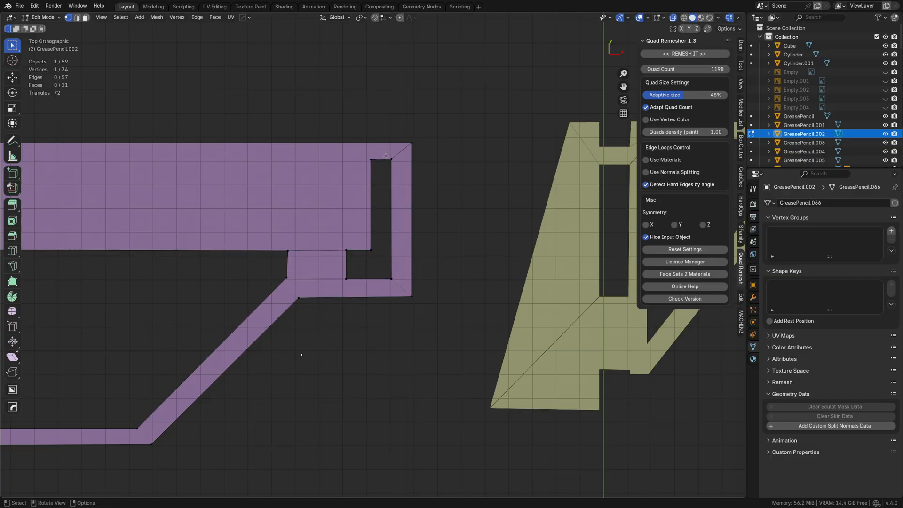
key("alt+a")
left_click(463, 284)
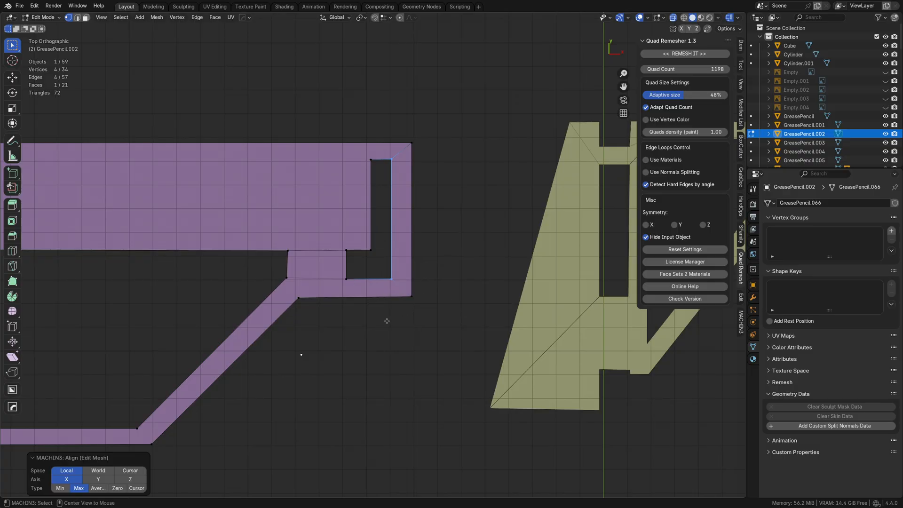
scroll(436, 301, "down", 3)
scroll(436, 301, "down", 3)
key("Tab")
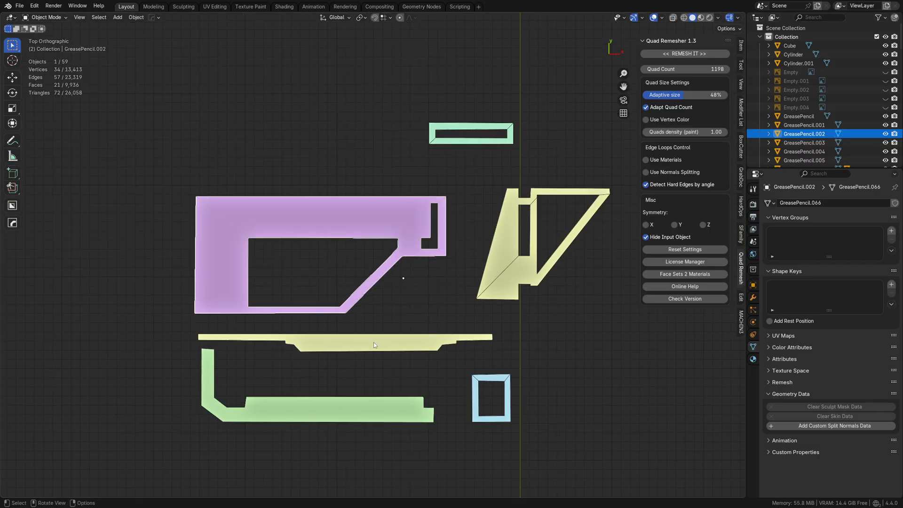
Examine the earlier finished parts in the scene, including the long detailed arm with the round boss.
middle_click_drag(373, 343, 463, 259)
left_click(463, 259)
middle_click_drag(367, 221, 658, 331, "shift")
left_click(248, 210)
left_click(166, 183)
scroll(385, 247, "up", 6)
middle_click_drag(145, 172, 433, 207, "shift")
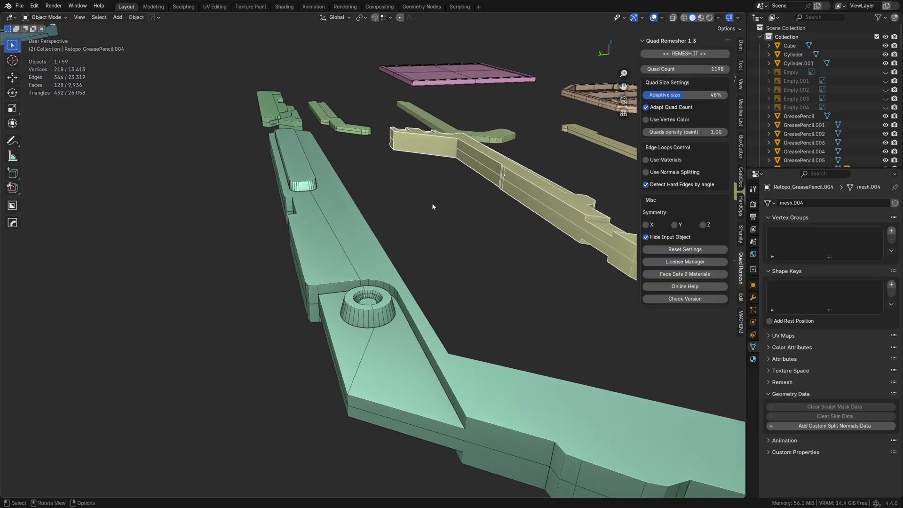
middle_click_drag(517, 301, 368, 278, "shift")
scroll(369, 278, "down", 4)
middle_click_drag(456, 210, 306, 282)
middle_click_drag(414, 301, 296, 244, "ctrl")
scroll(296, 244, "down", 4)
middle_click_drag(325, 353, 290, 205, "shift")
middle_click_drag(290, 204, 353, 235)
scroll(353, 235, "up", 1)
scroll(354, 235, "up", 3)
Select the large angular frame and activate BoxCutter.
left_click(253, 231)
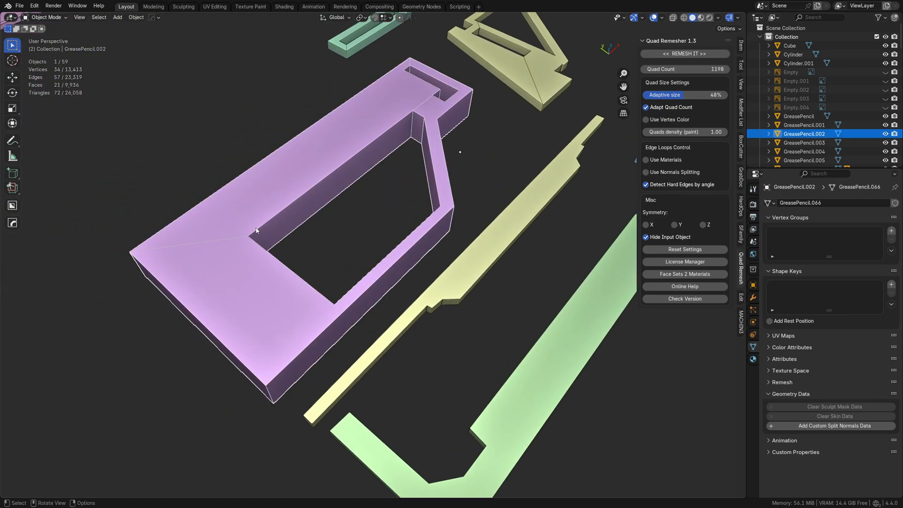
key("alt+w")
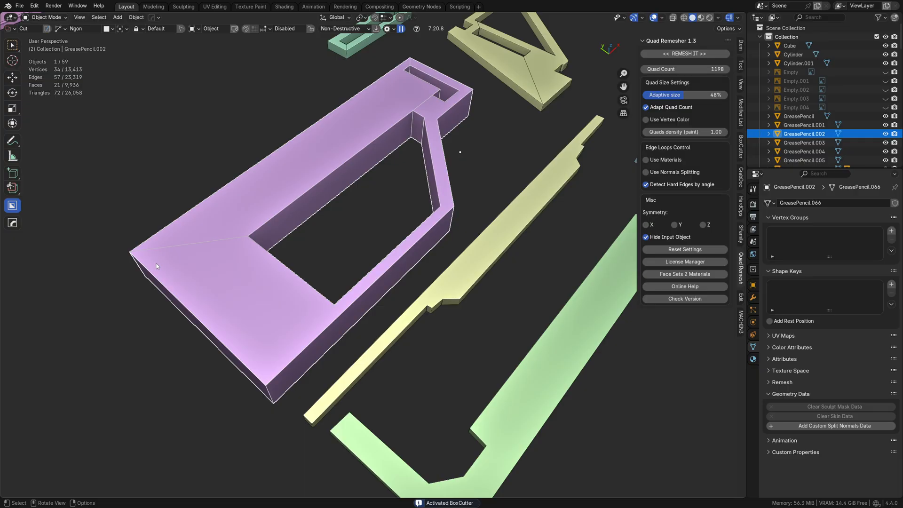
Try to draw an ngon cut along the large frame's long band, and cancel it.
left_click_drag(150, 252, 174, 272)
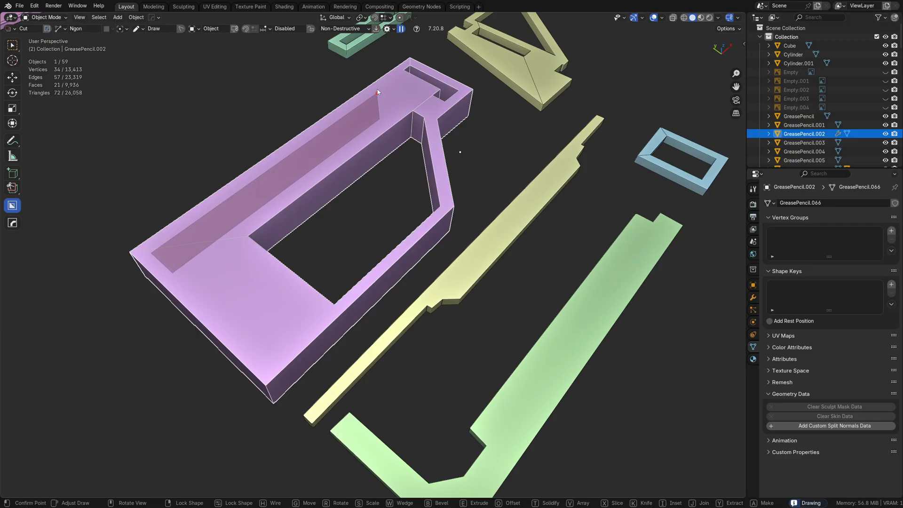
right_click(377, 89)
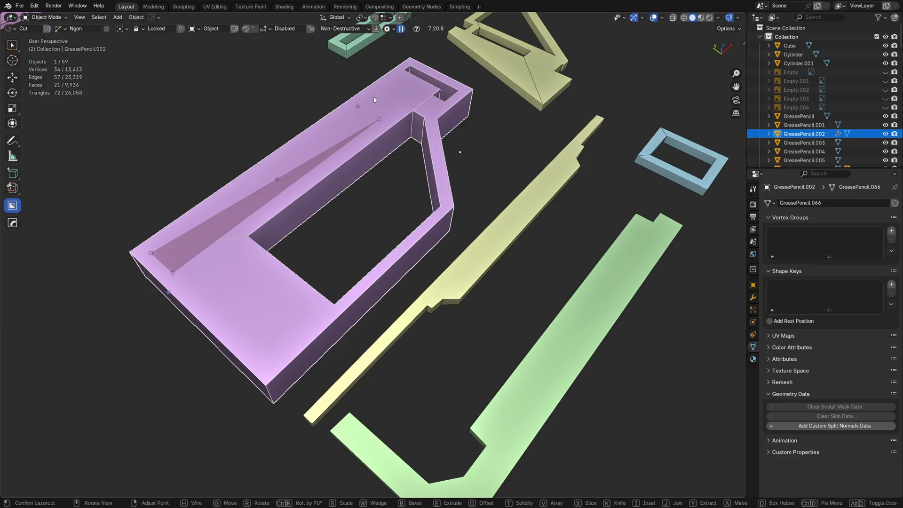
key("Escape")
key("n")
left_click(363, 236)
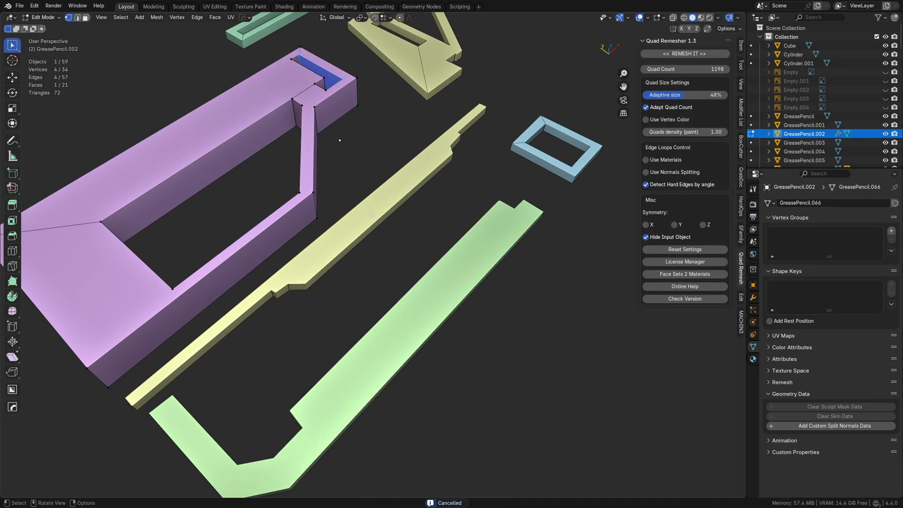
key("Tab")
key("Escape")
middle_click_drag(332, 254, 390, 253, "shift")
key("Tab")
left_click(393, 216)
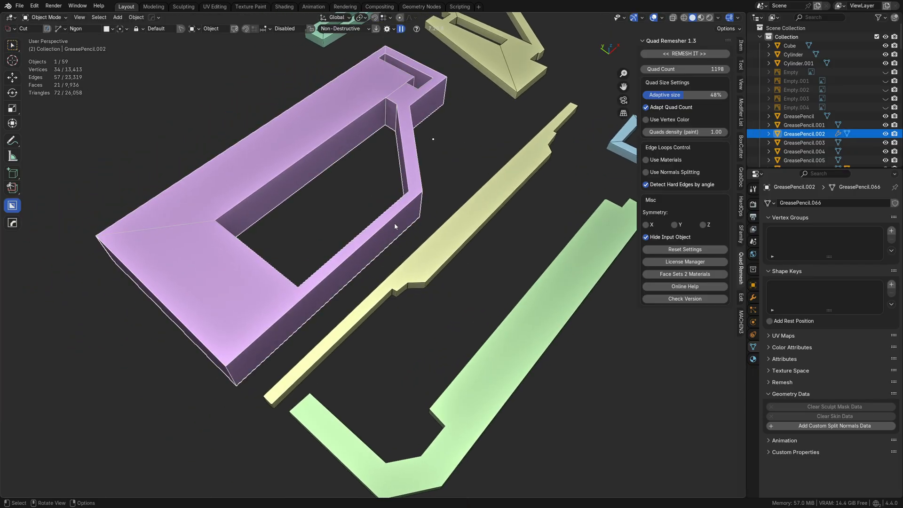
Duplicate the hooked bar and move the copy in the XY plane, about 2.2 m along Y, onto the large angular frame.
left_click(414, 275)
middle_click_drag(424, 318, 473, 308)
left_click(514, 302)
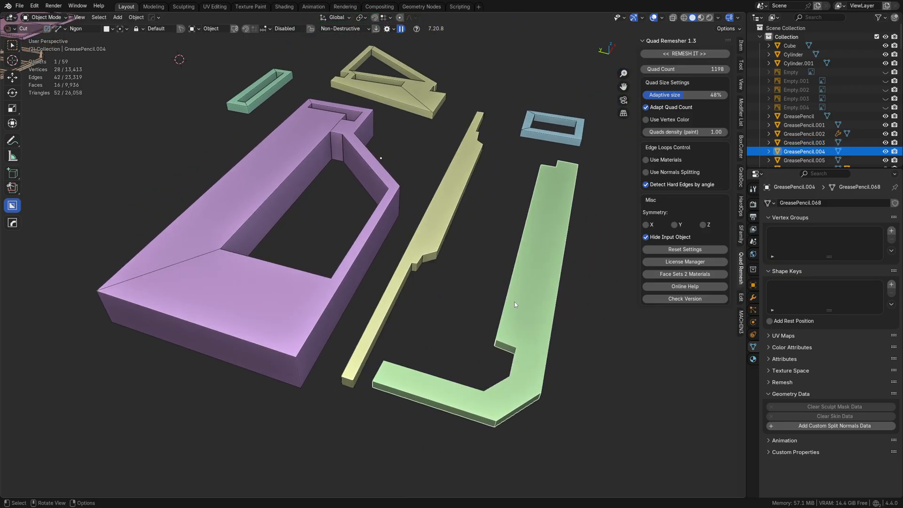
key("g")
key("shift+z")
right_click(286, 290)
key("shift+d")
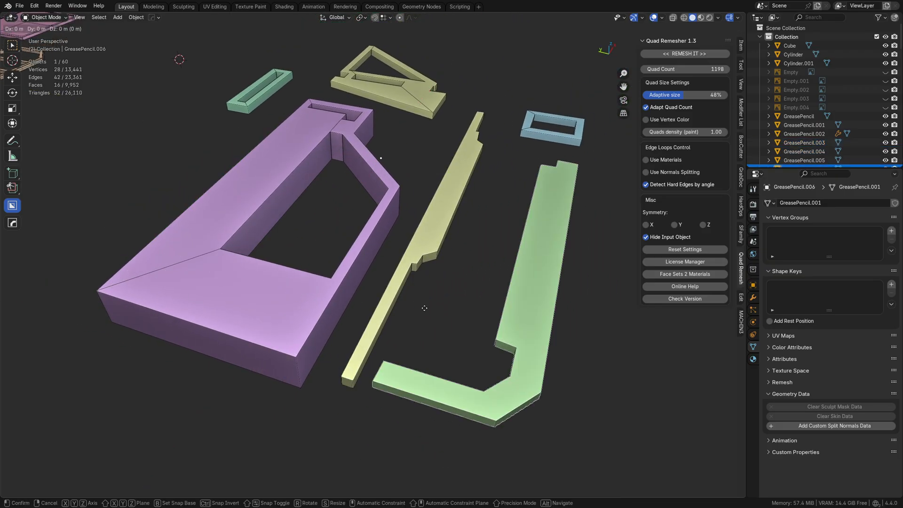
key("shift+z")
left_click(212, 258)
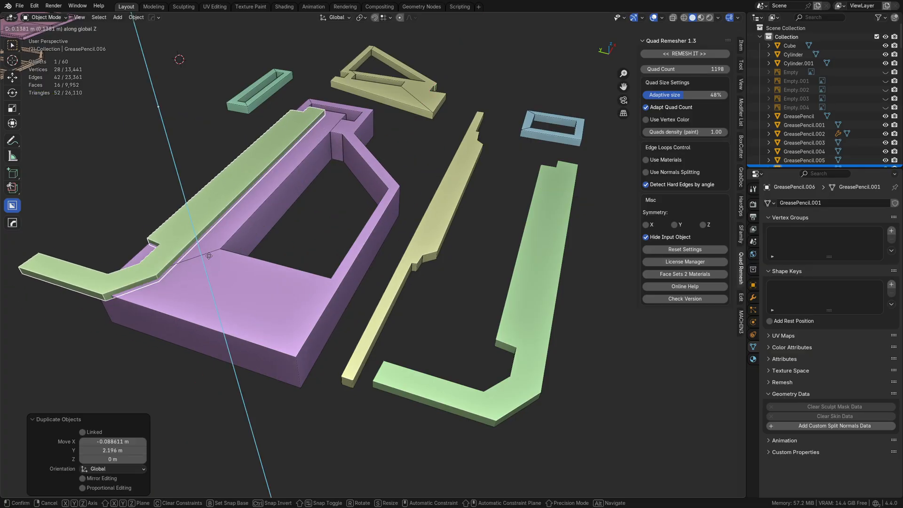
Scale the hooked bar copy along Z to 3.925 and lower it about 0.134 m into the frame.
key("s")
key("z")
left_click(412, 193)
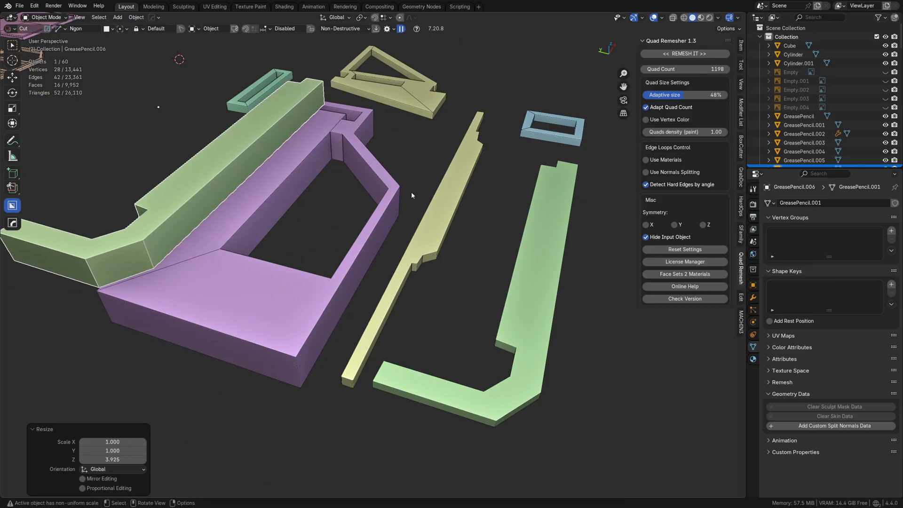
scroll(309, 166, "up", 2)
key("g")
key("z")
left_click(316, 189)
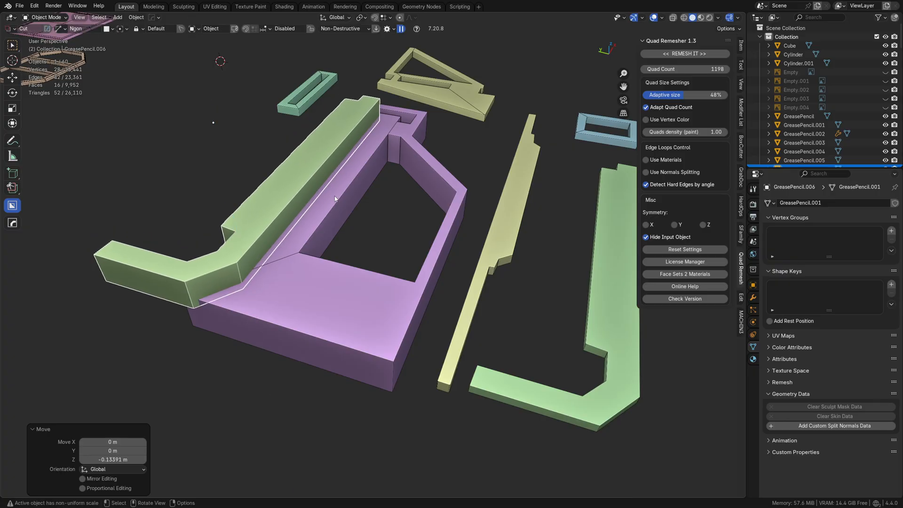
Shift the hooked bar copy along Y and about 0.059 m along X over the large frame's long band.
key("g")
key("y")
left_click(343, 194)
middle_click_drag(321, 228, 387, 234)
key("g")
key("y")
left_click(356, 248)
key("g")
key("y")
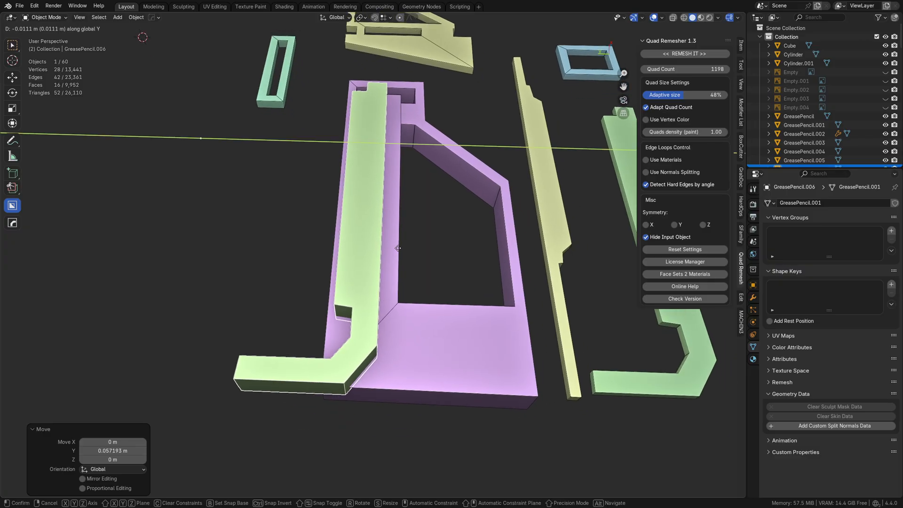
key("x")
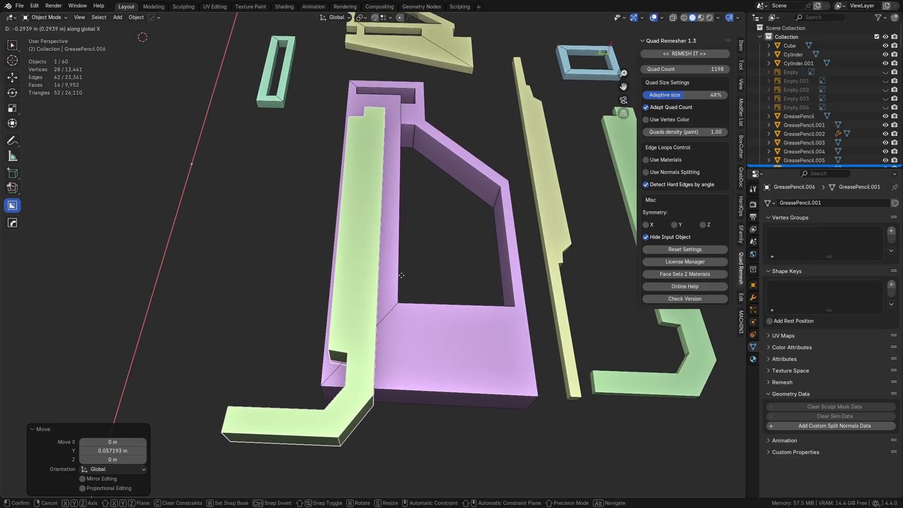
left_click(401, 244)
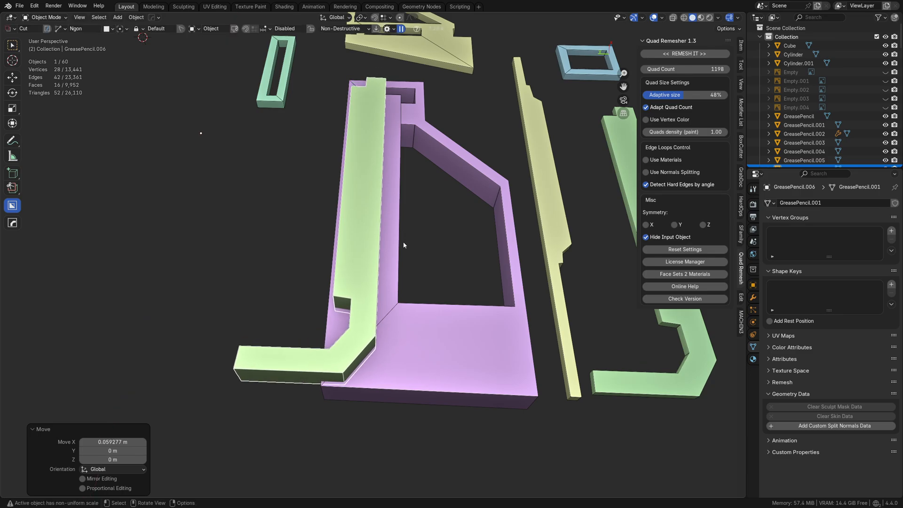
middle_click_drag(401, 244, 364, 256)
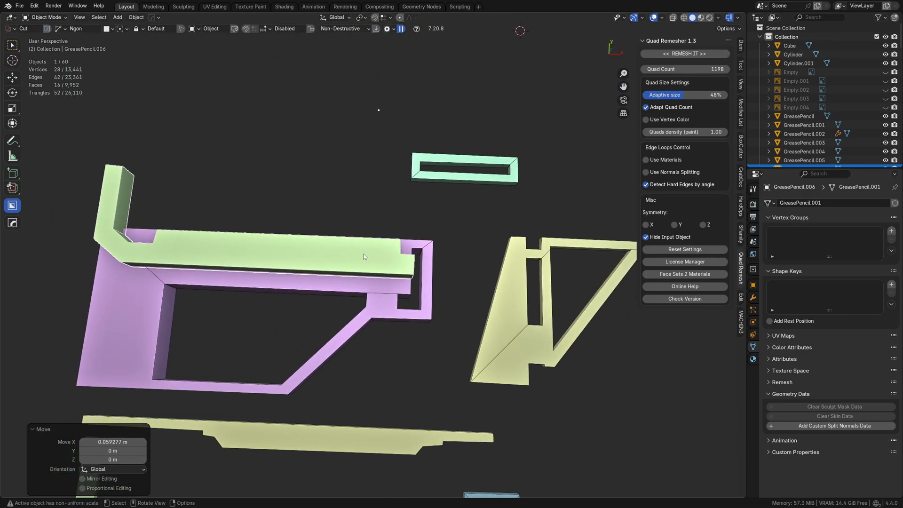
Subtract the hooked bar copy from the large angular frame with a Boolean difference.
left_click(293, 289, "shift")
key("ctrl+minus")
middle_click_drag(293, 289, 426, 240)
left_click(436, 239)
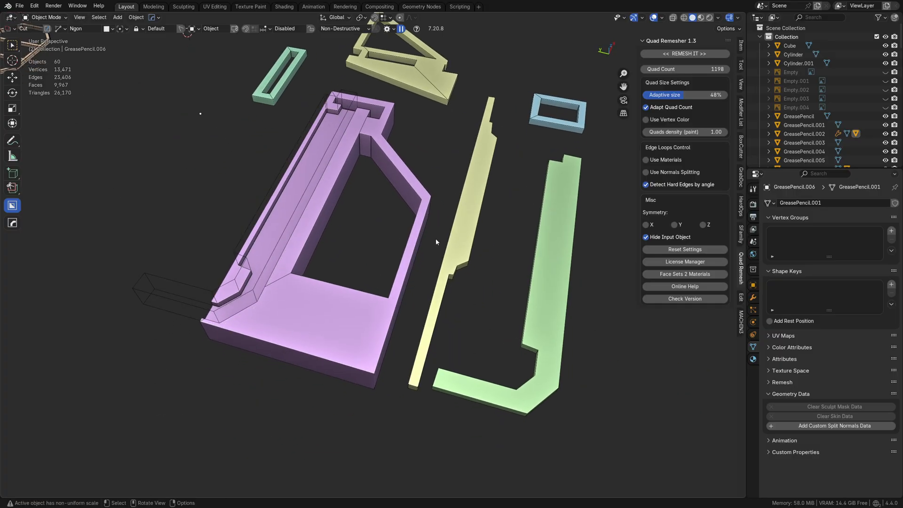
Using BoxCutter's Box shape, cut a shallow recess with beveled corners across the large frame's window side, beside the hooked groove.
left_click(363, 325)
middle_click_drag(363, 324, 282, 280)
left_click(290, 265)
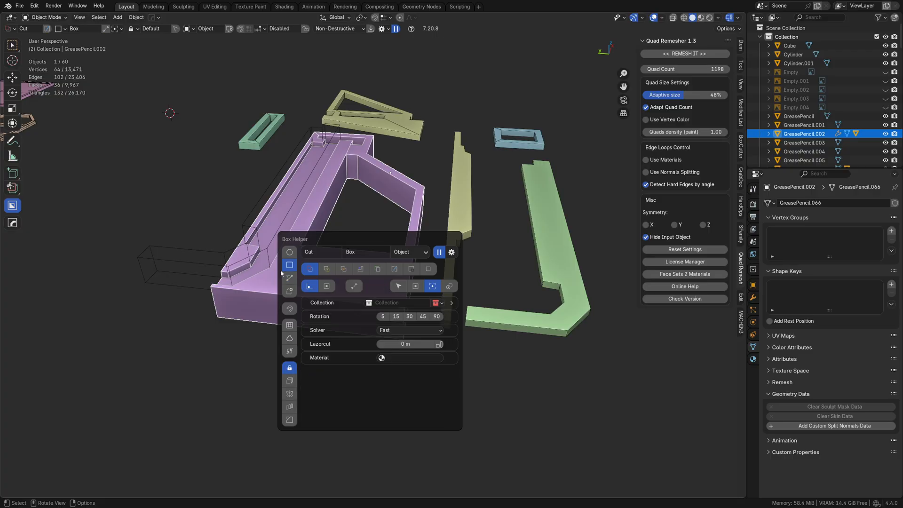
middle_click_drag(286, 275, 337, 230)
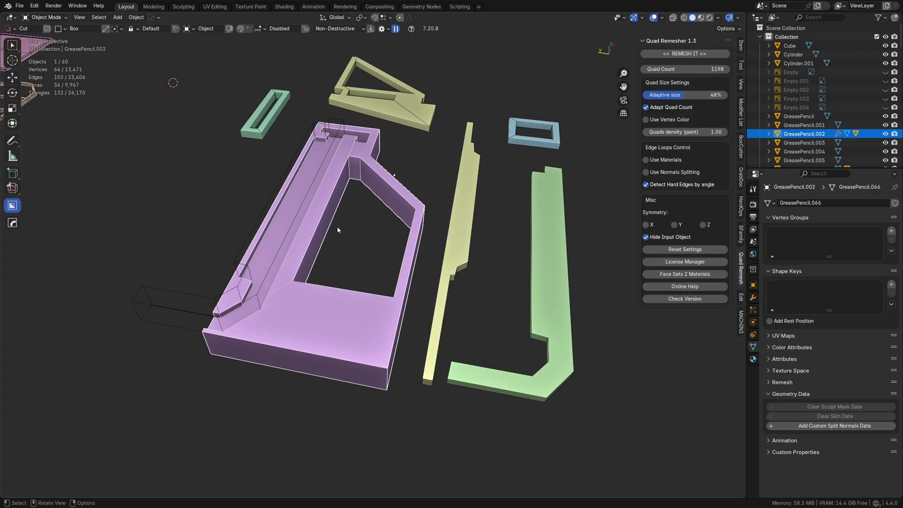
left_click_drag(261, 342, 506, 117)
key("e")
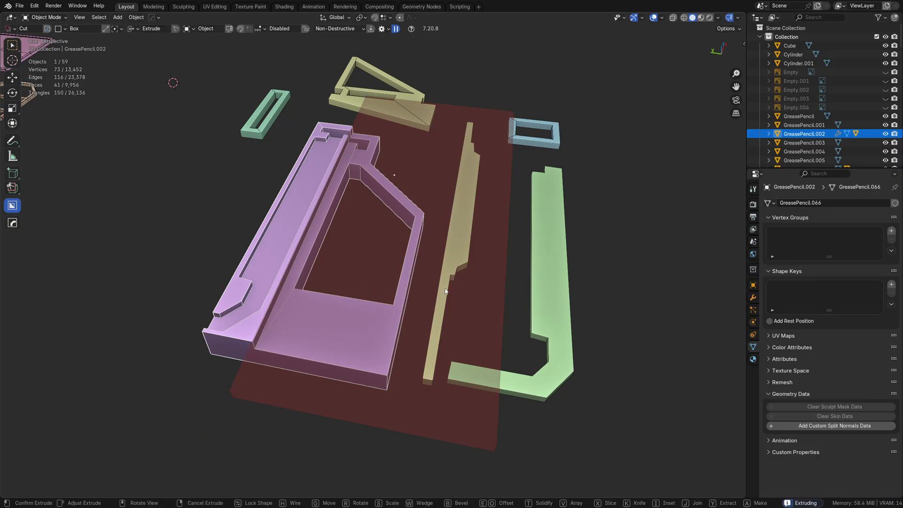
key("b")
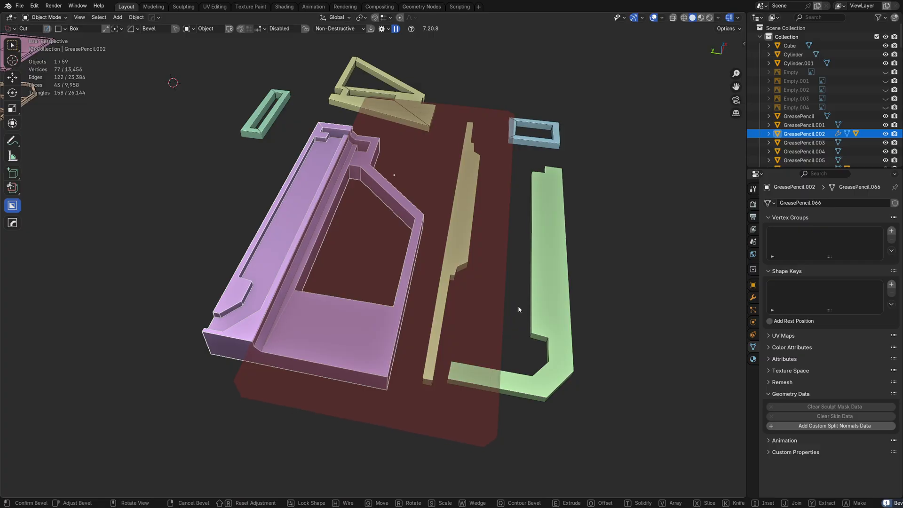
key("Tab")
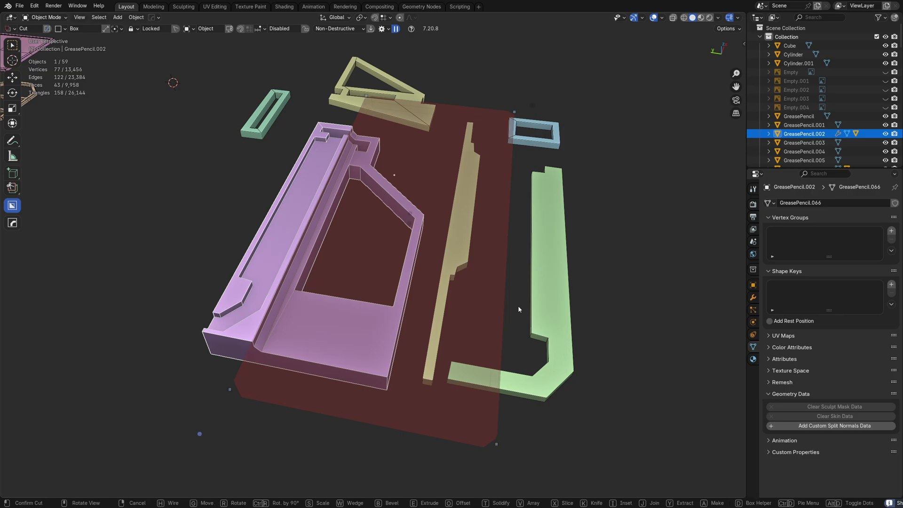
left_click(175, 379)
Using BoxCutter's Box shape, cut a shallow rectangular recess across the middle of the large frame's long grooved band.
scroll(366, 231, "up", 4)
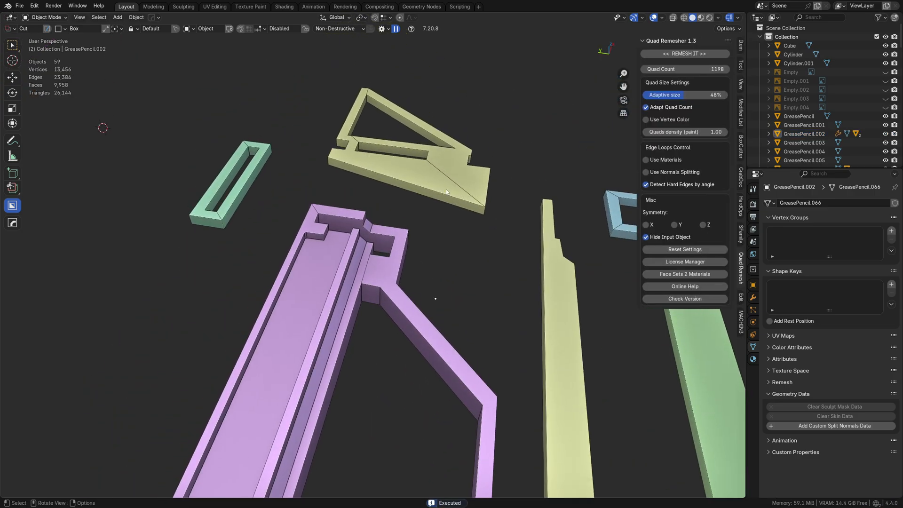
middle_click_drag(445, 189, 287, 221)
scroll(407, 252, "up", 1)
middle_click_drag(433, 255, 279, 286)
left_click(247, 290)
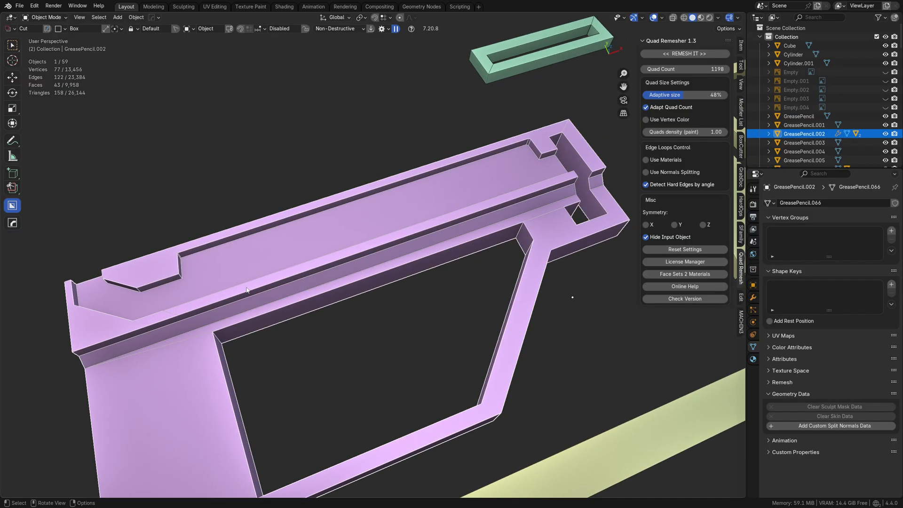
key("n")
left_click_drag(243, 291, 296, 311)
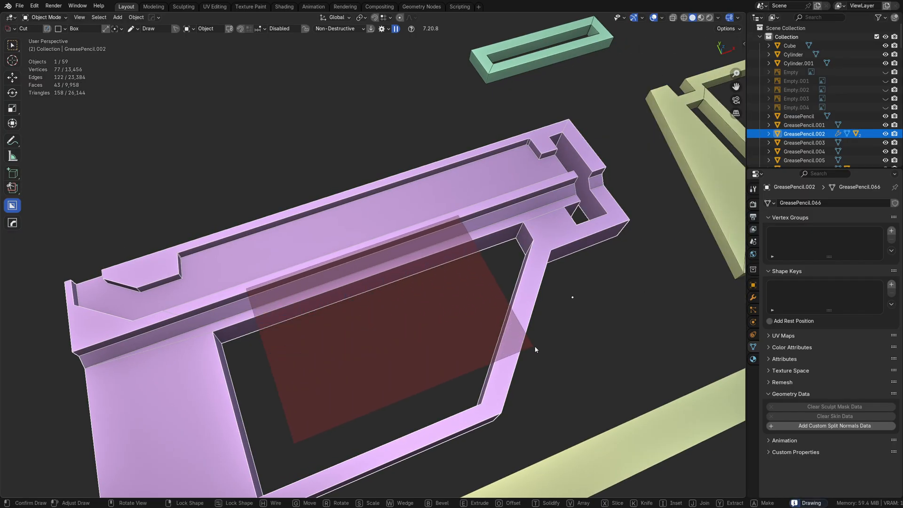
left_click_drag(535, 349, 500, 280)
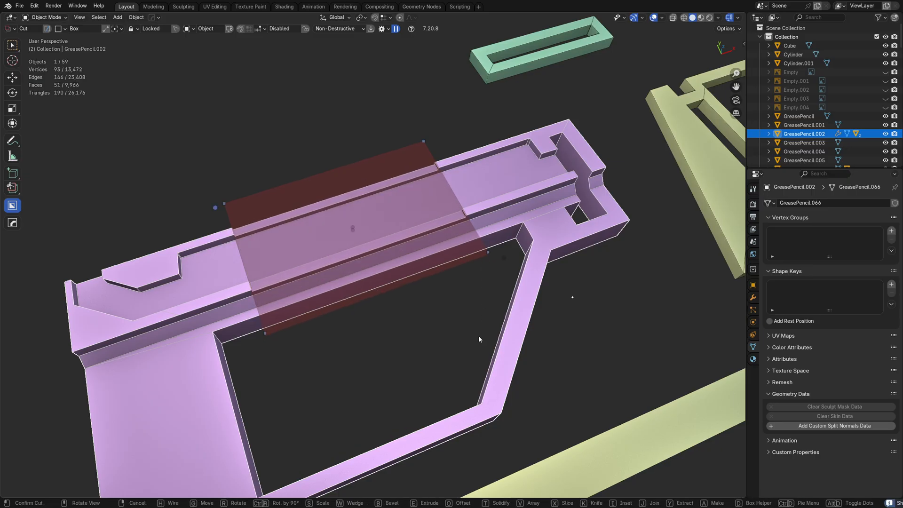
left_click(449, 345)
key("n")
scroll(360, 338, "down", 2)
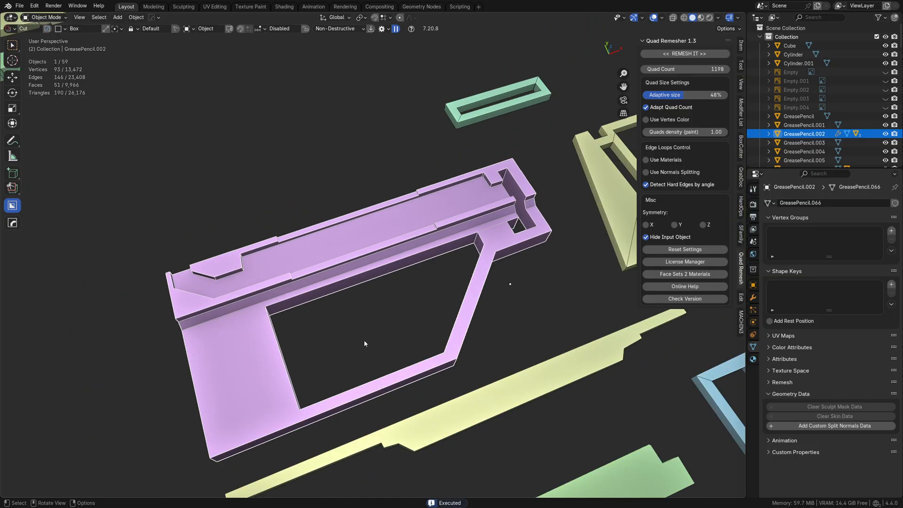
Switch BoxCutter to Join and add a raised rectangular block on the large frame's wide end, beside the window.
middle_click_drag(365, 342, 409, 235)
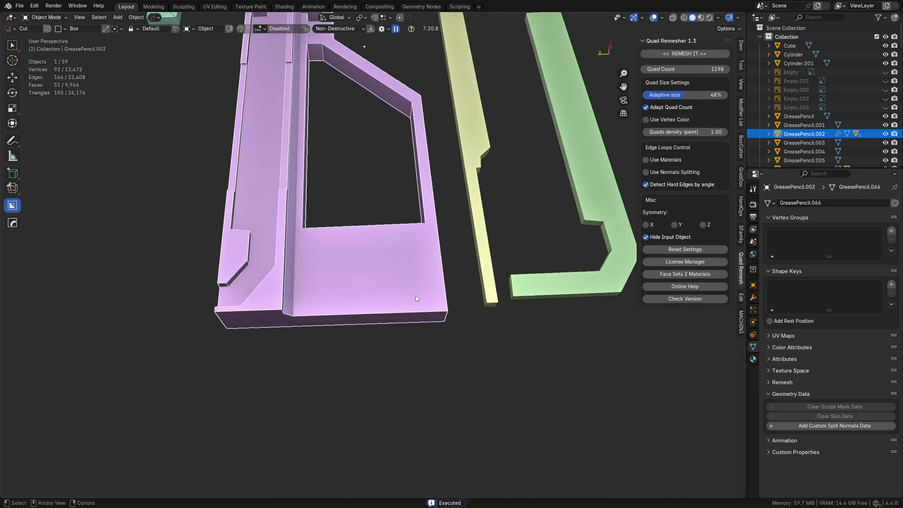
middle_click_drag(358, 276, 316, 290)
scroll(297, 255, "up", 2)
key("d")
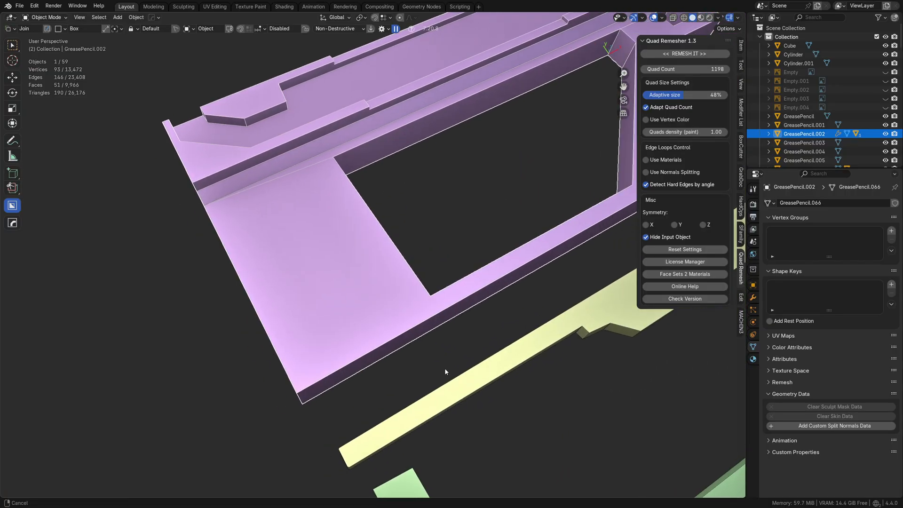
left_click(467, 379)
key("g")
left_click(498, 358)
left_click(327, 329)
middle_click_drag(328, 329, 355, 350)
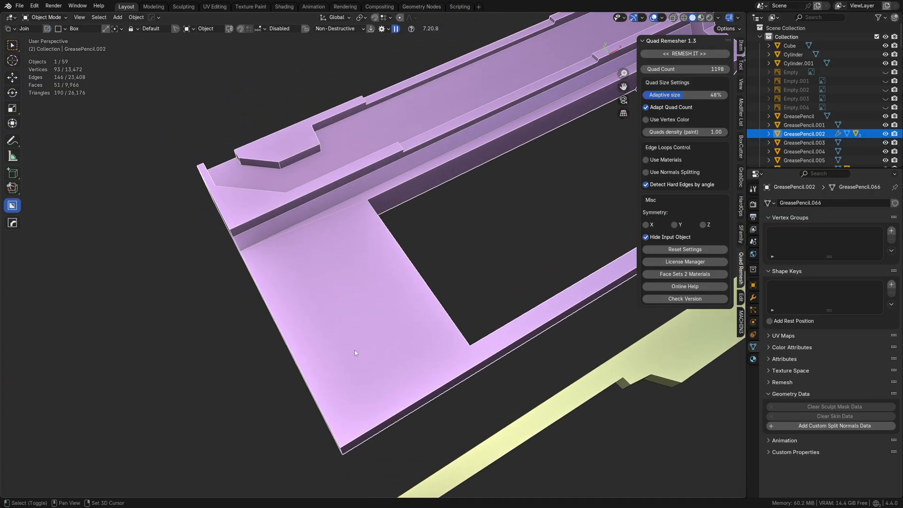
mouse_move(345, 420)
left_mouse_down()
mouse_move(367, 350)
mouse_move(343, 179)
left_mouse_up()
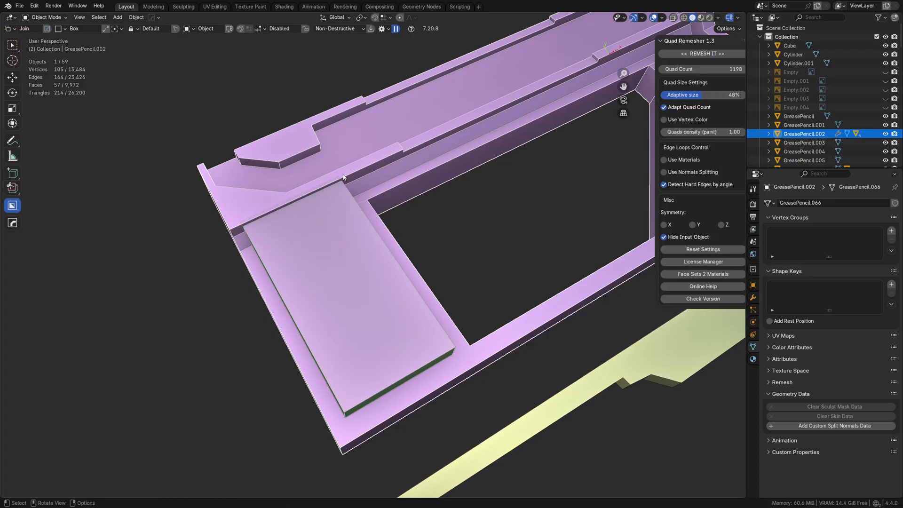
Open the raised block's mesh for editing and select its long top edges.
left_click(378, 340)
key("Tab")
left_click(444, 341)
left_click(334, 361)
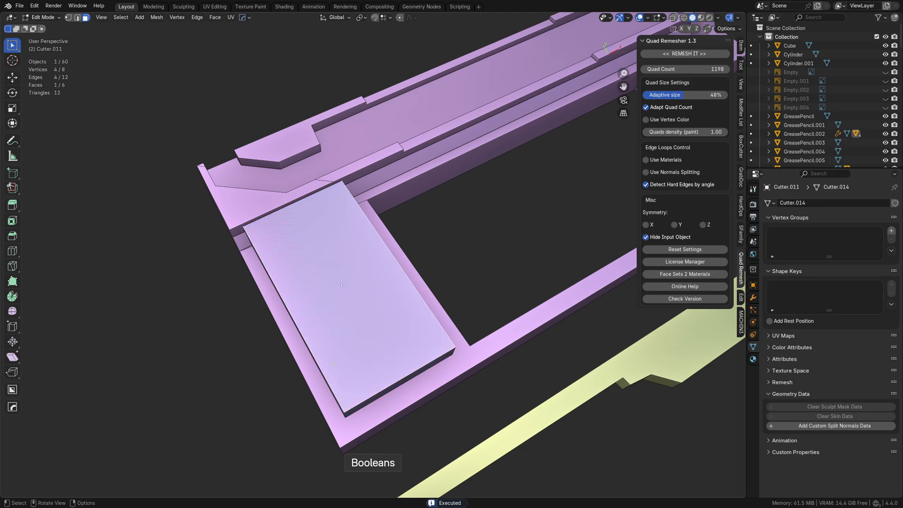
key("Tab")
left_click(344, 414)
left_click(328, 376)
left_click(423, 310, "shift")
middle_click_drag(423, 310, 441, 276)
key("ctrl+b")
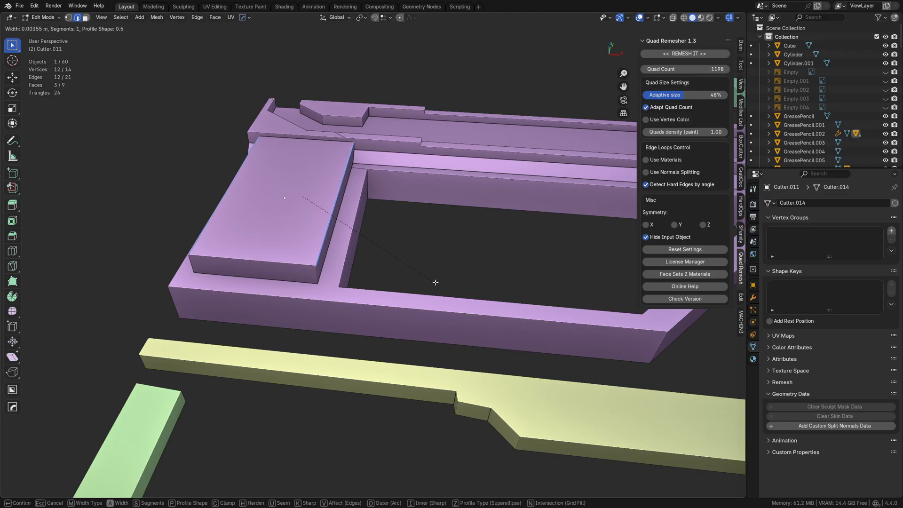
key("Escape")
key("alt+z")
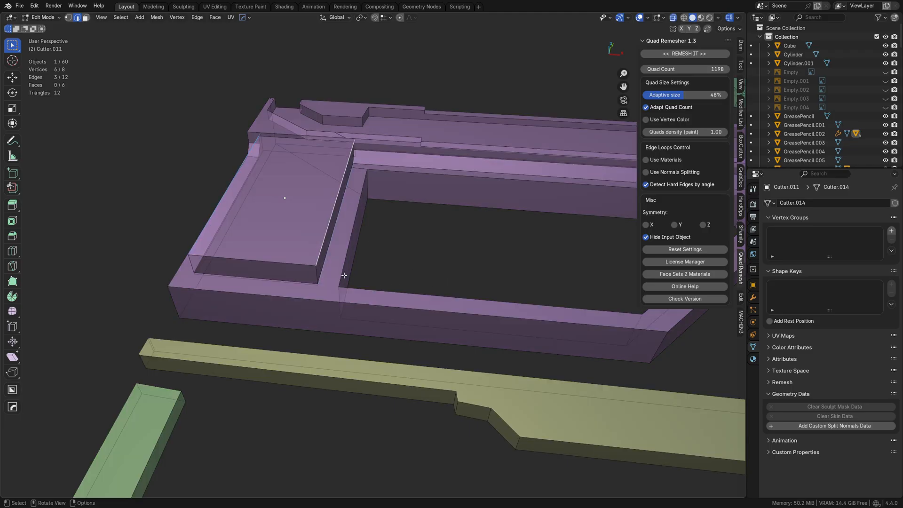
key("alt+z")
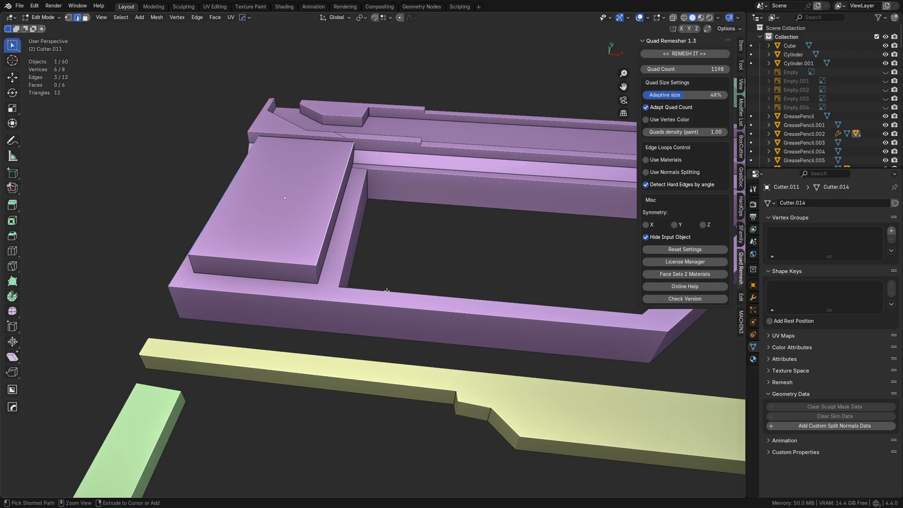
key("ctrl+b")
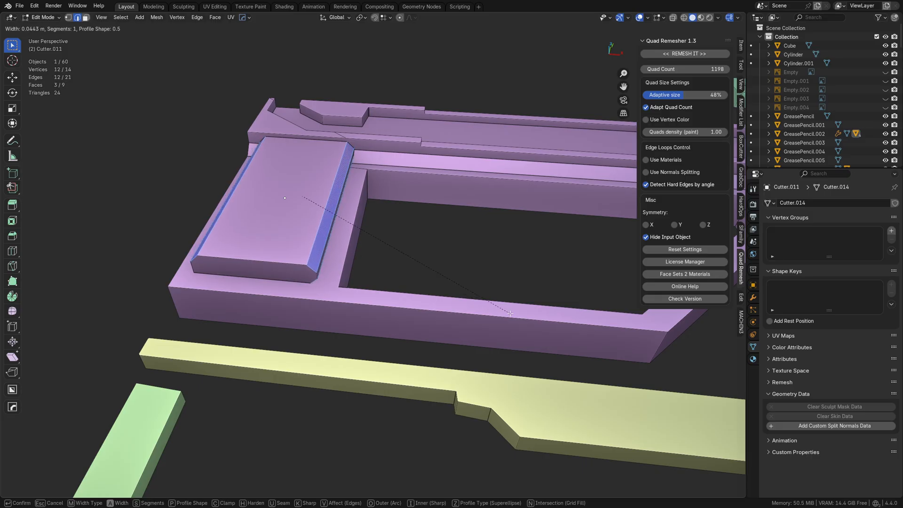
key("Escape")
Bevel only the two long top edges of the raised block with a single segment, and return to Object Mode.
key("alt+z")
middle_click_drag(359, 273, 261, 218)
key("ctrl+b")
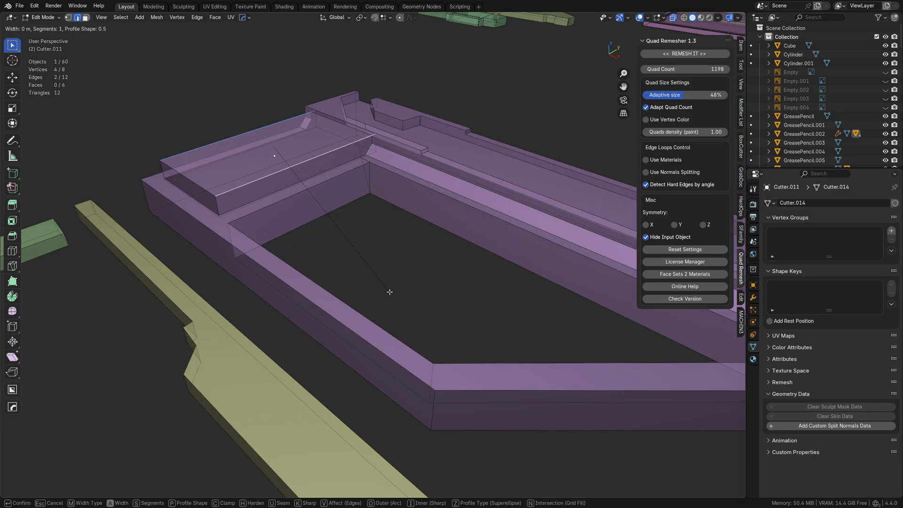
left_click(538, 365)
key("alt+z")
middle_click_drag(290, 290, 446, 325)
key("Tab")
key("a")
key("a")
Duplicate the thin bent-end bar from the existing parts and move the copy about -6.311 m along Y beside the stepped bar.
scroll(399, 256, "down", 5)
mouse_move(399, 257)
middle_mouse_down()
mouse_move(469, 284)
mouse_move(403, 252)
mouse_move(377, 295)
mouse_move(399, 251)
mouse_move(344, 266)
mouse_move(399, 216)
mouse_move(388, 252)
middle_mouse_up()
middle_click_drag(271, 338, 415, 255, "shift")
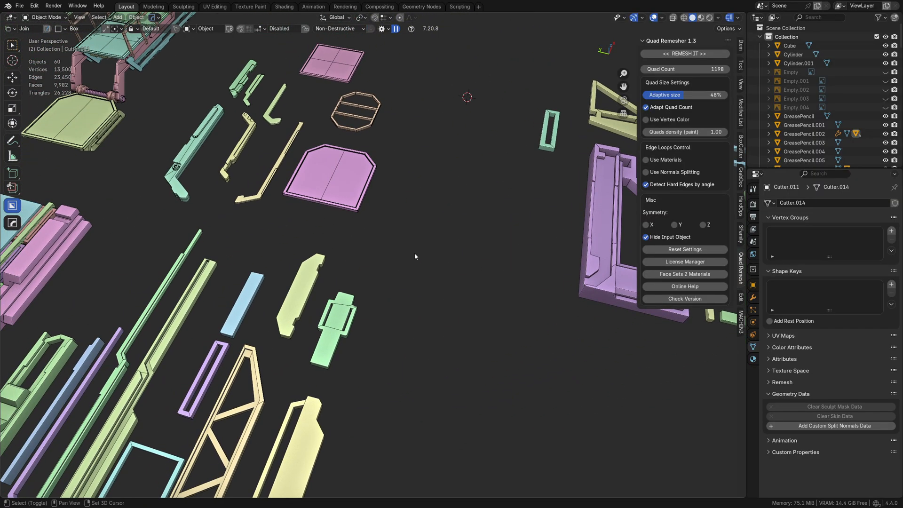
scroll(415, 255, "down", 2)
middle_click_drag(247, 335, 276, 315, "shift")
left_click(235, 306)
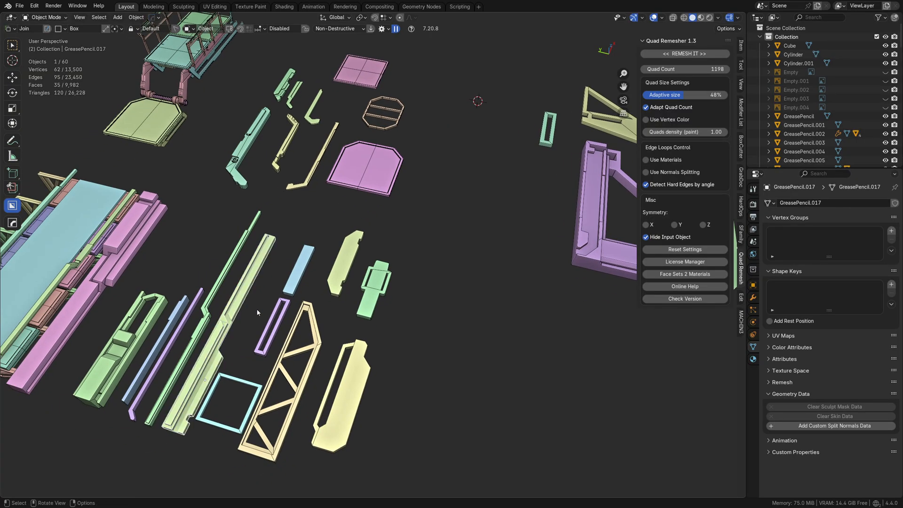
middle_click_drag(284, 207, 272, 235, "shift")
left_click(292, 214)
middle_click_drag(329, 236, 132, 237, "shift")
key("shift+d")
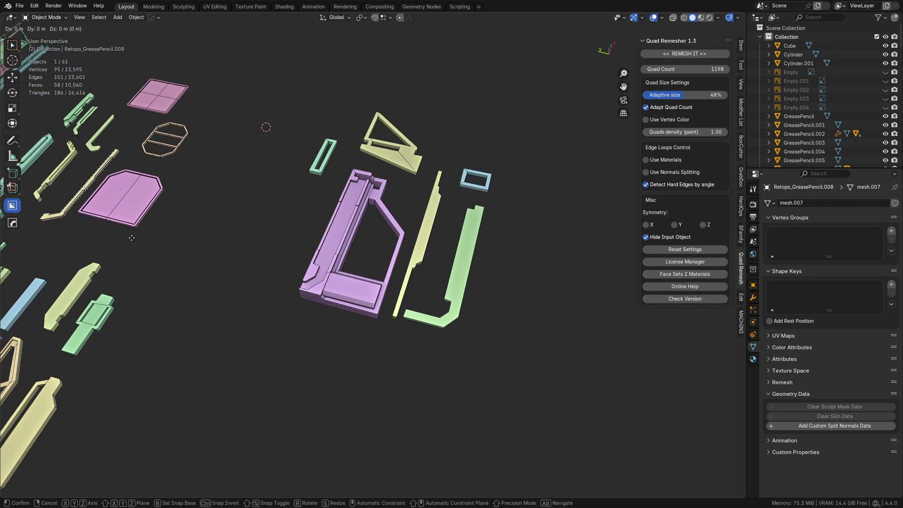
key("y")
left_click(470, 295)
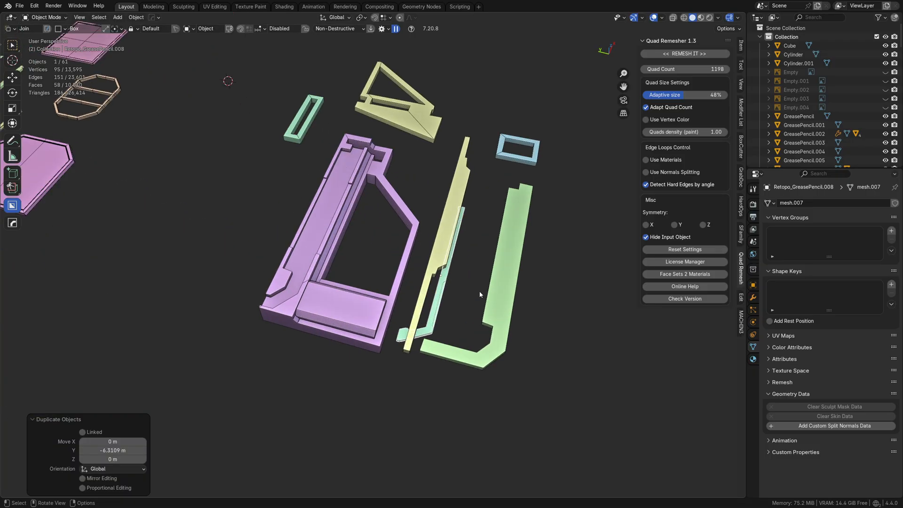
Raise the bent-end bar copy about 0.105 m, and move it about 0.884 m along X and 0.068 m along Y over the stepped bar.
scroll(494, 298, "up", 6)
scroll(435, 267, "down", 4)
key("g")
key("z")
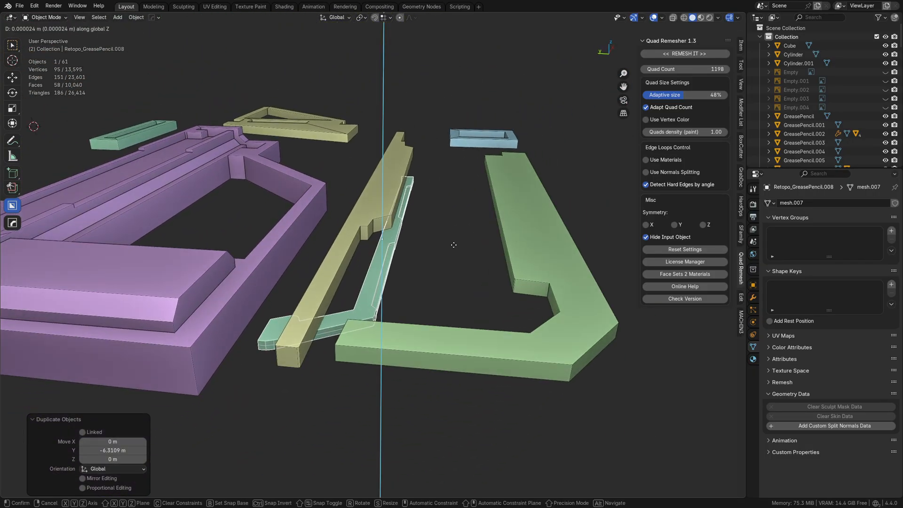
left_click(472, 250)
scroll(446, 232, "up", 4)
key("KP_7")
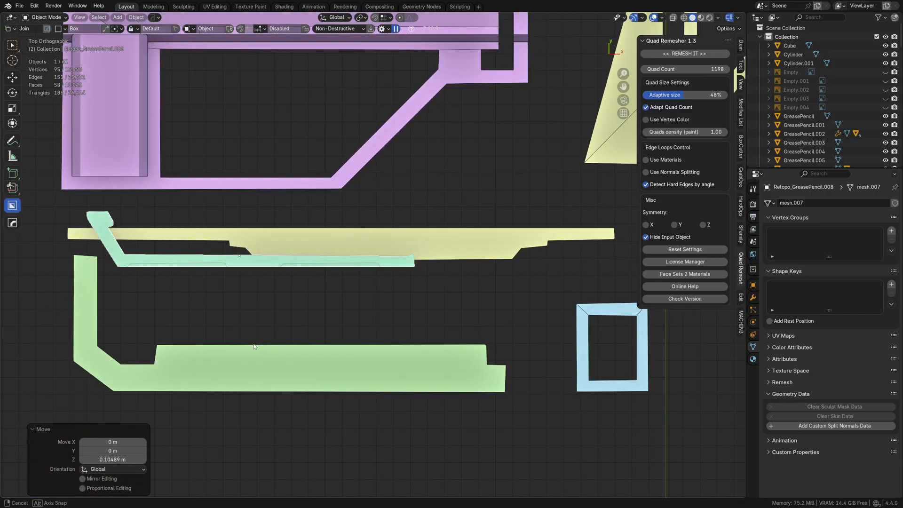
scroll(344, 309, "up", 1)
key("g")
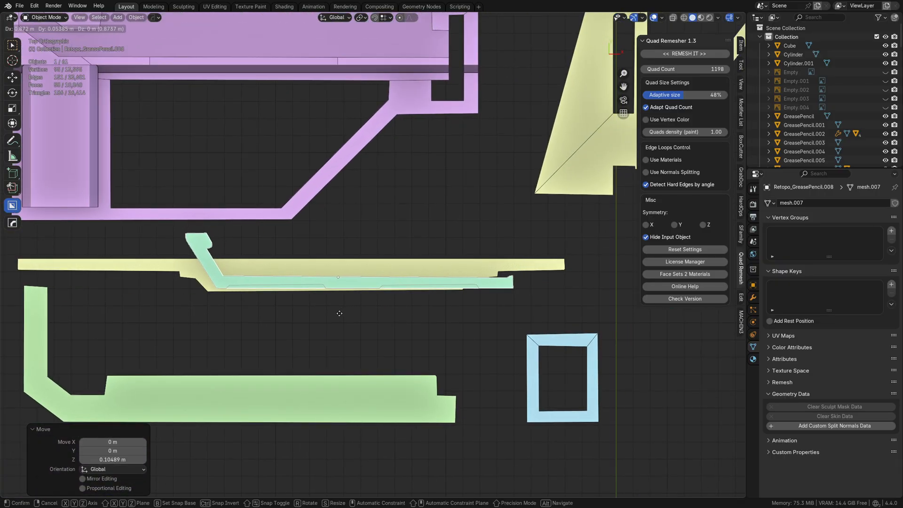
left_click(342, 311)
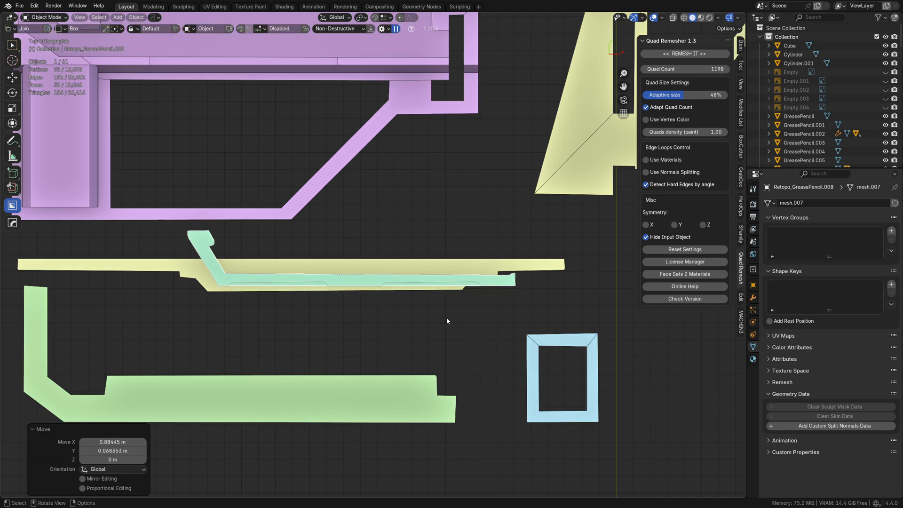
Lower the bent-end bar copy slightly into the stepped bar and subtract it with a Boolean difference.
middle_click_drag(341, 310, 385, 266)
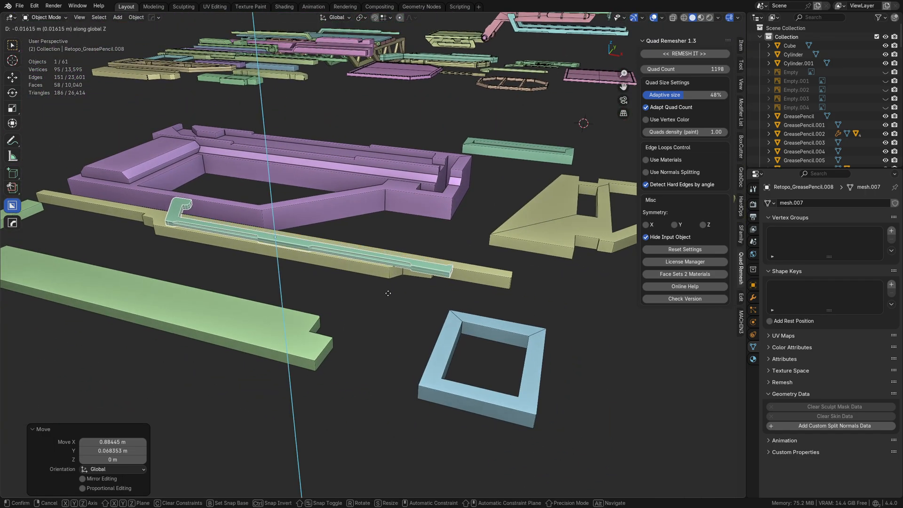
key("ctrl+KP_Subtract")
scroll(362, 277, "up", 8)
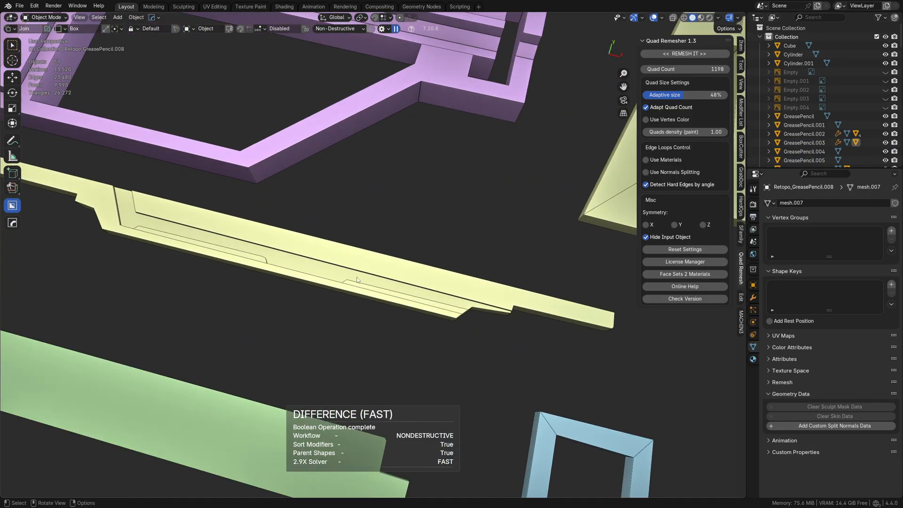
Edit the stepped bar and square the sloped corner of its widest section by aligning the corner vertices with MACHIN3 Align.
middle_click_drag(357, 280, 354, 203)
left_click(382, 346)
key("Tab")
left_click(423, 345)
middle_click_drag(415, 320, 375, 335)
key("Tab")
left_click(317, 363)
key("alt+z")
left_click_drag(271, 382, 341, 312)
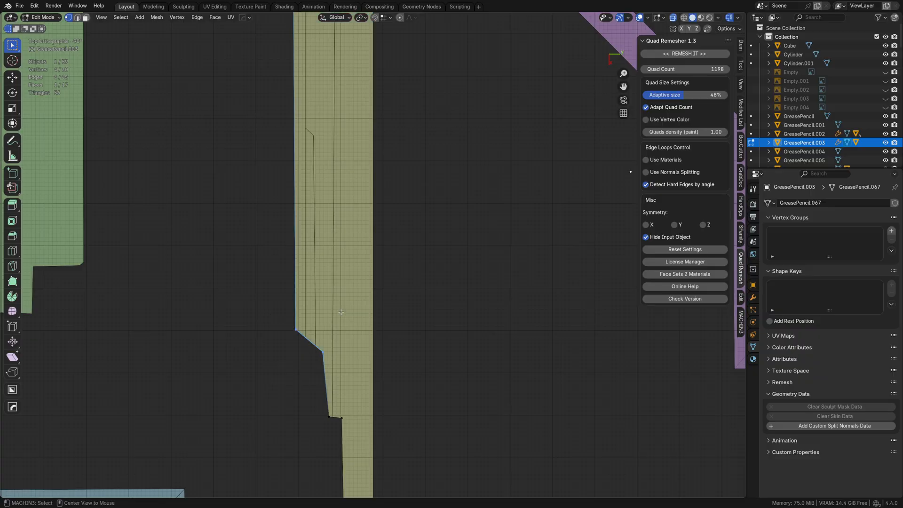
key("alt+a")
left_click(340, 267)
Square the stepped bar's smaller shoulder with MACHIN3 Align, aligning its side vertices in Local space on Y with type Min.
left_click(343, 412)
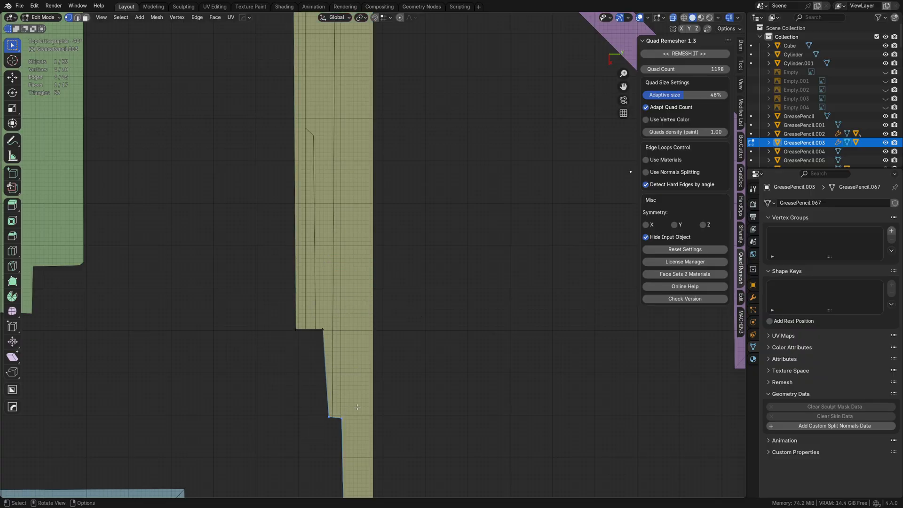
key("alt+a")
left_click(317, 441)
left_click_drag(333, 320, 333, 321)
key("alt+a")
left_click(311, 414)
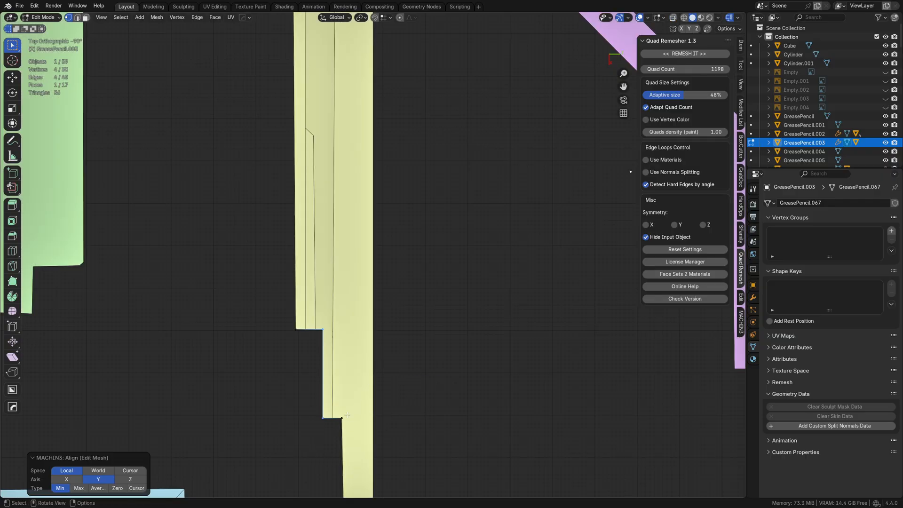
Bevel the vertical outer corner edge of the stepped bar's smaller shoulder with one segment, and return to Object Mode.
key("Tab")
middle_click_drag(365, 409, 419, 326)
scroll(420, 327, "up", 2)
key("Tab")
middle_click_drag(418, 364, 393, 327, "shift")
left_click(404, 341)
key("Tab")
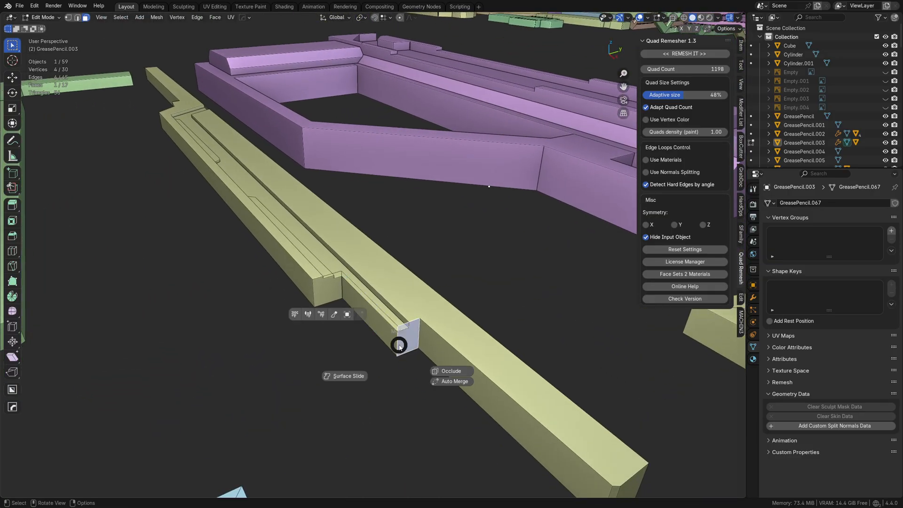
left_click(398, 372)
key("ctrl+b")
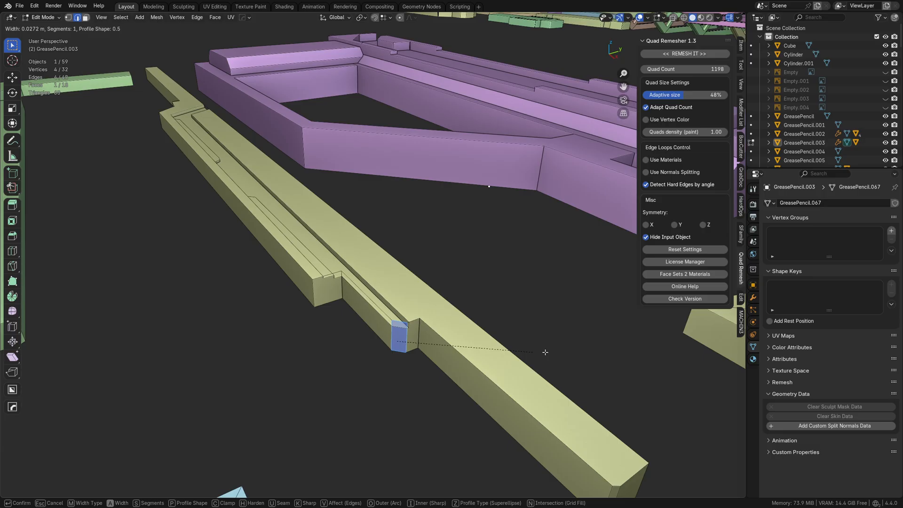
left_click(600, 349)
middle_click_drag(600, 349, 512, 383)
left_click(346, 283)
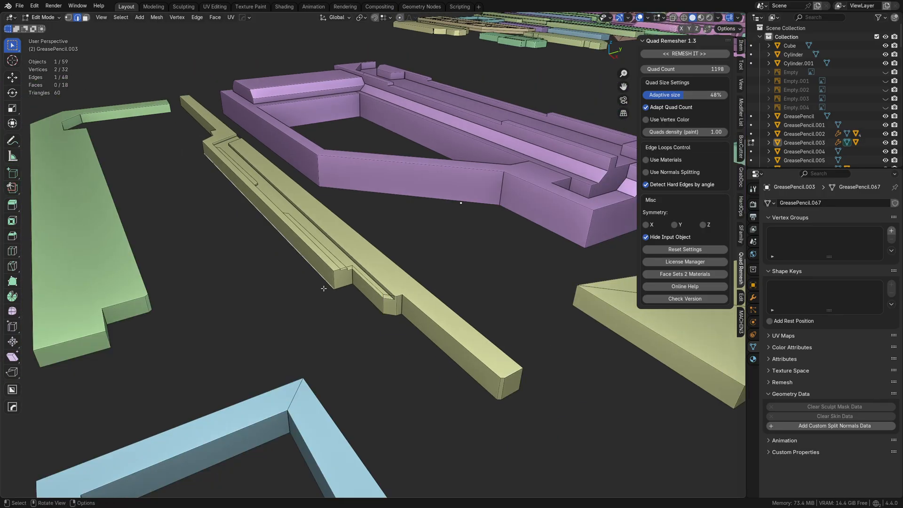
middle_click_drag(347, 284, 352, 325)
key("Tab")
left_click(350, 276)
key("a")
key("a")
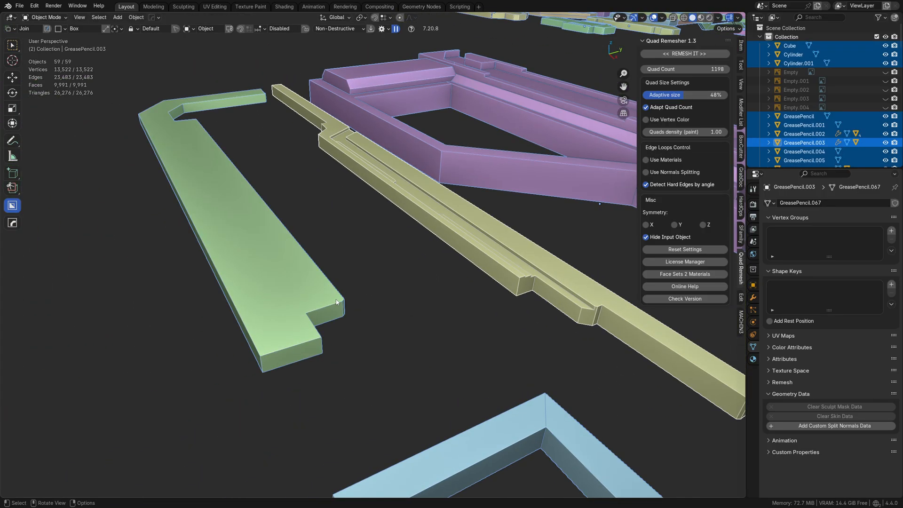
Edit the yellow triangular-frame part and knife-cut its upper face along the tapered plate's straight side, from the lower connector's corner to the upper connector's corner.
scroll(307, 247, "down", 4)
middle_click_drag(308, 247, 420, 342, "alt")
scroll(404, 315, "down", 2)
middle_click_drag(387, 237, 399, 357, "shift")
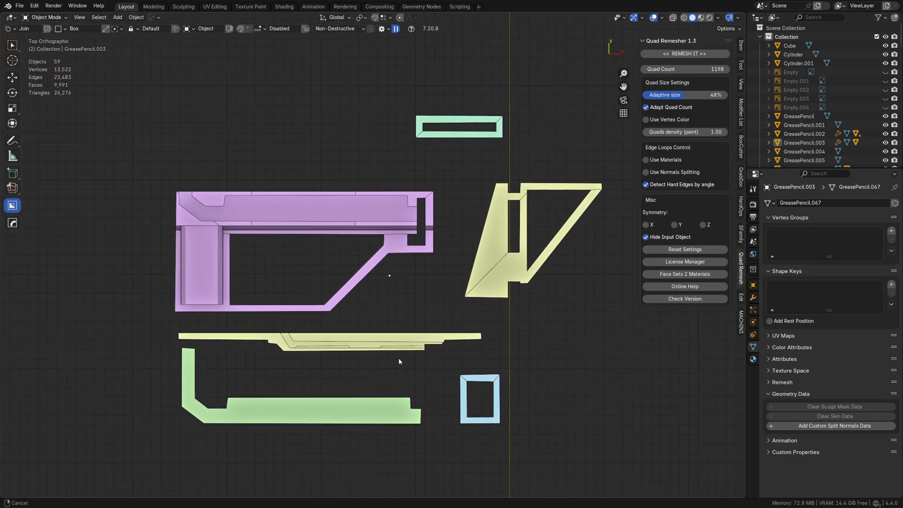
left_click(475, 267)
middle_click_drag(393, 254, 386, 370, "shift")
middle_click_drag(455, 340, 352, 261, "shift")
scroll(378, 260, "up", 2)
key("Tab")
left_click(414, 275)
scroll(367, 262, "up", 3)
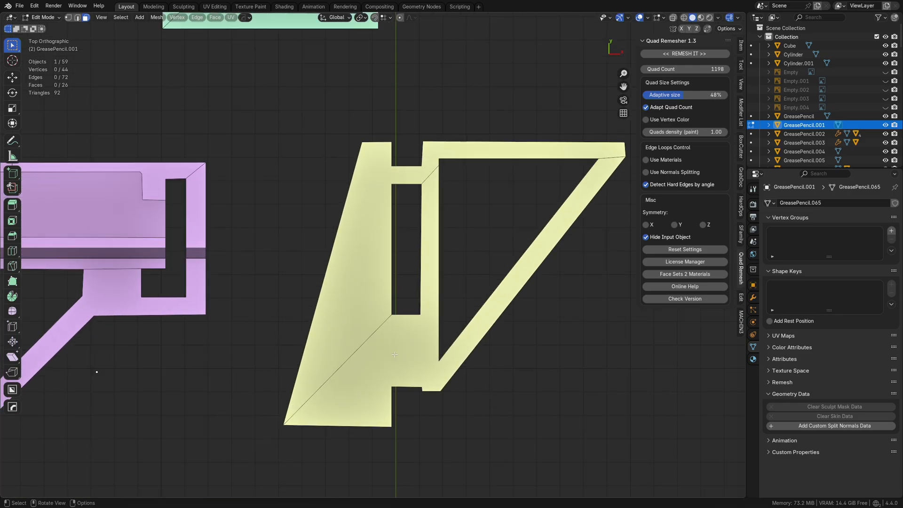
key("k")
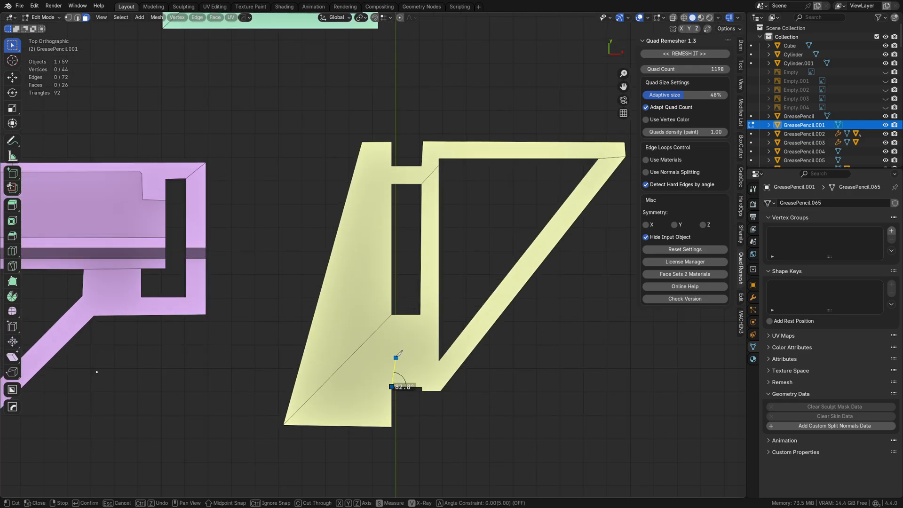
left_click(391, 166)
key("Return")
Select the two faces of the tapered plate and dissolve the diagonal edge between them.
key("Tab")
left_click(365, 348)
key("Tab")
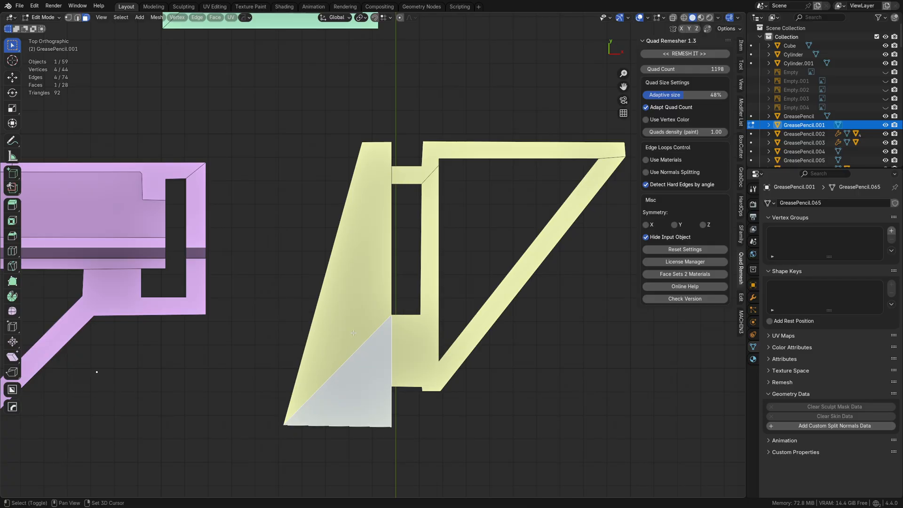
key("ctrl+x")
Inset the tapered plate's face by about 0.018 m, then inset it again by about 0.0075 m with a raised depth of about 0.028 m.
middle_click_drag(353, 332, 497, 341)
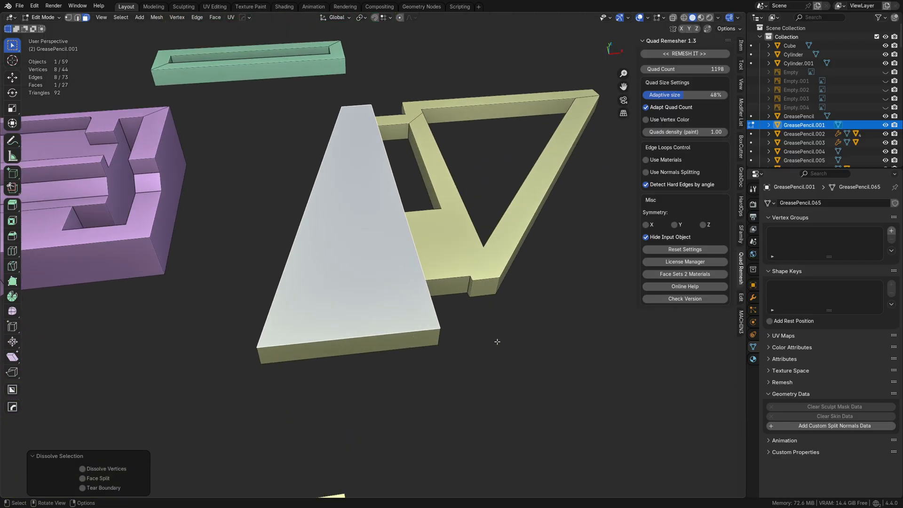
scroll(507, 353, "up", 2)
key("i")
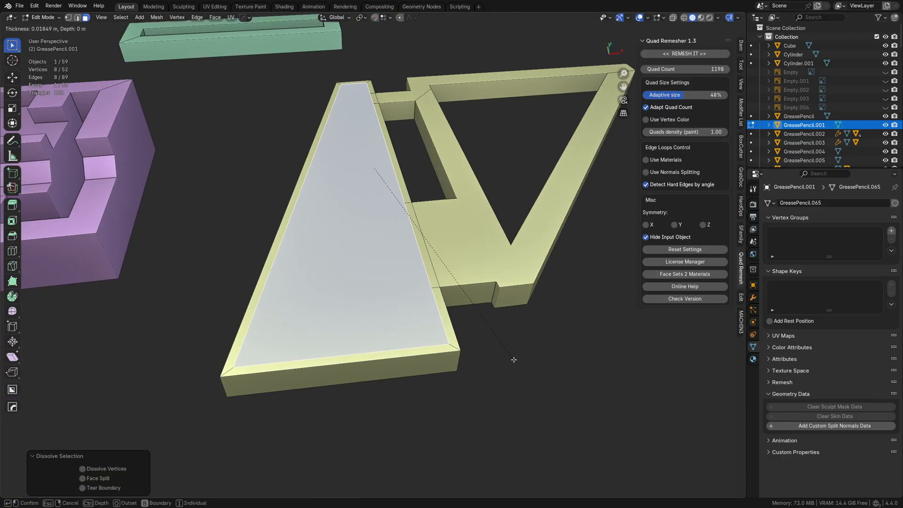
left_click(513, 360)
key("i")
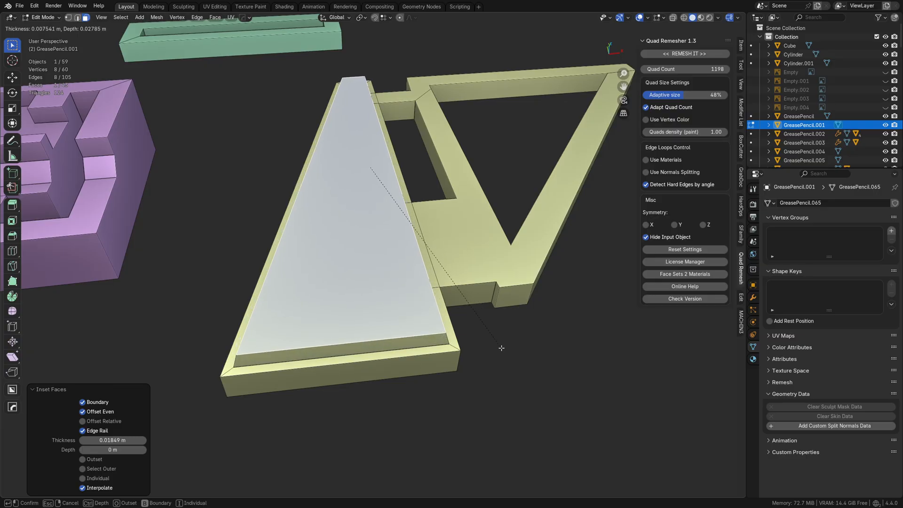
left_click(501, 347)
Knife-cut the upper face along the triangular frame's outer side where the two connectors meet it, from the lower connector to the upper one.
key("Tab")
key("alt+a")
middle_click_drag(499, 313, 364, 320)
left_click(367, 284)
key("Tab")
left_click(365, 321)
key("Tab")
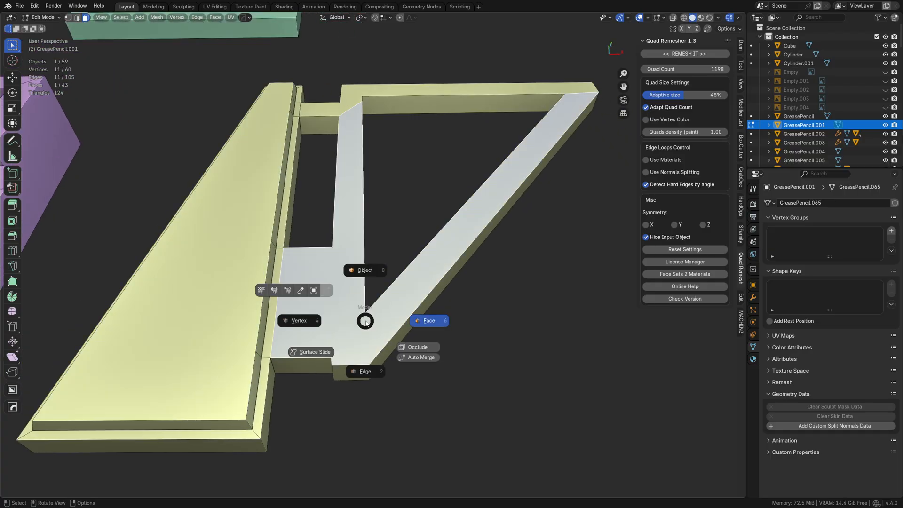
left_click(301, 321)
left_click(331, 357)
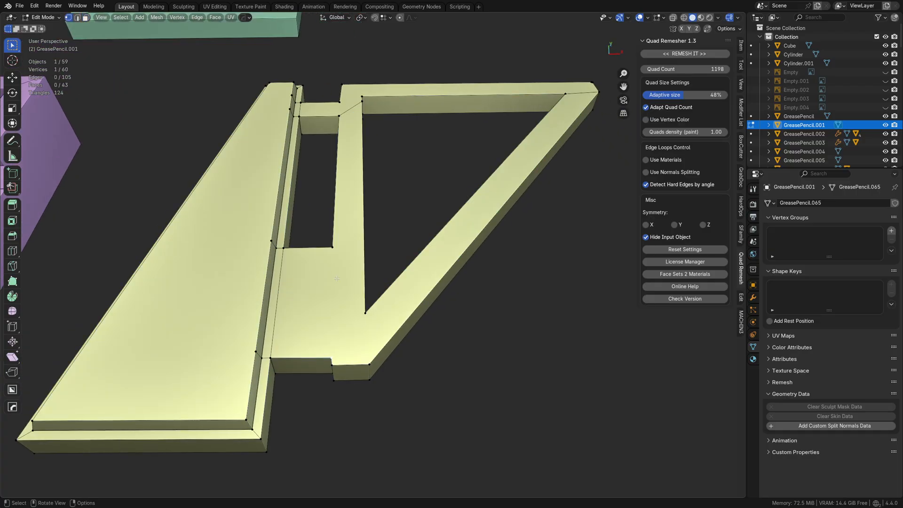
key("k")
right_click(332, 247)
middle_click_drag(386, 183, 353, 344, "shift")
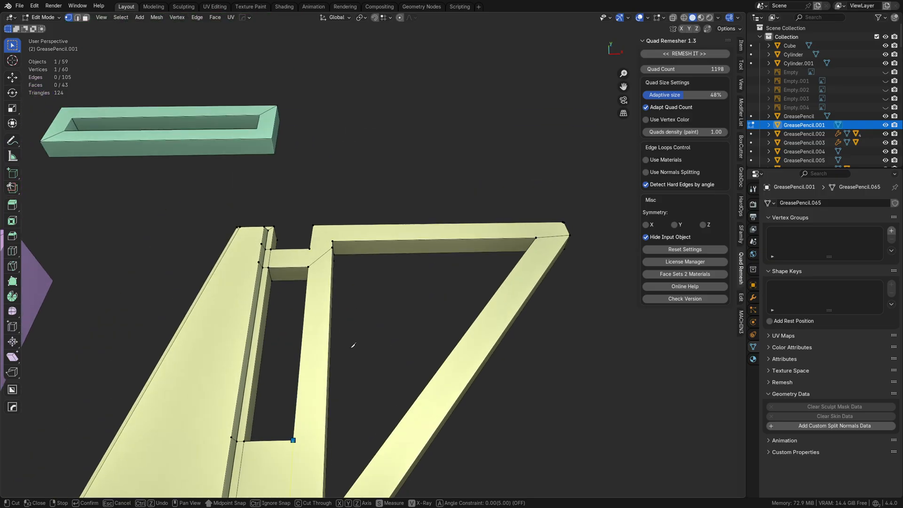
middle_click_drag(283, 252, 287, 270)
left_click(305, 246)
key("Return")
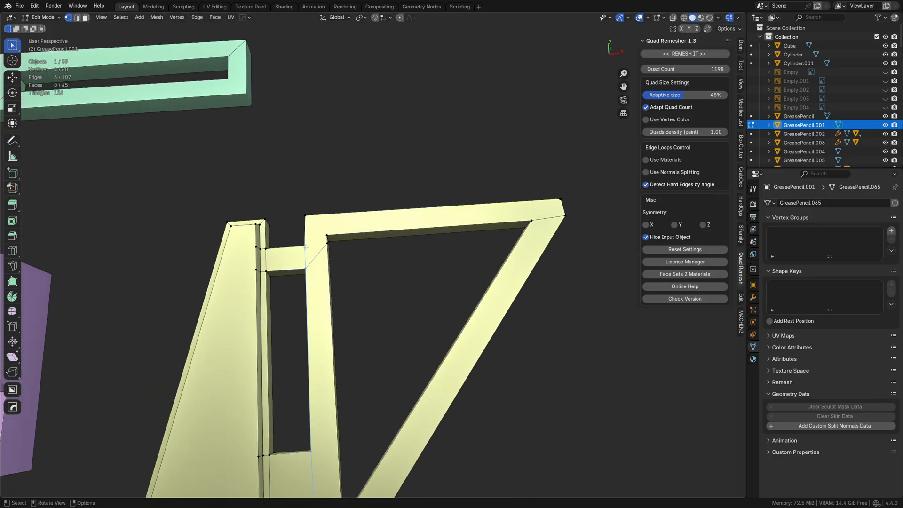
Merge the stray vertex near the triangular frame's inner upper corner into that corner's vertex.
key("Tab")
left_click(312, 297)
key("Tab")
left_click(286, 269)
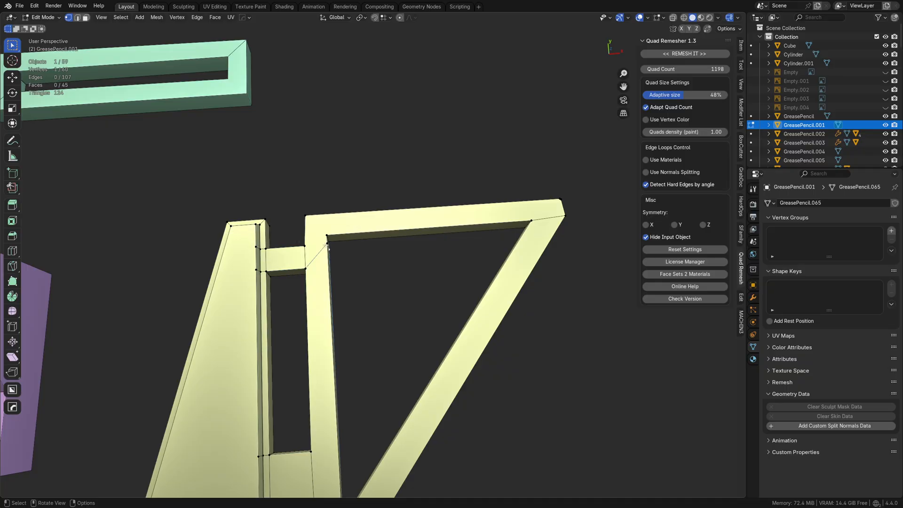
left_click(324, 234, "shift")
key("1")
key("Tab")
left_click(320, 246)
left_click(327, 278, "shift")
key("i")
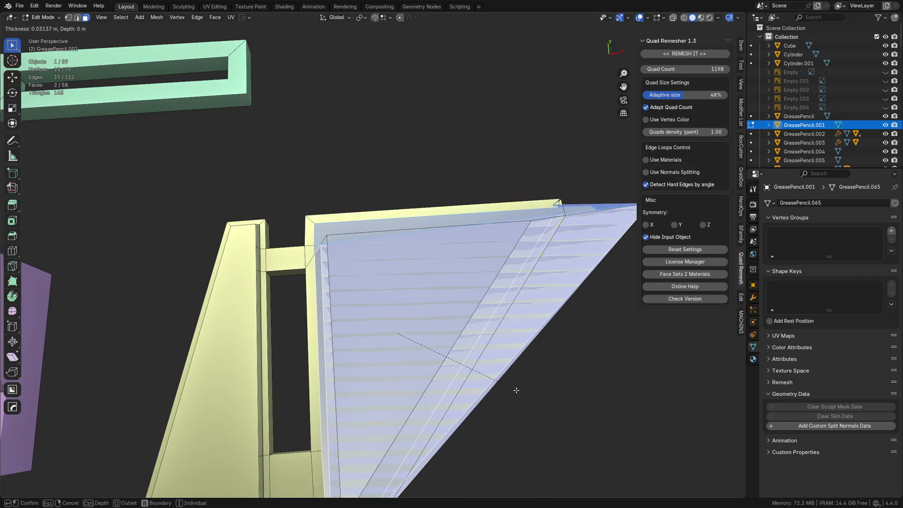
right_click(530, 386)
Knife-cut across the triangular frame's upper bar and across its diagonal bar, near the middle of each.
key("Tab")
left_click(564, 231)
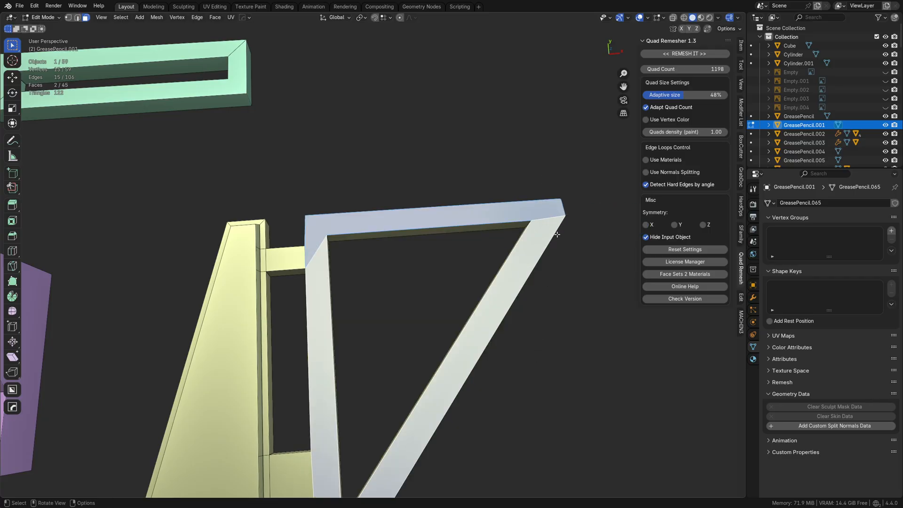
middle_click_drag(564, 232, 503, 268)
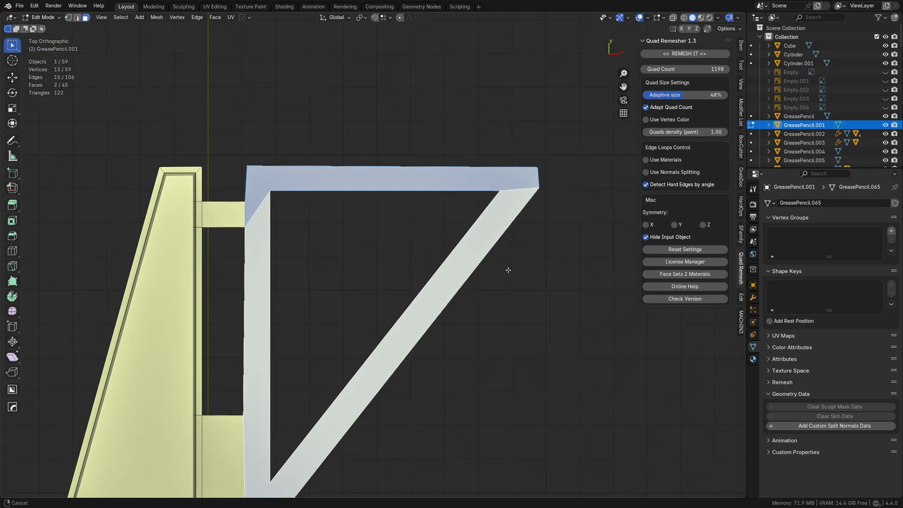
left_click(394, 264)
key("k")
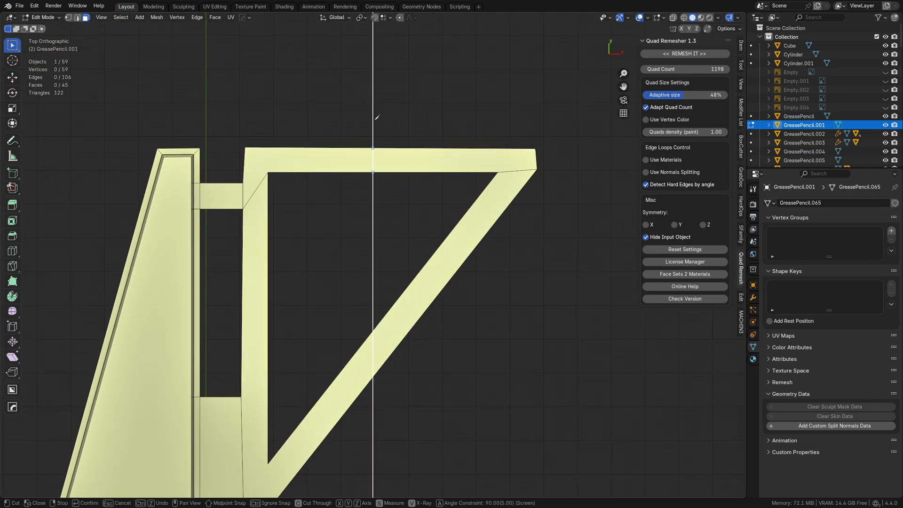
left_click(465, 363)
key("Return")
Dissolve the seam edges at the triangular frame's two upper corners, leaving one continuous face around each corner.
key("Tab")
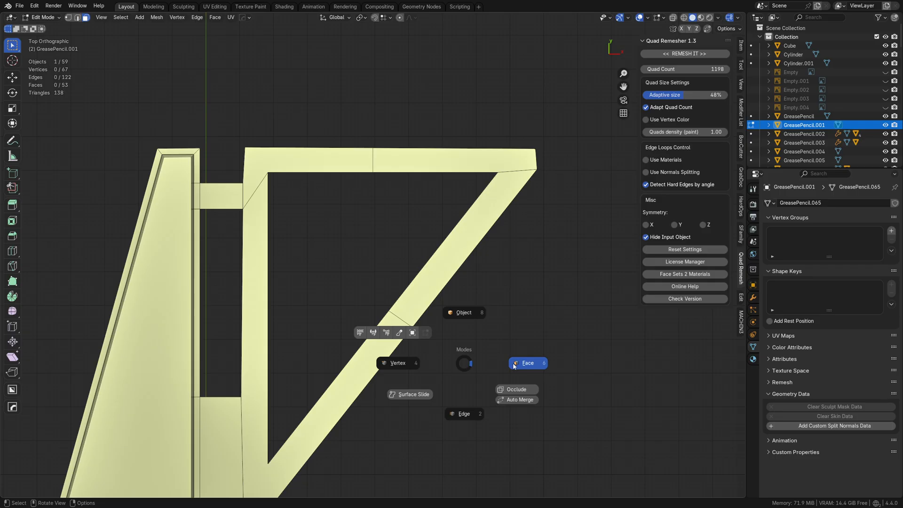
left_click(520, 363)
left_click(480, 227)
left_click(494, 166, "shift")
key("ctrl+x")
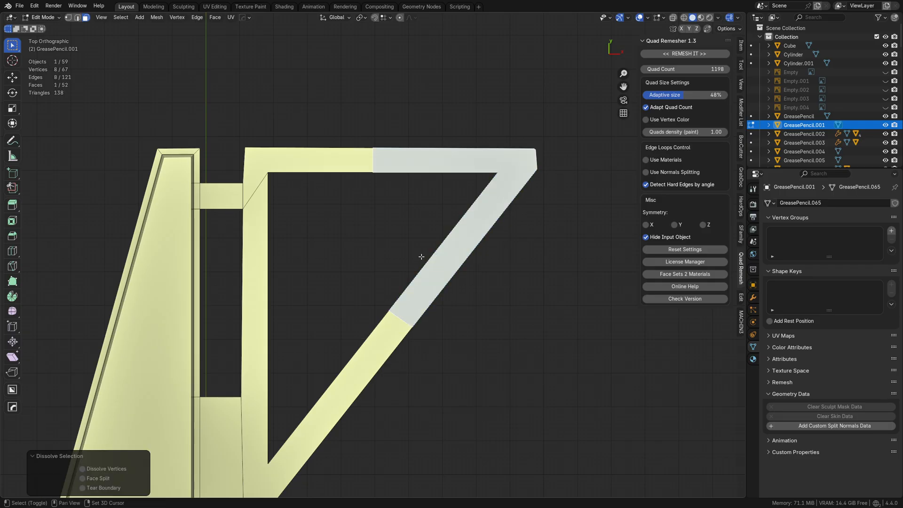
middle_click_drag(421, 256, 443, 226, "shift")
left_click(320, 136)
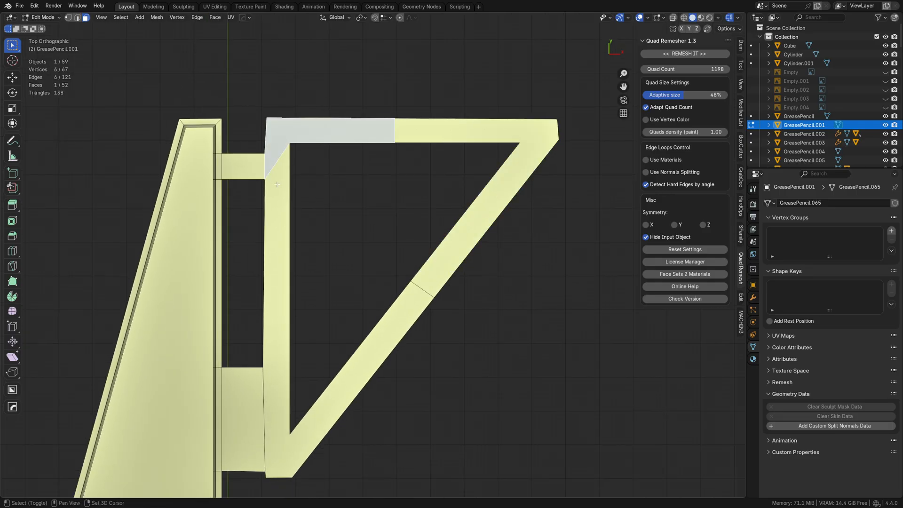
left_click(277, 184, "shift")
key("ctrl+x")
middle_click_drag(316, 395, 317, 337, "shift")
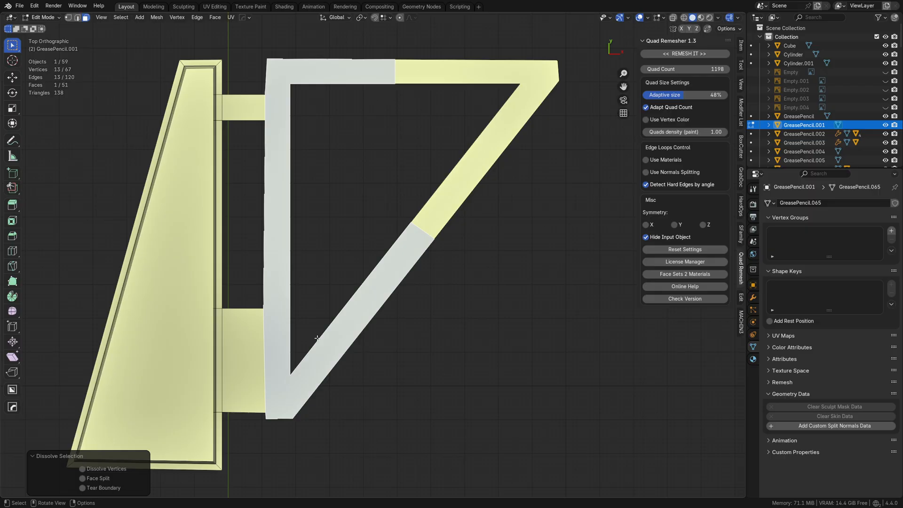
Inset the two triangular frame faces by 0.0118 m, raise them by about 0.007 m with a zero-thickness inset, and return to Object Mode.
middle_click_drag(409, 329, 524, 306)
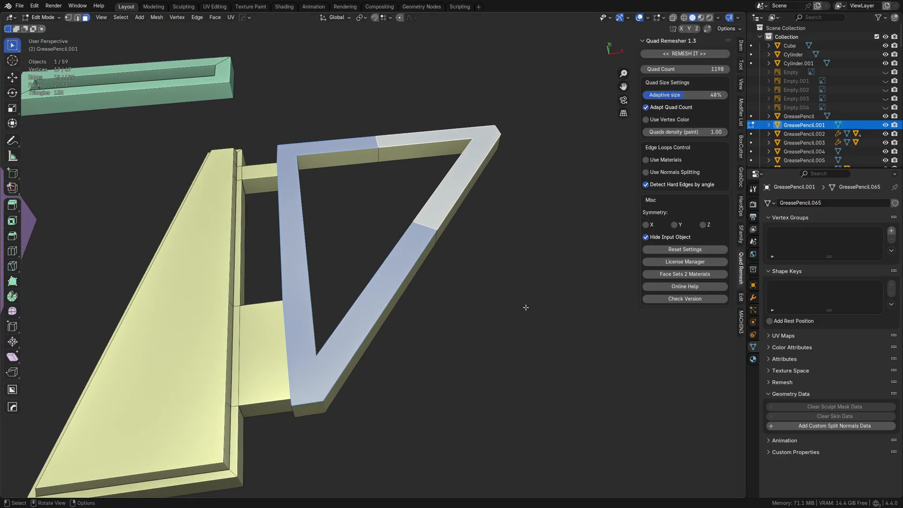
key("i")
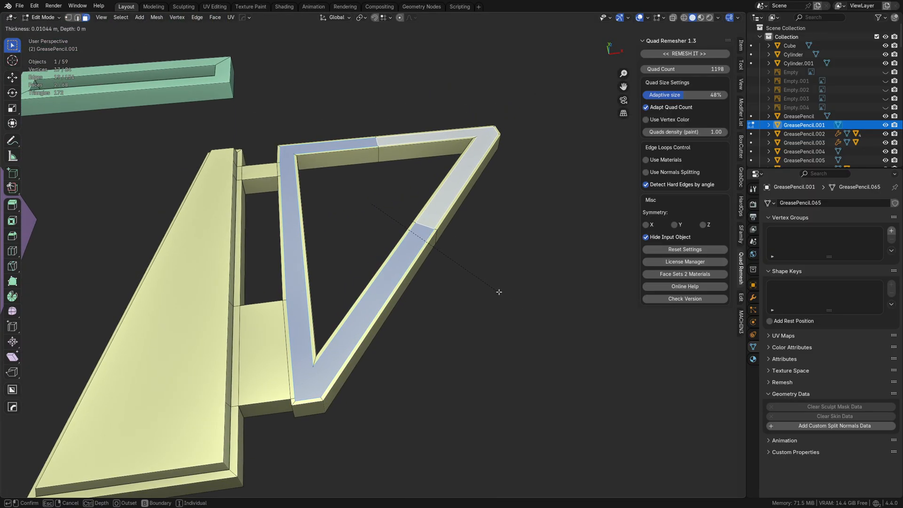
left_click(495, 290)
key("ctrl")
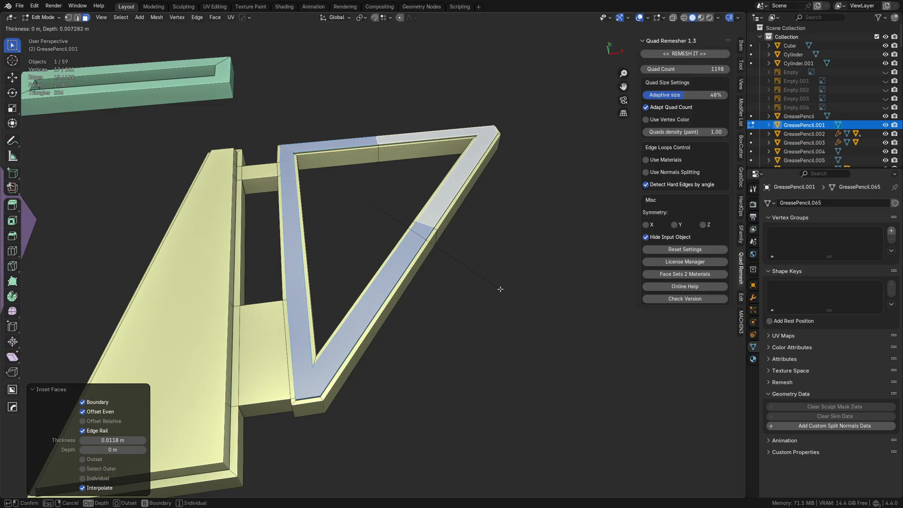
left_click(502, 289)
key("Tab")
left_click(492, 236)
key("a")
key("a")
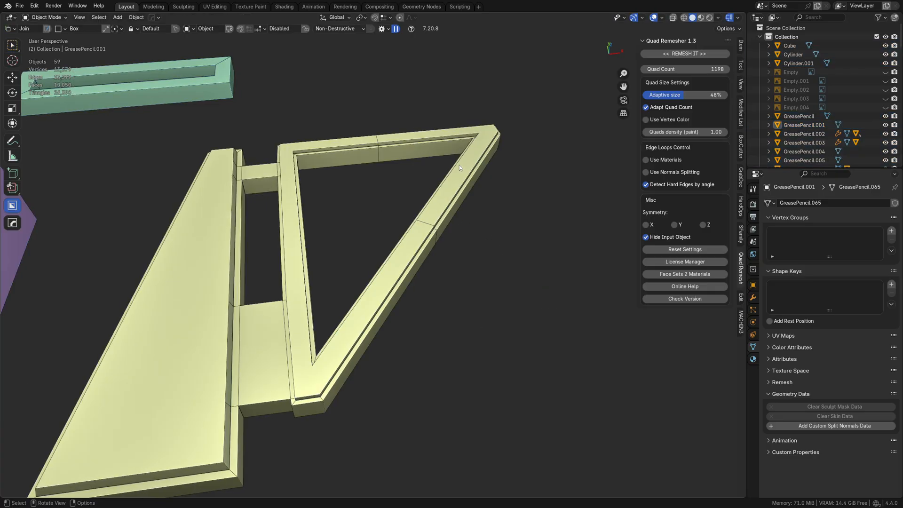
Straighten both side edges of the lower connector's top face with MACHIN3 Align, using Local X with type Min on the edge beside the tapered plate.
middle_click_drag(459, 165, 431, 362, "alt")
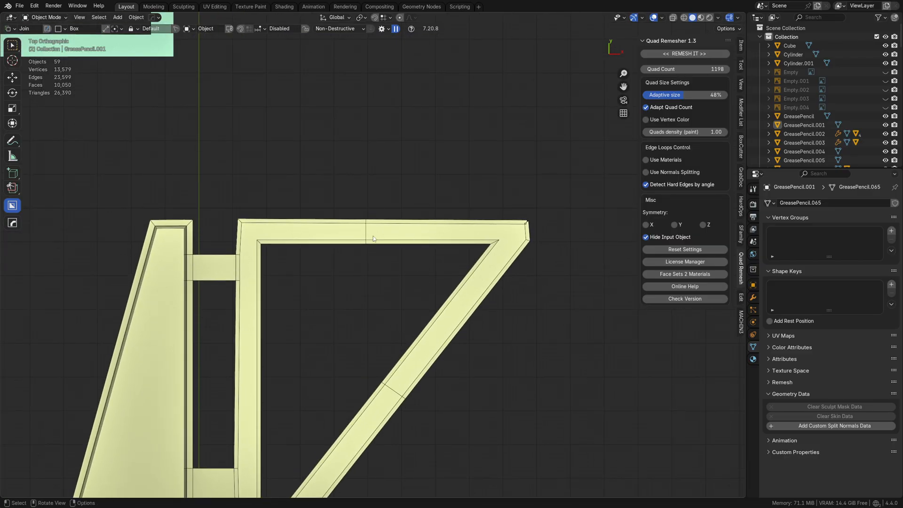
middle_click_drag(385, 265, 415, 199)
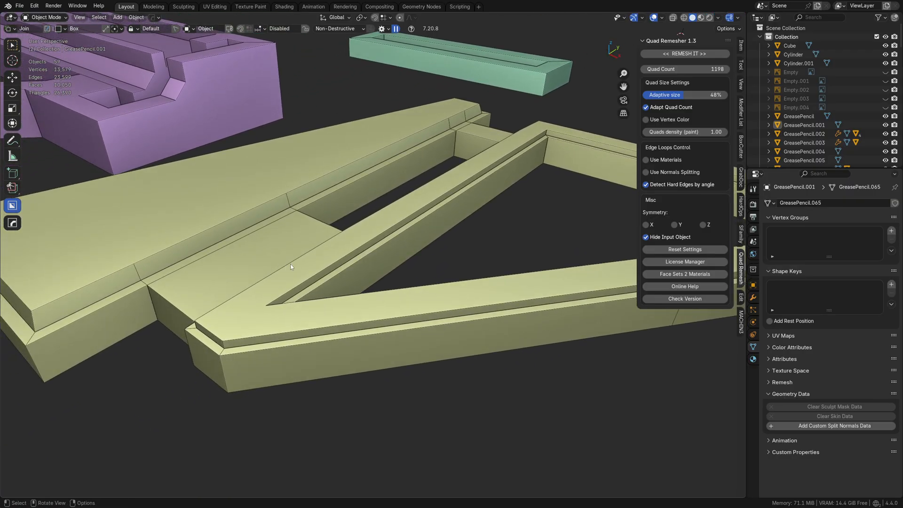
left_click(332, 267)
key("Tab")
middle_click_drag(290, 264, 412, 236)
left_click(335, 295)
left_click(335, 296)
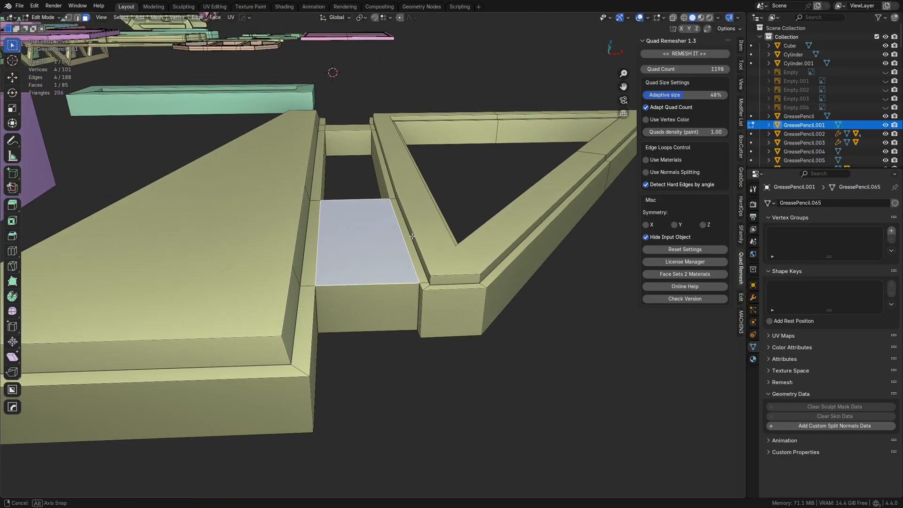
key("Tab")
left_click(356, 277)
left_click(326, 255)
key("alt+a")
left_click(277, 256)
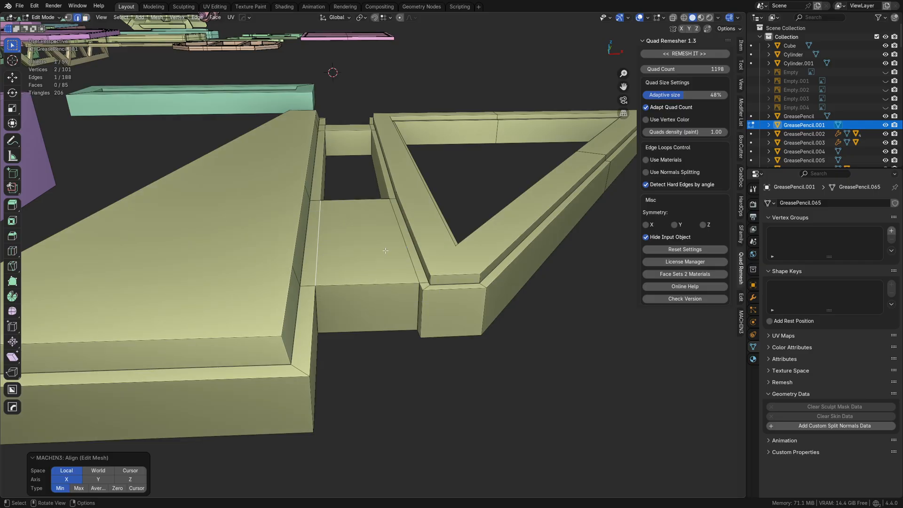
left_click(391, 245)
key("alt+a")
left_click(440, 246)
Select the lower connector's top face and lower it with Extrude Manifold.
key("Tab")
left_click(457, 260)
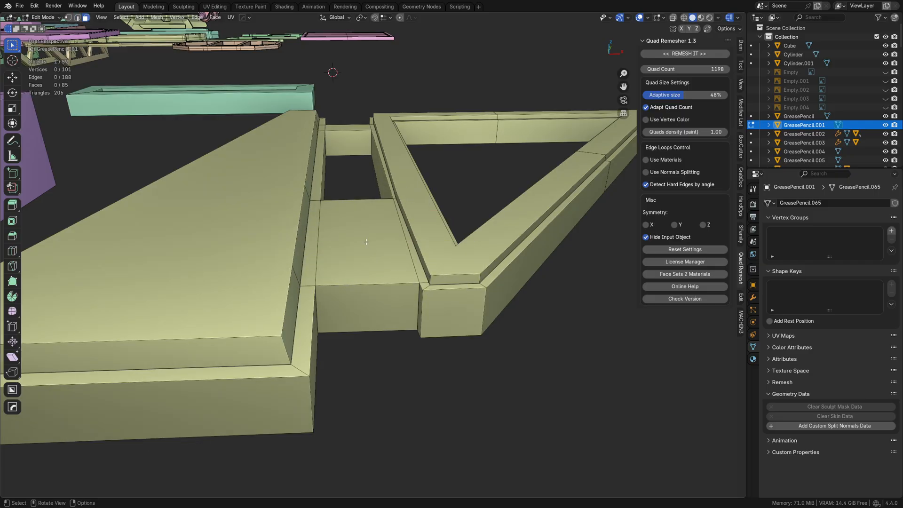
left_click(391, 261)
middle_click_drag(391, 261, 378, 248)
key("alt+e")
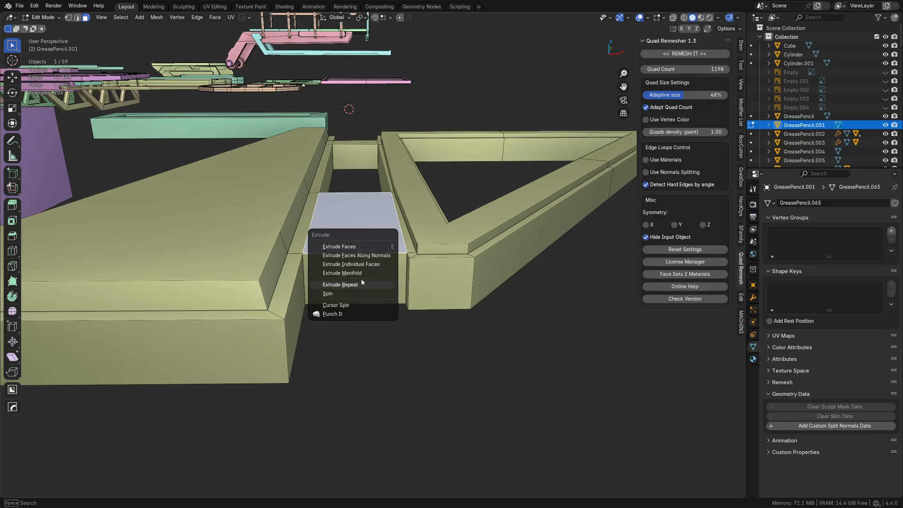
left_click(364, 273)
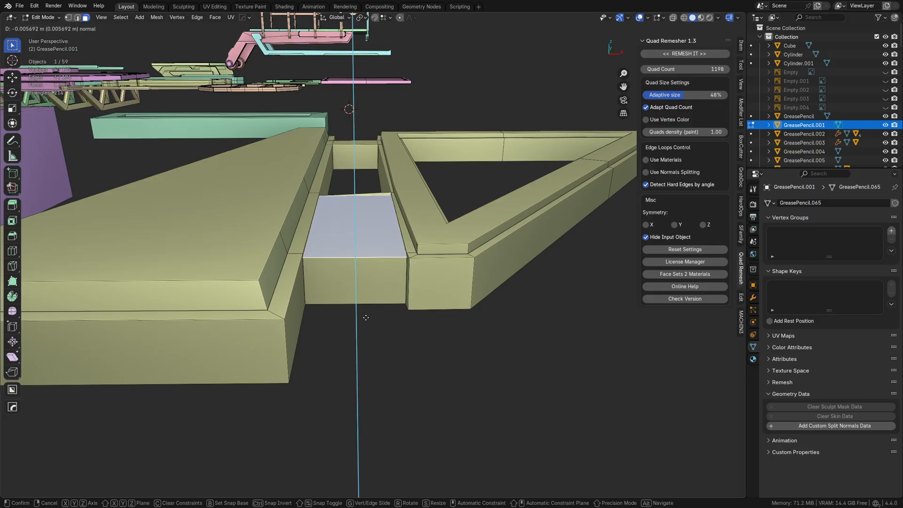
Lower the top face of the larger connector block by about 0.03 m with Extrude Manifold.
left_click(365, 433)
key("ctrl+z")
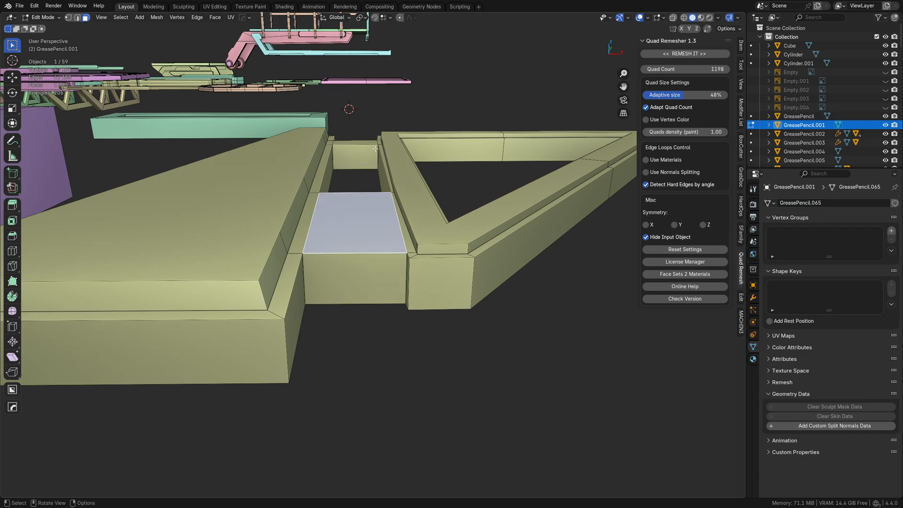
middle_click_drag(376, 239, 373, 256)
key("alt+e")
left_click(374, 255)
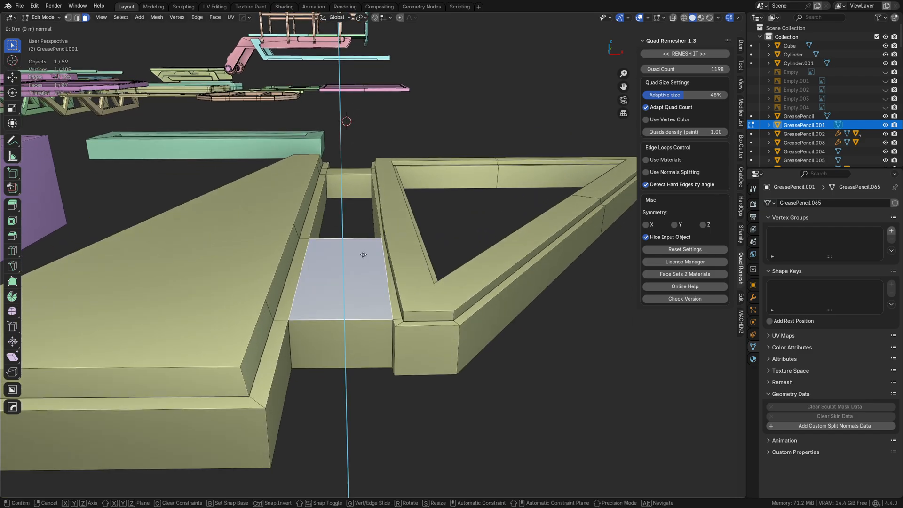
left_click(370, 437)
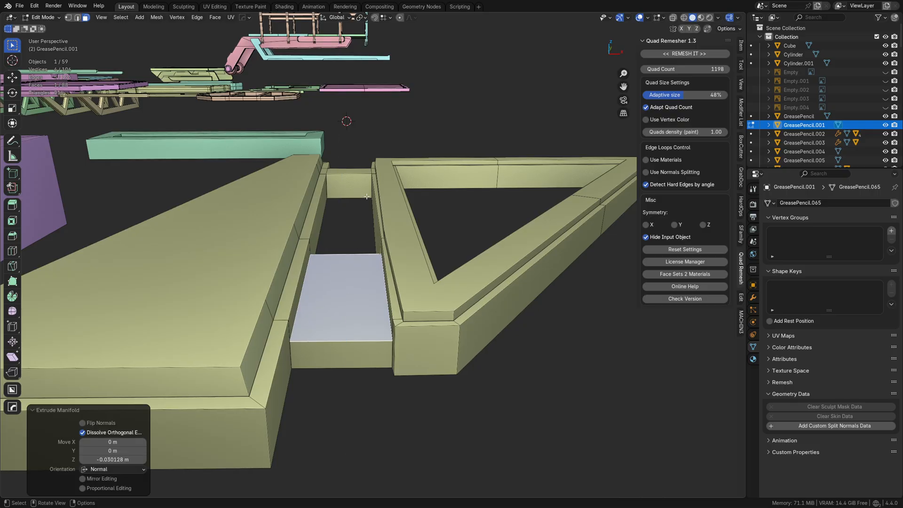
Lower the smaller connector block's top face by about 0.021 m with Extrude Manifold.
left_click(354, 171)
key("alt+e")
left_click(354, 171)
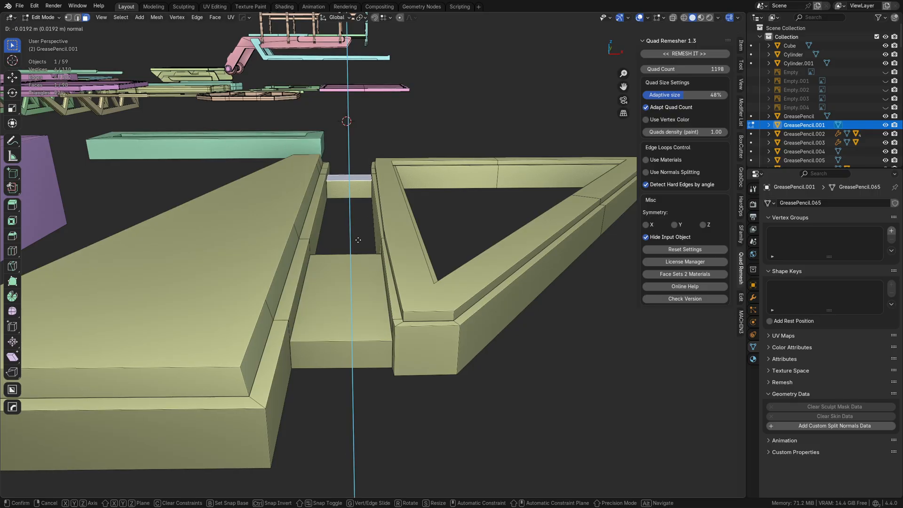
left_click(361, 184)
Using Vertex snapping, move the larger connector block's top face along Z to the smaller block's height, and return to Object Mode.
left_click(383, 19)
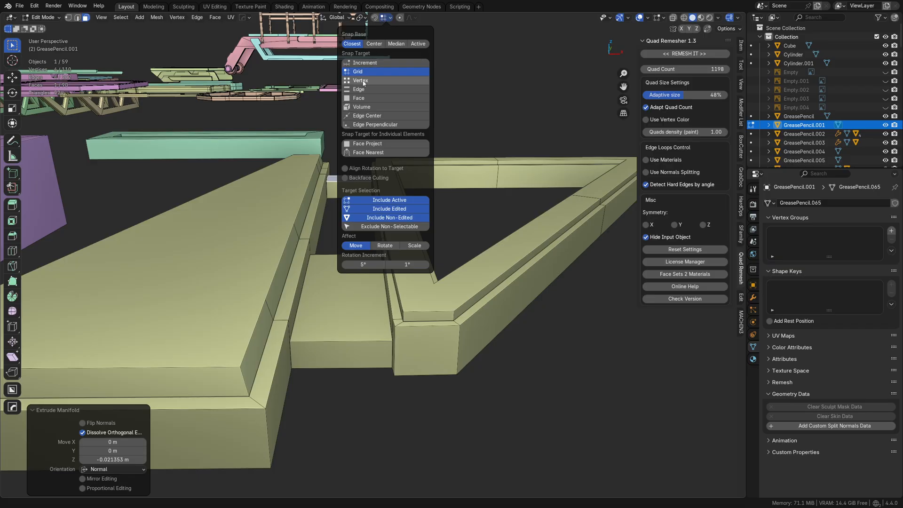
left_click(352, 273)
key("g")
key("z")
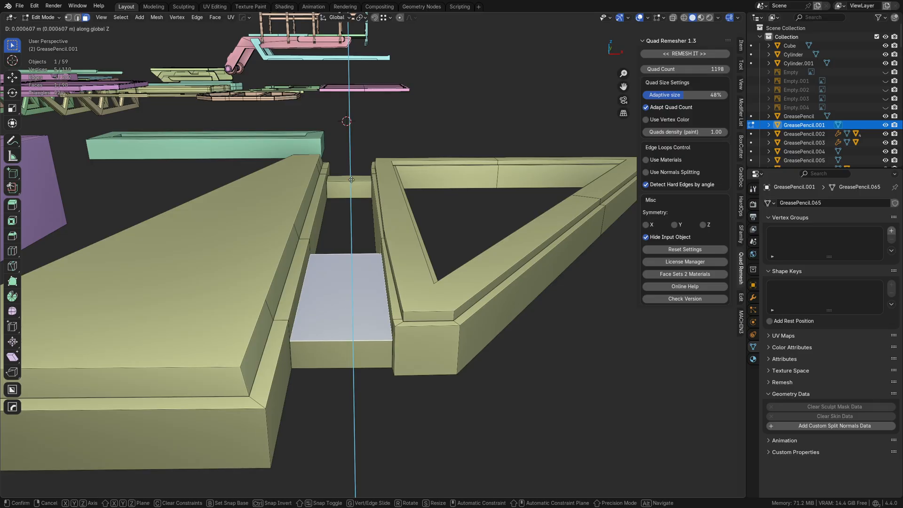
key("ctrl")
left_click(328, 182)
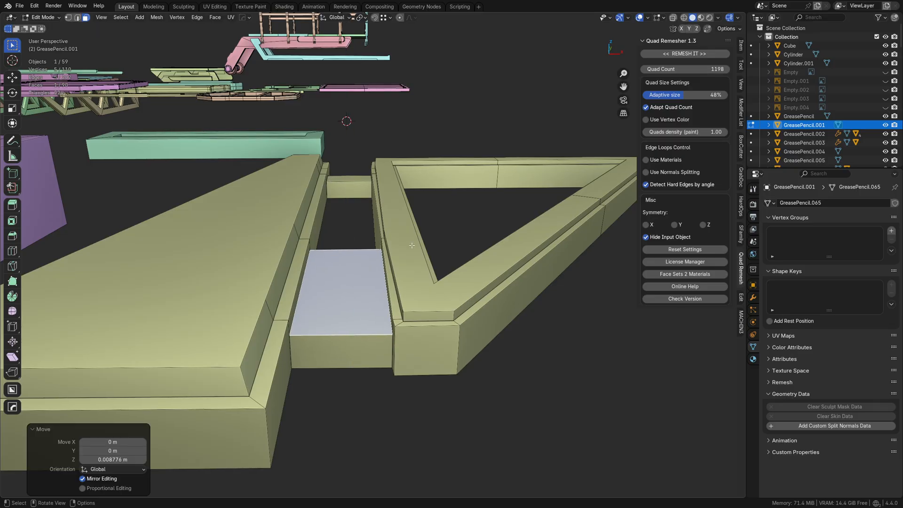
key("Tab")
left_click(412, 196)
key("a")
key("a")
Select all six parts of the group in the top view, make the purple frame active, and convert them to meshes.
middle_click_drag(457, 205, 354, 296, "ctrl")
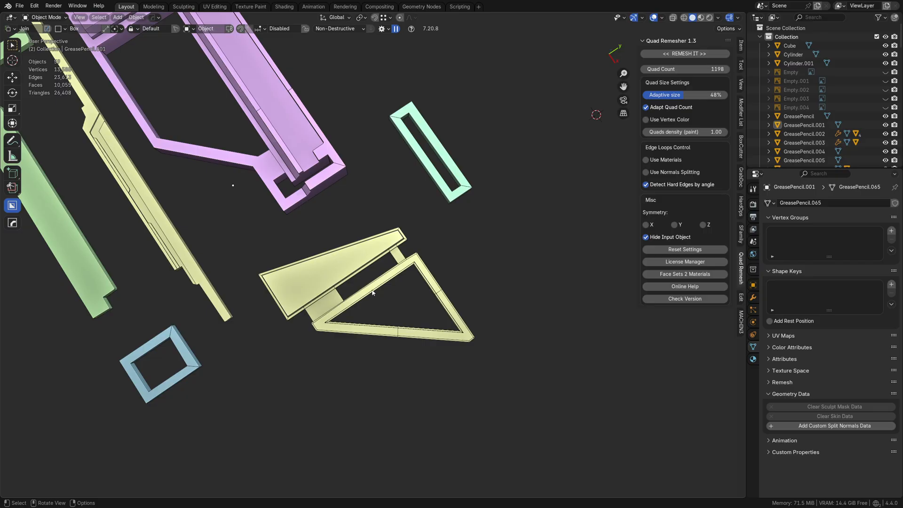
mouse_move(373, 292)
middle_mouse_down()
mouse_move(353, 312)
mouse_move(452, 246)
mouse_move(386, 263)
middle_mouse_up()
mouse_move(128, 418)
left_mouse_down()
mouse_move(487, 167)
mouse_move(532, 114)
left_mouse_up()
right_click(532, 114)
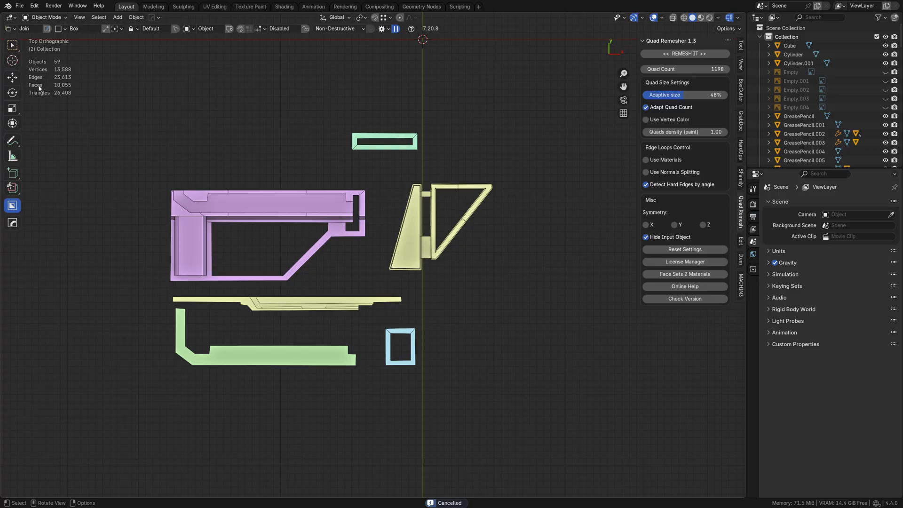
left_click_drag(140, 415, 538, 113)
right_click(431, 221)
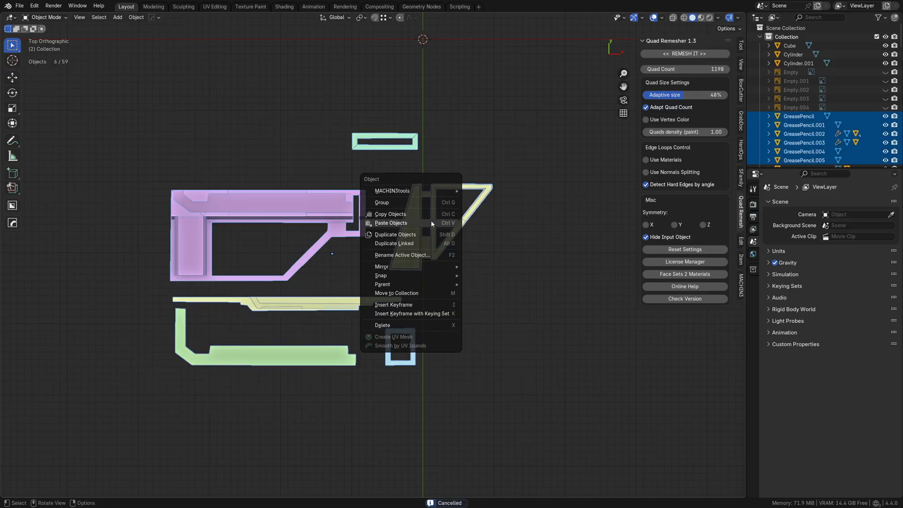
key("Escape")
left_click(294, 209, "shift")
right_click(326, 192)
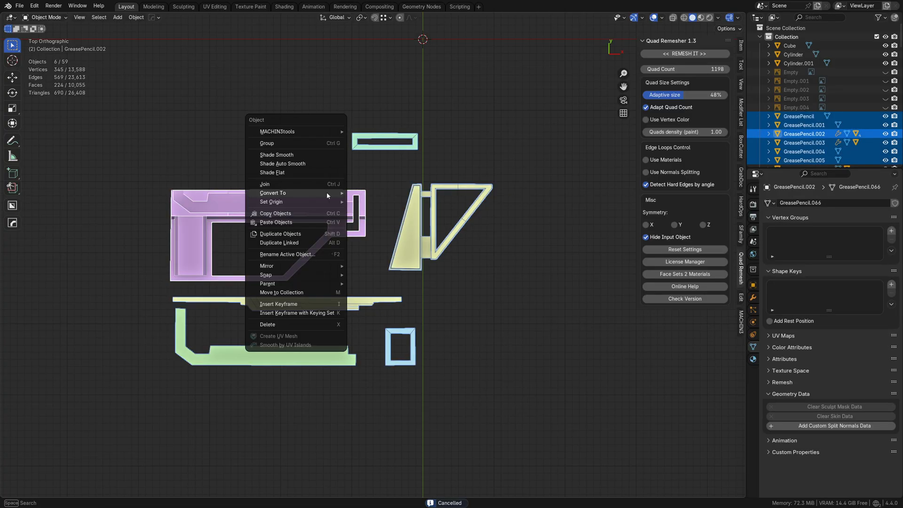
mouse_move(333, 194)
left_click(371, 197)
Set the origins of the six selected parts to their geometry.
middle_click_drag(369, 201, 312, 269)
middle_click_drag(374, 229, 389, 273)
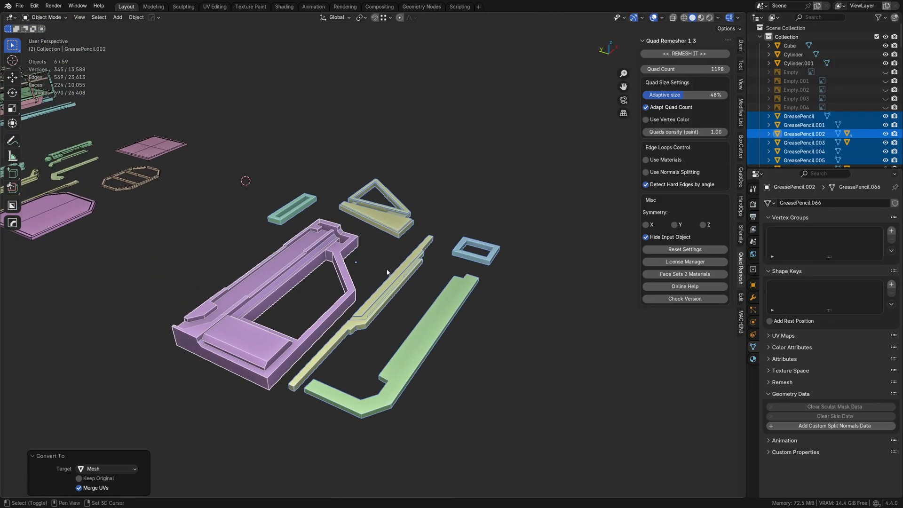
scroll(359, 244, "up", 3)
middle_click_drag(359, 245, 379, 185, "shift")
right_click(379, 182)
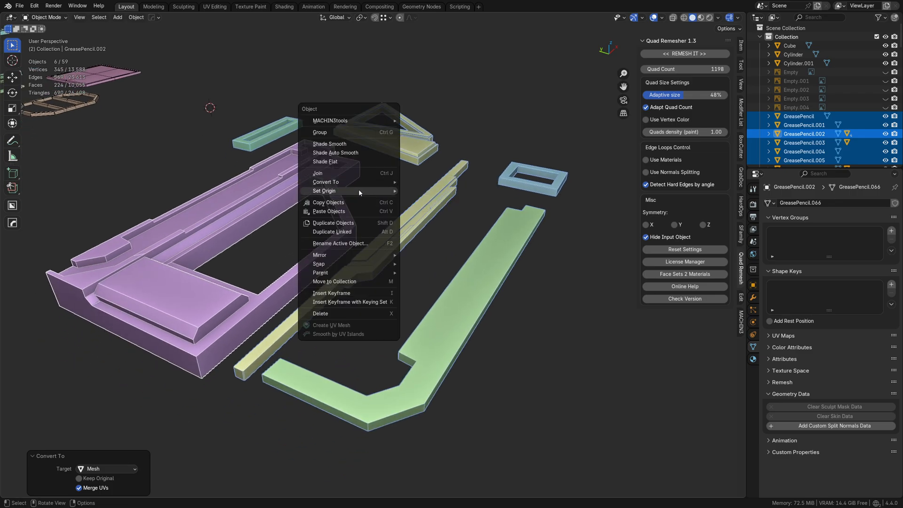
mouse_move(359, 189)
left_click(452, 204)
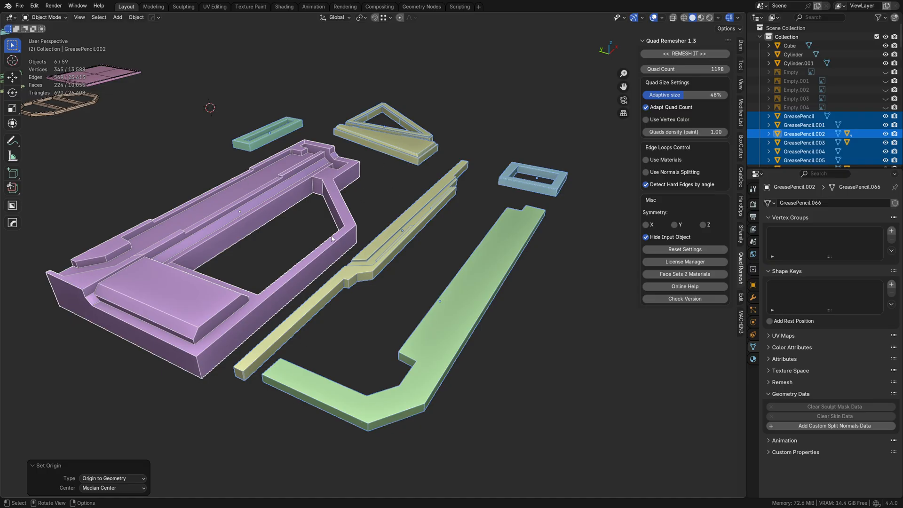
Raise the purple frame's entire mesh by about 0.066 m along Z relative to its origin.
left_click(227, 218)
left_click(263, 253)
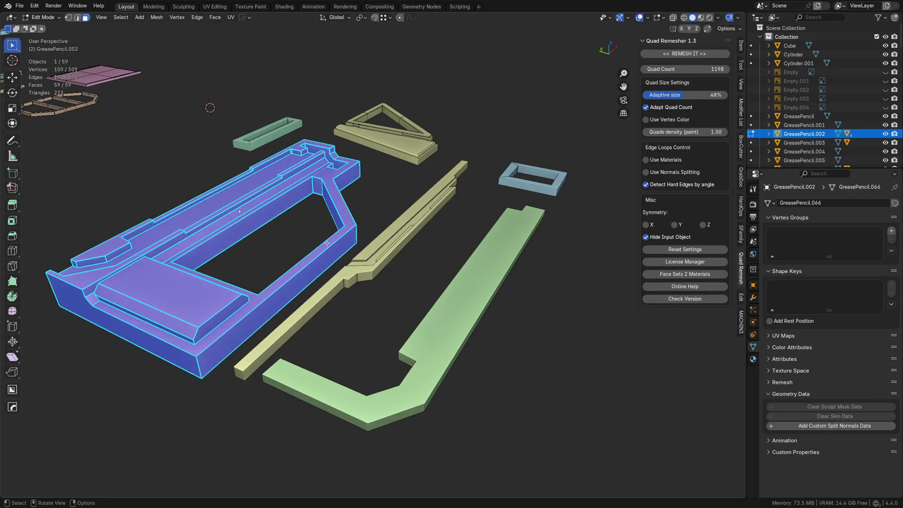
scroll(333, 222, "down", 2)
left_click(335, 218)
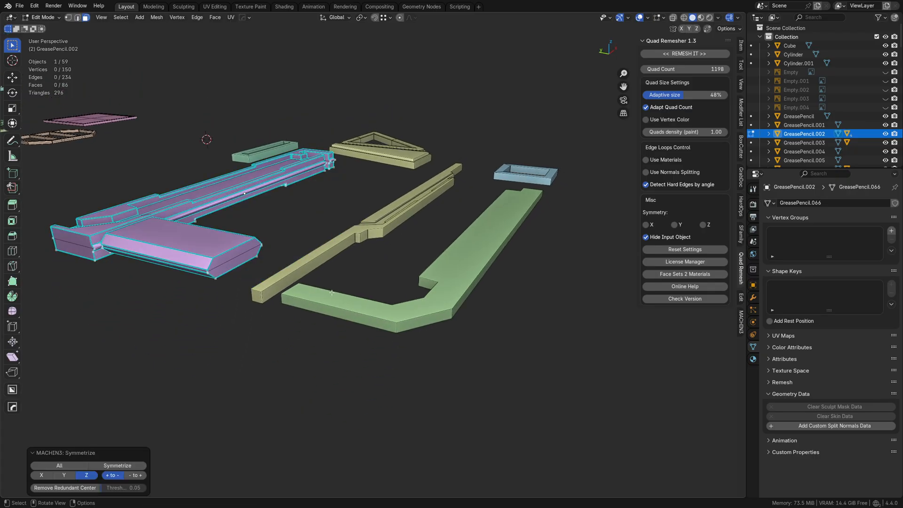
key("ctrl+z")
key("g")
key("z")
left_click(342, 161)
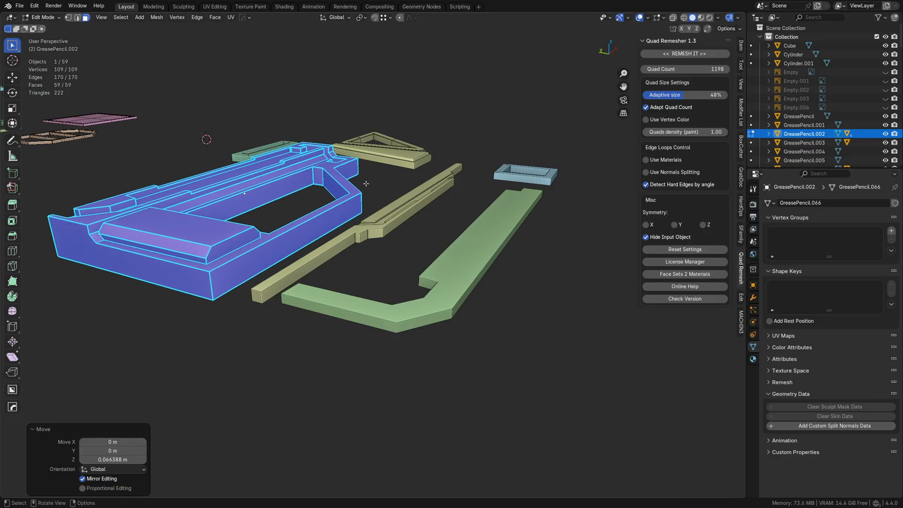
Symmetrize the purple frame's mesh from +Z to -Z and return to Object Mode.
key("alt+x")
key("Tab")
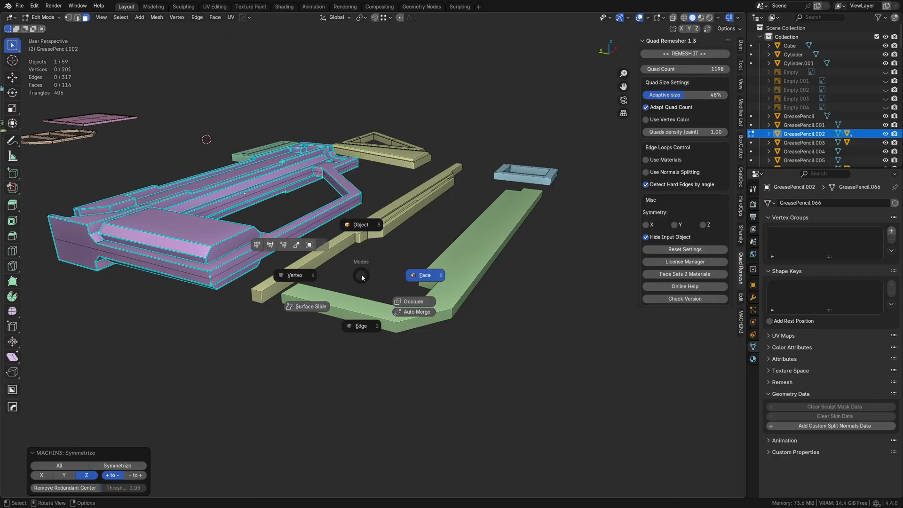
left_click(359, 245)
Raise the entire mesh of the yellow part with the triangular frame by about 0.029 m along Z.
left_click(384, 153)
middle_click_drag(384, 153, 420, 244, "shift")
scroll(413, 281, "up", 5)
key("Tab")
left_click(407, 283)
key("g")
key("z")
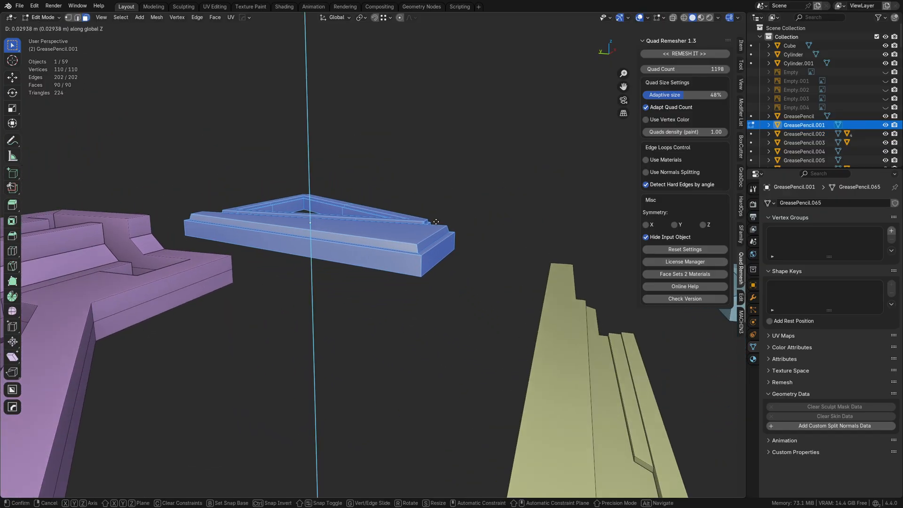
left_click(430, 226)
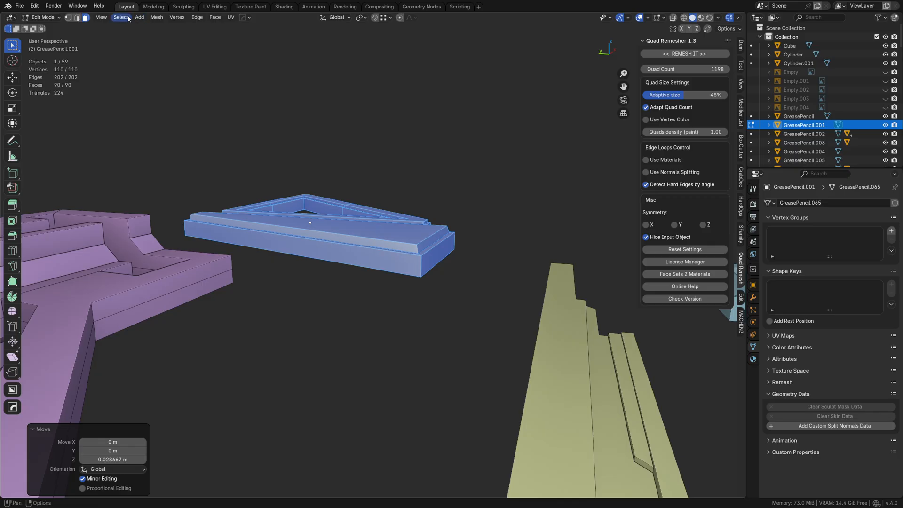
Symmetrize the yellow triangular part's mesh with the direction +Z to -Z and return to Object Mode.
left_click(158, 17)
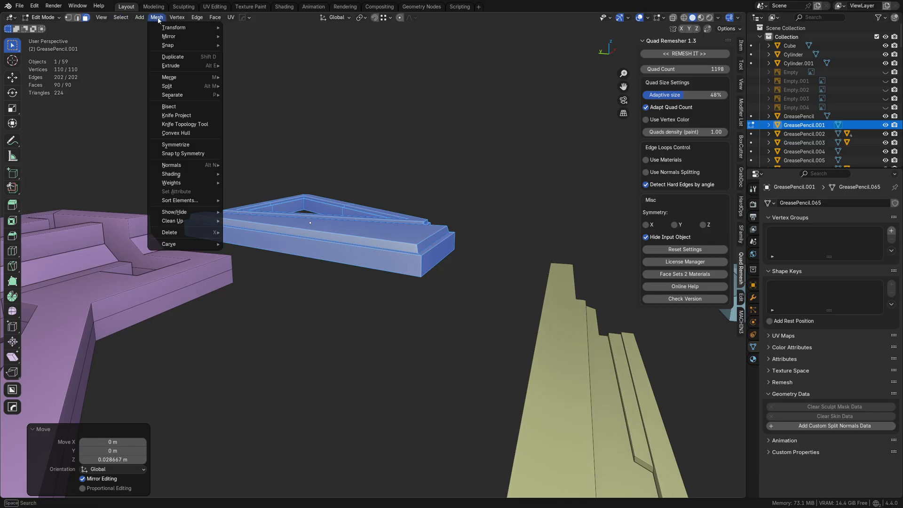
left_click(195, 145)
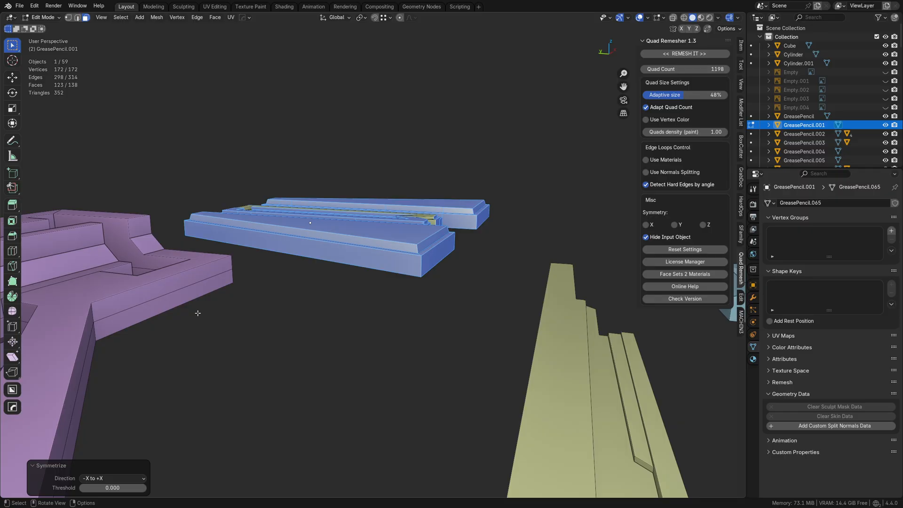
left_click(104, 477)
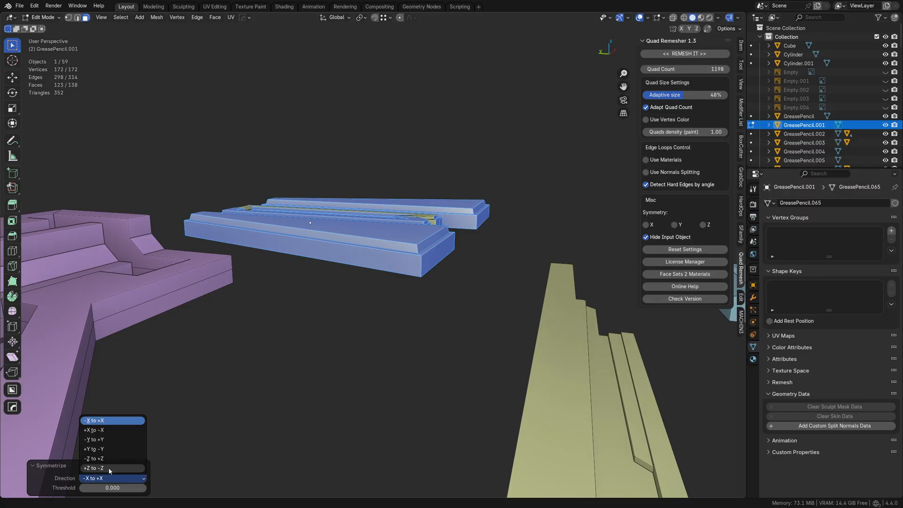
left_click(109, 468)
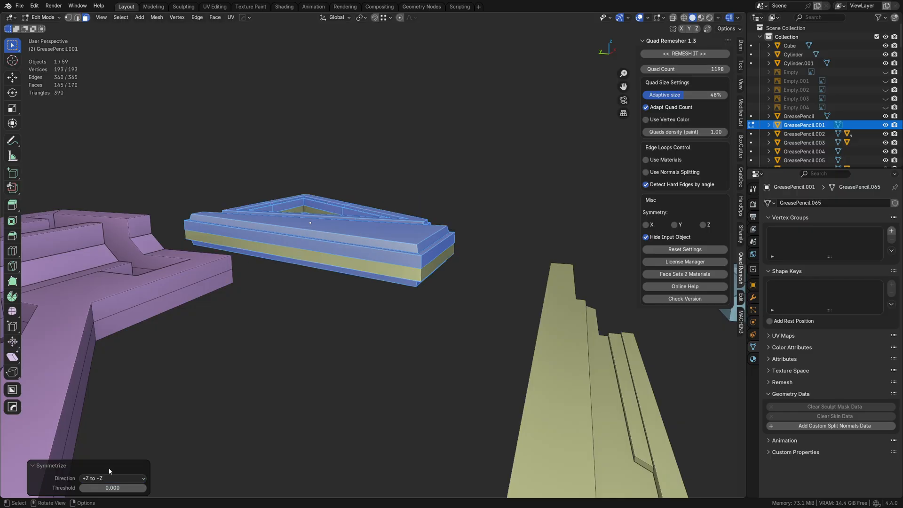
middle_click_drag(329, 310, 378, 288)
key("ctrl+Tab")
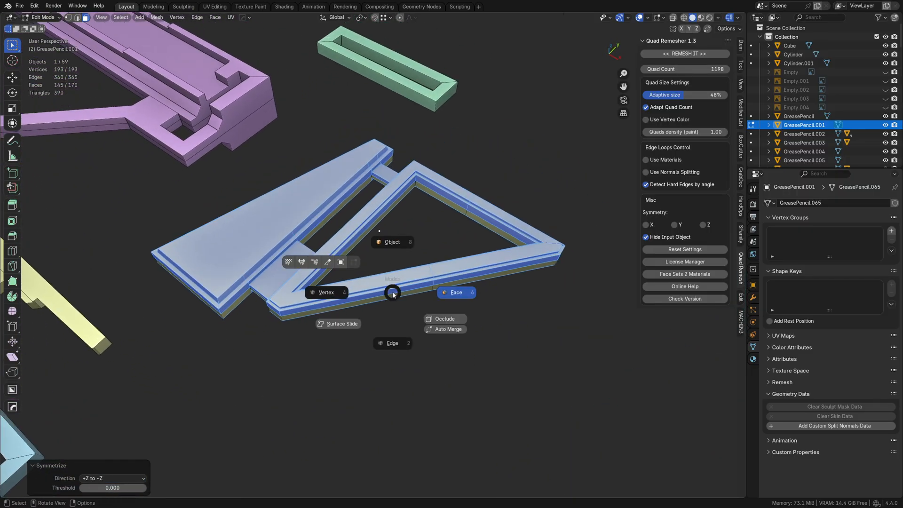
left_click(441, 249)
middle_click_drag(441, 249, 283, 245)
left_click(487, 221)
key("ctrl+Tab")
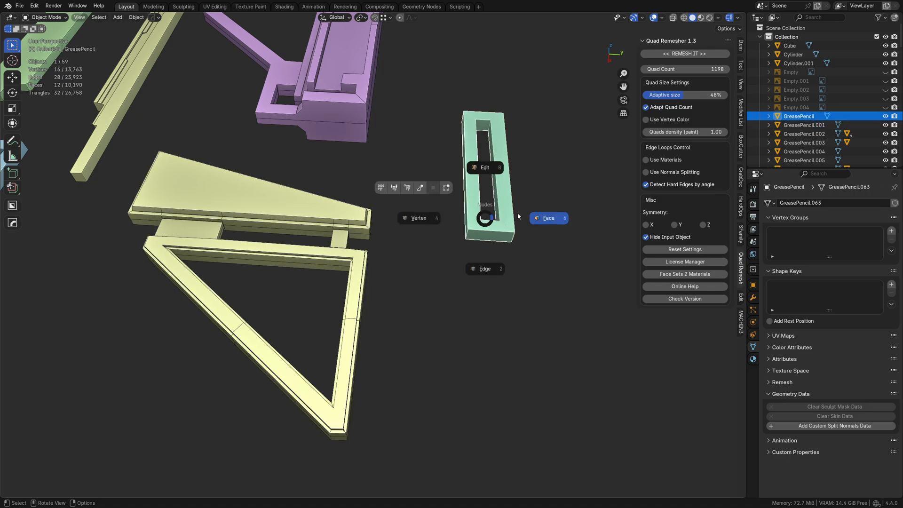
left_click(517, 212)
middle_click_drag(517, 213, 463, 249)
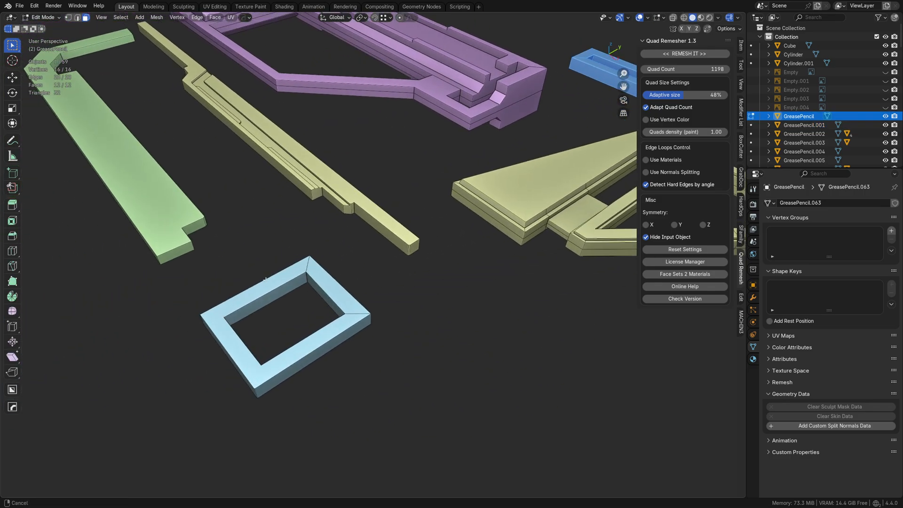
middle_click_drag(134, 218, 191, 253, "shift")
key("Tab")
left_click(185, 226)
left_click(184, 225)
middle_click_drag(293, 201, 337, 282, "shift")
key("ctrl+Tab")
left_click(397, 300)
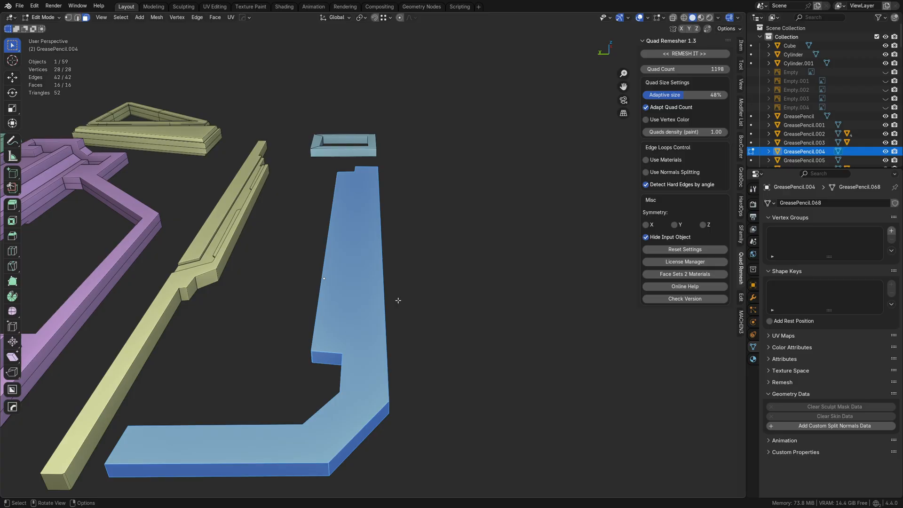
middle_click_drag(381, 255, 359, 336)
key("Tab")
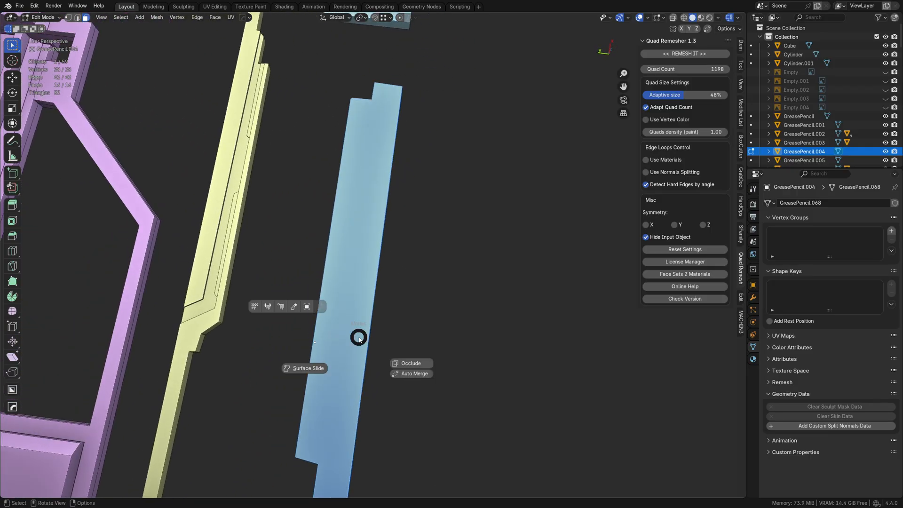
left_click(363, 291)
Delete the two small rectangular frame objects.
scroll(373, 252, "down", 3)
middle_click_drag(400, 210, 435, 261, "shift")
left_click(436, 259)
left_click(274, 149, "shift")
key("x")
left_click(271, 151)
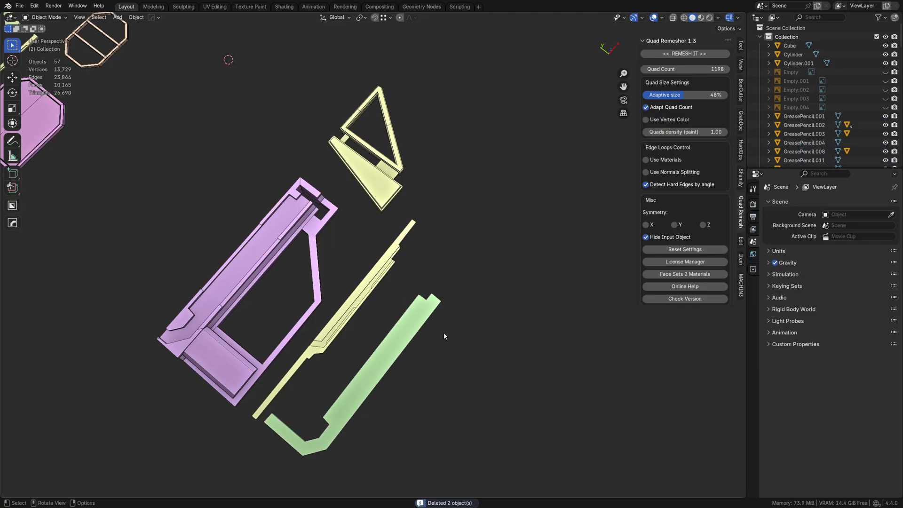
left_click(405, 345)
In the top view, move the purple frame and the yellow triangular part up in Y, close to the world origin.
middle_click_drag(350, 342, 392, 254)
middle_click_drag(456, 246, 413, 292)
key("KP_7")
left_click_drag(363, 202, 482, 331)
key("g")
left_click(474, 177)
Move the stepped yellow strip by about 2.07 m in Y so it lies just below the purple frame.
left_click_drag(398, 387, 398, 387)
key("g")
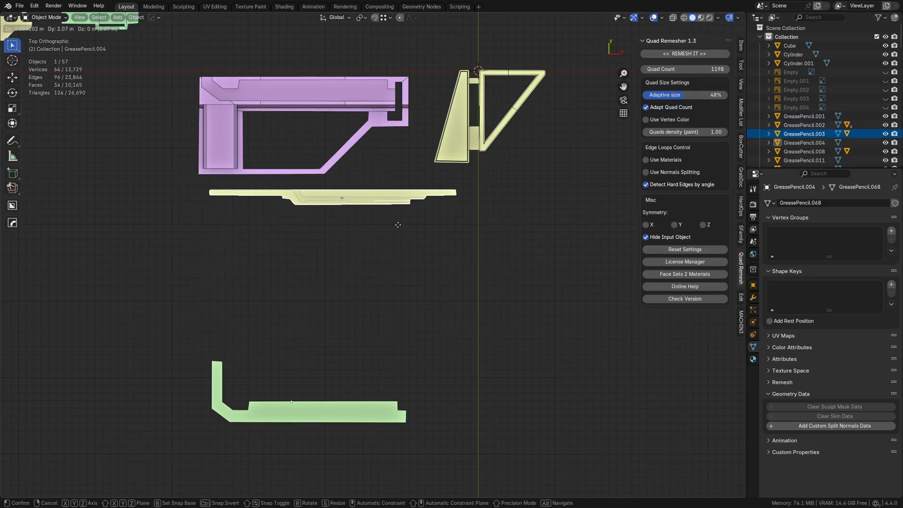
left_click(388, 221)
Move the long green part about -0.118 m in X and 2.073 m in Y, with Z locked, below the yellow strip.
left_click(362, 410)
key("g")
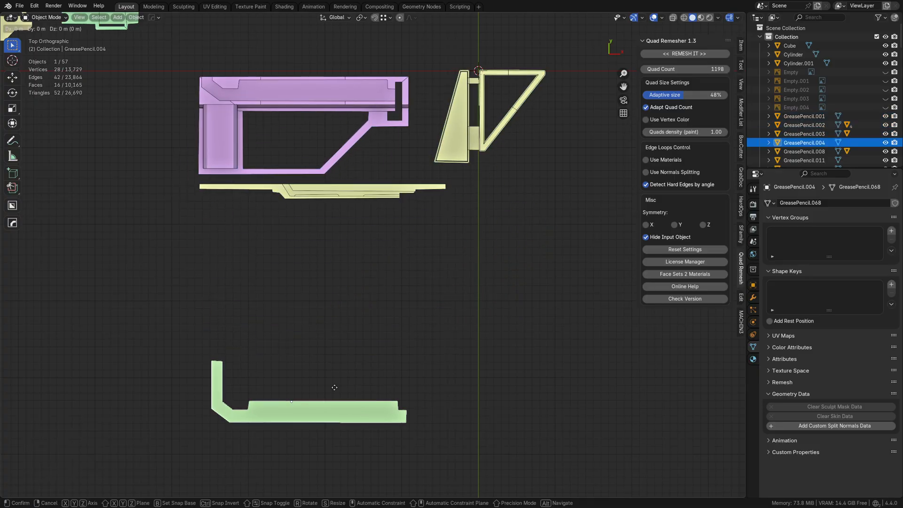
key("shift+z")
left_click(330, 218)
middle_click_drag(352, 286, 369, 412, "shift")
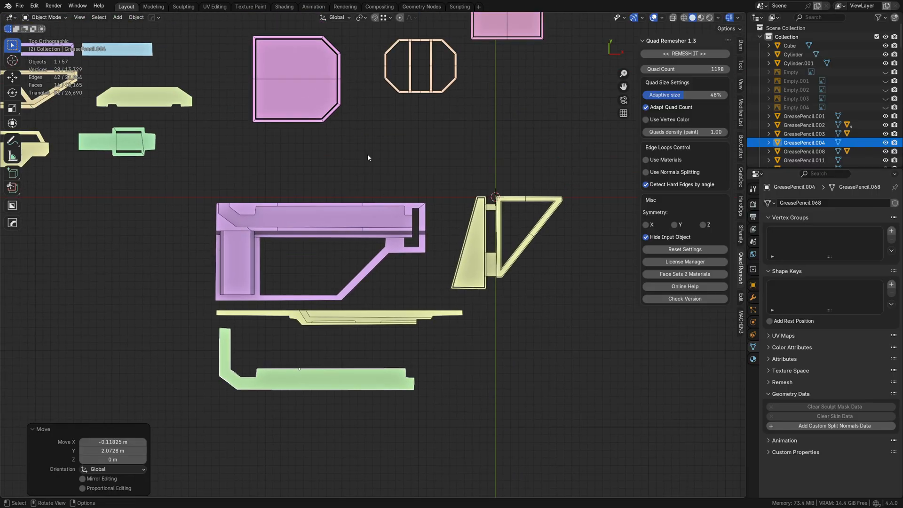
left_click(368, 155)
Duplicate the purple frame in place and rotate the copy -90° in the right view so it stands upright.
left_click(365, 277)
middle_click_drag(366, 280, 244, 175)
key("KP_3")
key("shift+d")
right_click(437, 343)
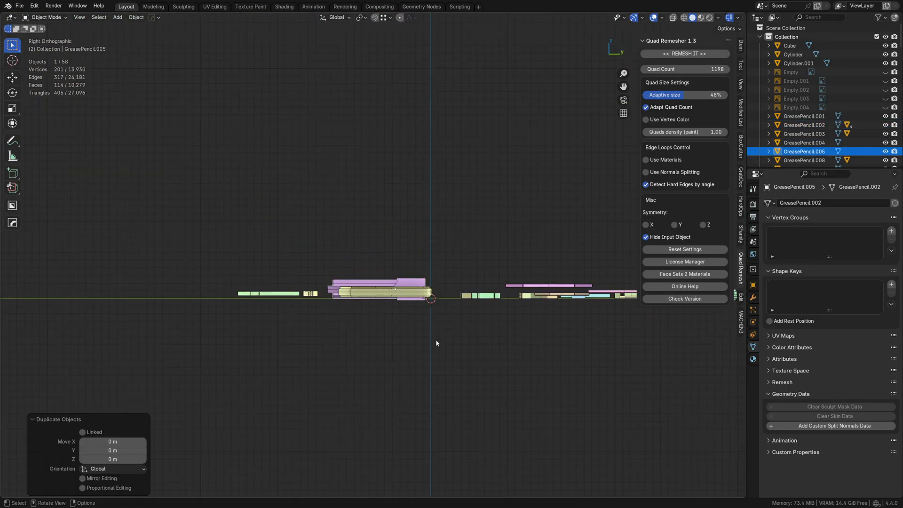
key("r")
left_click(442, 233)
Move the upright frame copy about -3.42 m in Y and 0.81 m in Z, clear of the other parts.
key("g")
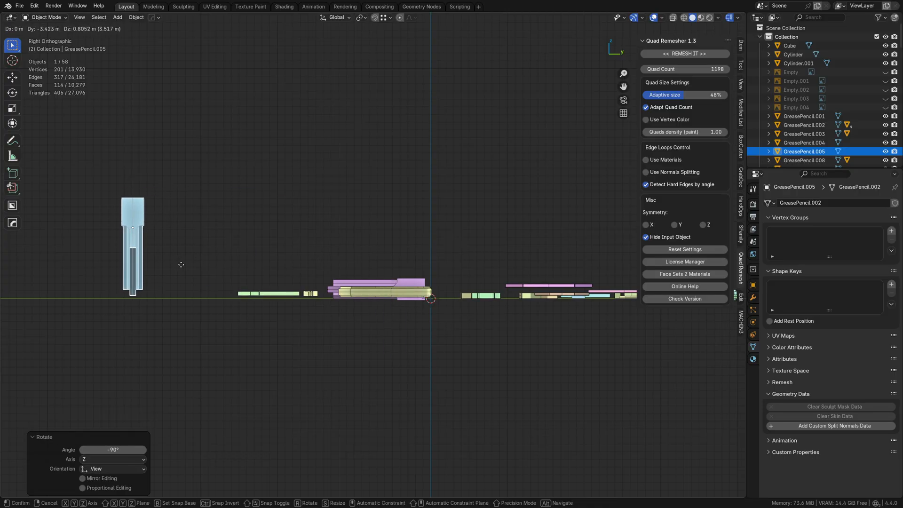
left_click(261, 295)
middle_click_drag(260, 295, 342, 298, "shift")
Duplicate the upright frame and place the copy about -2.02 m along Y.
key("shift+d")
key("x")
key("y")
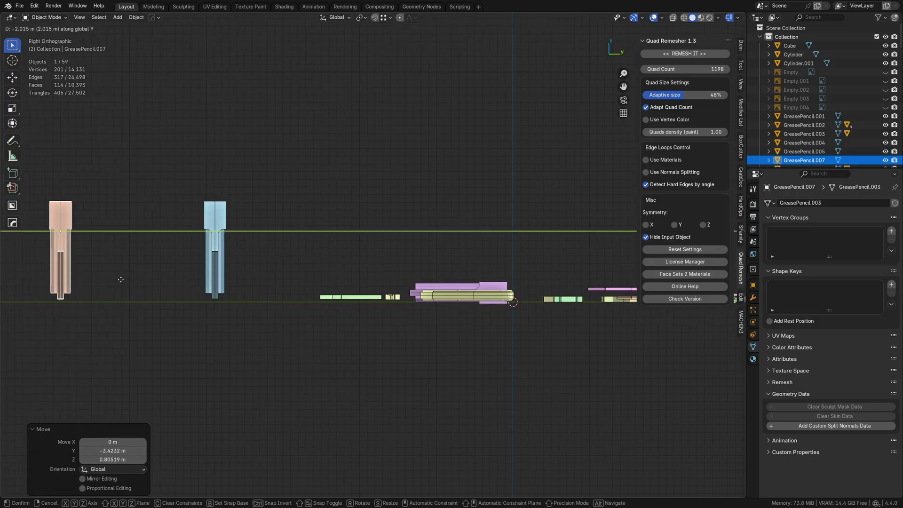
left_click(121, 278)
middle_click_drag(196, 303, 299, 308, "shift")
Set the snapping preset to the absolute grid, with Closest as the snap base.
key("ctrl+shift+Tab")
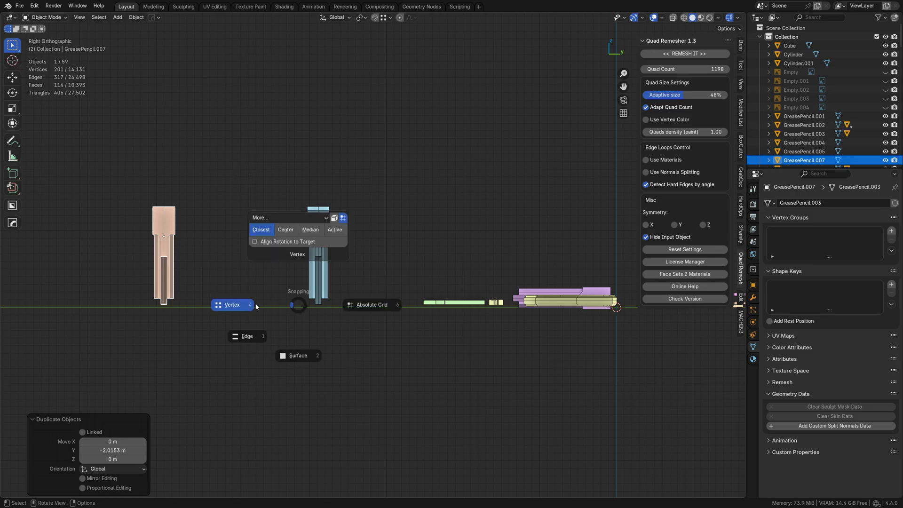
left_click(359, 310)
left_click(384, 19)
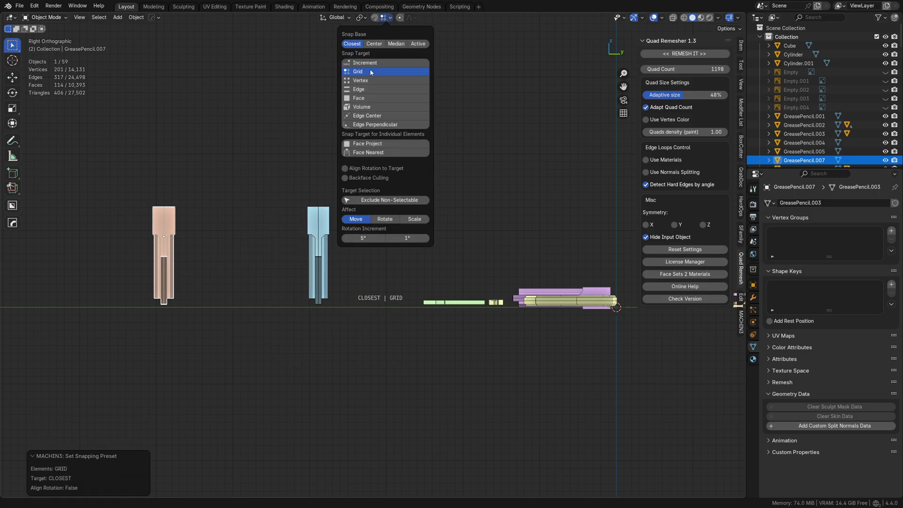
Align both upright frames along Y with grid snapping, shifting the blue one about -0.114 m.
key("g")
key("y")
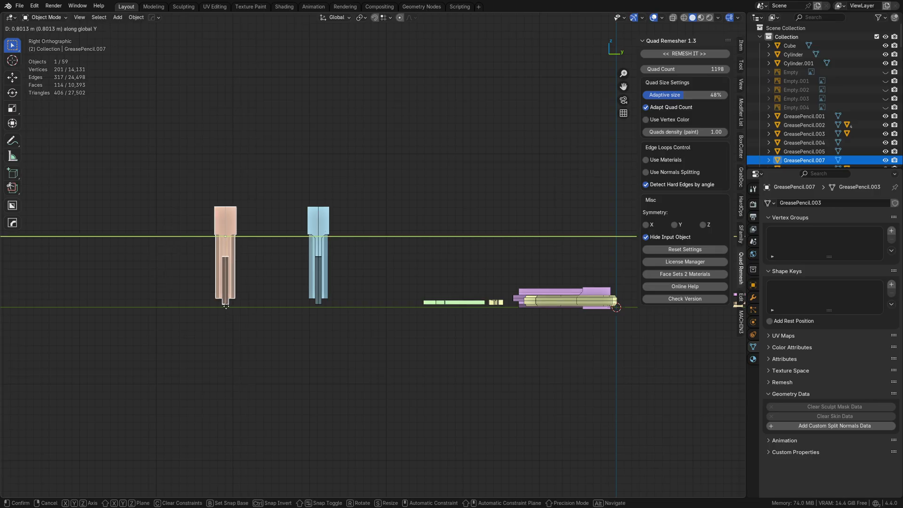
left_click(159, 306)
left_click(318, 283)
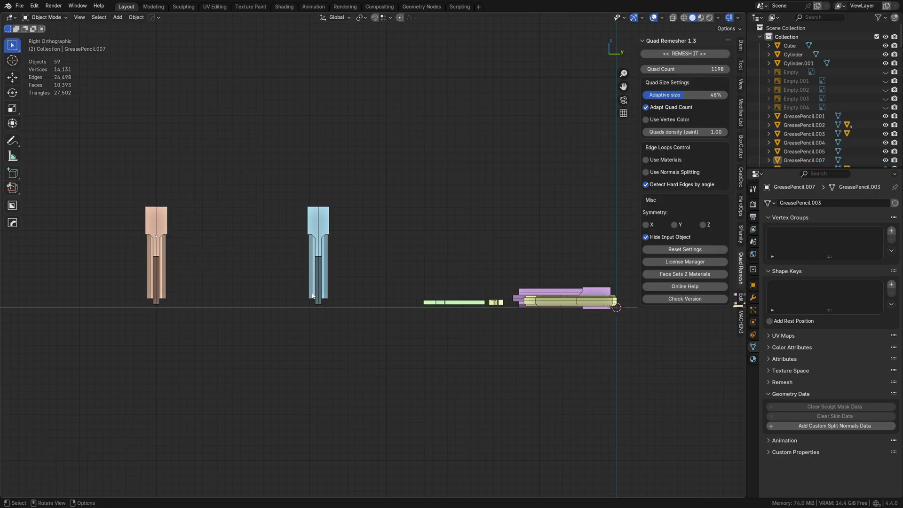
key("g")
key("y")
left_click(306, 290)
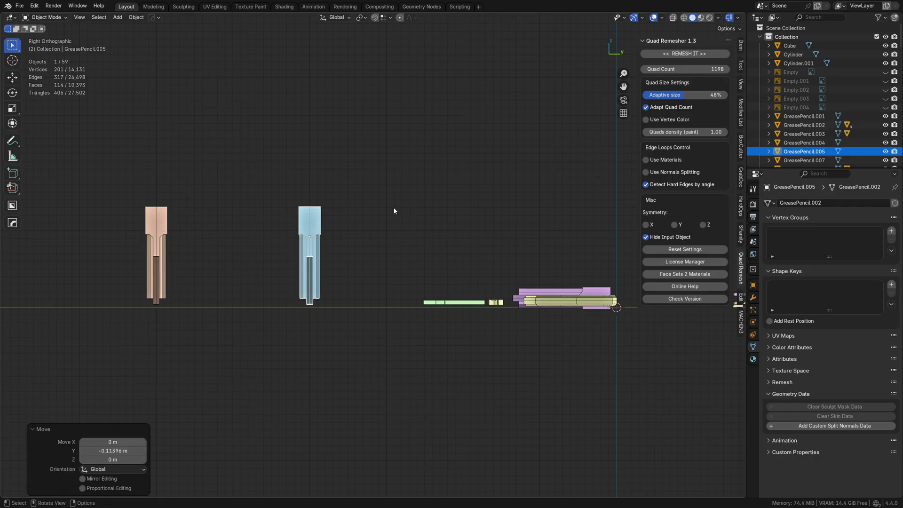
In the top view, move the yellow triangular part about -0.84 m in X and -2.67 m in Y, beside the blue frame.
left_click(395, 210)
middle_click_drag(362, 221, 254, 306)
middle_click_drag(395, 336, 379, 291)
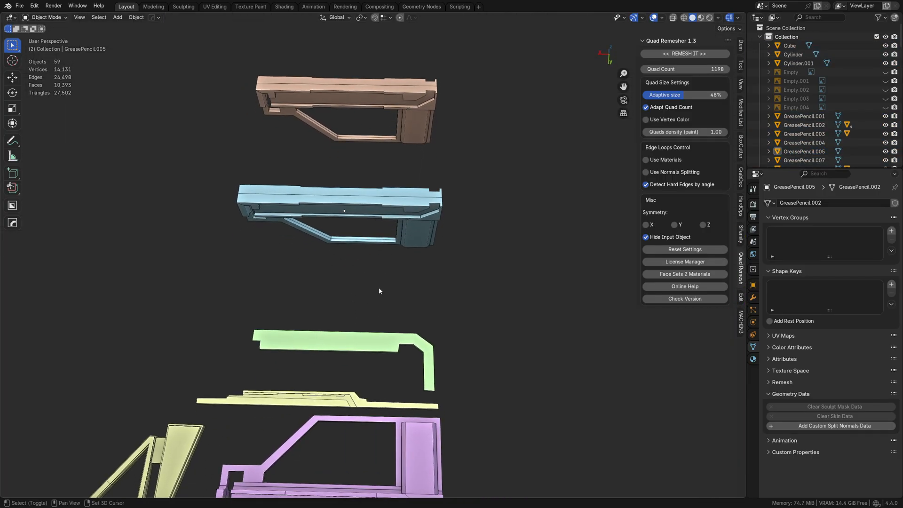
middle_click_drag(350, 371, 331, 380)
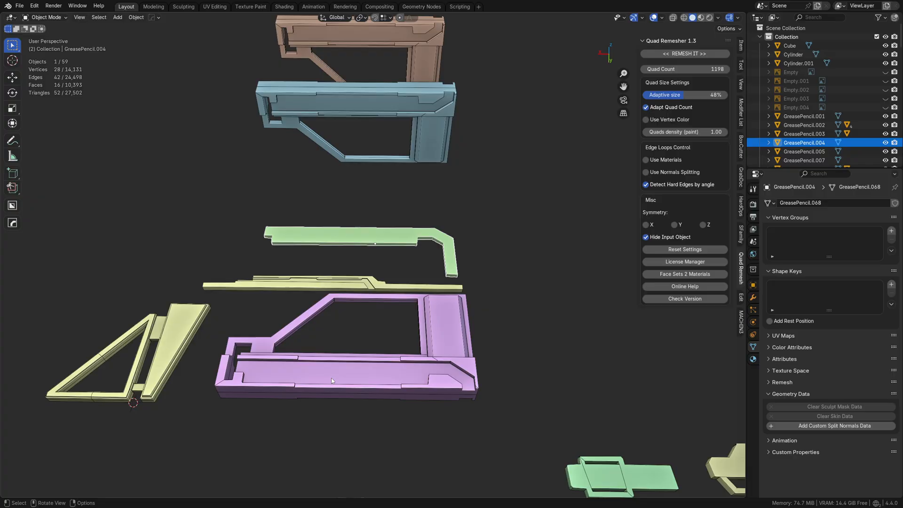
left_click(173, 366)
middle_click_drag(212, 324, 490, 381)
key("g")
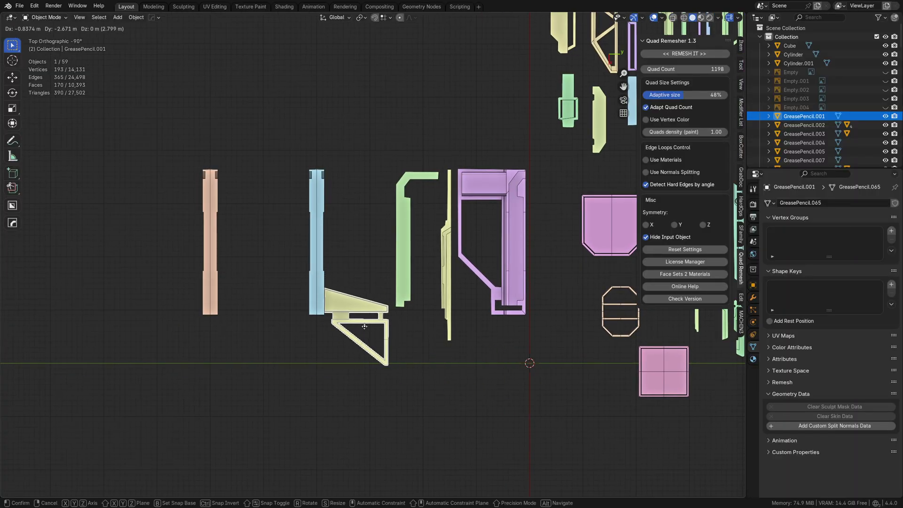
left_click(365, 326)
Rotate the yellow triangular part -90° in the side view so it stands upright.
key("r")
right_click(357, 334)
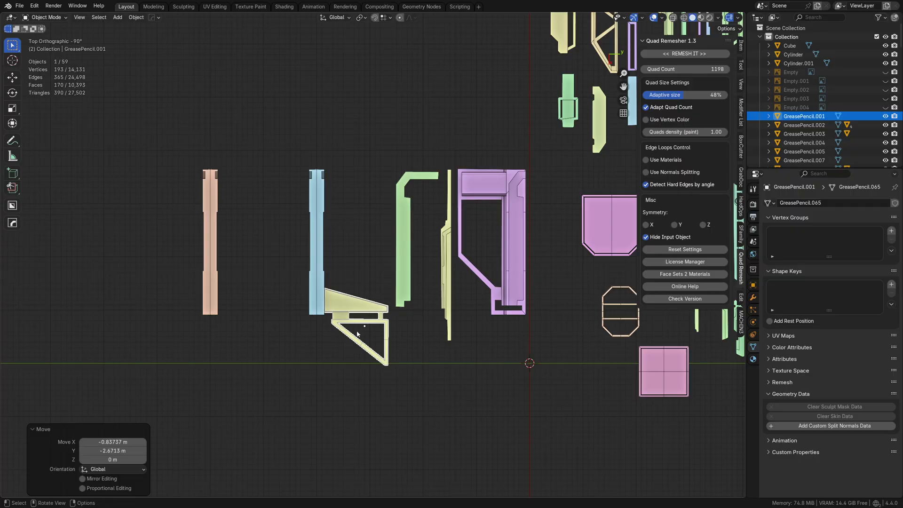
middle_click_drag(357, 334, 394, 346)
key("r")
left_click(423, 259)
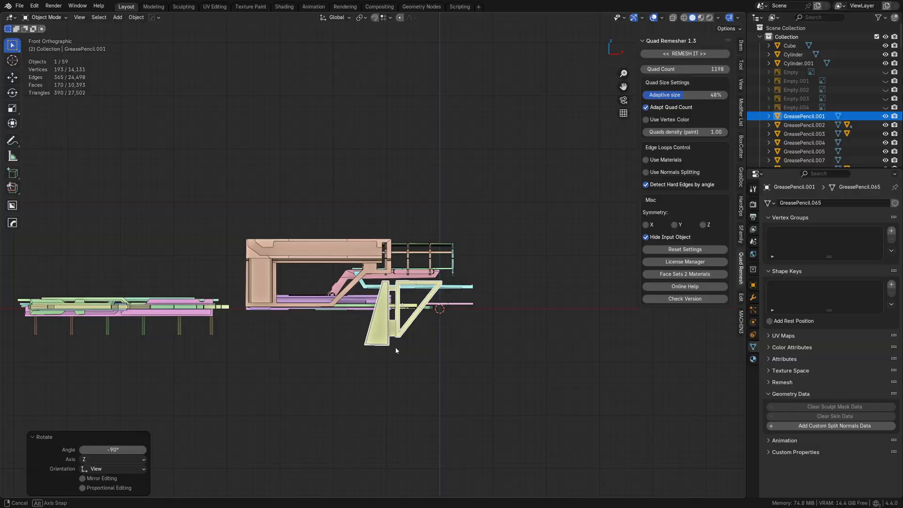
Move the upright triangular part -2.1 m in X, 2.02 m in Z and -2.9 m in Y, onto the orange frame.
key("g")
left_click(290, 193)
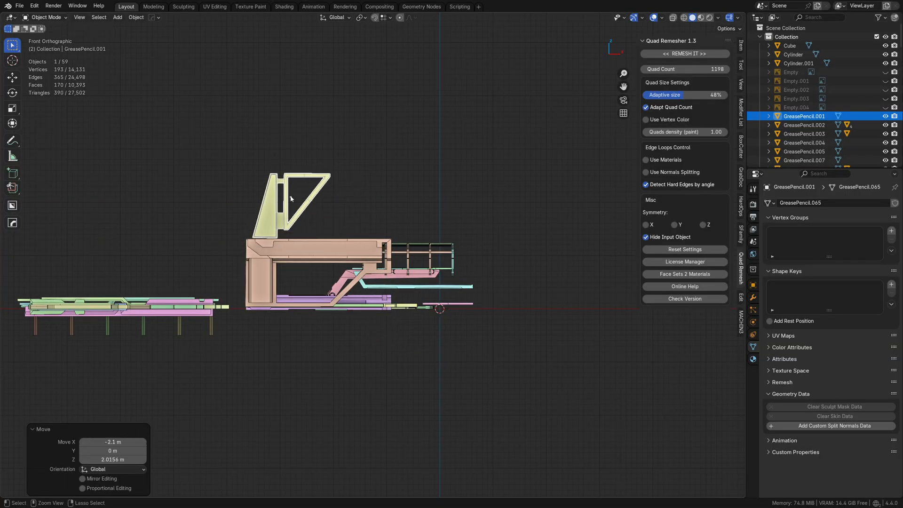
middle_click_drag(470, 206, 390, 242)
key("g")
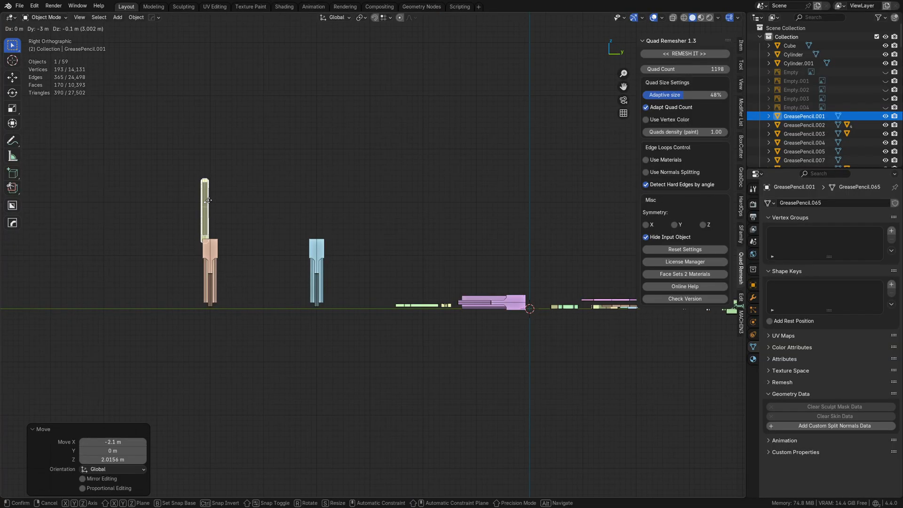
left_click(210, 196)
Shift the triangular part 2.1 m along X to the far end of the orange frame.
middle_click_drag(221, 282, 298, 324)
key("g")
key("y")
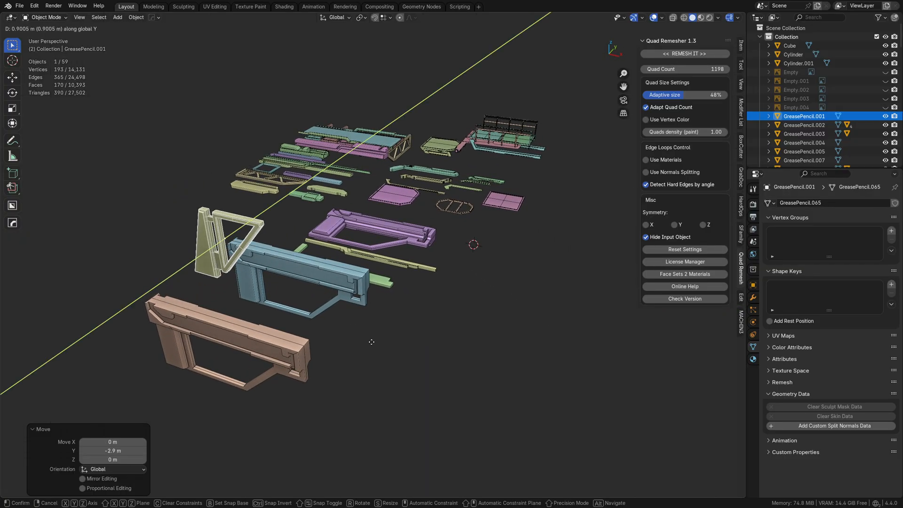
key("x")
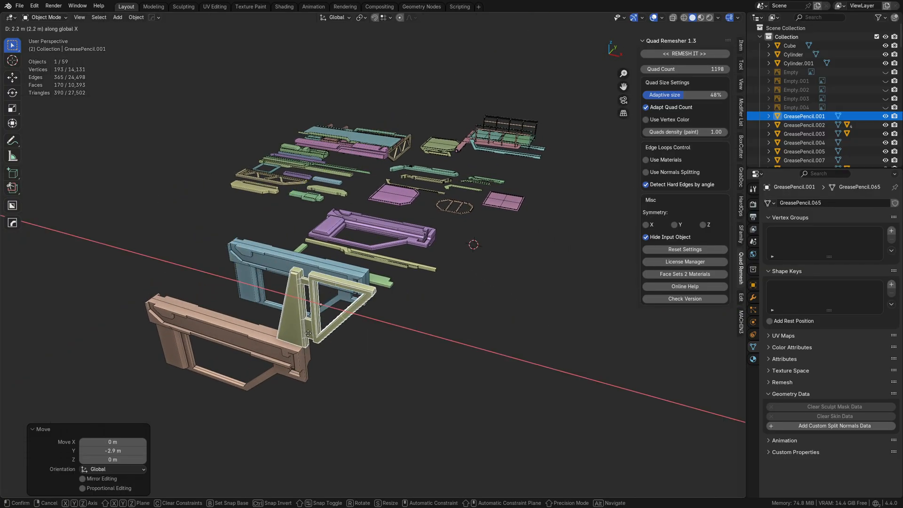
left_click(317, 334)
Duplicate the triangular part and place the copy along Y on top of the blue frame.
middle_click_drag(318, 335, 291, 339)
key("shift+d")
key("x")
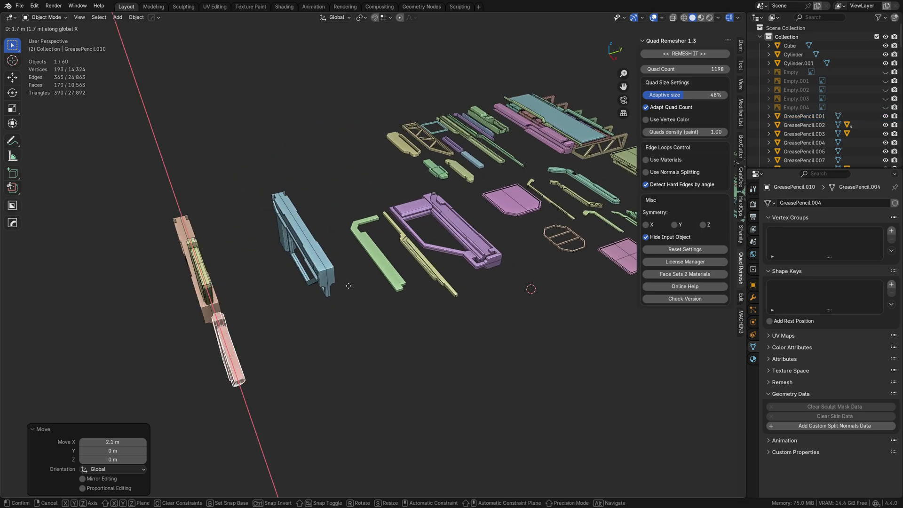
key("y")
left_click(349, 285)
middle_click_drag(348, 286, 376, 332)
left_click(352, 260)
key("Tab")
left_click(345, 244)
key("alt+a")
Add a cube and, in the top view, move it about -2.6 m in X and -5.1 m in Y, between the upright frames.
middle_click_drag(376, 332, 323, 263, "shift")
key("shift+a")
mouse_move(319, 178)
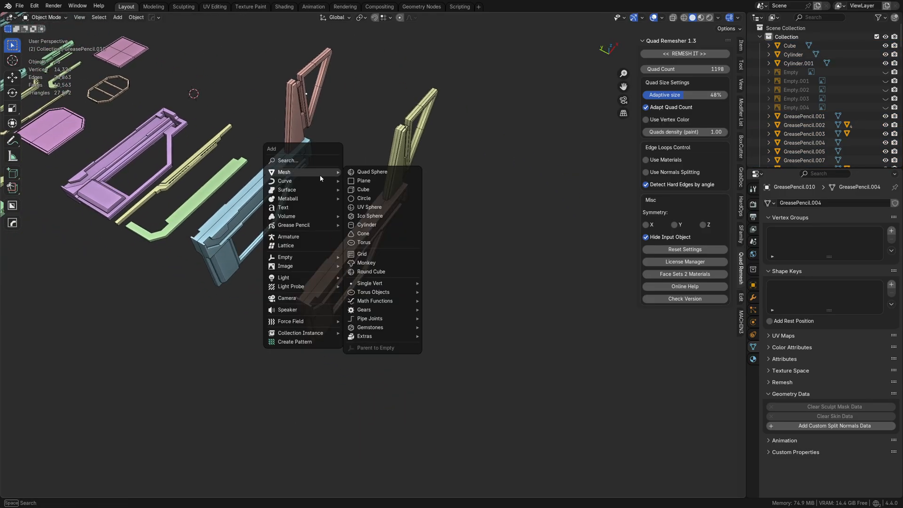
left_click(369, 188)
key("KP_7")
key("g")
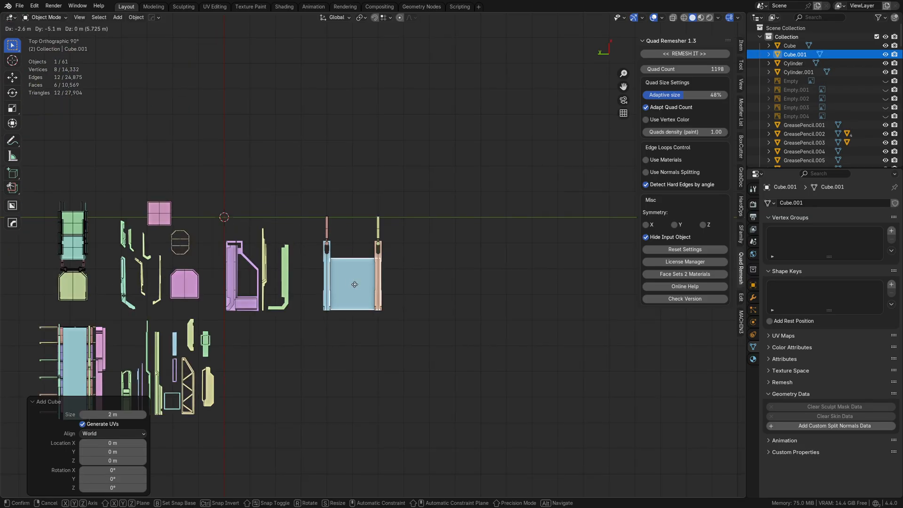
left_click(354, 284)
In Edit Mode, flatten the cube into a slab by scaling it to 0.05 along Z.
key("Tab")
left_click(414, 284)
middle_click_drag(445, 350, 417, 294)
scroll(417, 294, "up", 4)
key("s")
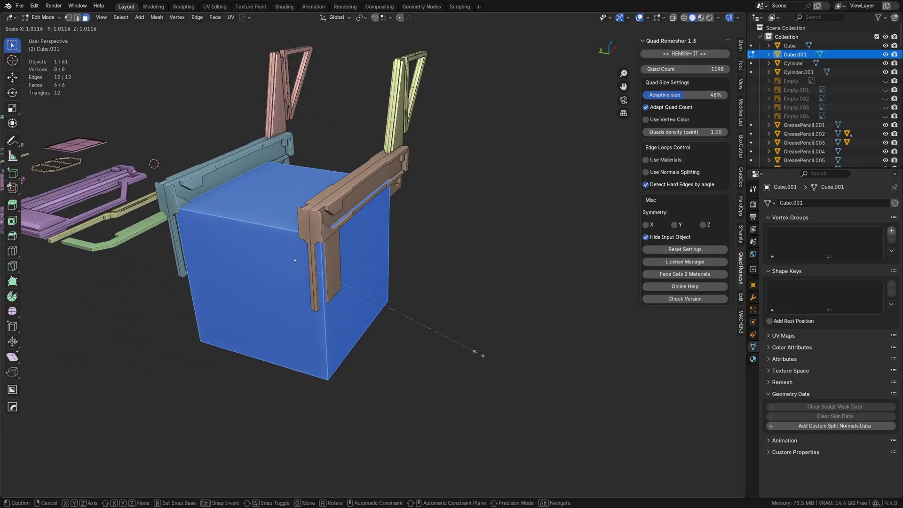
key("z")
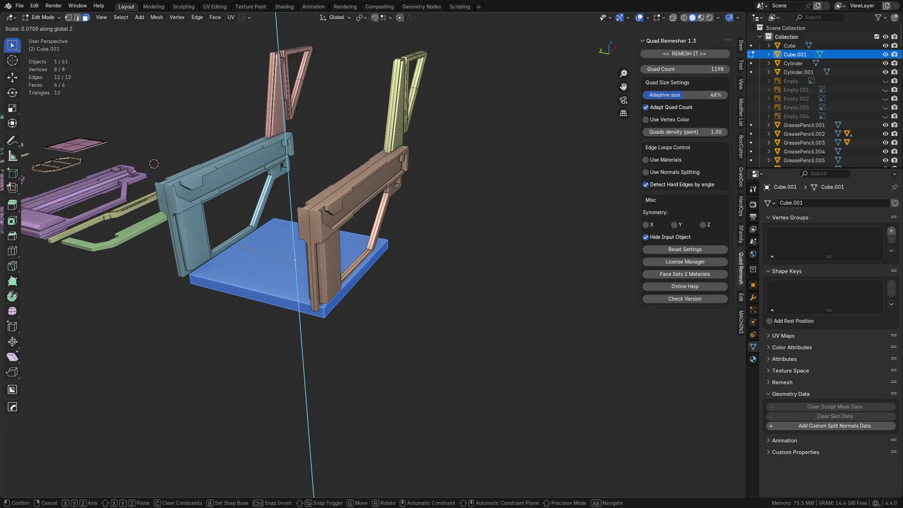
left_click(295, 260)
Raise the slab's mesh about 1.36 m in Z to the top of the two frames.
key("g")
key("z")
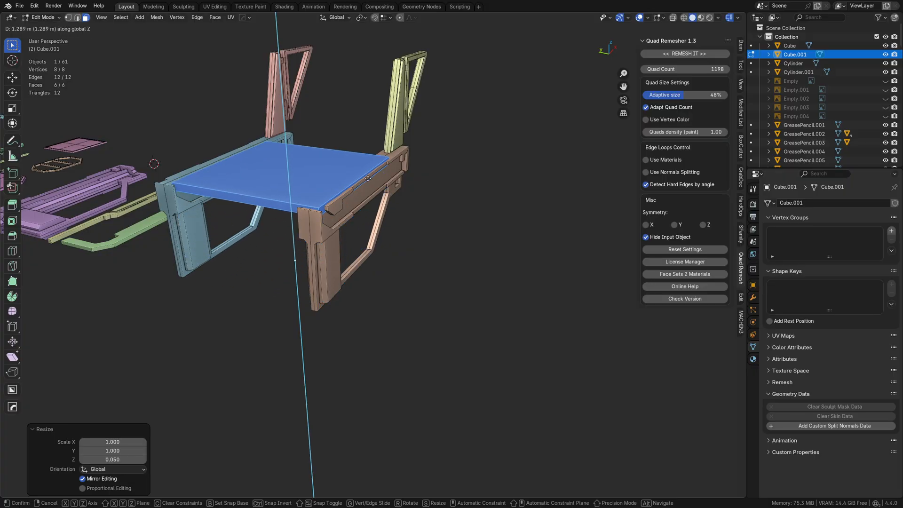
left_click(376, 130)
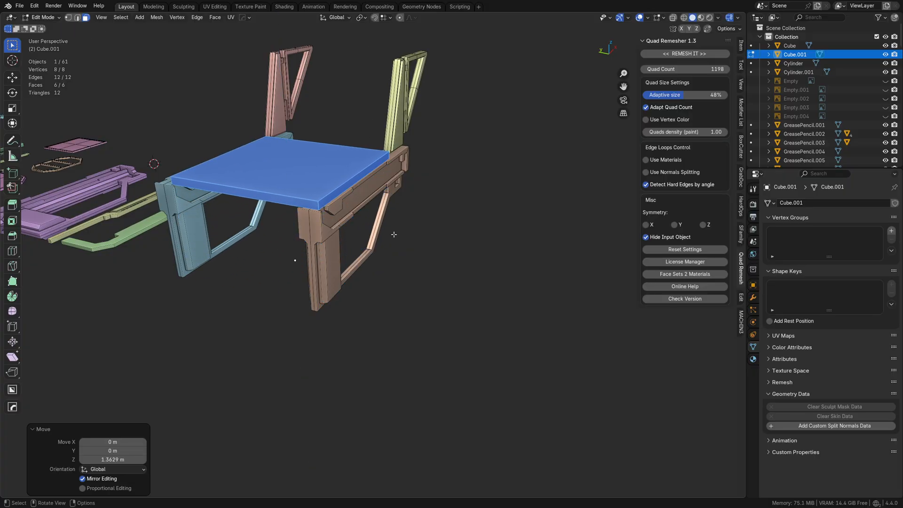
left_click(397, 216)
In the top view, move the yellow triangular part -1 m in X and 0.9 m in Y, over the middle of the slab.
left_click(395, 97)
key("KP_7")
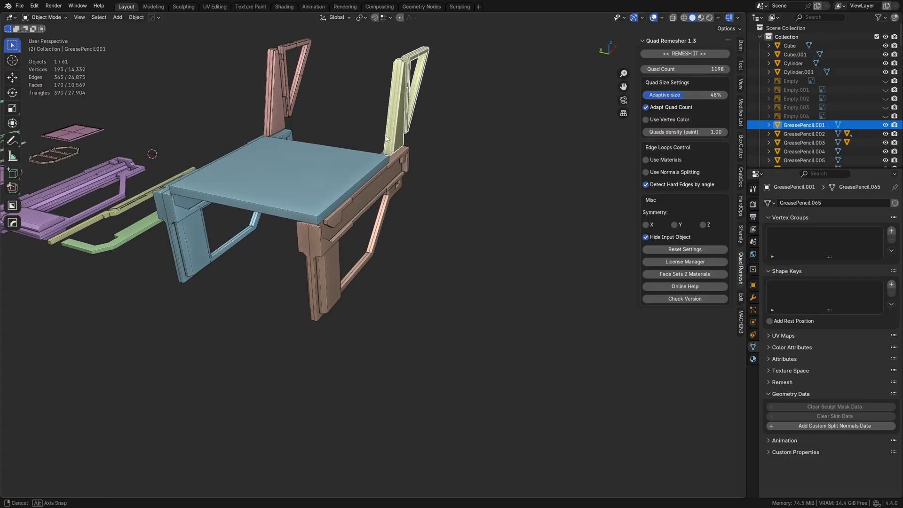
key("g")
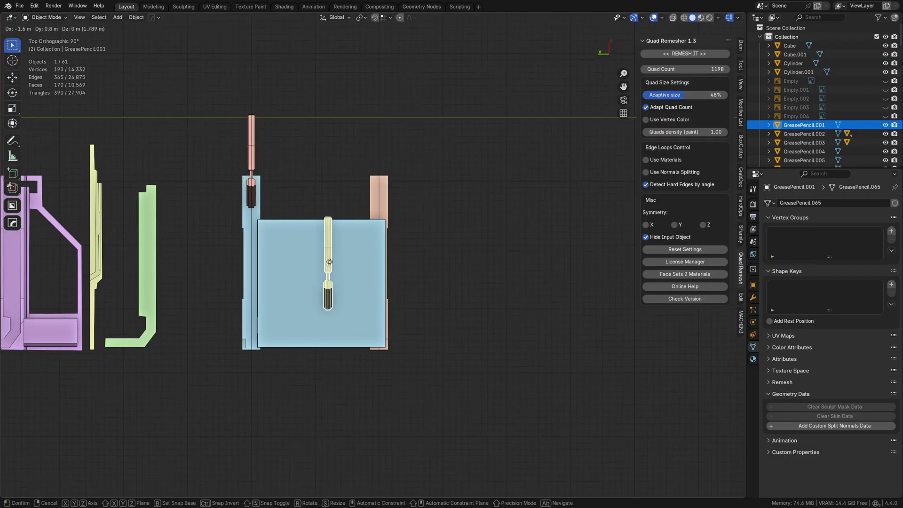
left_click(323, 228)
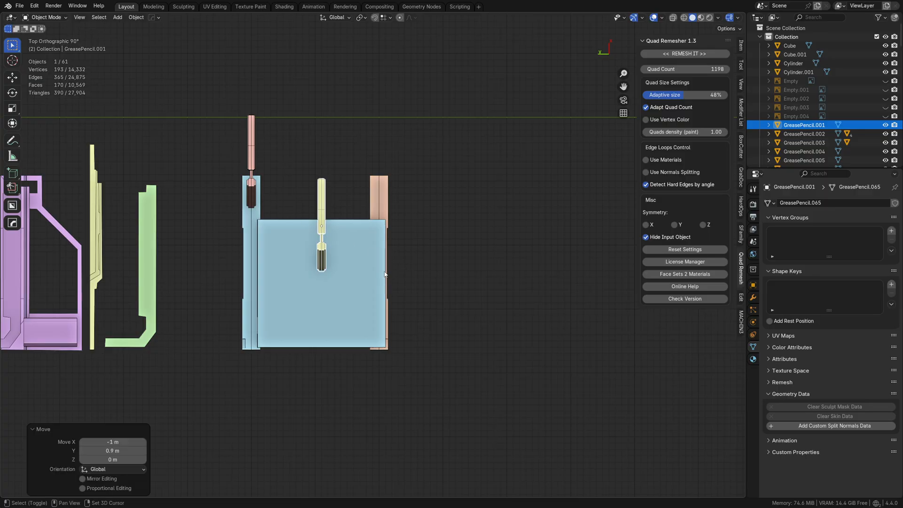
Move the yellow triangular part along Z to adjust its height relative to the blue slab.
middle_click_drag(348, 279, 256, 158)
middle_click(321, 138, "alt")
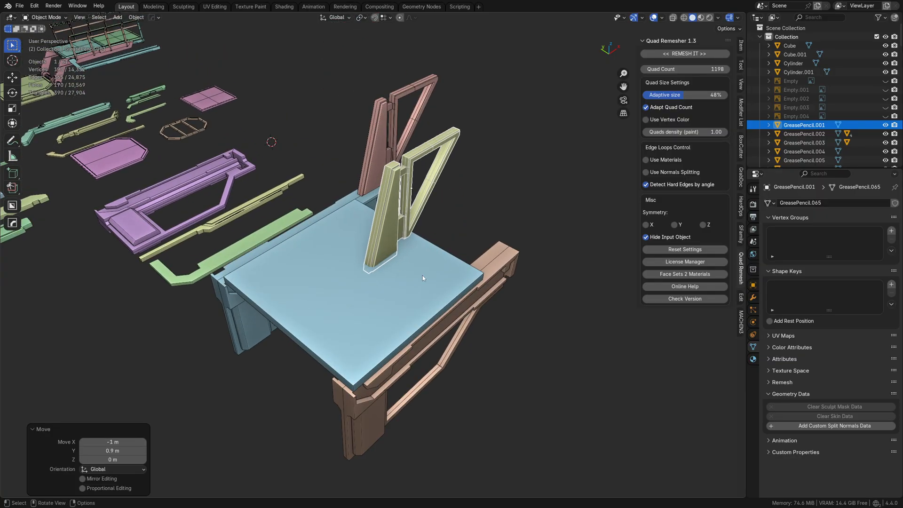
middle_click_drag(423, 275, 399, 256)
scroll(399, 256, "up", 2)
key("g")
key("z")
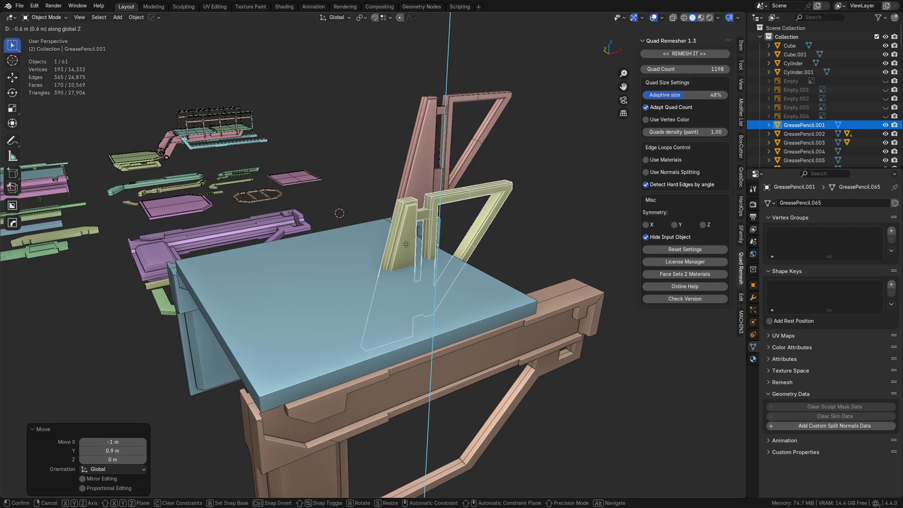
left_click(361, 284)
In Edit Mode, select the yellow part's bottom outer corner and set the object's origin there.
key("Tab")
scroll(412, 312, "up", 6)
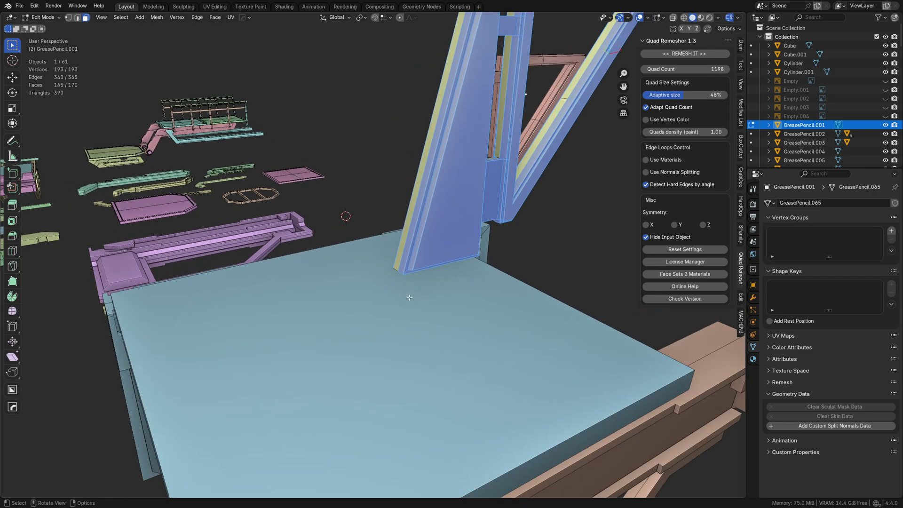
left_click(454, 309)
middle_click_drag(459, 319, 383, 190)
scroll(408, 250, "up", 3)
key("shift+s")
left_click(394, 316)
key("Tab")
Lower the yellow triangular part about 0.26 m in Z onto the slab.
scroll(379, 225, "down", 3)
key("g")
key("z")
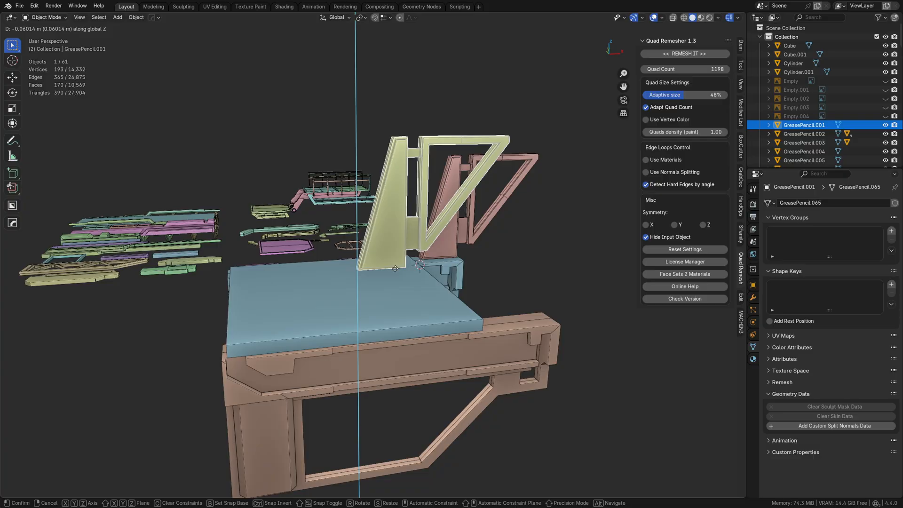
left_click(394, 262)
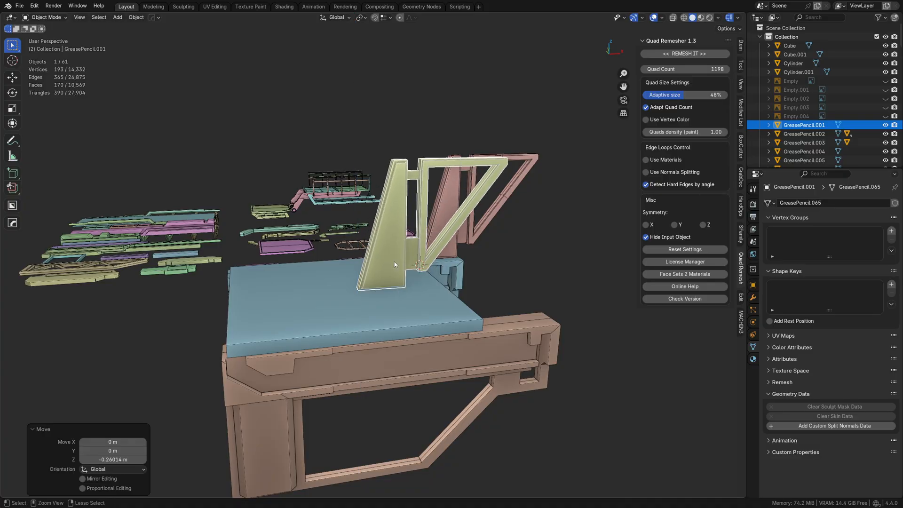
Duplicate the yellow triangular part in place and rotate the copy -140° about its origin in the top view.
key("KP_7")
key("shift+d")
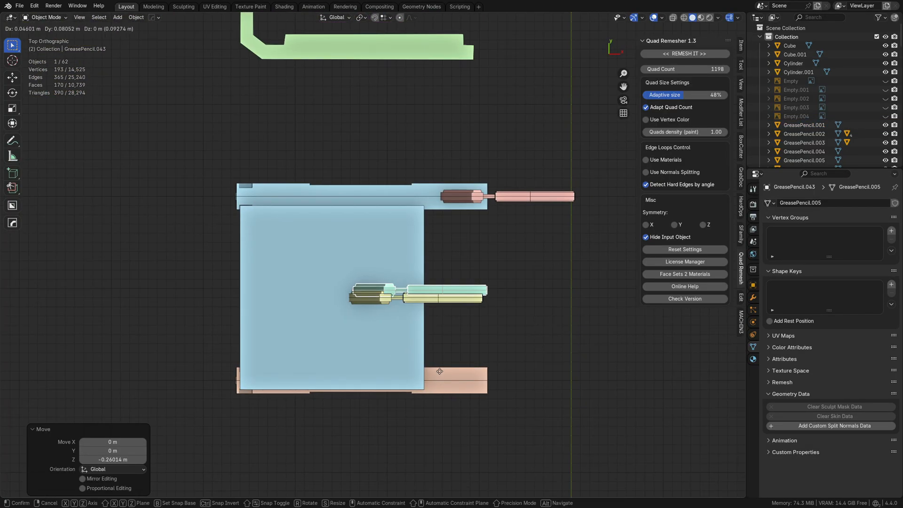
key("Escape")
key("r")
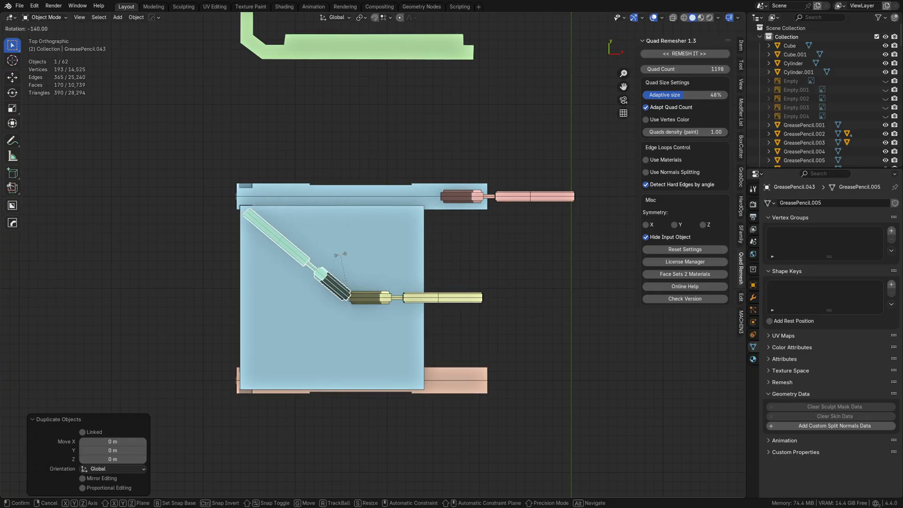
left_click(340, 255)
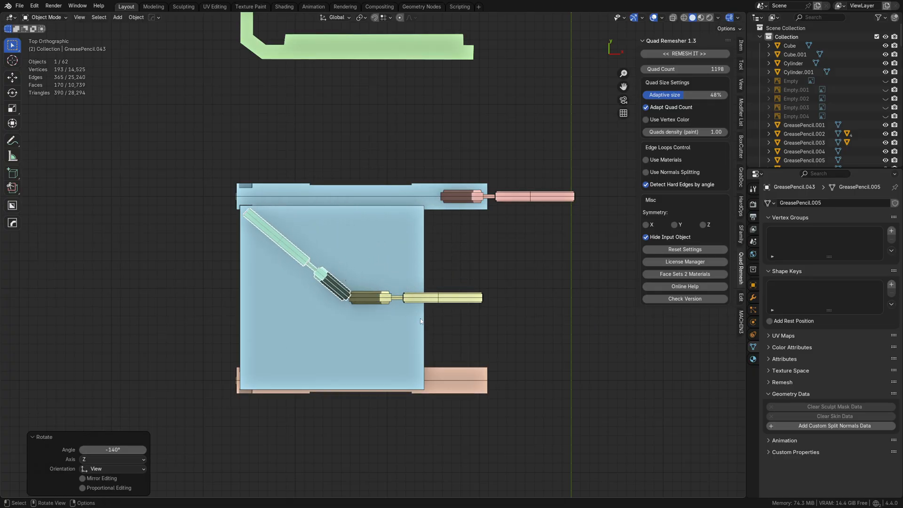
Replace the rotated copy with an in-place duplicate of the yellow arm turned -120°, and repeat the duplication for a third arm.
key("Delete")
key("shift+d")
key("Escape")
key("r")
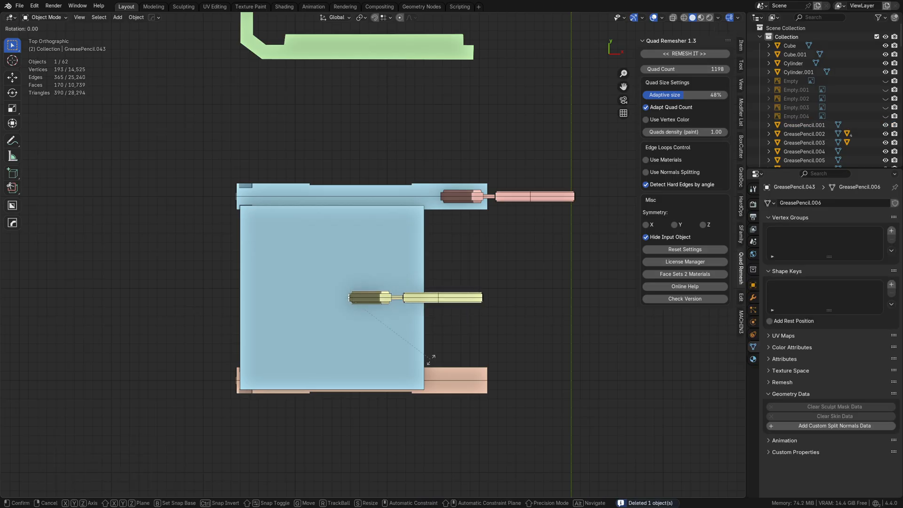
left_click(339, 240)
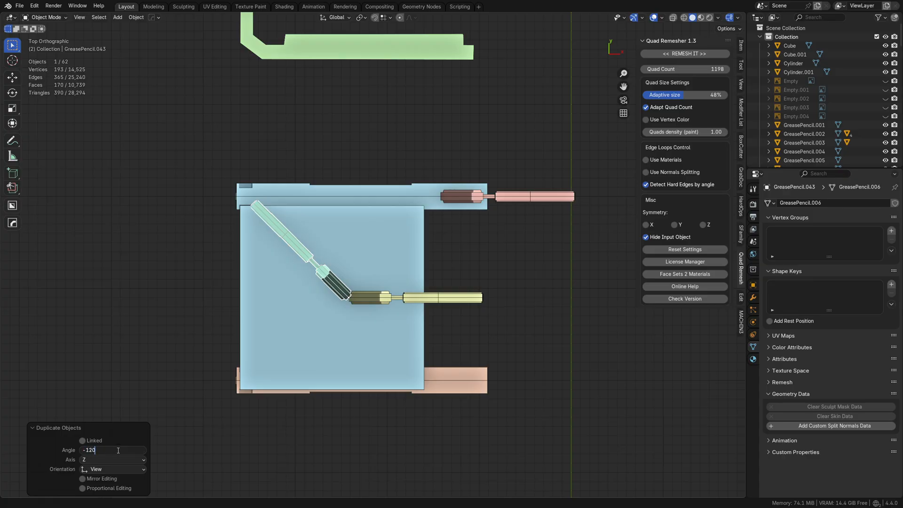
key("Return")
key("shift+r")
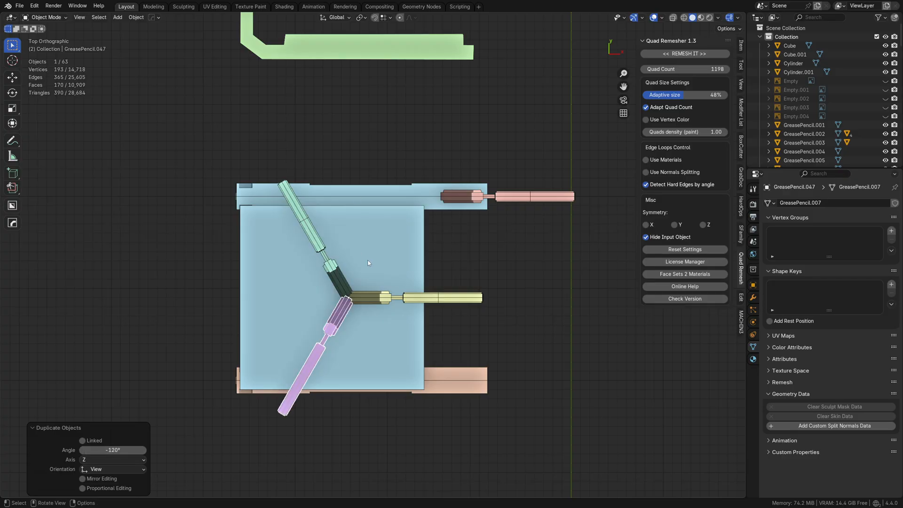
Delete the spare pink triangular part beside the slab.
left_click(387, 298, "shift")
left_click(332, 270, "shift")
middle_click_drag(333, 272, 358, 275)
left_click(453, 239)
key("x")
left_click(454, 237)
Select the three radiating triangular arms and scale them together to 0.6.
left_click(389, 250)
left_click(318, 261, "shift")
left_click(328, 204, "shift")
left_click(369, 268, "shift")
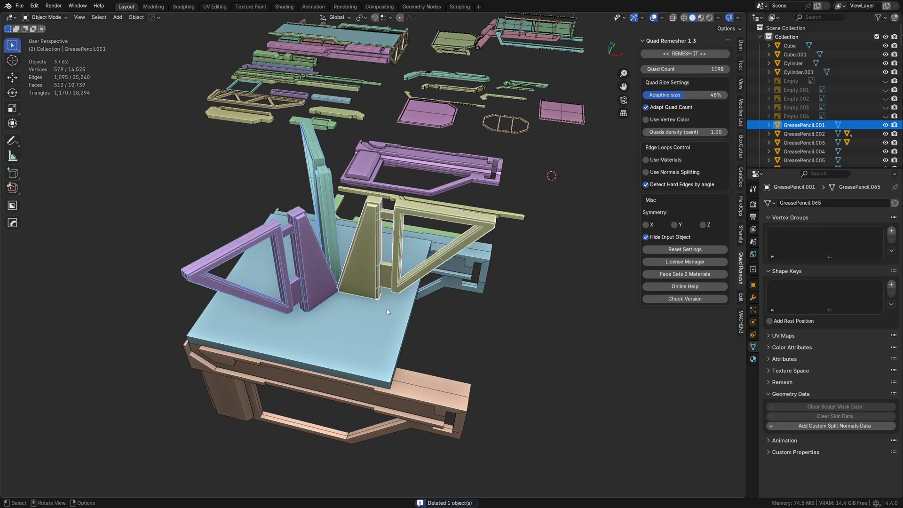
middle_click_drag(386, 309, 423, 242, "alt")
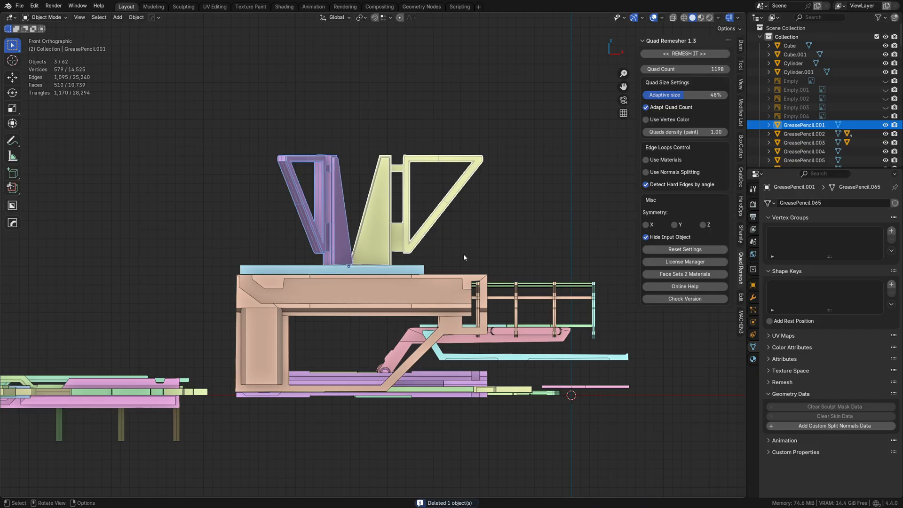
key("s")
left_click(438, 264, "ctrl")
Raise the three arms along Z well above the slab and deselect them.
middle_click_drag(446, 236, 344, 271)
key("g")
key("z")
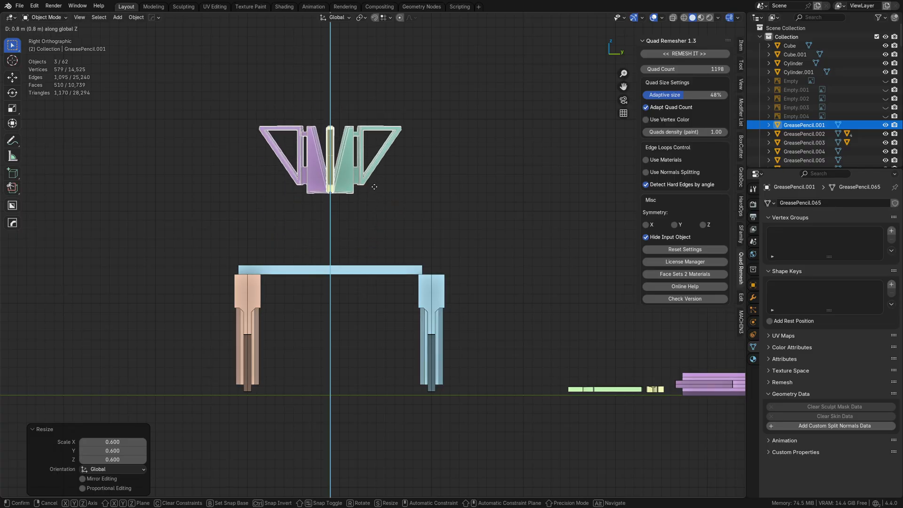
left_click(376, 143)
middle_click_drag(376, 143, 387, 257)
key("alt+a")
Snap the 3D cursor to the arms' shared origin and add a cylinder there.
key("shift+a")
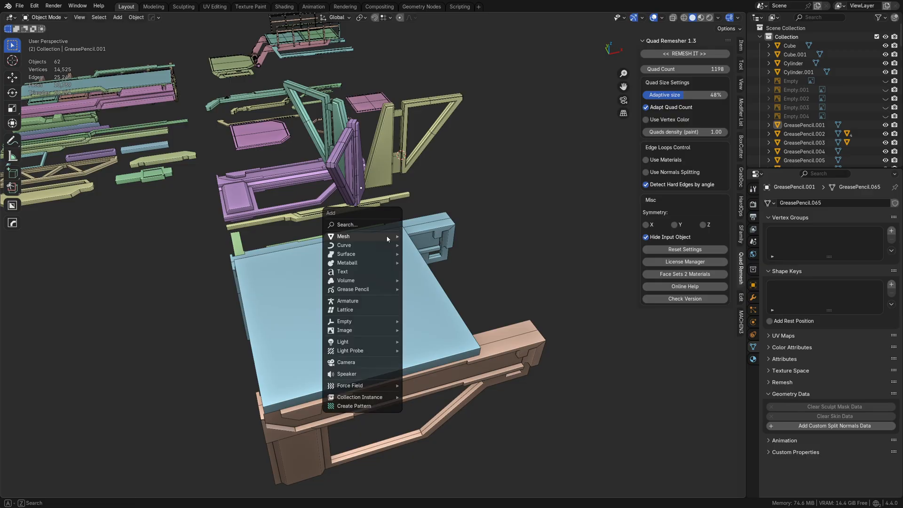
key("shift+s")
left_click(401, 234)
key("shift+a")
mouse_move(392, 238)
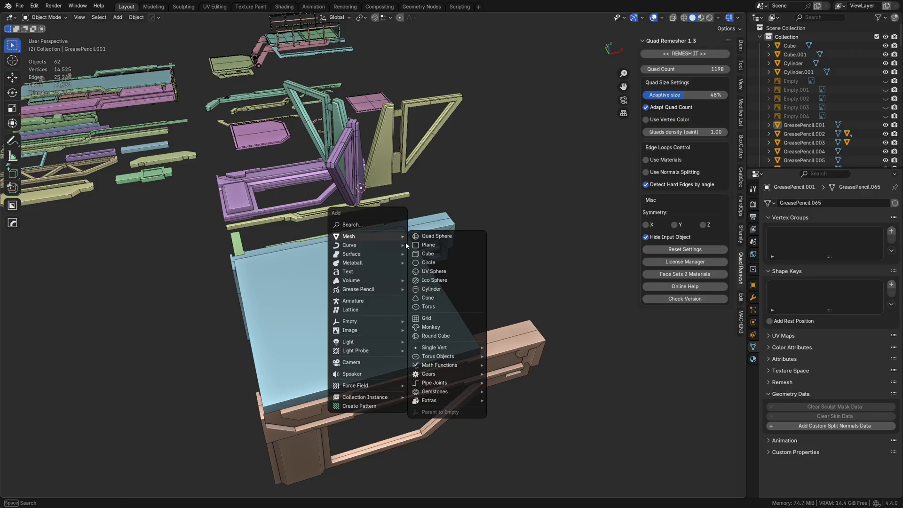
left_click(441, 292)
In Edit Mode, narrow the cylinder in X and Y into a thin post and lower it about 0.48 m onto the slab.
key("Tab")
key("s")
key("shift+z")
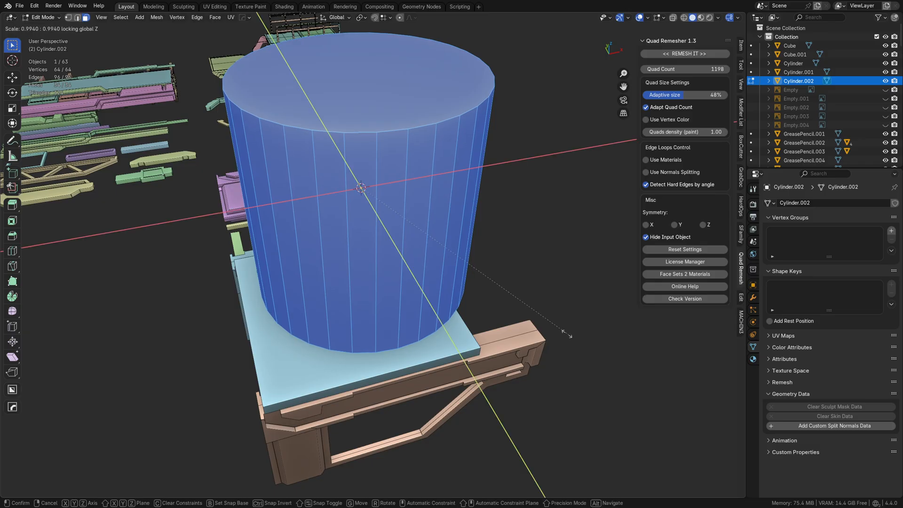
left_click(391, 211)
key("g")
key("z")
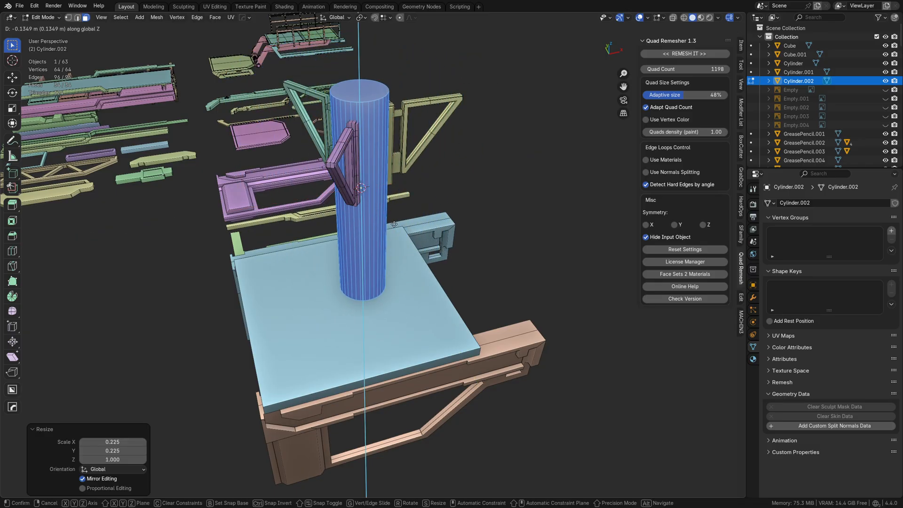
left_click(401, 256)
key("s")
key("shift+z")
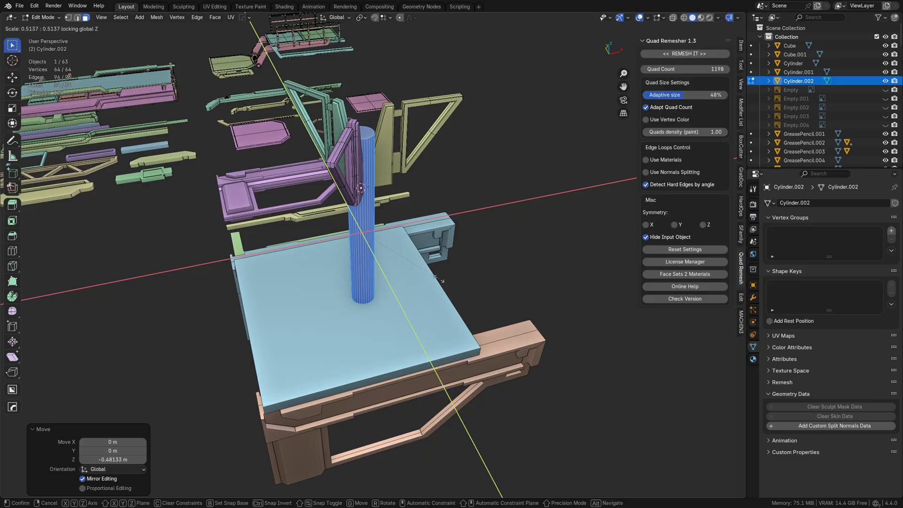
left_click(416, 260)
key("Tab")
Select the three arms and move them up along Z to the top of the post.
left_click(321, 125)
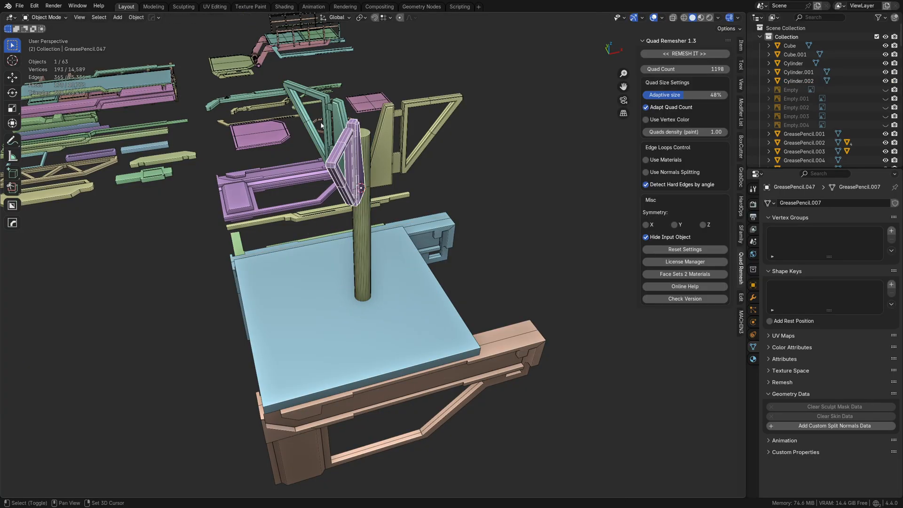
left_click(391, 130, "shift")
key("g")
key("z")
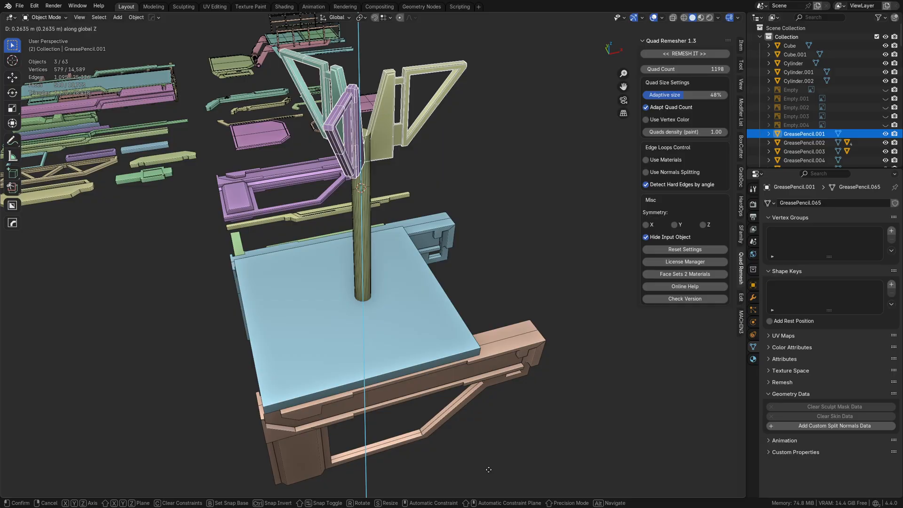
left_click(478, 333)
left_click(478, 269)
In Edit Mode, cut an edge loop near the post's base and inset the bottom band with zero thickness and about 0.099 m depth.
middle_click_drag(478, 269, 362, 288)
scroll(349, 269, "up", 3)
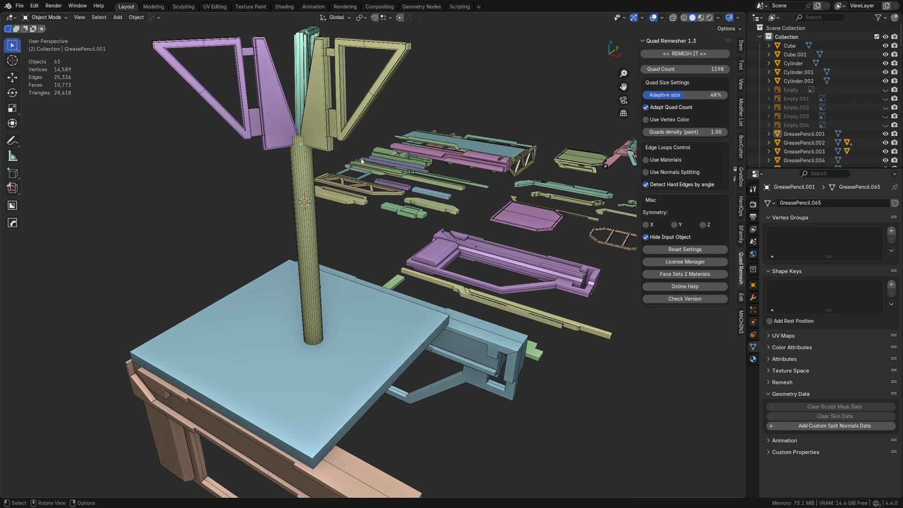
left_click(322, 295, "shift")
left_click(335, 307)
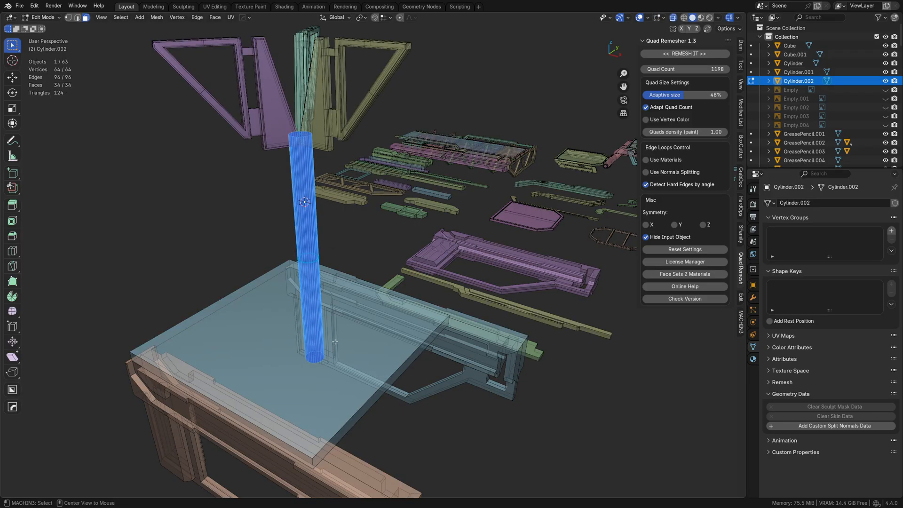
left_click(318, 327)
left_click(325, 392)
key("alt+z")
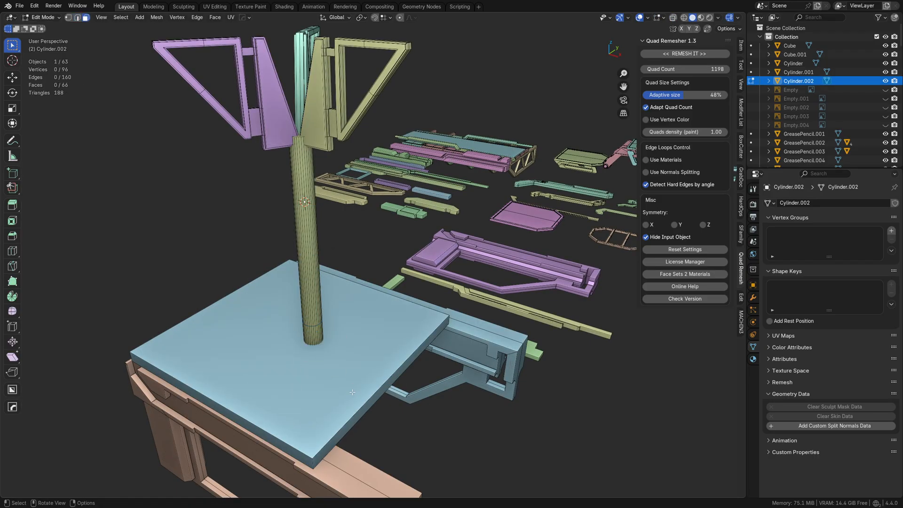
left_click(422, 369)
key("Tab")
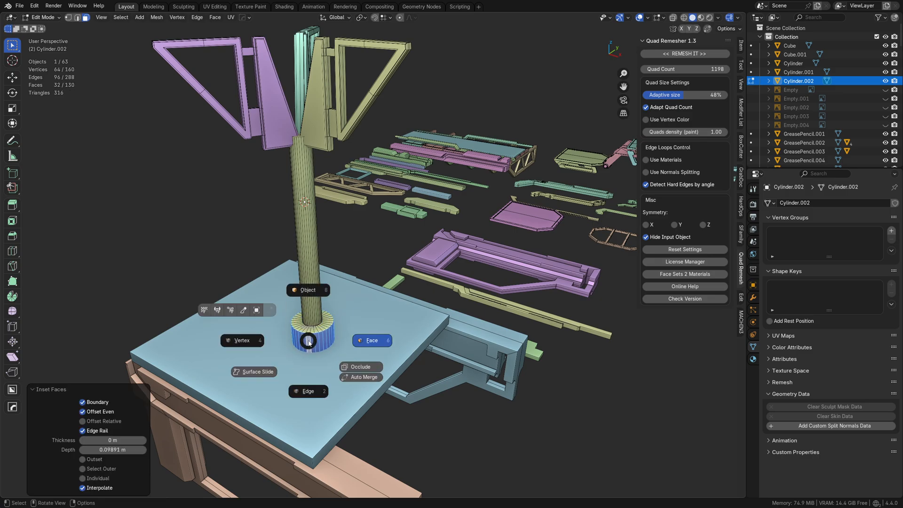
Select the top face ring of the post's base collar and lower it about 0.08 m in Z.
left_click(317, 330, "alt")
key("g")
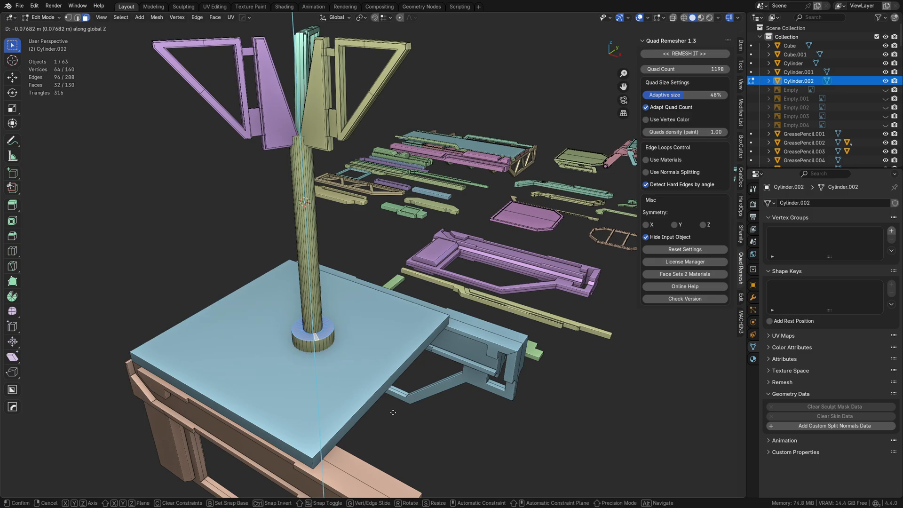
left_click(393, 412)
key("Tab")
In Edit Mode, select the two end faces at the yellow arm's outer tip and snap the 3D cursor to them.
middle_click_drag(378, 271, 374, 347, "shift")
left_click(380, 294)
left_click(397, 170)
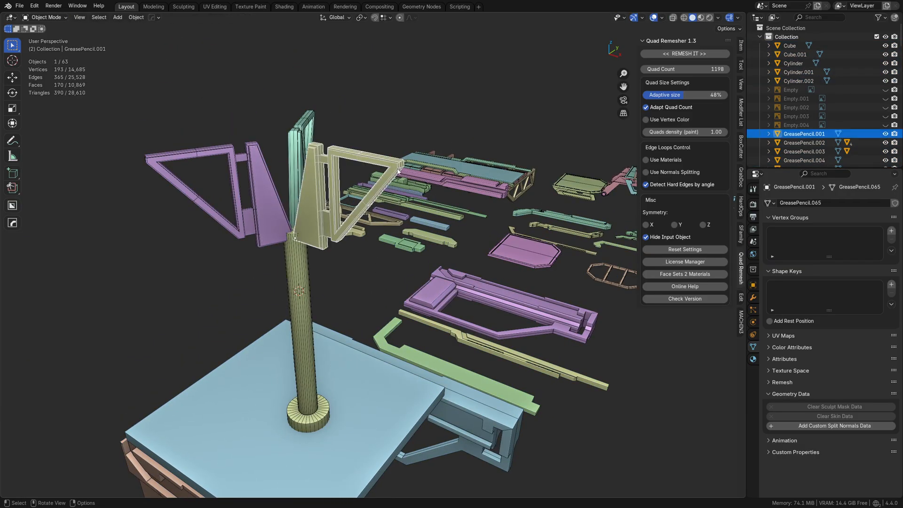
middle_click_drag(398, 172, 329, 276, "shift")
scroll(376, 238, "up", 2)
key("Tab")
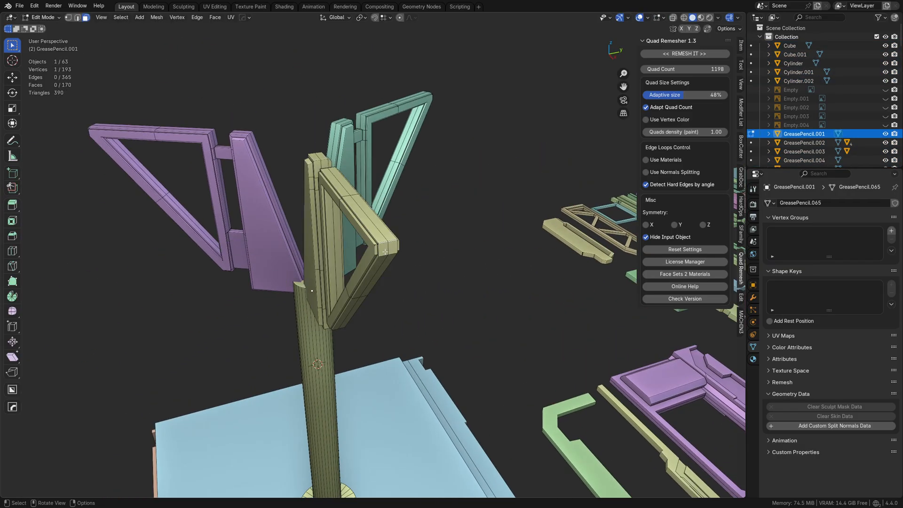
key("shift+s")
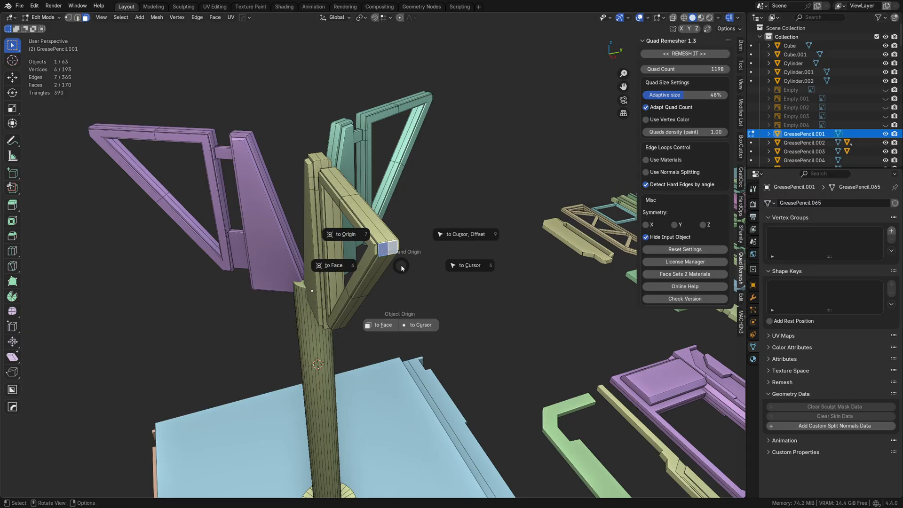
key("Escape")
key("Tab")
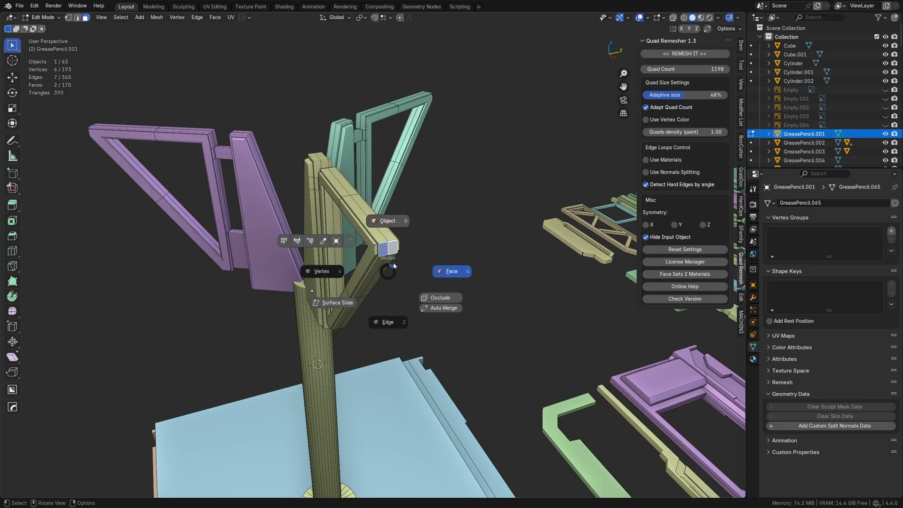
key("shift+a")
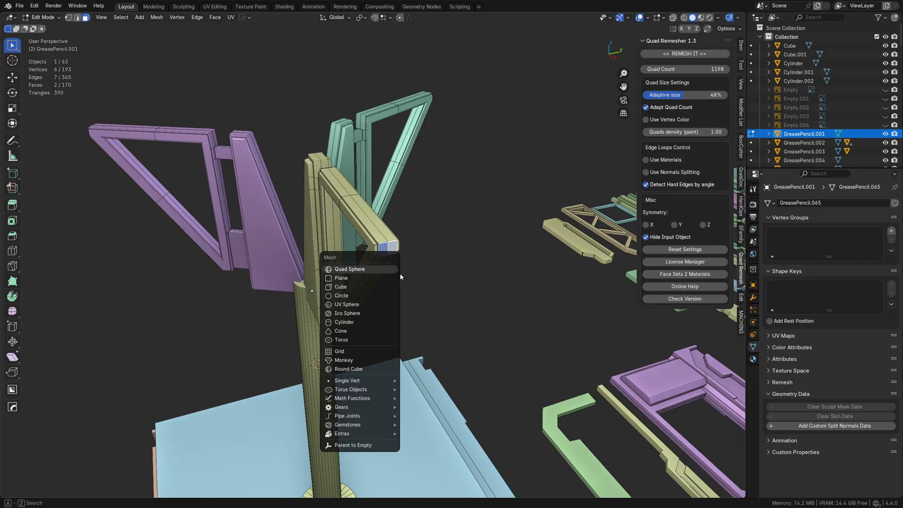
key("Escape")
key("shift+s")
left_click(397, 286)
Add a cube at the cursor within the yellow arm's mesh and shrink it with successive scales of 0.177 and 0.296.
key("shift+a")
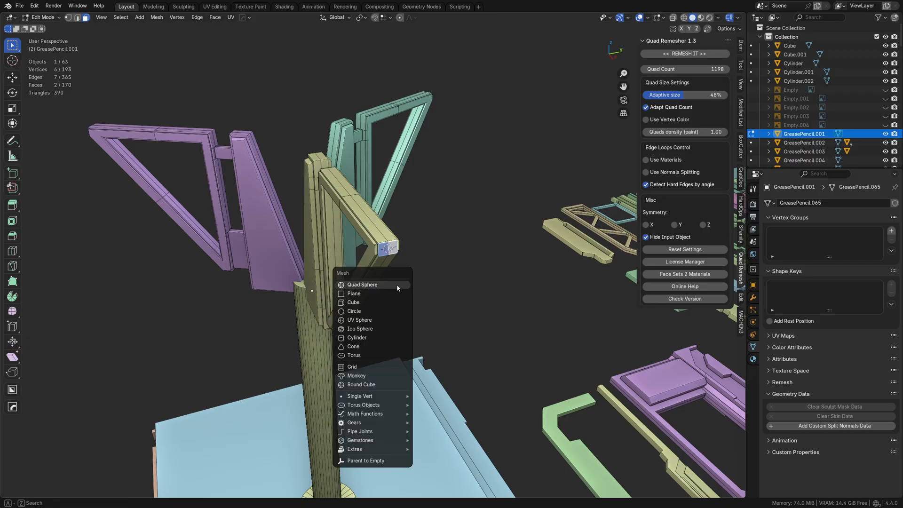
left_click(374, 302)
key("s")
left_click(443, 281)
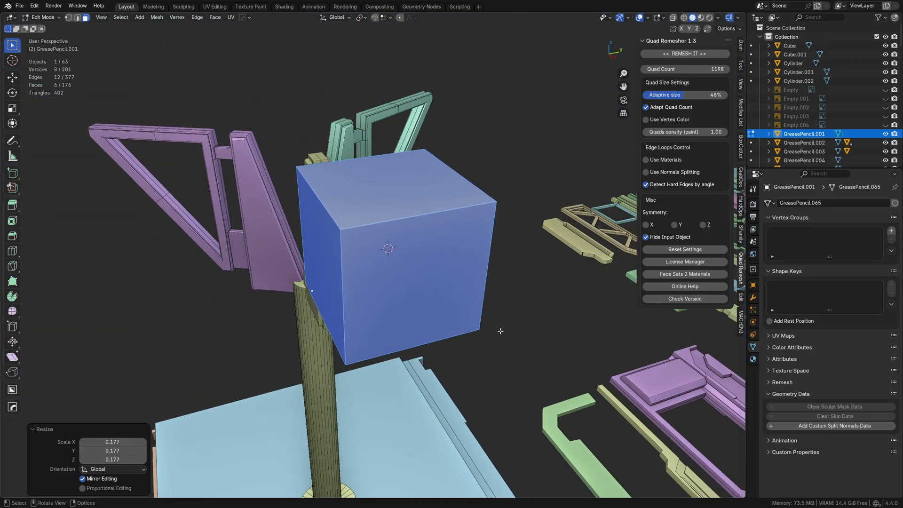
key("s")
left_click(444, 285)
Stretch the cube along X and Y into a block and flatten it to 0.794 in Z.
key("s")
key("x")
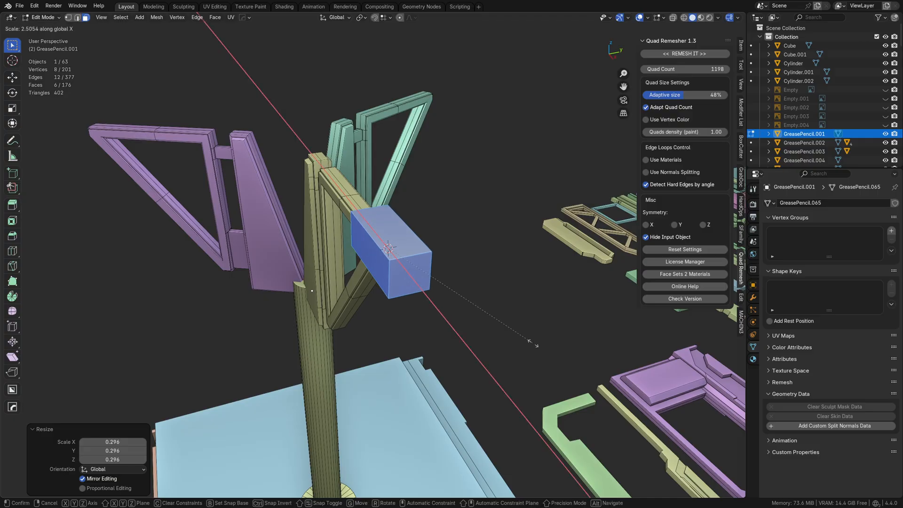
left_click(597, 380)
key("y")
left_click(551, 355)
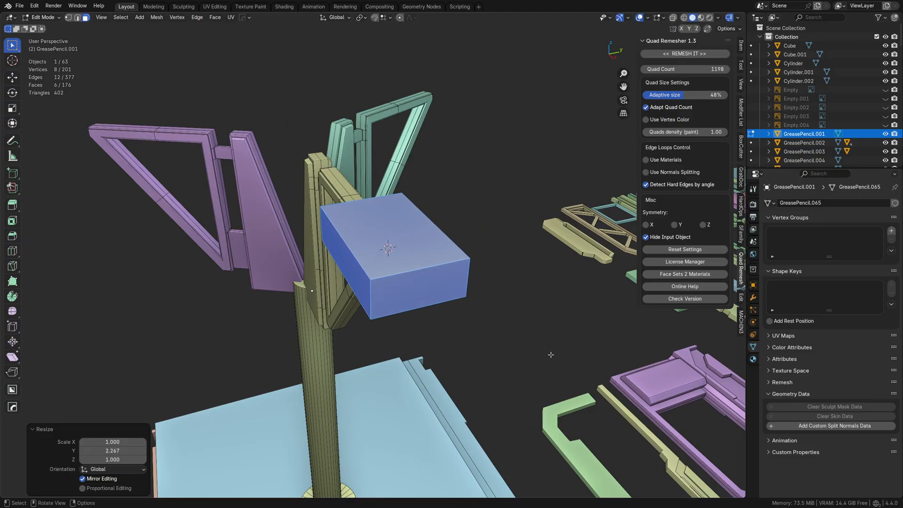
key("y")
left_click(484, 342)
key("s")
key("z")
left_click(453, 322)
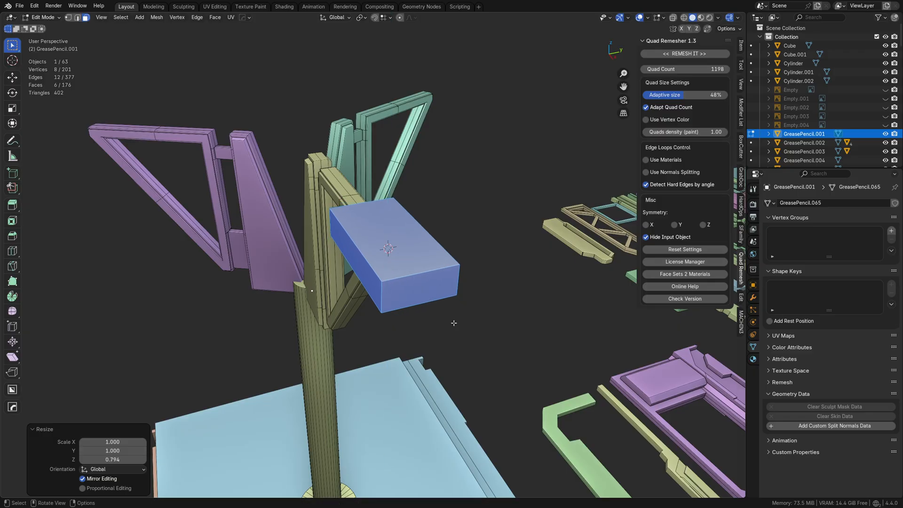
Slide the block about 0.19 m along X off the arm's tip and return to Object Mode.
key("g")
key("x")
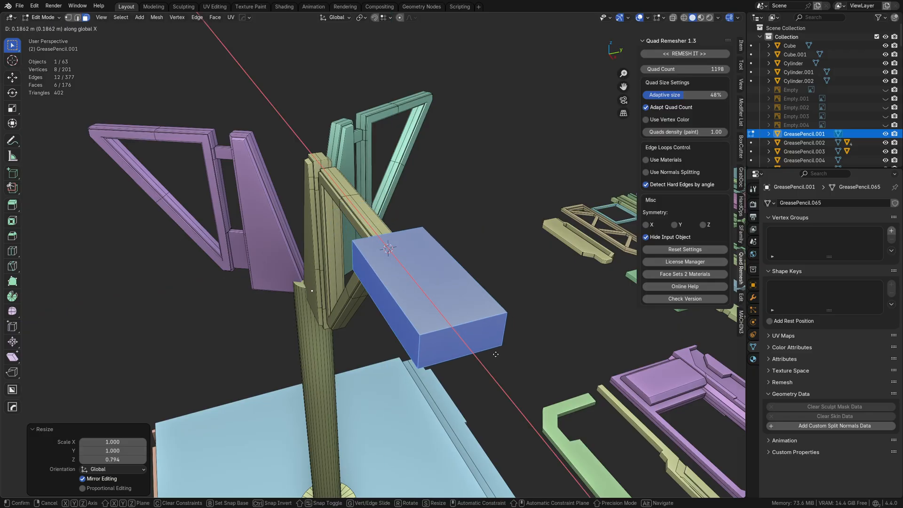
left_click(492, 354)
key("Tab")
left_click(495, 323)
Select the teal and purple arms with the yellow arm active, and link the yellow arm's object data to them.
middle_click_drag(495, 323, 308, 244)
left_click(390, 206)
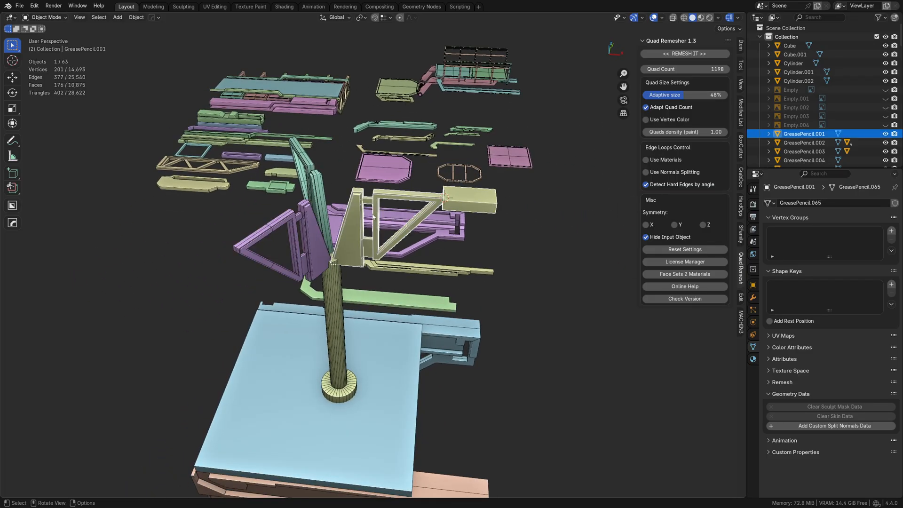
left_click(315, 190)
left_click(314, 229, "shift")
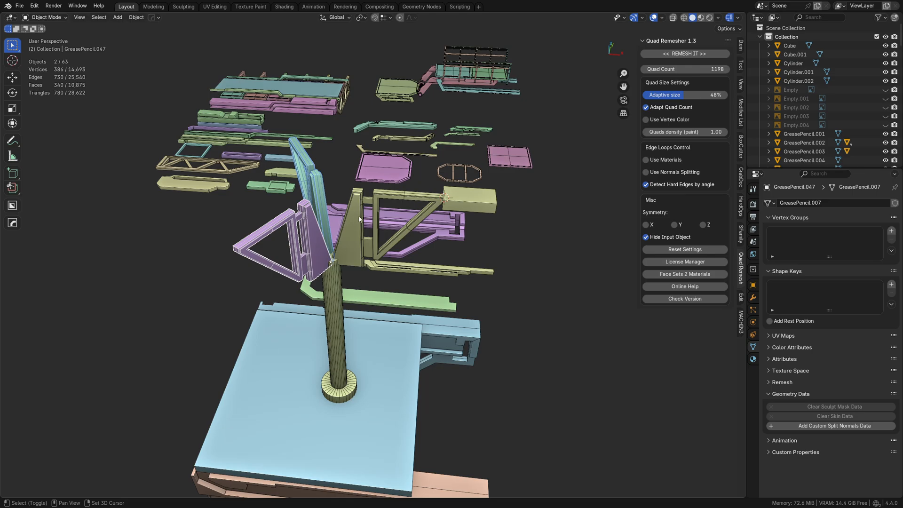
left_click(357, 217, "shift")
left_click(328, 182)
left_click(311, 209, "shift")
left_click(355, 220, "shift")
key("ctrl+l")
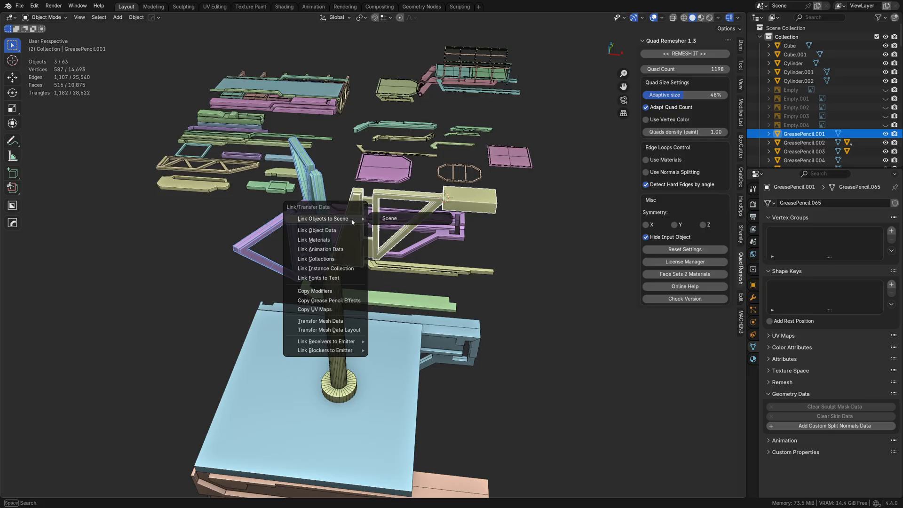
left_click(348, 231)
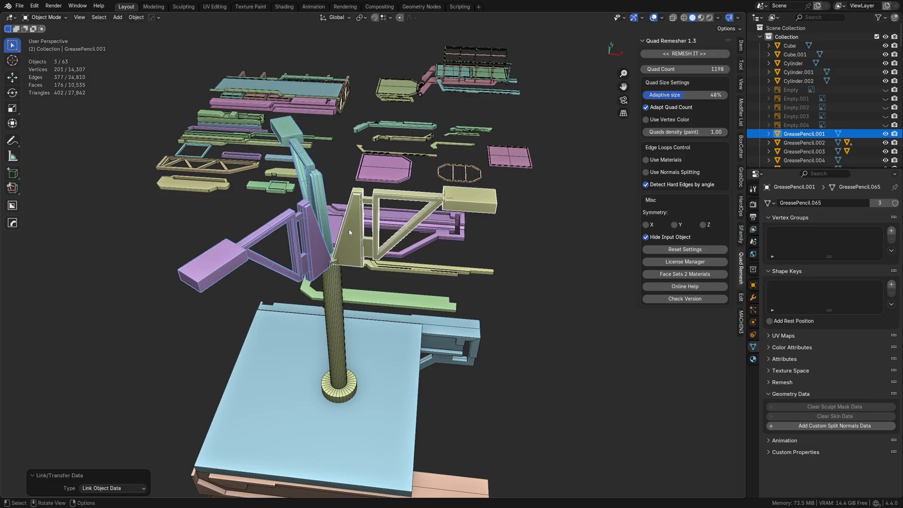
Add an edge loop across the base of the teal arm's wedge plate in Edit Mode, close to the central post.
key("a")
key("a")
middle_click_drag(355, 267, 440, 269)
scroll(365, 297, "down", 2)
middle_click_drag(366, 300, 377, 214)
left_click(377, 214)
key("Tab")
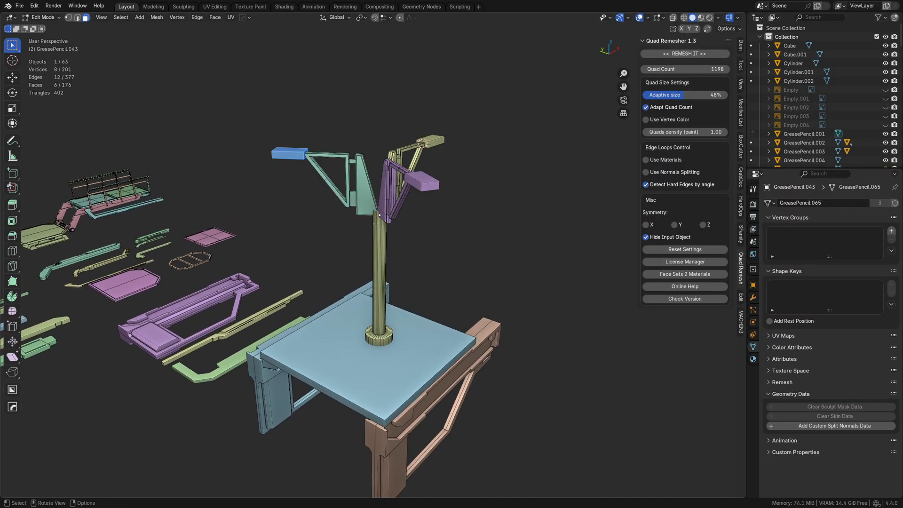
scroll(376, 224, "up", 3)
mouse_move(367, 282)
middle_mouse_down()
mouse_move(383, 256)
mouse_move(429, 220)
mouse_move(357, 282)
mouse_move(359, 267)
middle_mouse_up()
scroll(414, 225, "up", 3)
key("Tab")
key("Tab")
key("alt+z")
left_click(365, 257)
right_click(365, 256)
key("alt+a")
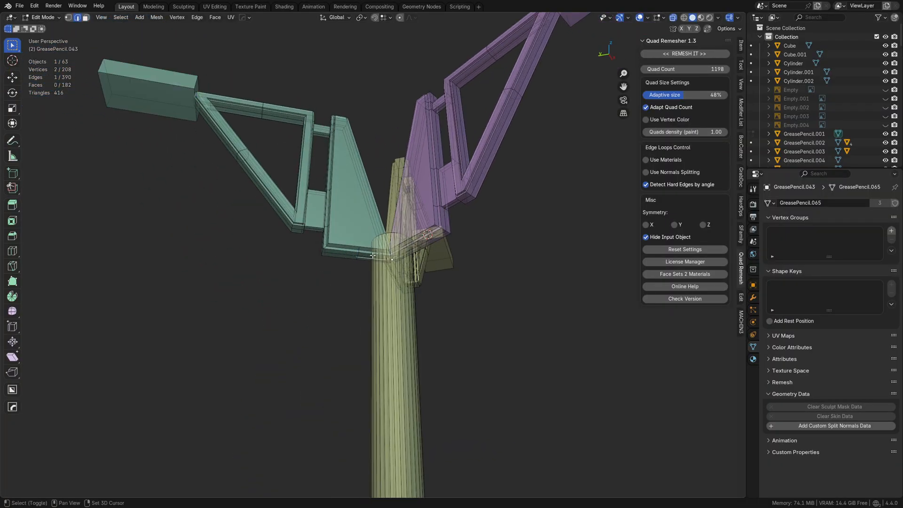
Extrude the two narrow bottom faces of the teal arm's plate beside the post about 0.197 m downward.
key("Tab")
left_click(400, 257)
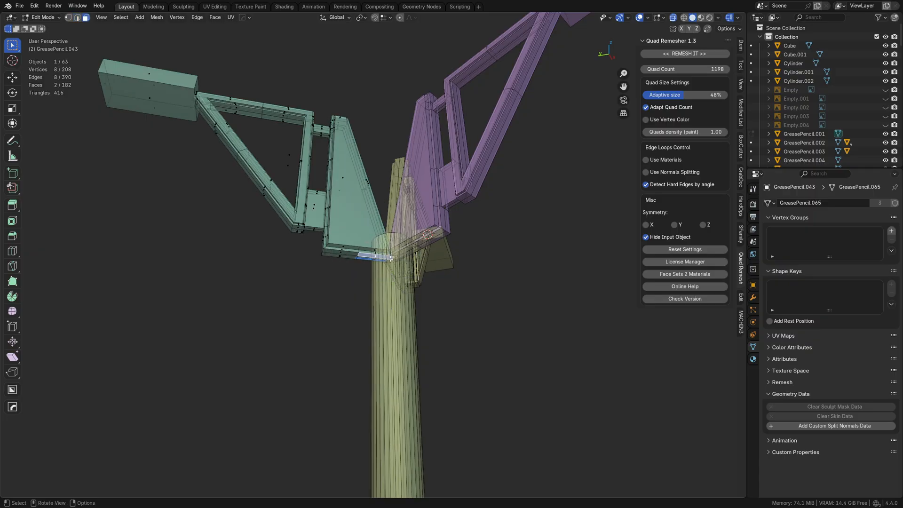
key("e")
left_click(401, 317)
key("alt+z")
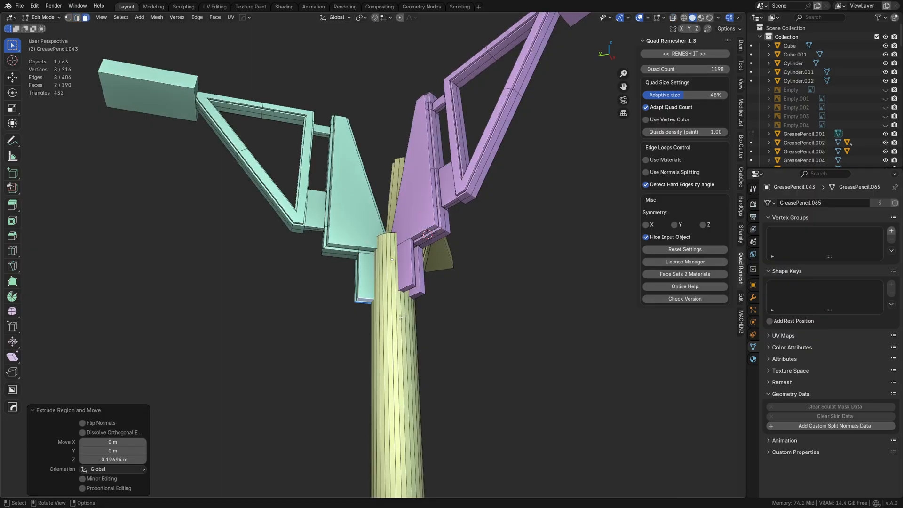
Shift the extrusion's lower outer vertices about -0.04 m along Y to taper it, and return to Object Mode with nothing selected.
left_click(349, 318)
left_click_drag(333, 328, 350, 305)
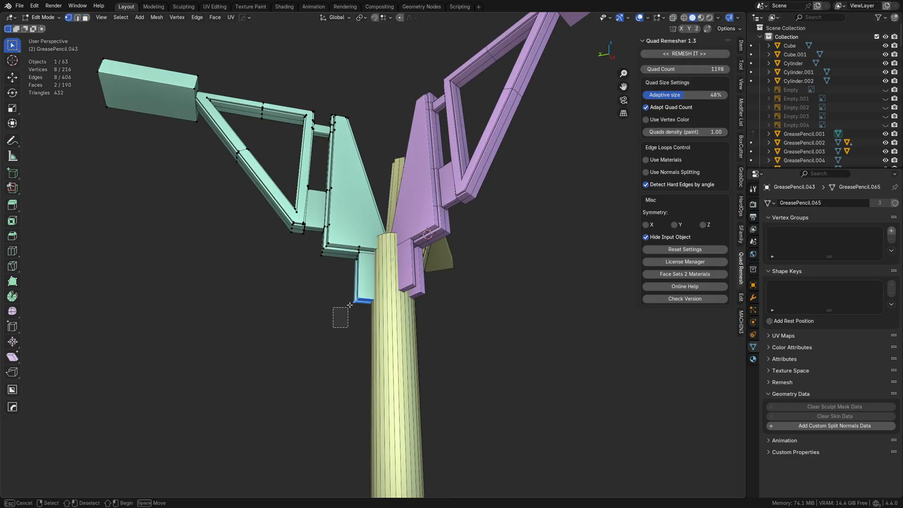
key("alt+z")
key("g")
key("y")
left_click(399, 301)
key("alt+z")
key("Tab")
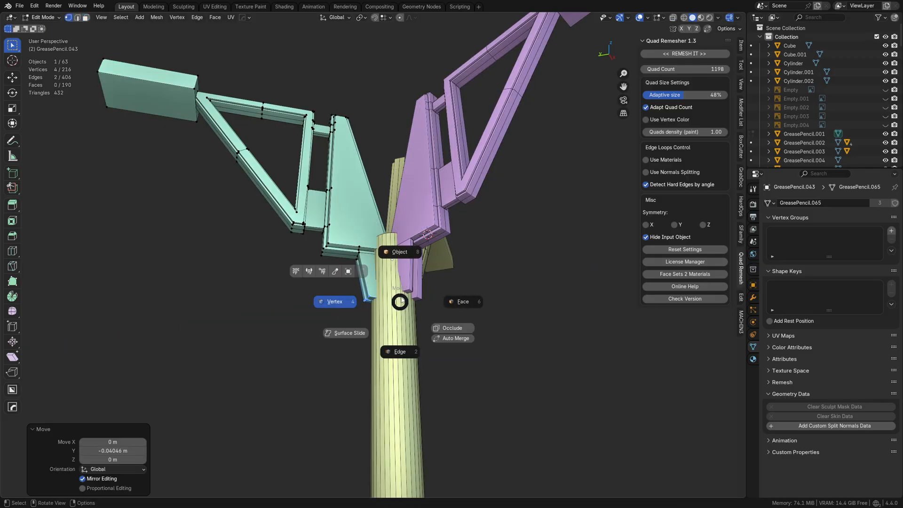
left_click(400, 252)
key("alt+a")
Examine the assembly and the spare kitbash parts from several angles.
middle_click_drag(404, 254, 280, 292)
scroll(411, 190, "down", 6)
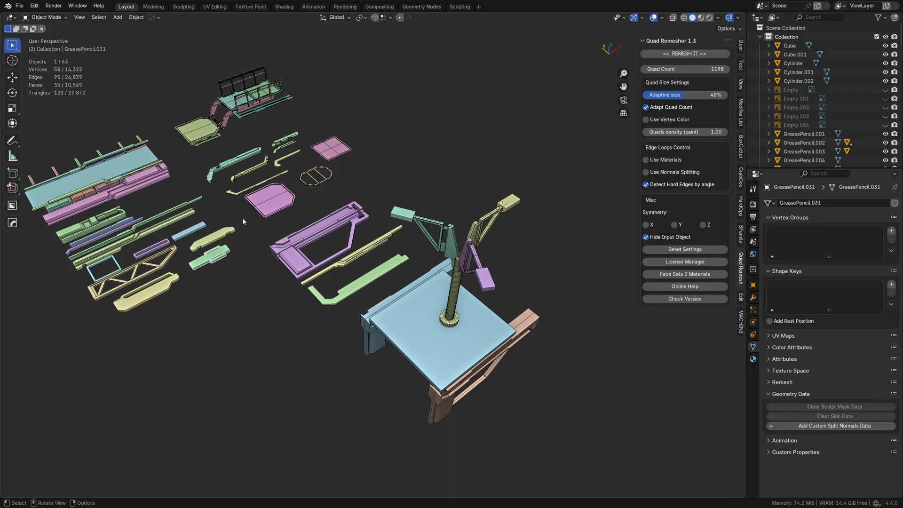
left_click(348, 294)
middle_click_drag(347, 294, 341, 248)
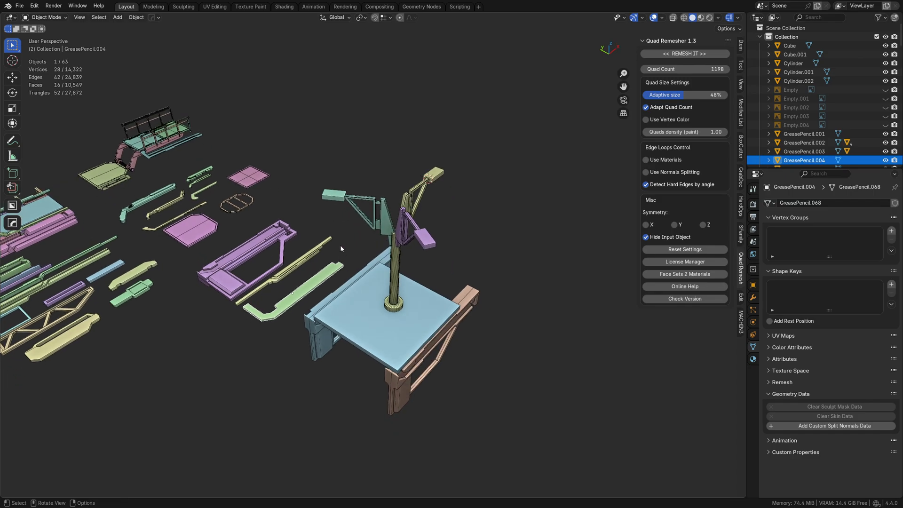
left_click(374, 228)
middle_click_drag(440, 294, 434, 273)
scroll(396, 246, "up", 2)
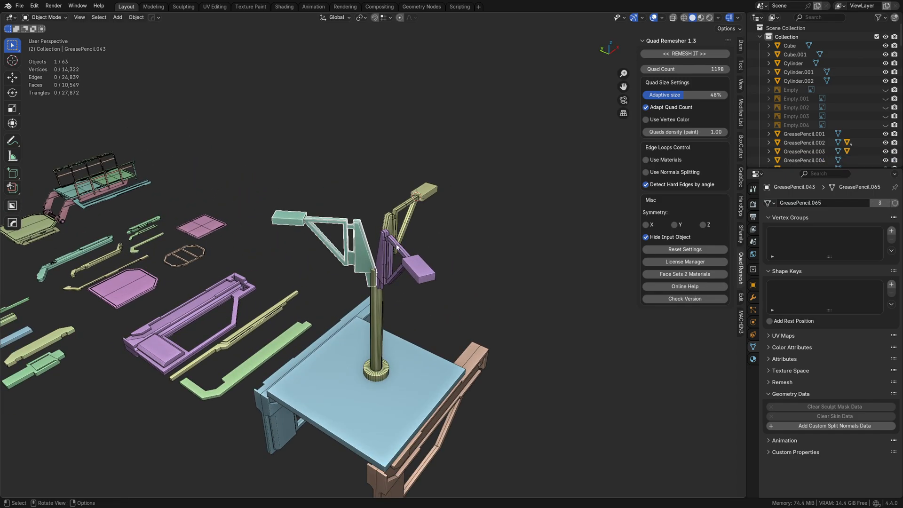
middle_click_drag(398, 247, 342, 234)
scroll(349, 283, "down", 2)
middle_click_drag(348, 283, 424, 163)
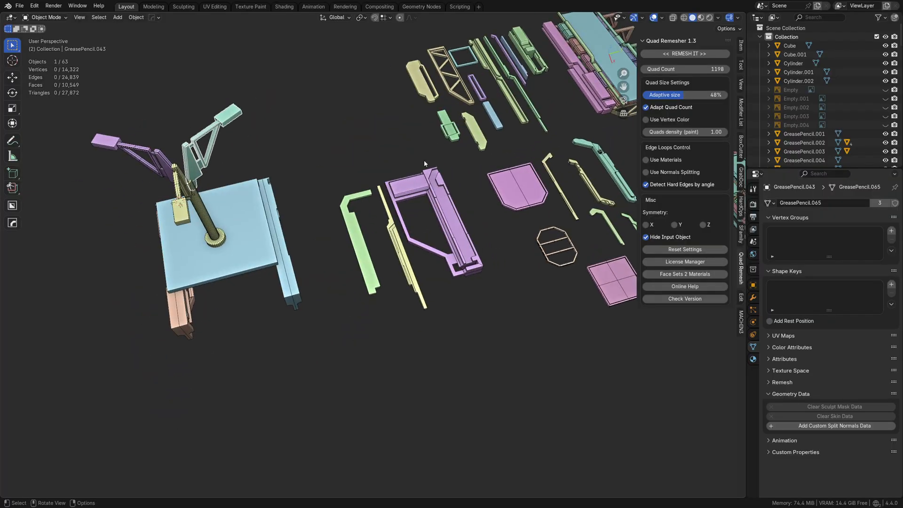
left_click(455, 97)
middle_click_drag(455, 96, 416, 264)
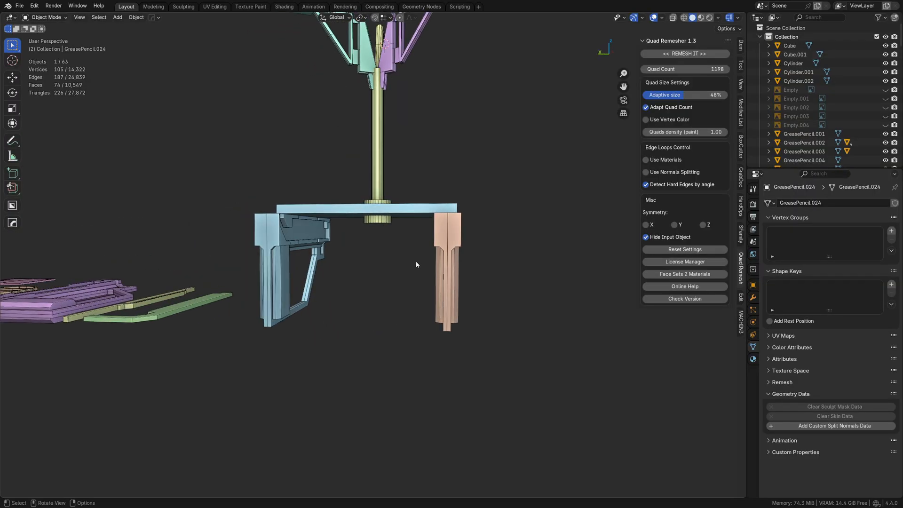
Lower the slab along Z so it sits between the two side frames, below their upper edges.
left_click(383, 220)
key("z")
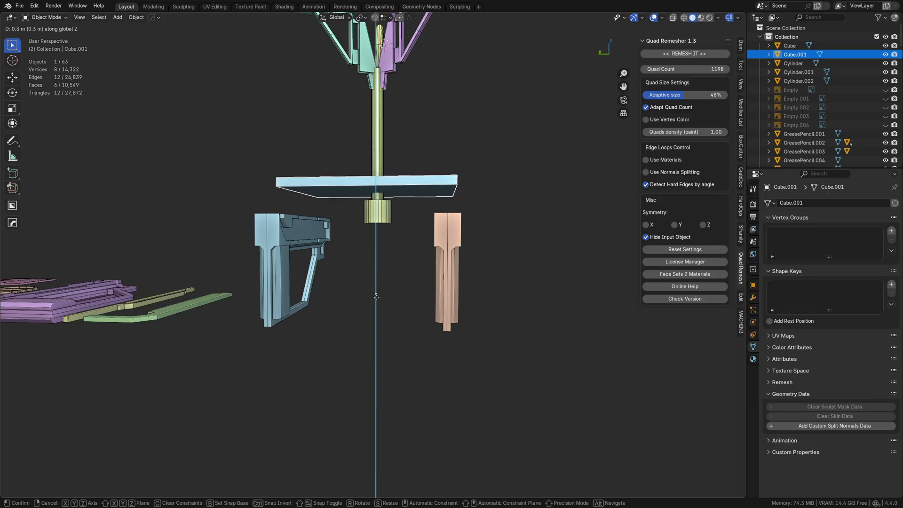
left_click(400, 348)
Select the central post and all three arms and lower them together about 0.235 m along Z.
left_click(382, 218)
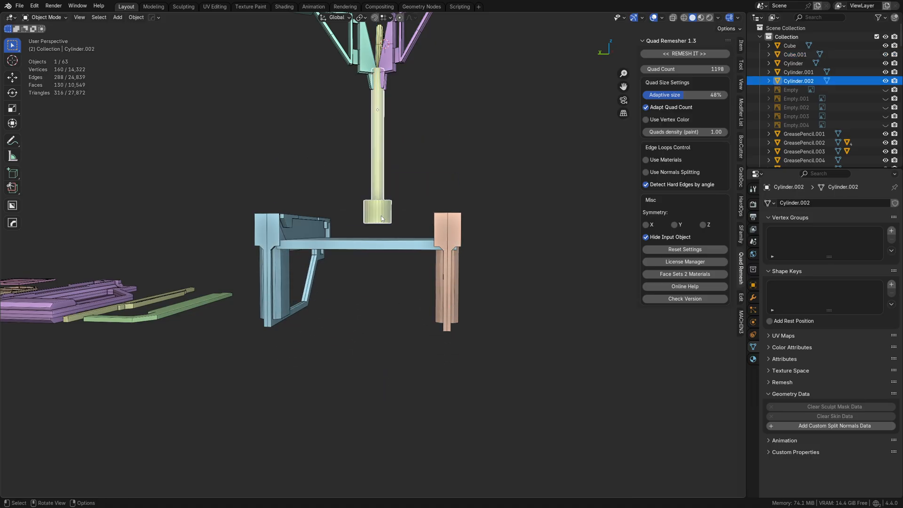
left_click(391, 61, "shift")
left_click(365, 57, "shift")
middle_click_drag(466, 94, 385, 112)
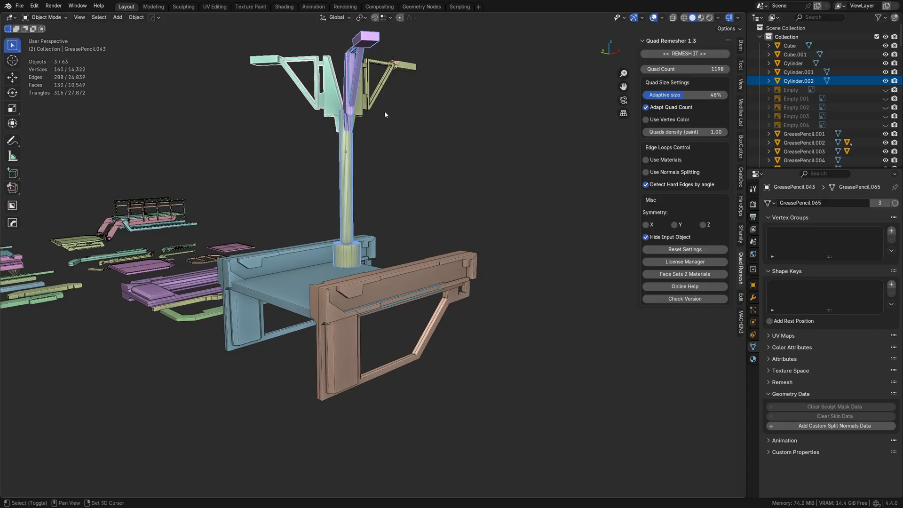
left_click(377, 97, "shift")
key("g")
key("z")
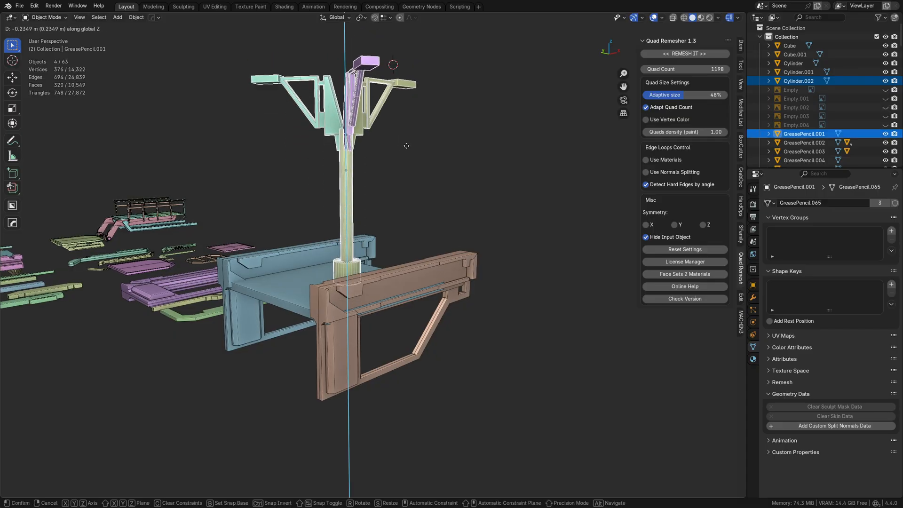
left_click(447, 252)
Move the post and arms along X towards one end of the slab and clear the selection.
middle_click_drag(447, 251, 425, 277)
key("g")
key("y")
key("x")
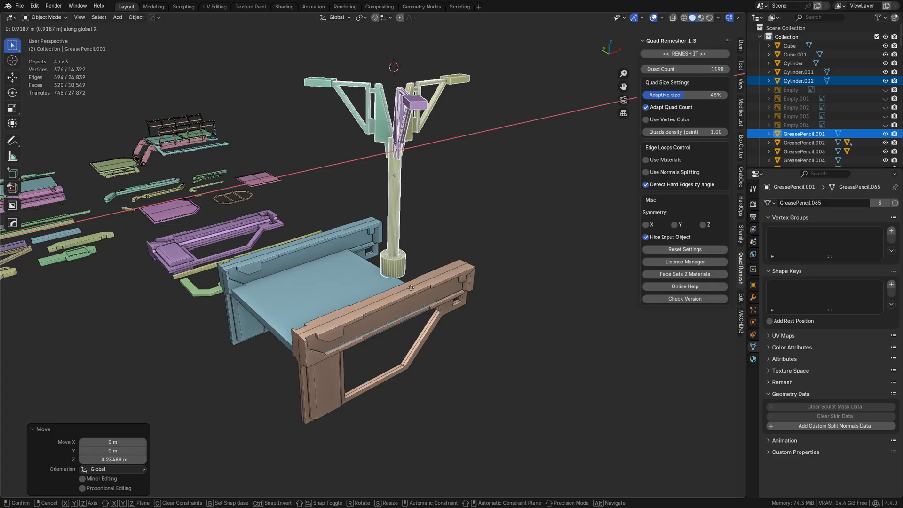
left_click(337, 300)
key("a")
key("a")
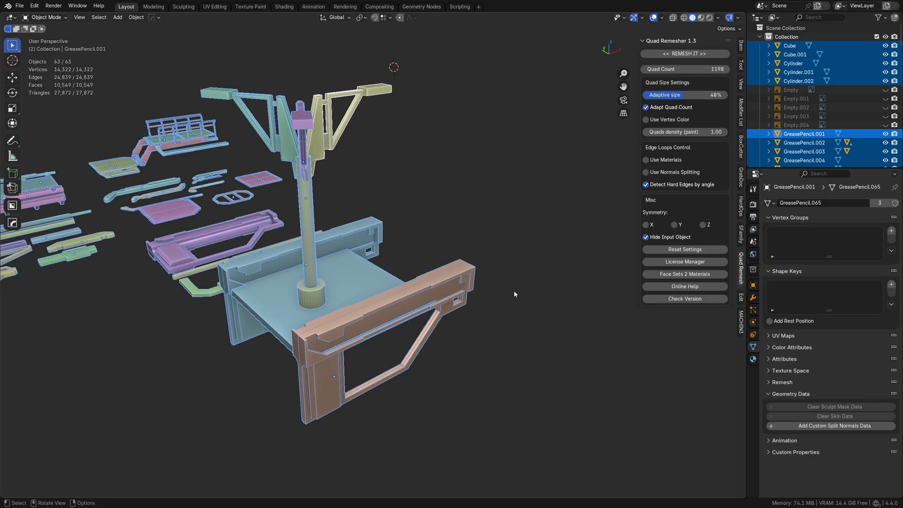
Add a 2 m cube at the 3D cursor and flatten its mesh along Z to about 0.08.
middle_click_drag(514, 290, 354, 286)
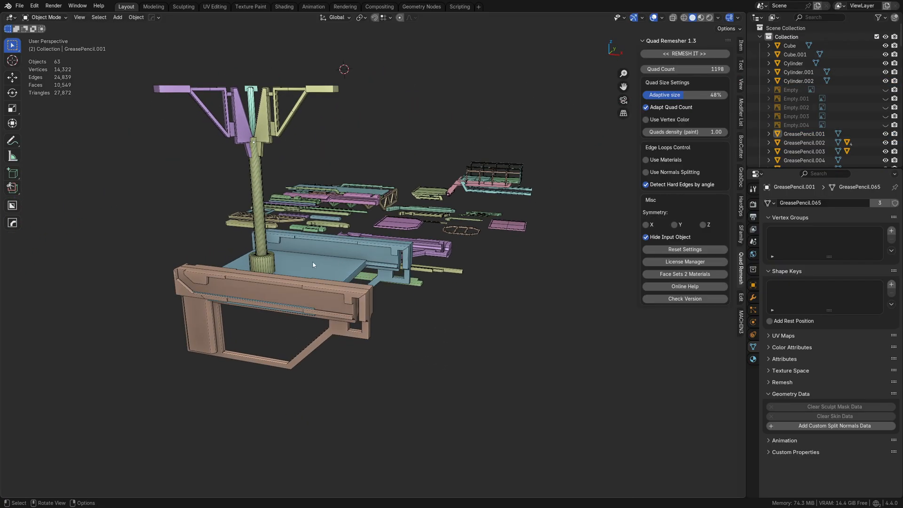
key("shift+a")
mouse_move(343, 284)
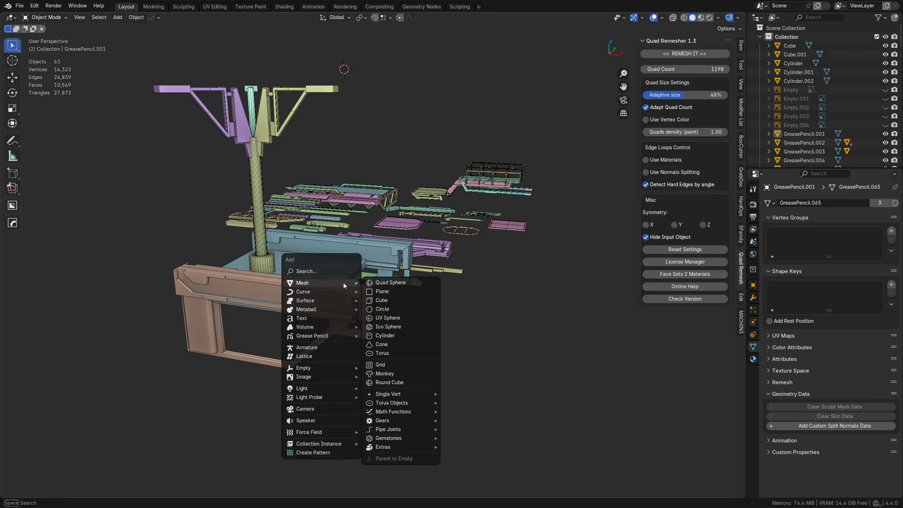
left_click(388, 303)
middle_click_drag(436, 298, 304, 270, "alt")
key("Tab")
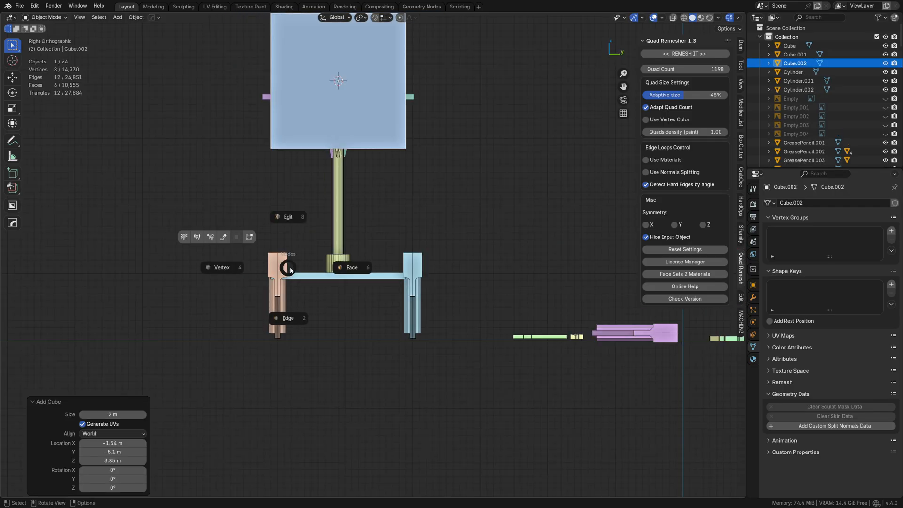
left_click(289, 318)
key("s")
key("z")
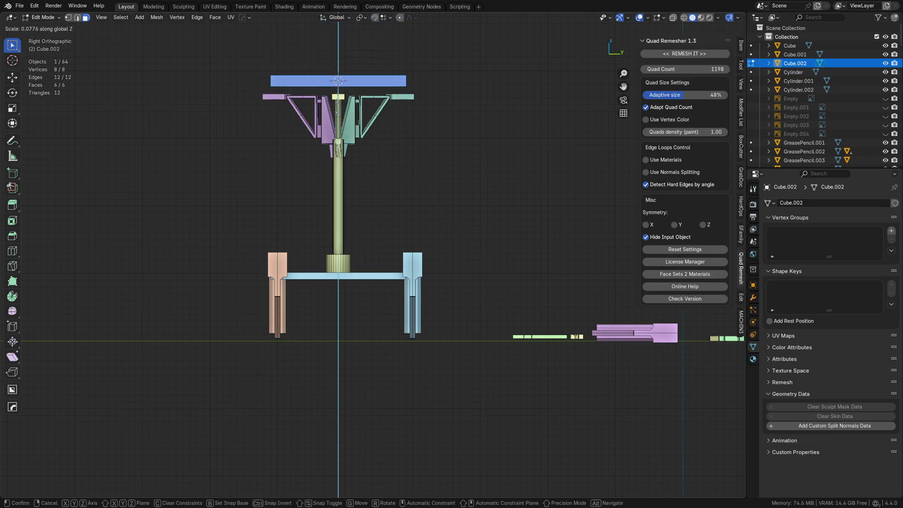
left_click(338, 81)
key("Tab")
Move the flattened cube about 2.46 m down onto the side frames and align its edge with the frames' end in top view.
key("g")
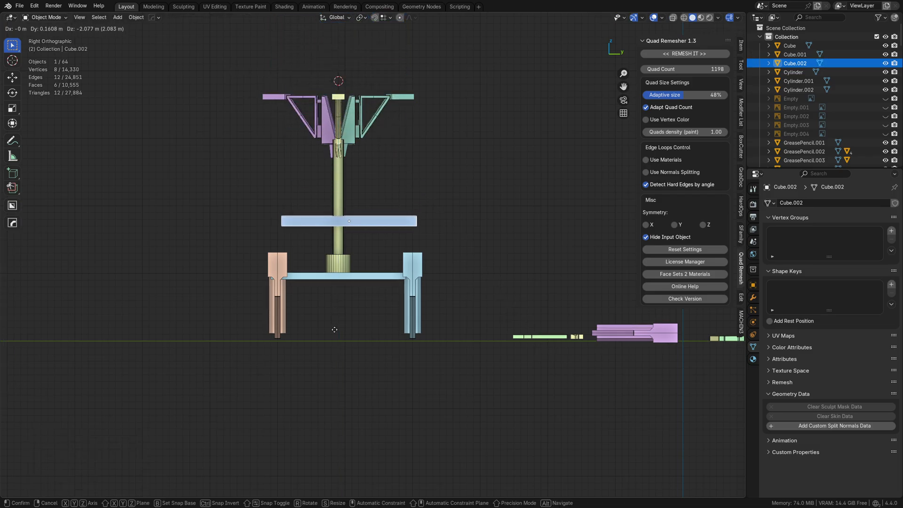
left_click(324, 96)
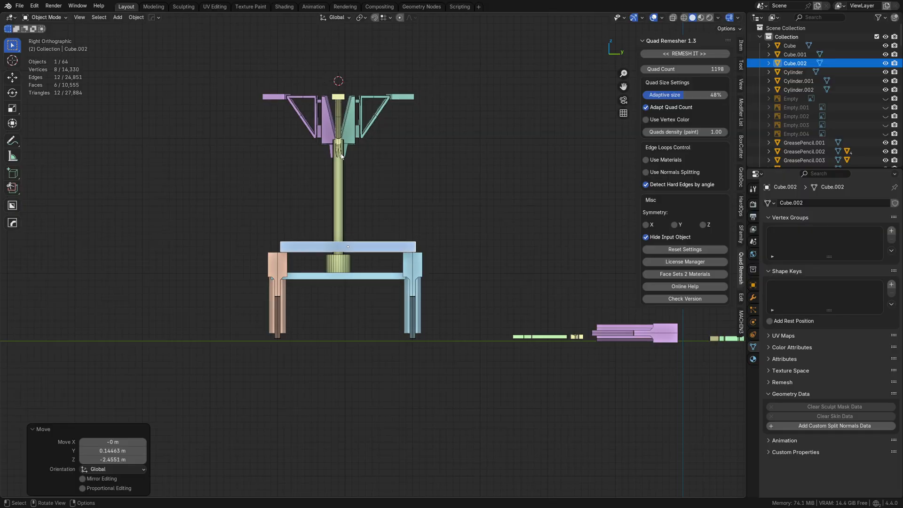
middle_click_drag(353, 329, 371, 345)
key("g")
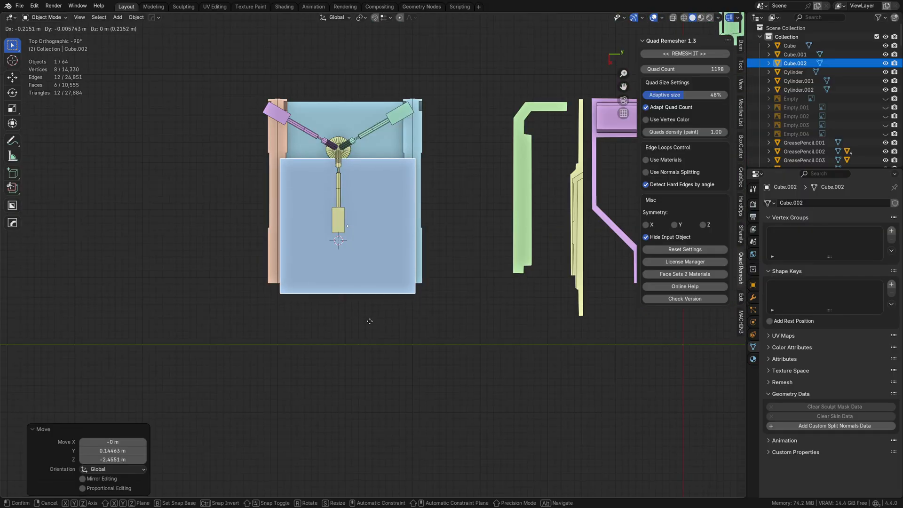
left_click(363, 209)
Widen the new slab's mesh along Y to cover both side frames, and shift the slab about -0.022 m along Y.
key("Tab")
left_click(429, 210)
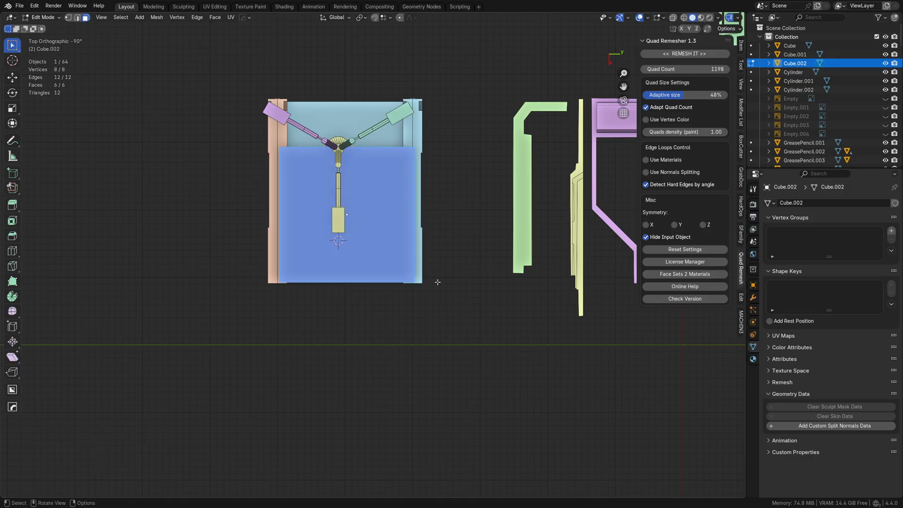
key("s")
key("y")
left_click(468, 277)
key("Tab")
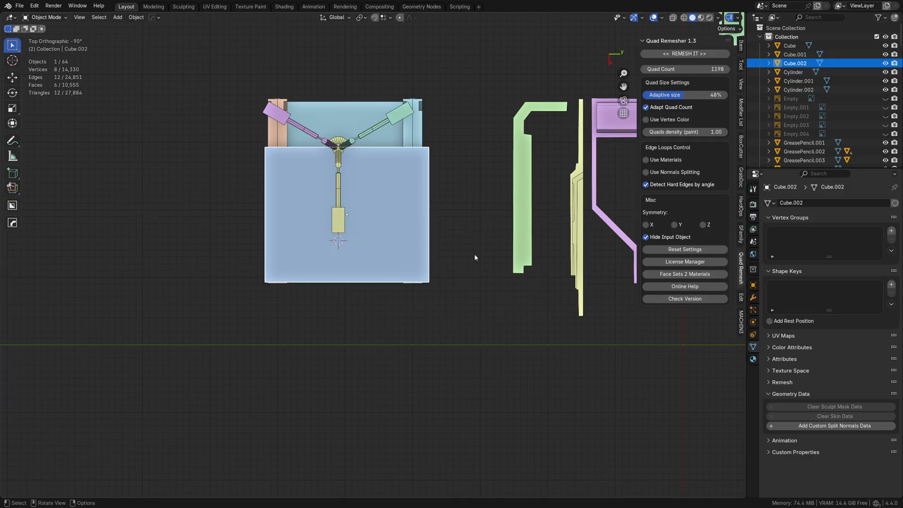
key("y")
left_click(420, 222)
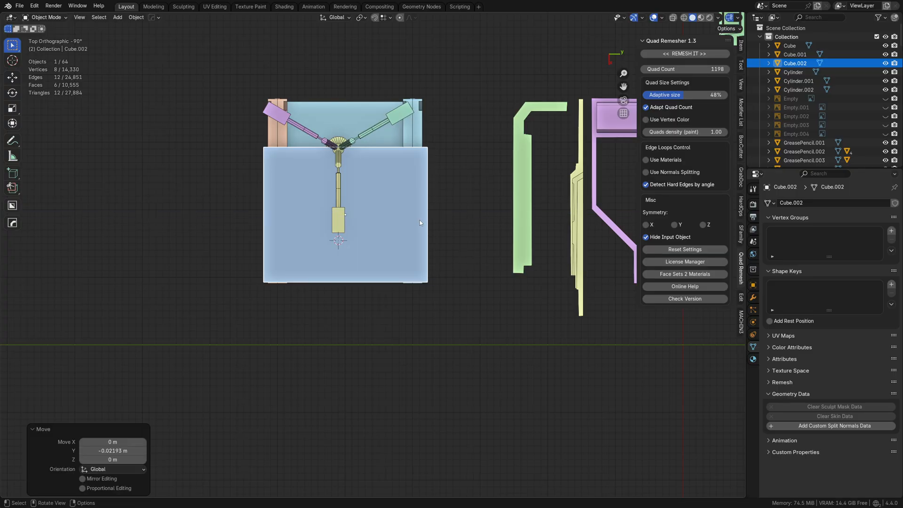
Select the post and all three arms and move them about -0.404 m along X, clear of the new slab.
left_click(337, 145)
middle_click_drag(333, 242, 221, 200)
left_click(220, 146, "shift")
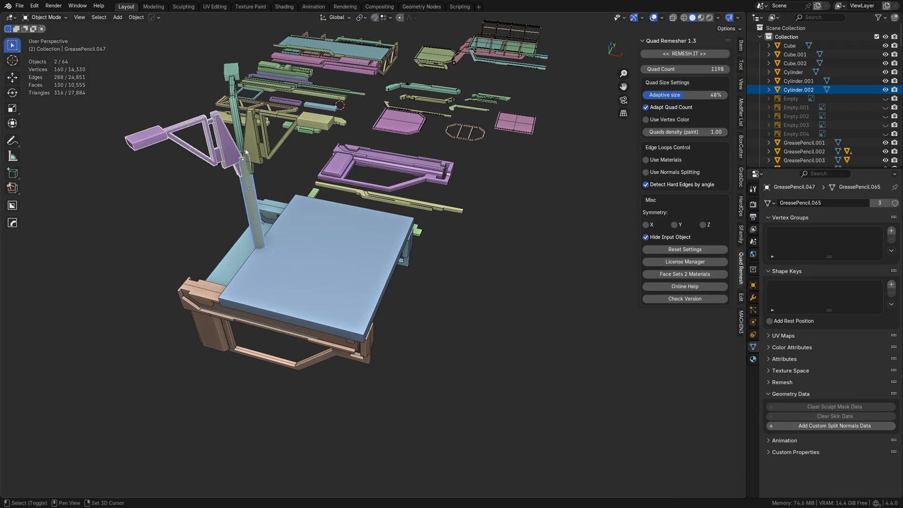
left_click(254, 138, "shift")
left_click(238, 131, "shift")
key("g")
key("y")
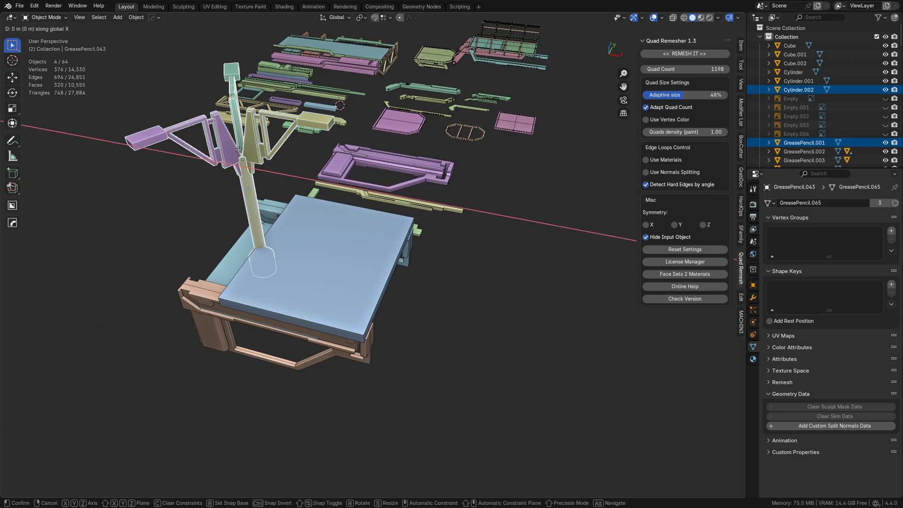
left_click(206, 148)
Raise the selected post and arms along Z so the post's base stands above the lower slab.
key("g")
key("z")
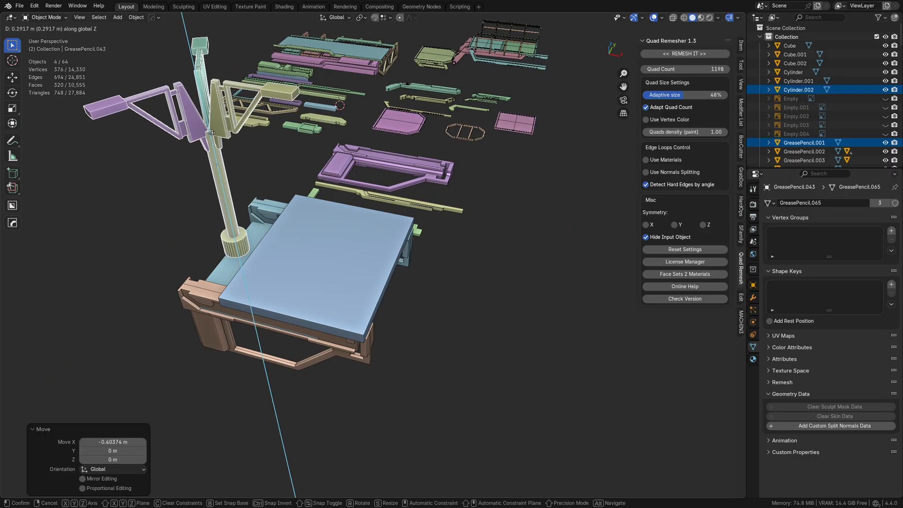
left_click(215, 116)
Delete the purple and teal arms, keeping only the yellow arm on the post.
middle_click_drag(215, 115, 264, 179, "shift")
left_click(252, 166)
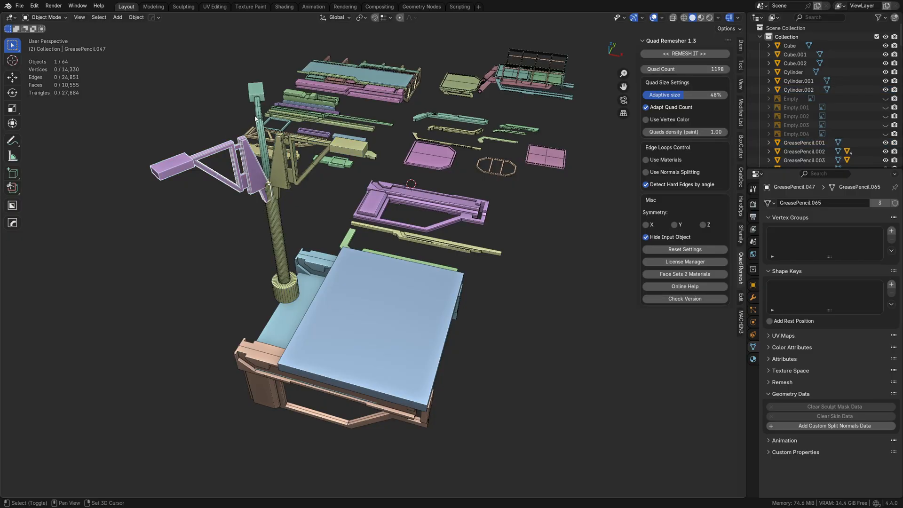
left_click(314, 164)
middle_click_drag(313, 164, 400, 265)
Extrude the upper slab's end face about 0.7 m beneath the post, out to the end of the side frames.
left_click(398, 266)
key("Tab")
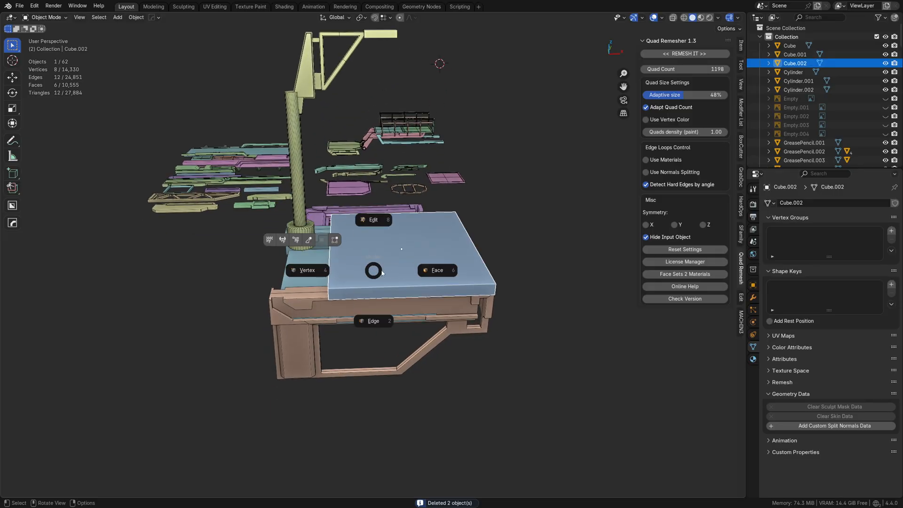
left_click(430, 270)
middle_click_drag(305, 262, 353, 258)
left_click(353, 259)
key("e")
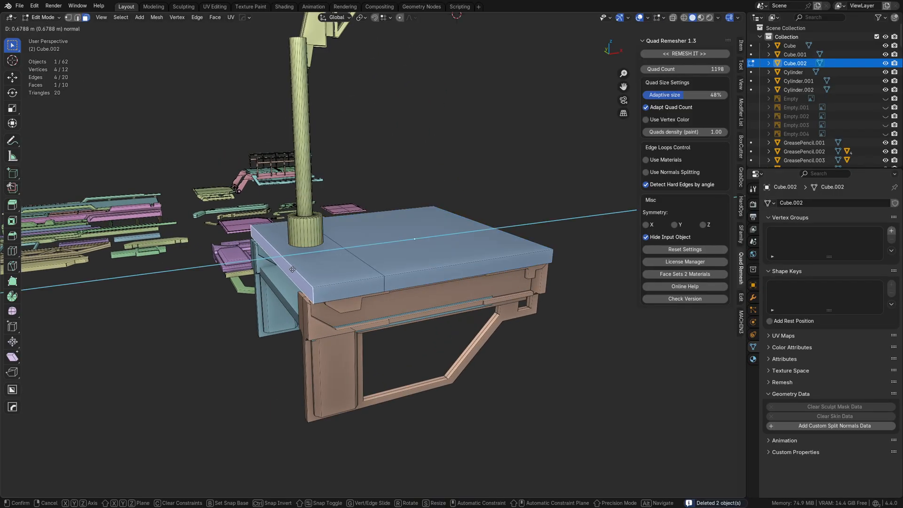
left_click(320, 265)
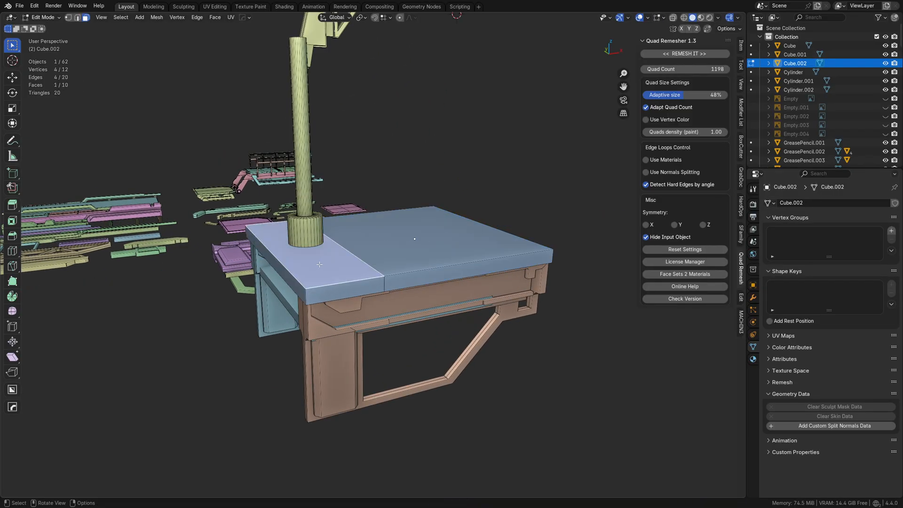
Extrude the top face of the slab's new section slightly upward and add one loop cut near its inner edge with factor 0.694.
left_click(324, 216)
key("ctrl+r")
left_click(372, 267)
left_click(387, 267)
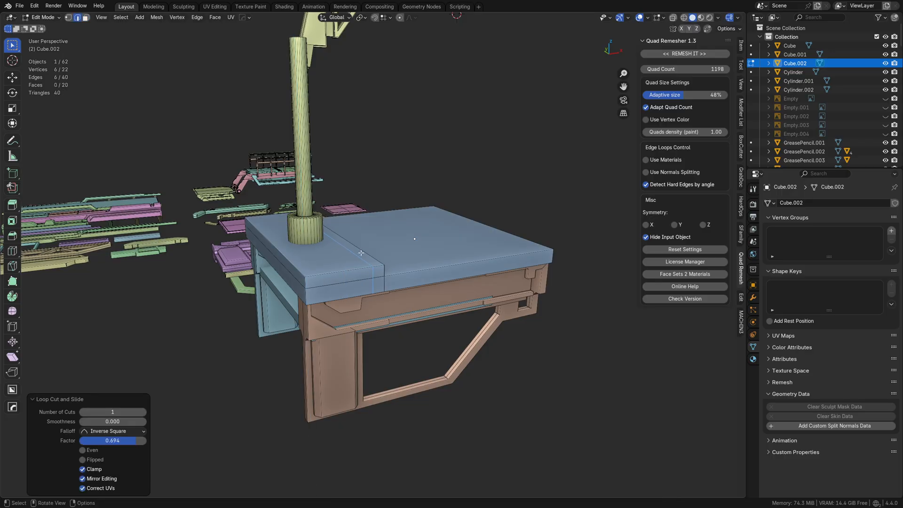
Add a second loop cut to the upper slab, near its outer edge on the side away from the post.
left_click(361, 252)
key("alt+a")
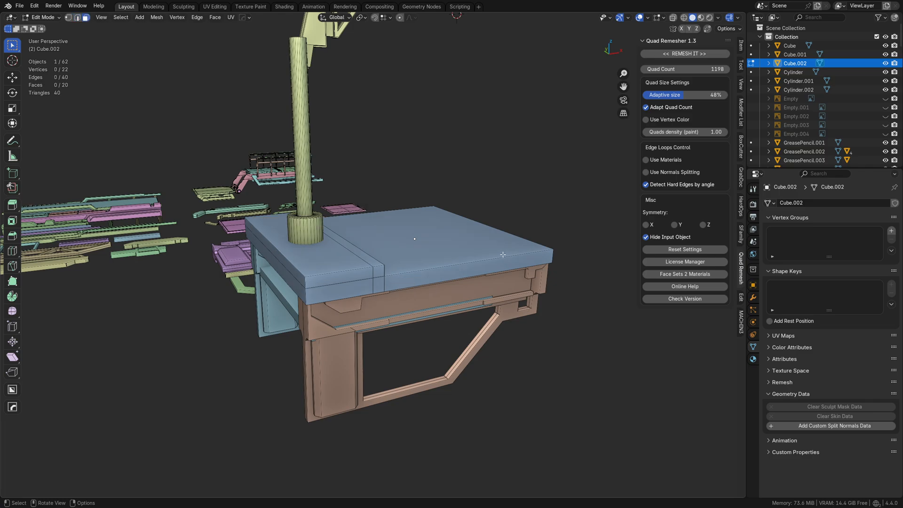
left_click(576, 243)
middle_click_drag(576, 243, 508, 282)
key("Tab")
Extrude the two narrow strips on top of the upper slab upward 0.243 m into walls, and raise their tops about 0.012 m more.
left_click(541, 305)
left_click(314, 286, "shift")
key("e")
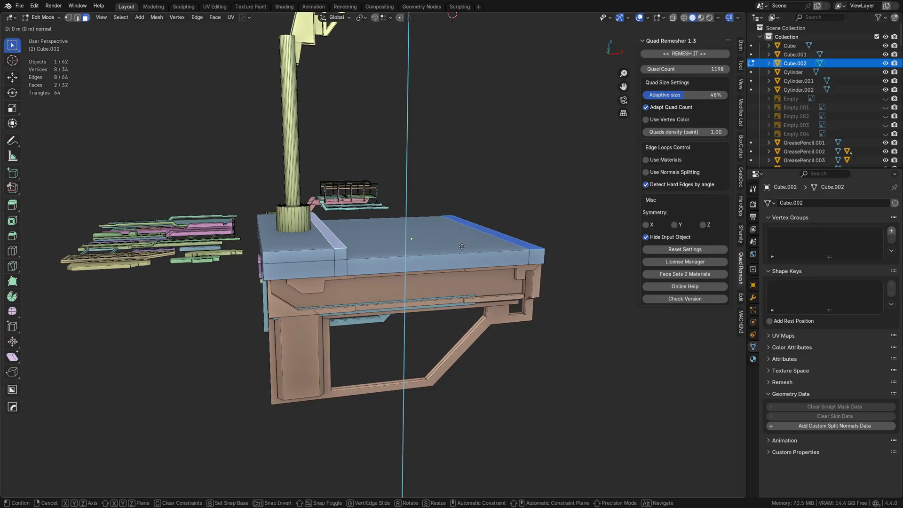
left_click(527, 235)
middle_click_drag(525, 235, 500, 257)
key("ctrl+z")
key("e")
left_click(517, 96)
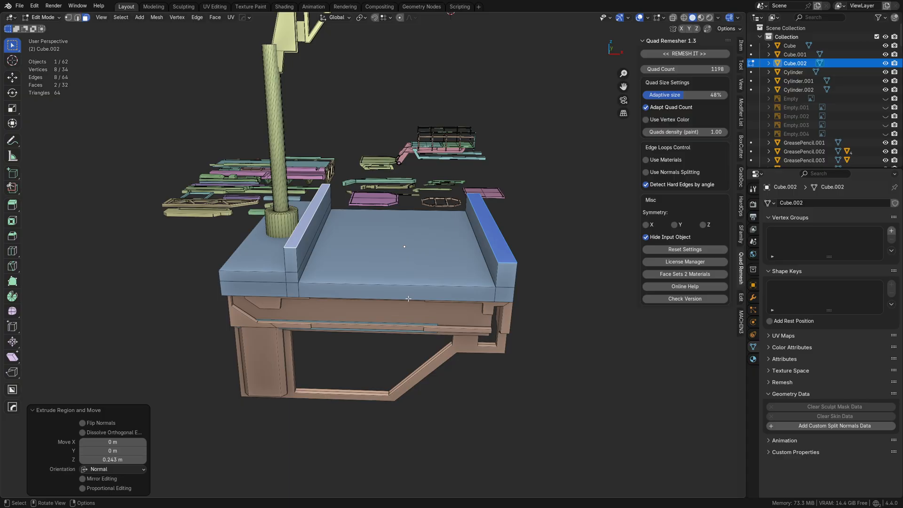
middle_click_drag(435, 287, 466, 269)
key("g")
key("z")
left_click(496, 255)
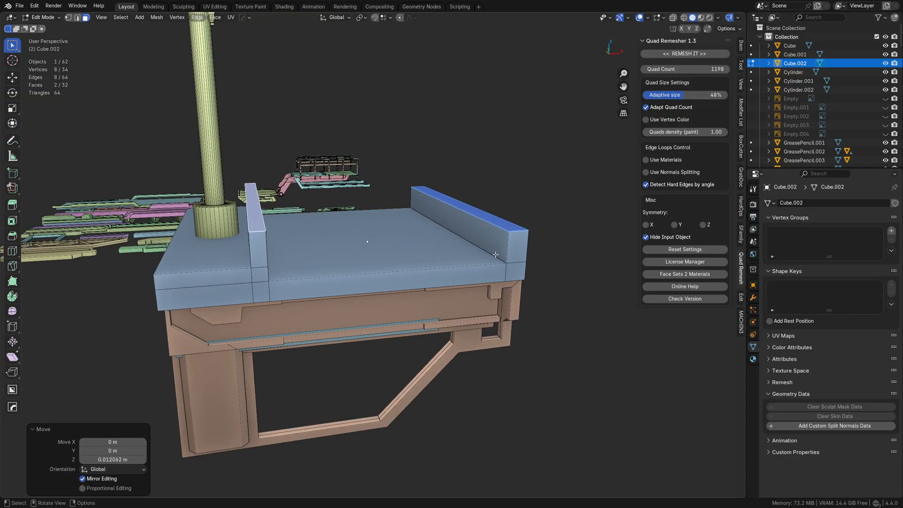
Shift the inner top edge of both raised walls along X so their inward faces slope.
key("Tab")
left_click(487, 296)
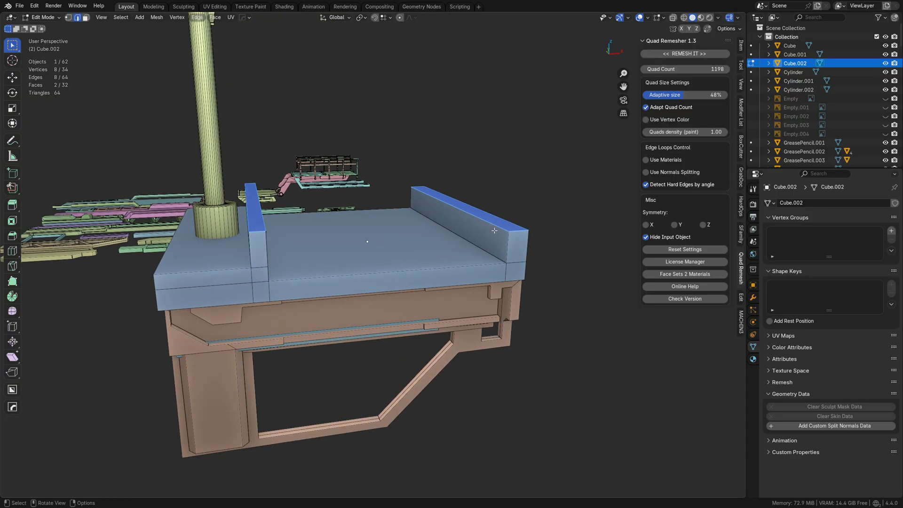
left_click(495, 226)
key("g")
key("y")
key("x")
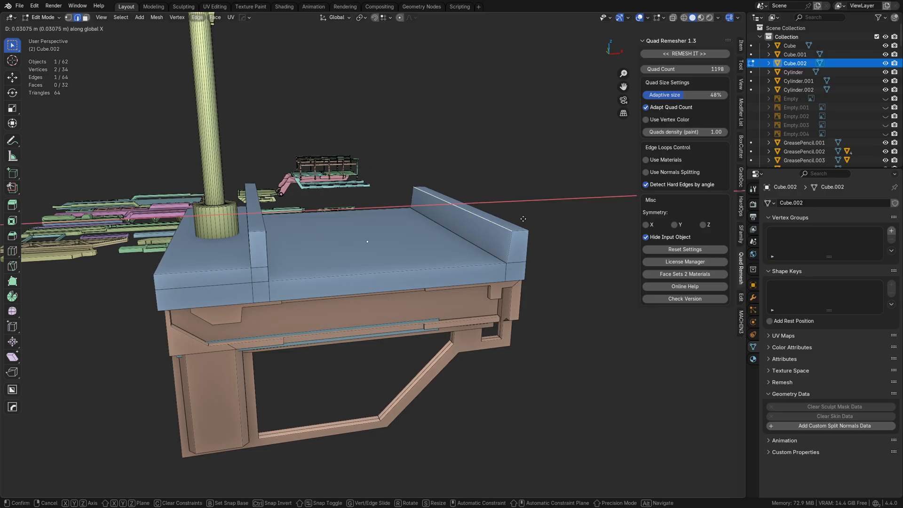
left_click(535, 221)
middle_click_drag(535, 221, 495, 232)
left_click(254, 200)
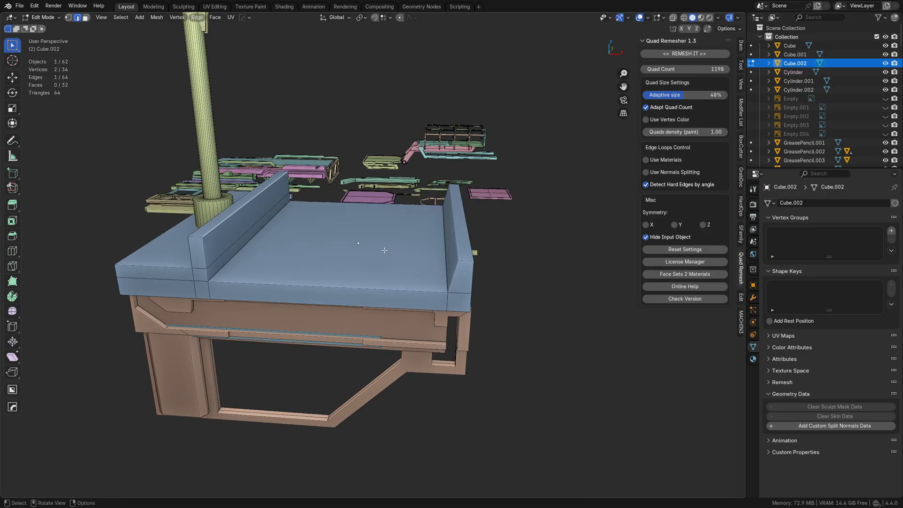
key("g")
left_click(358, 247)
key("Tab")
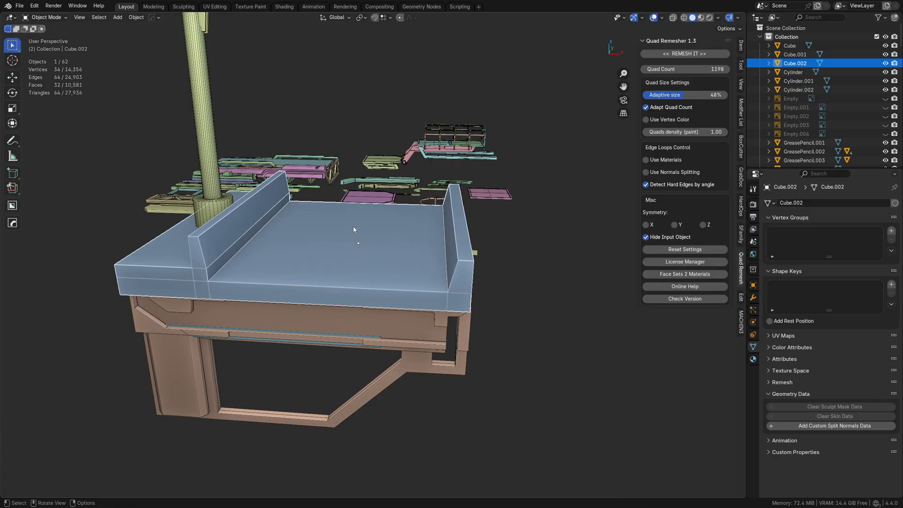
In a see-through right side view, shift the upper slab's side above the orange frame slightly along Y.
middle_click_drag(354, 232, 265, 235)
left_click(316, 248)
key("Tab")
key("Tab")
left_click(211, 235)
key("alt+z")
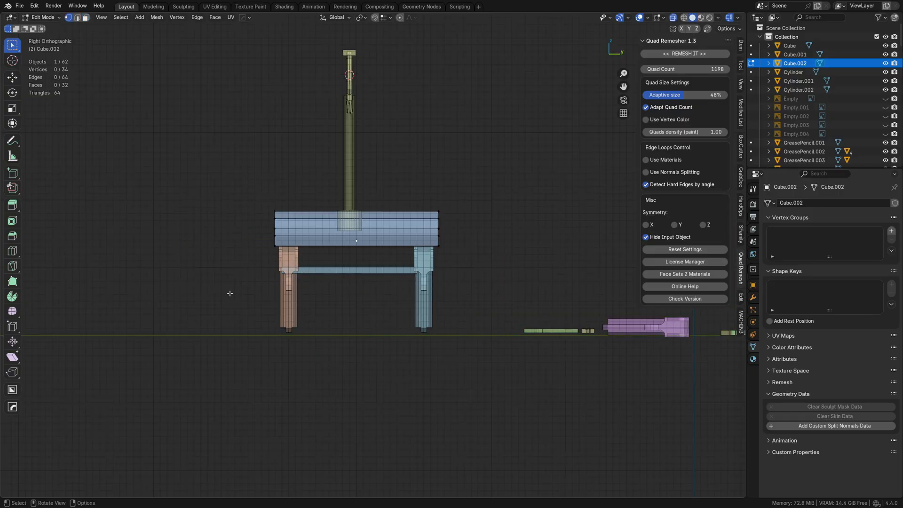
left_click_drag(229, 292, 293, 194)
key("g")
key("y")
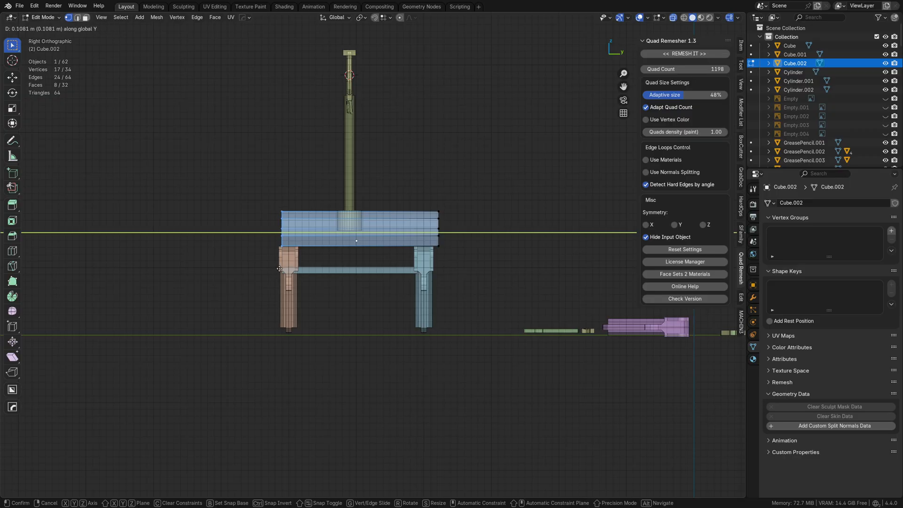
left_click(277, 268)
Move the upper slab's side above the light blue frame about 0.219 m inward along Y, to the frame's middle.
left_click_drag(385, 270, 484, 184)
key("g")
key("g")
right_click(475, 219)
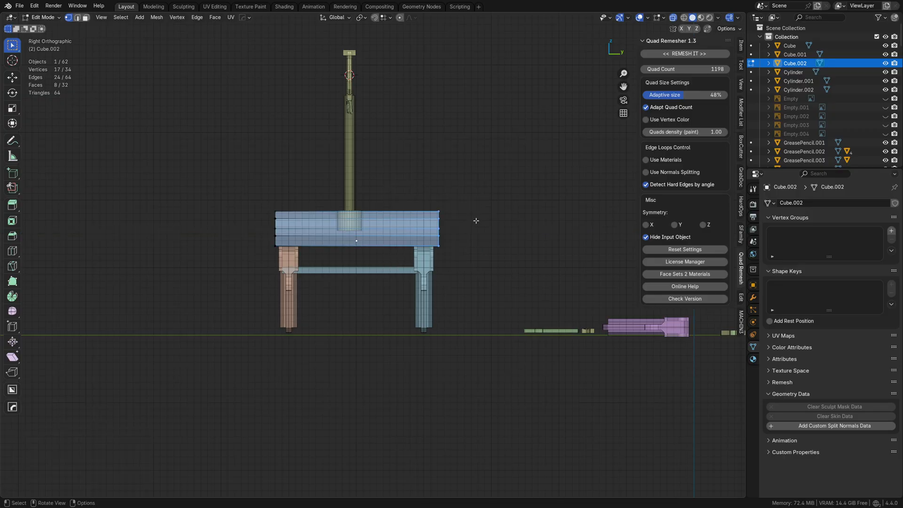
left_click_drag(198, 279, 296, 193)
left_click_drag(419, 278, 479, 170)
key("g")
key("x")
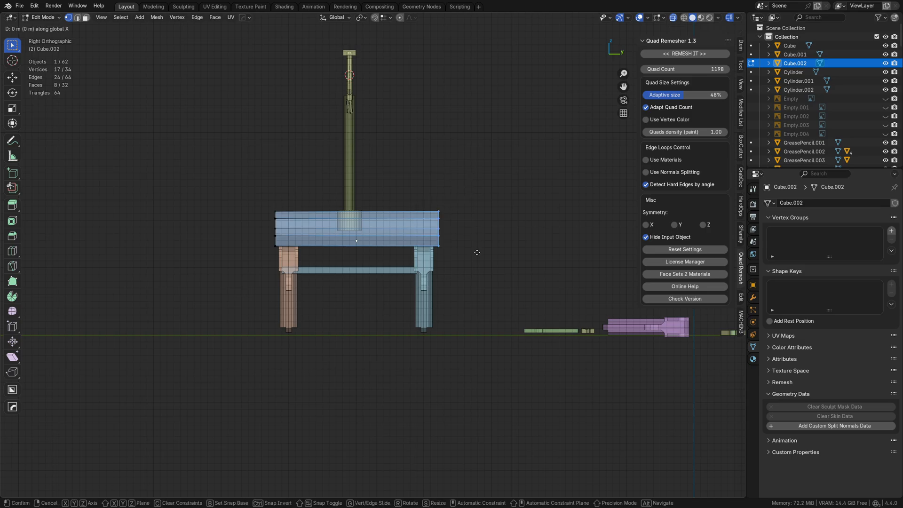
left_click(427, 254)
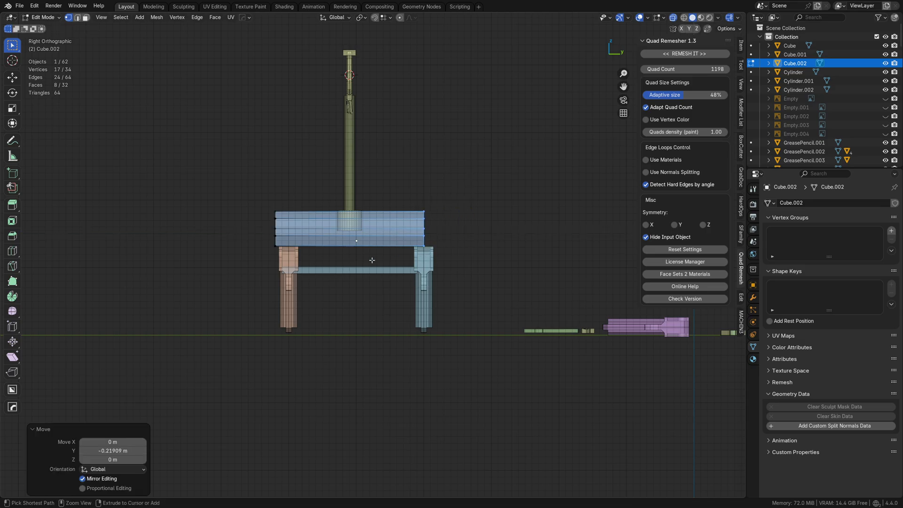
Move the upper slab's side above the orange frame 0.2 m inward along Y, to the frame's middle.
left_click_drag(289, 210, 289, 211)
key("g")
key("y")
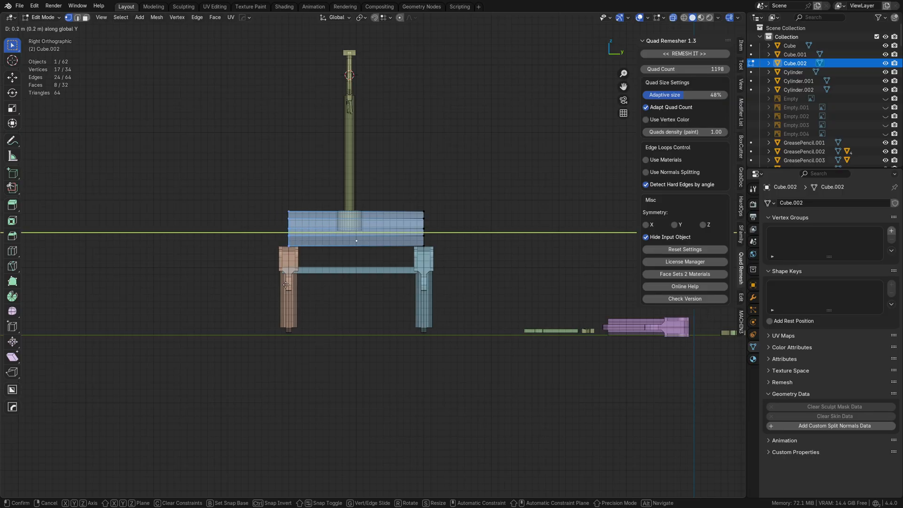
left_click(286, 285)
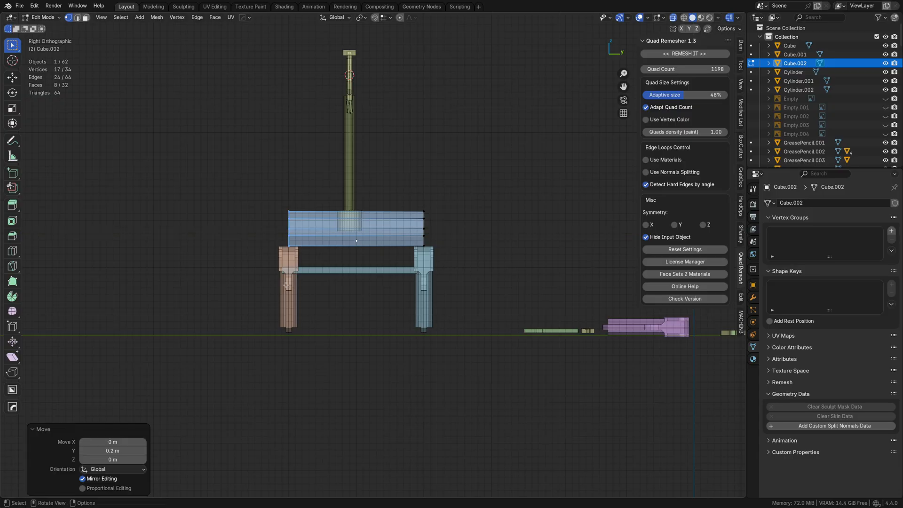
key("Tab")
key("alt+z")
Delete the orange side frame, keeping only the light blue one.
middle_click_drag(268, 265, 339, 288)
left_click(333, 337)
left_click(341, 337)
middle_click_drag(330, 295, 325, 287, "alt")
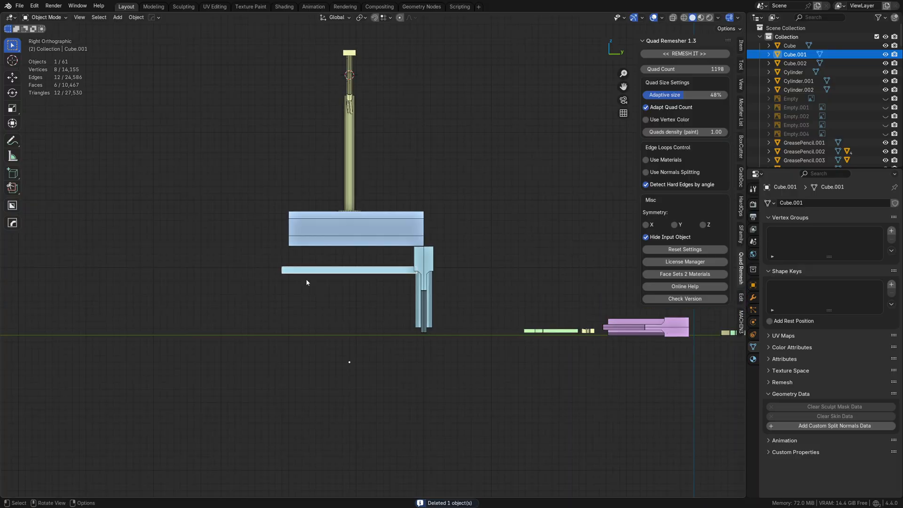
Move the lower slab's unsupported end 0.1 m inward along Y, flush with the upper slab's side.
key("Tab")
key("Tab")
left_click(278, 290)
key("alt+z")
left_click_drag(272, 287, 296, 257)
key("g")
key("y")
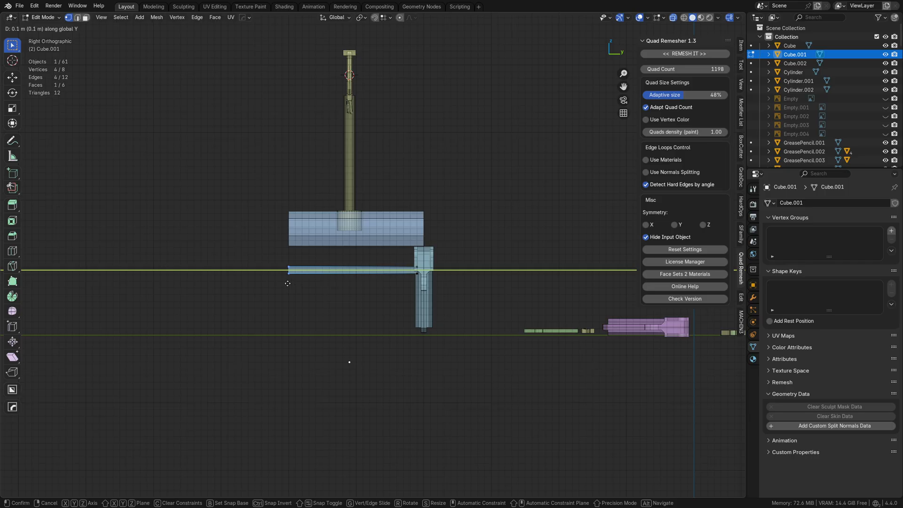
left_click(287, 284)
Move the lower slab's other end along Y into the remaining side frame, in line with the upper slab's side.
left_click_drag(383, 303, 437, 248)
key("g")
key("y")
left_click(424, 248)
key("Tab")
left_click(431, 238)
key("alt+z")
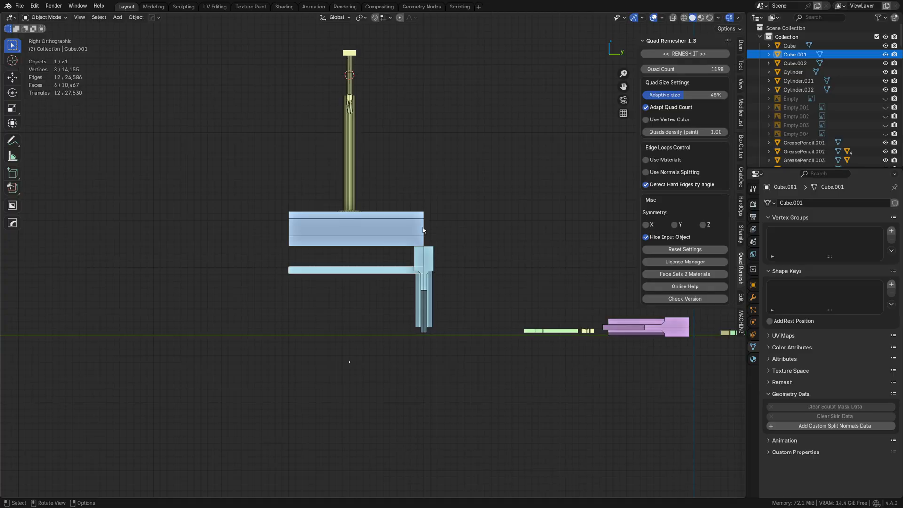
Select all five parts of the assembled module: both slabs, the side frame, the post and the arm.
middle_click_drag(423, 230, 261, 74)
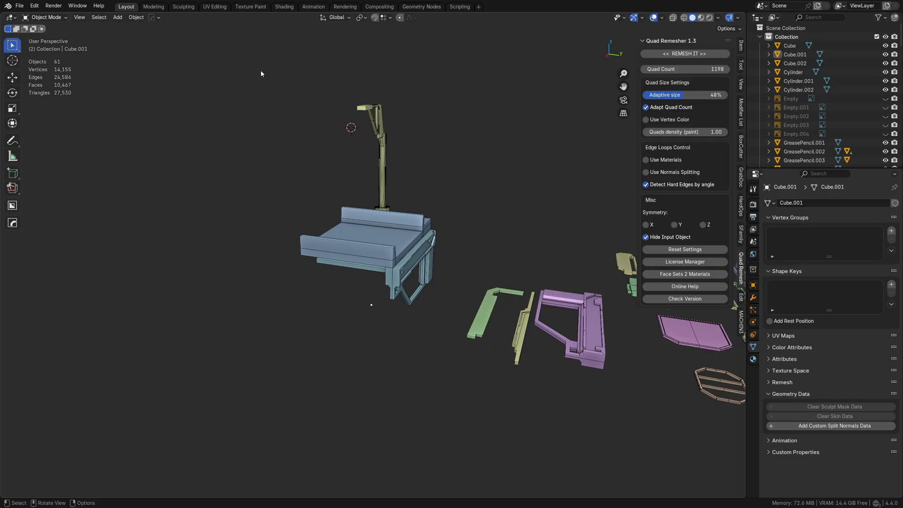
left_click_drag(261, 74, 443, 343)
middle_click_drag(444, 343, 458, 297)
key("g")
right_click(460, 284)
Try duplicating the selected module along negative Y, and undo the copy.
key("shift+d")
key("x")
key("y")
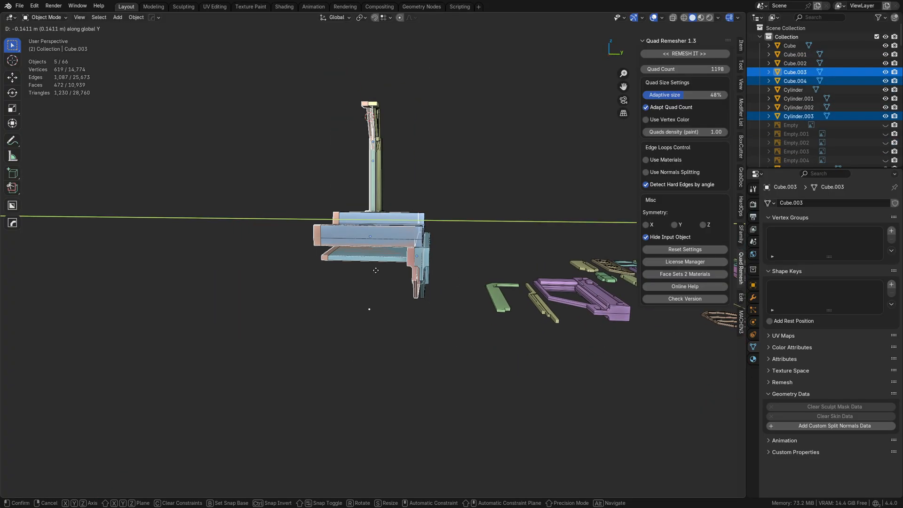
left_click(376, 268)
mouse_move(375, 268)
middle_mouse_down()
mouse_move(322, 238)
mouse_move(377, 266)
middle_mouse_up()
scroll(321, 239, "up", 2)
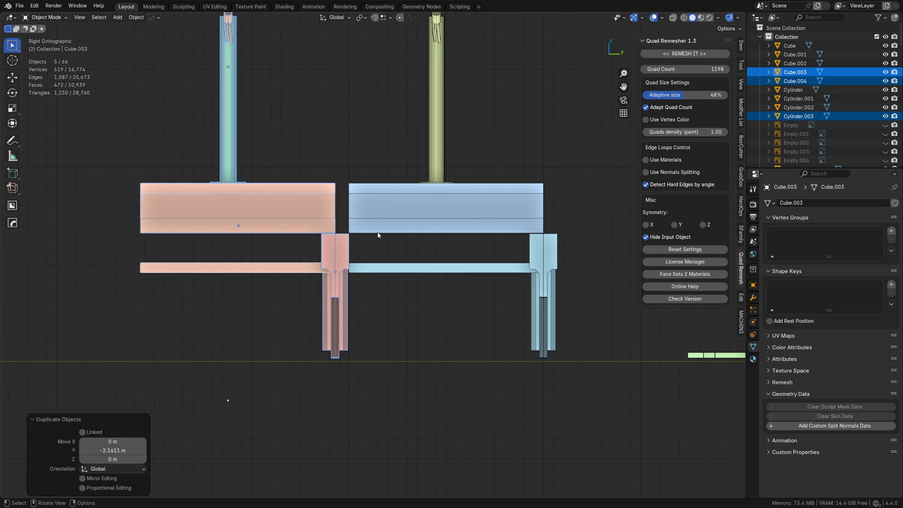
key("ctrl+z")
middle_click_drag(444, 301, 397, 305, "shift")
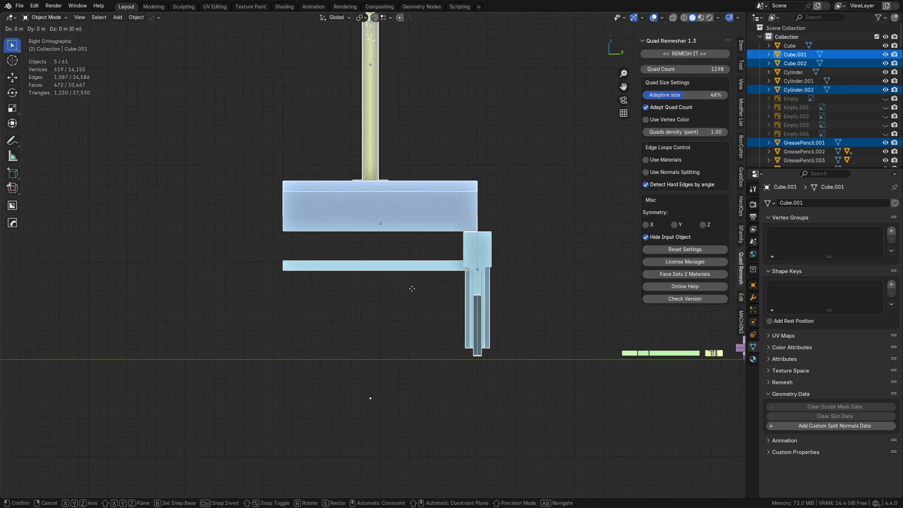
Make the upper slab the active object of the selection and duplicate the whole module 2.1411 m along negative Y.
middle_click_drag(267, 292, 465, 303)
left_click(375, 277, "shift")
scroll(404, 286, "down", 2)
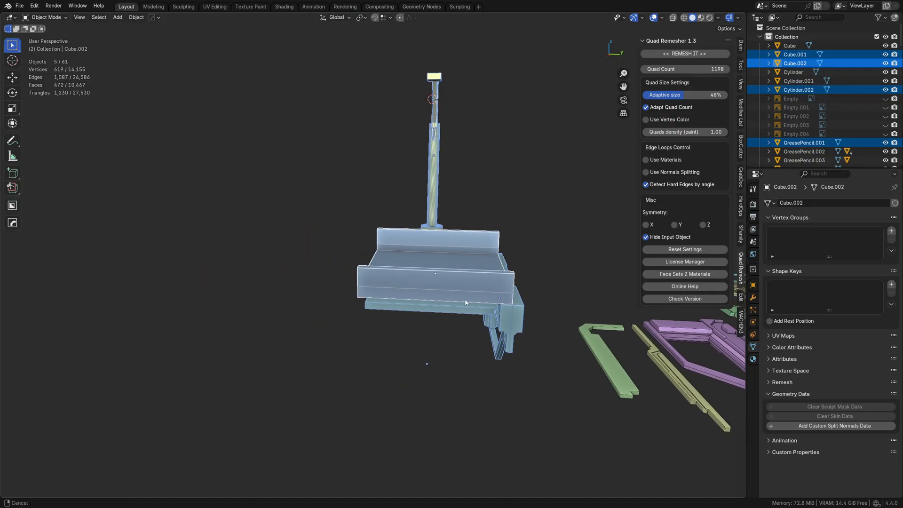
key("shift+d")
key("y")
left_click(328, 293)
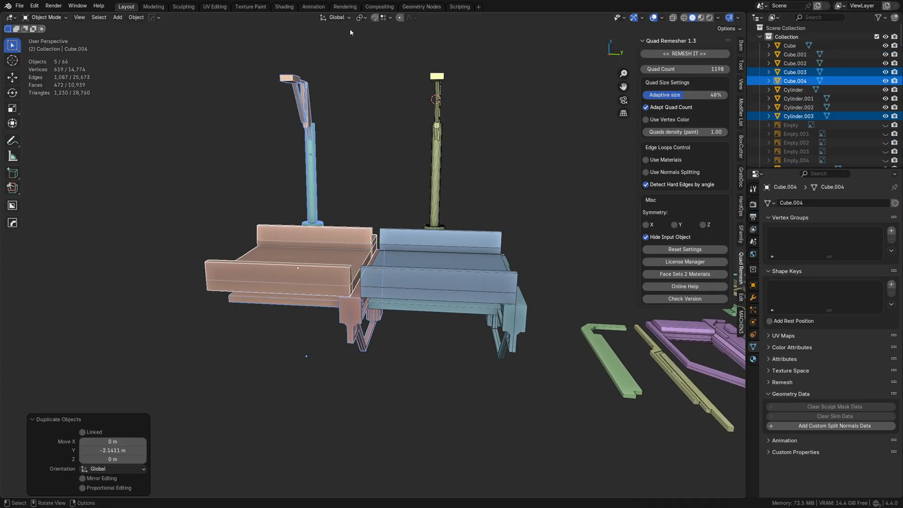
Set the pivot point to Active Element and try to snap the duplicated module along Y against the original.
left_click(385, 18)
left_click(362, 19)
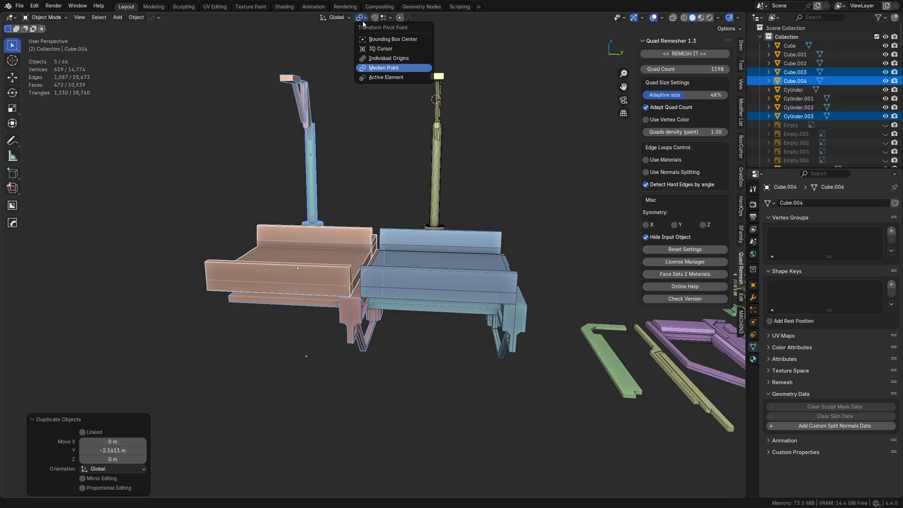
left_click(381, 77)
left_click(384, 19)
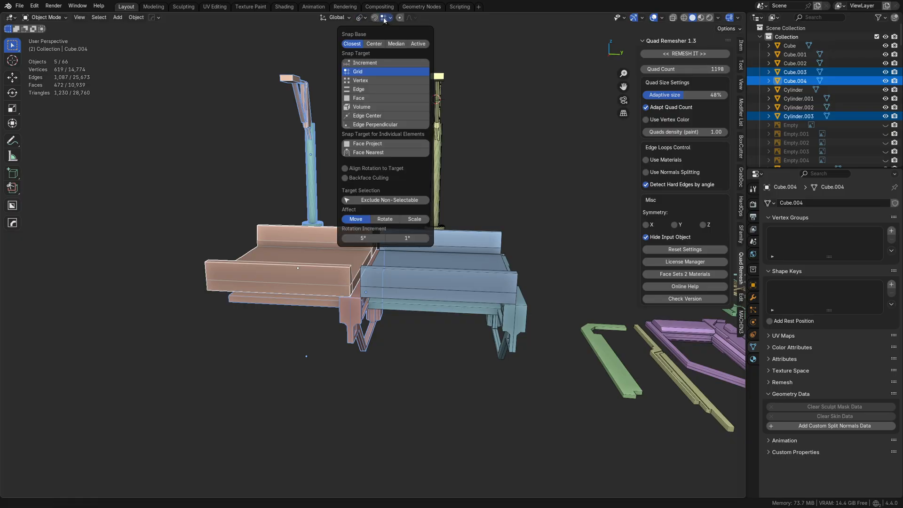
key("g")
key("y")
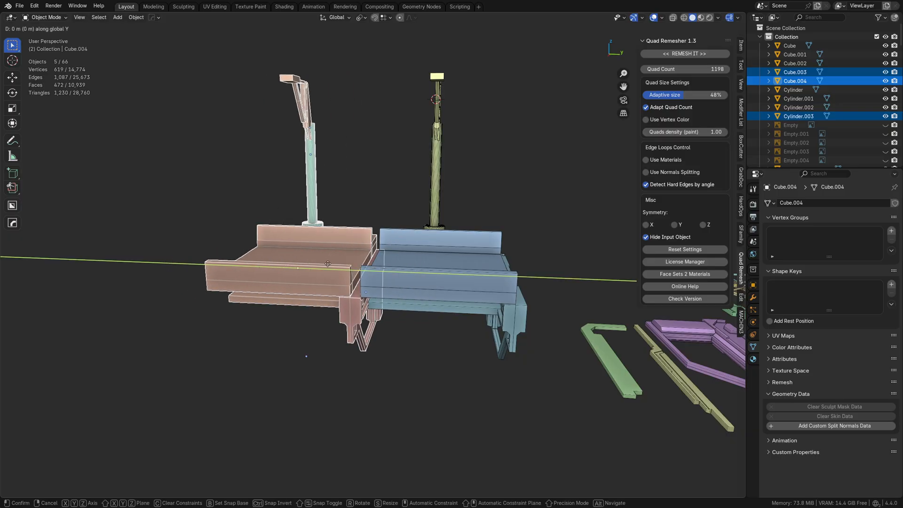
left_click(348, 193)
With the snap base set to Active and the pivot on Median Point, move the duplicated module 0.13562 m along Y against the original.
left_click(361, 17)
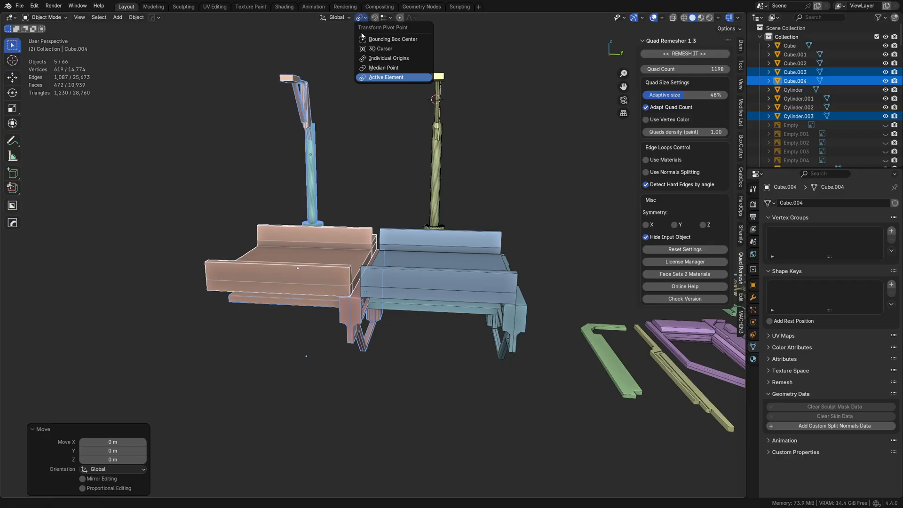
left_click(390, 17)
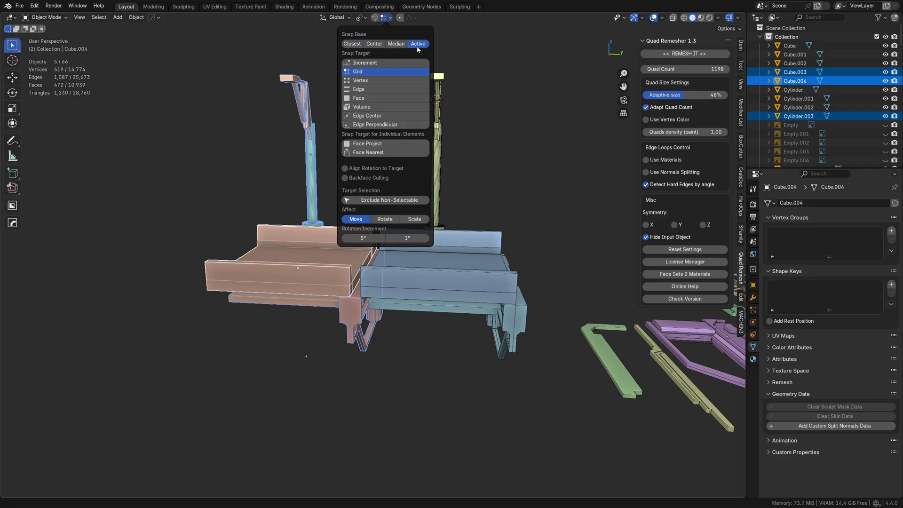
left_click(363, 19)
left_click(383, 67)
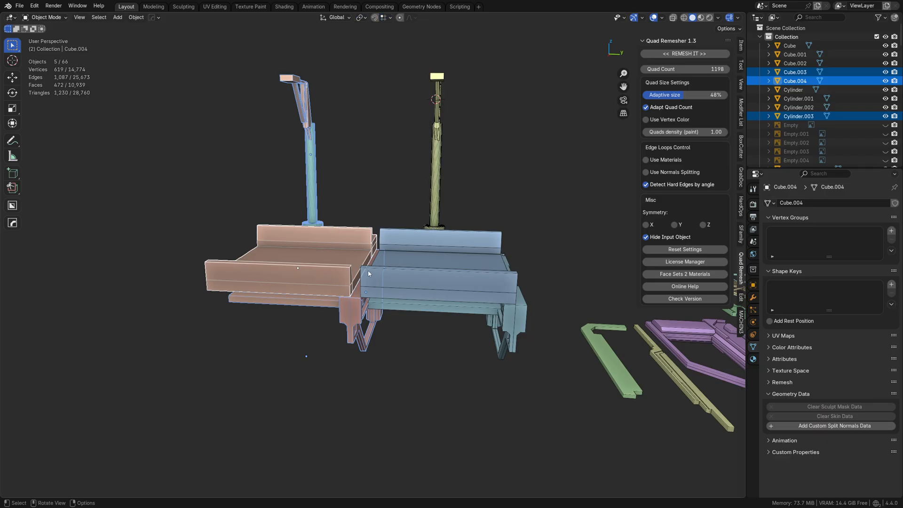
key("g")
key("y")
left_click(331, 262)
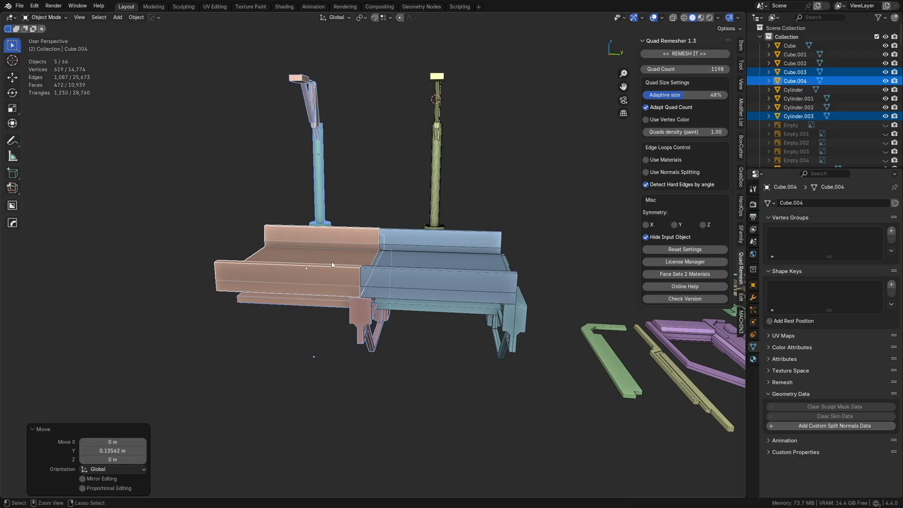
Duplicate the module 2 m along negative Y, and duplicate that copy once more to form a continuous row of four.
key("shift+d")
key("y")
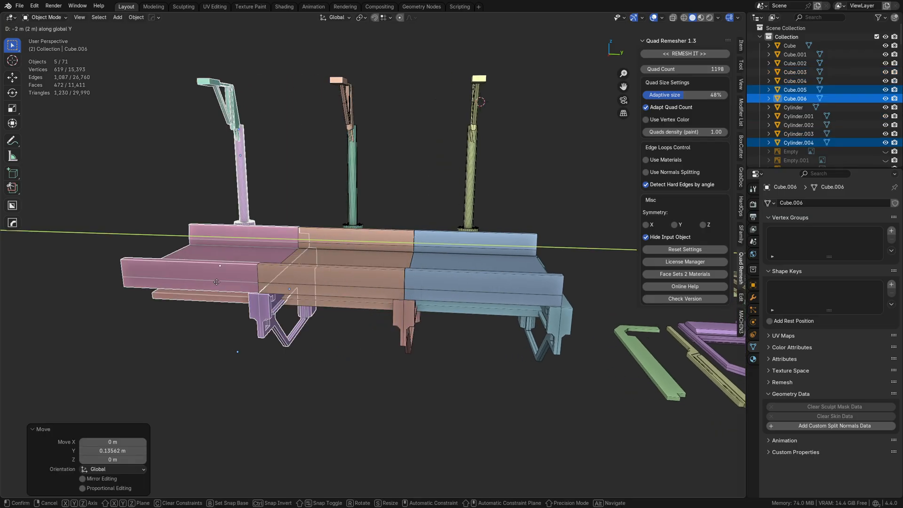
left_click(216, 282, "ctrl")
scroll(423, 278, "down", 2)
key("shift+d")
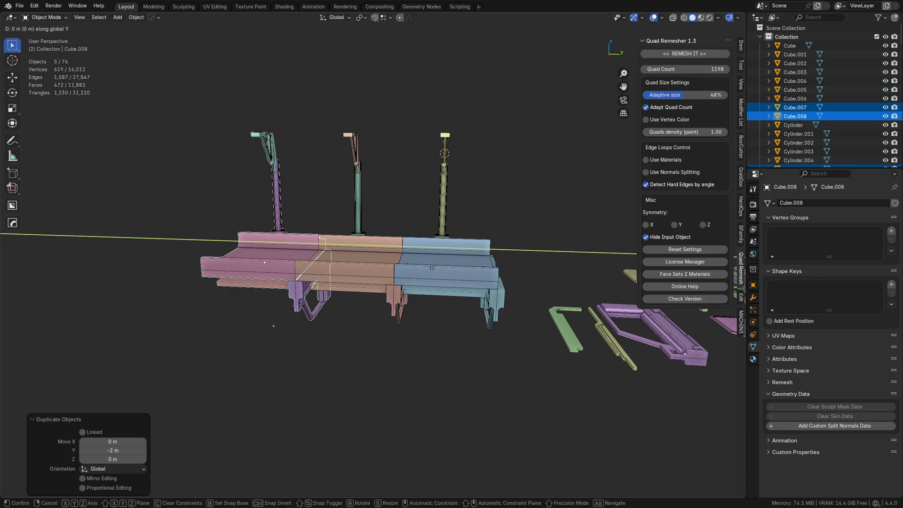
key("y")
left_click(186, 259)
Duplicate the side frame about 2 m along negative Y to support the open end of the four-module row.
key("a")
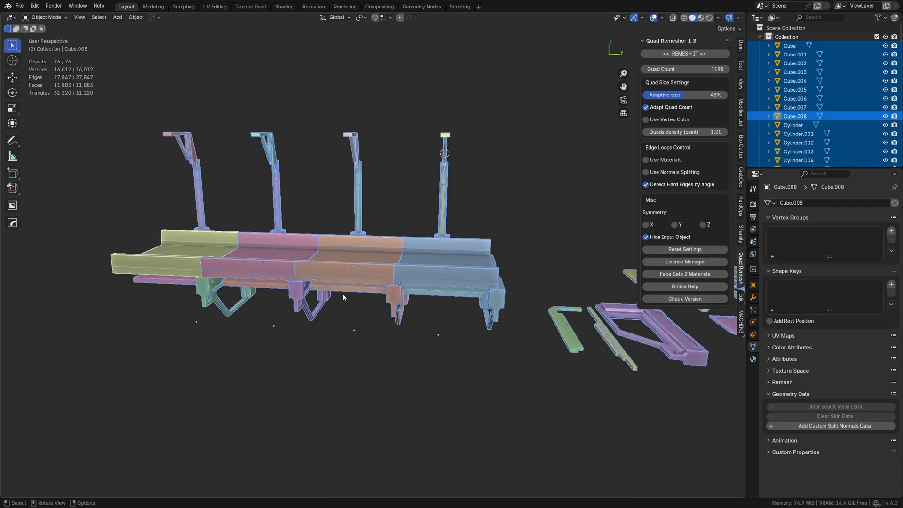
key("a")
middle_click_drag(199, 300, 401, 271, "shift")
key("shift+d")
key("y")
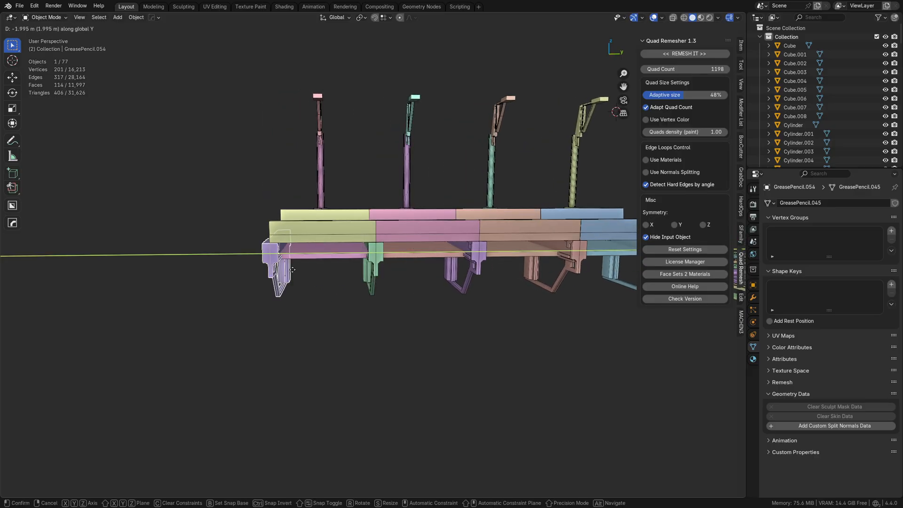
left_click(278, 235)
left_click(478, 299)
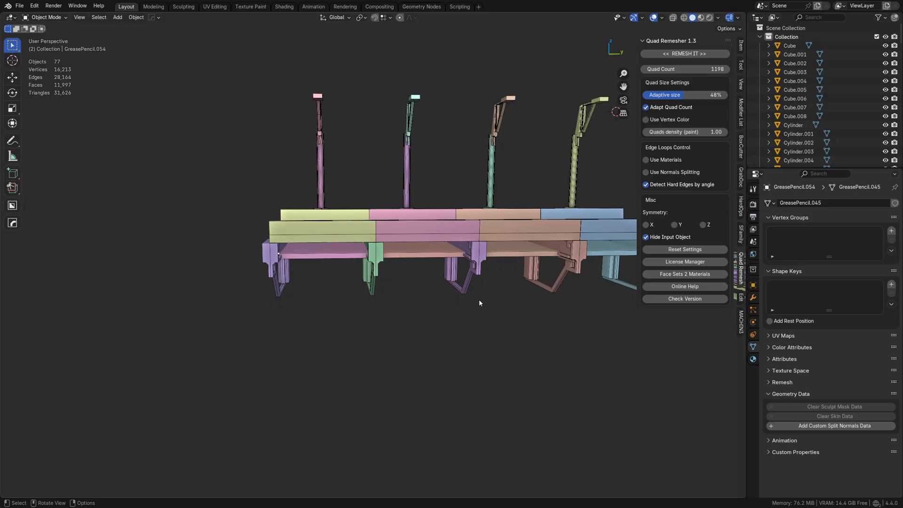
Delete the lamp posts with their arms on the orange and yellow modules.
scroll(411, 320, "down", 3)
middle_click_drag(478, 299, 338, 310, "shift")
middle_click_drag(338, 311, 336, 281)
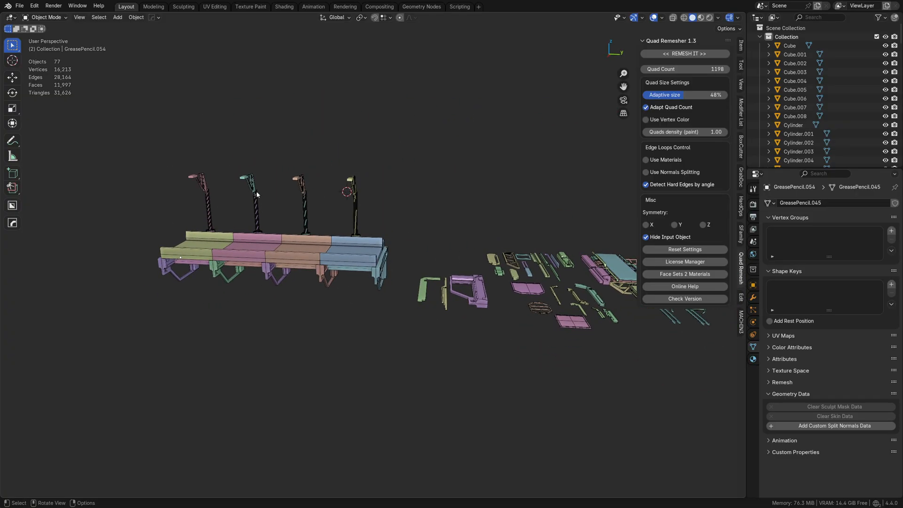
left_click_drag(261, 205, 263, 207)
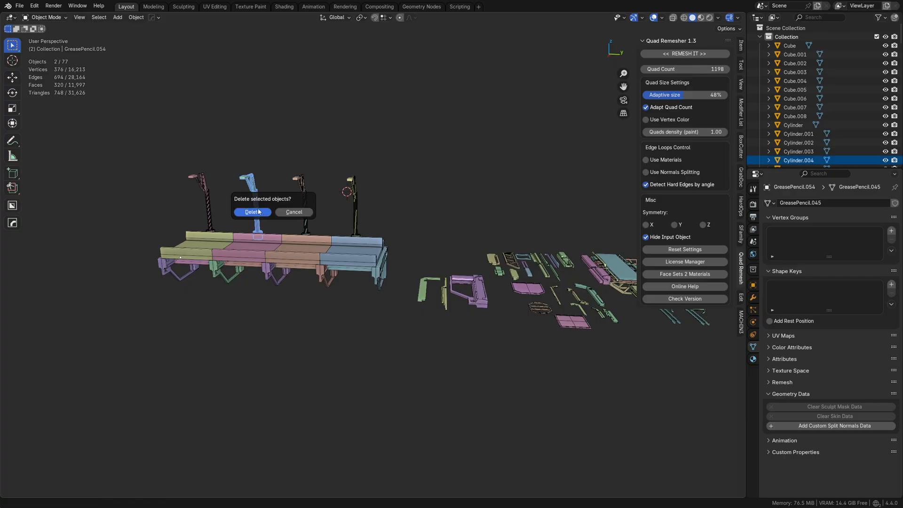
left_click(259, 212)
left_click_drag(279, 154, 322, 229)
key("Delete")
left_click_drag(149, 128, 214, 205)
key("x")
left_click(213, 203)
scroll(357, 243, "up", 5)
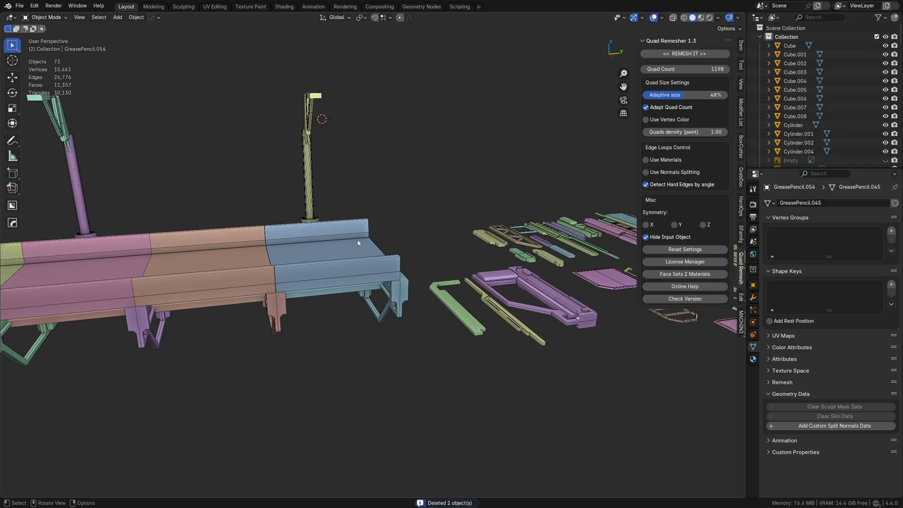
Select the whole supported row, rotate it 90° clockwise in top view and move it toward the kit parts.
key("KP_3")
scroll(337, 194, "down", 5)
left_click_drag(90, 133, 329, 268)
middle_click_drag(328, 268, 585, 410)
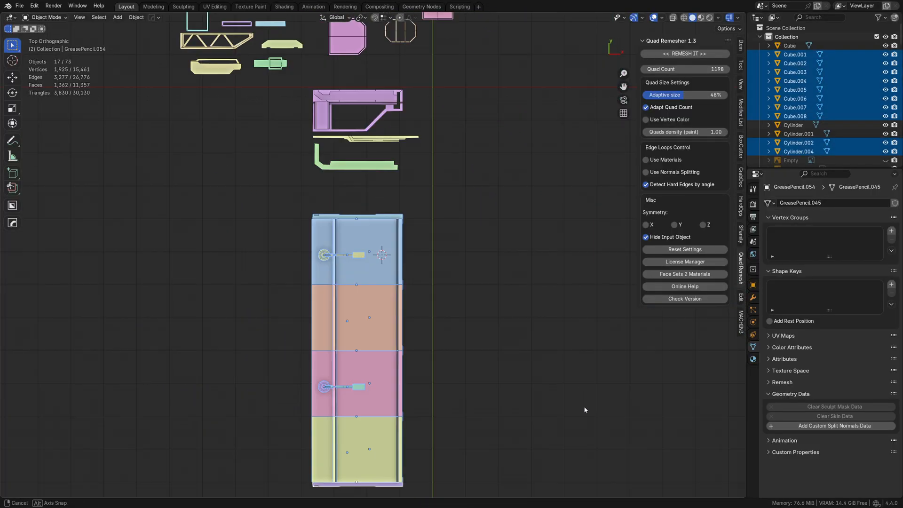
scroll(472, 326, "down", 2)
key("r")
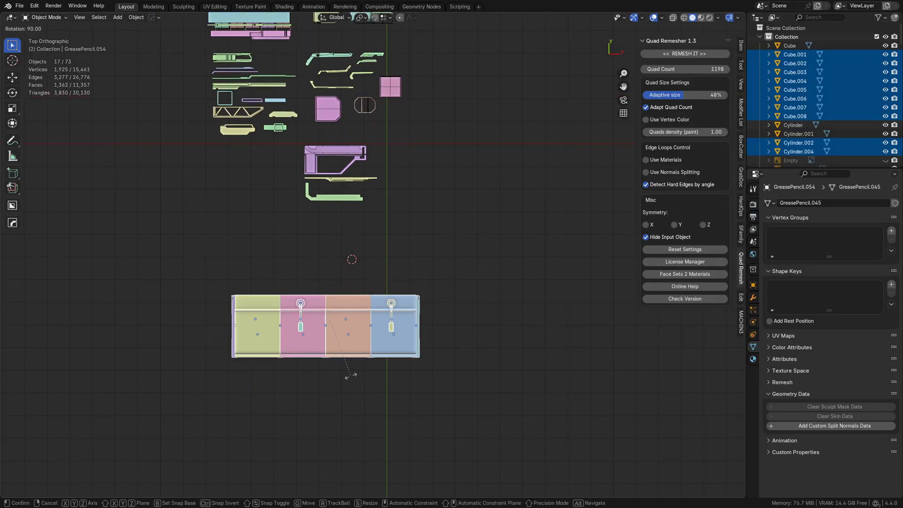
left_click(351, 377)
key("g")
left_click(504, 199)
Rotate the row another 90° clockwise so its posts face away from the kit parts, and place it beside them.
middle_click_drag(488, 231, 433, 351, "shift")
key("r")
left_click(337, 390)
key("g")
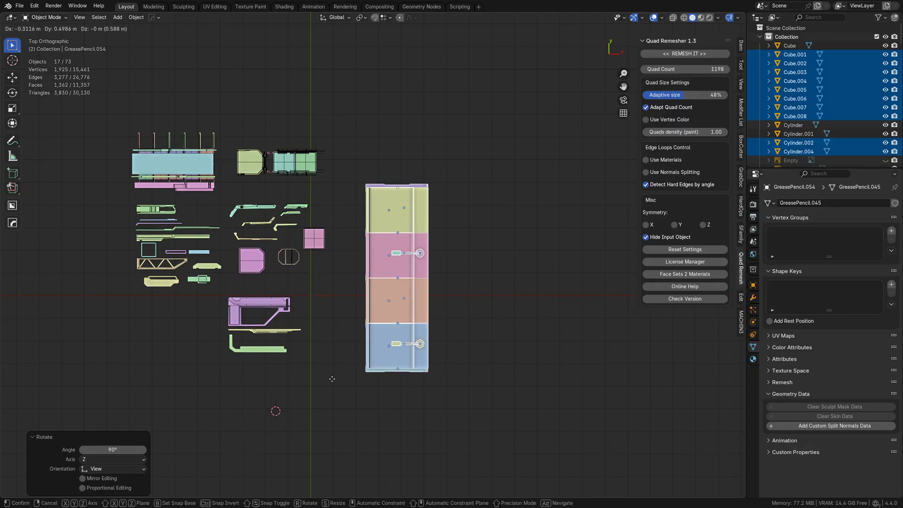
left_click(319, 382)
left_click(294, 385)
Change the solid viewport shading color from Random to Material.
middle_click_drag(294, 385, 482, 254)
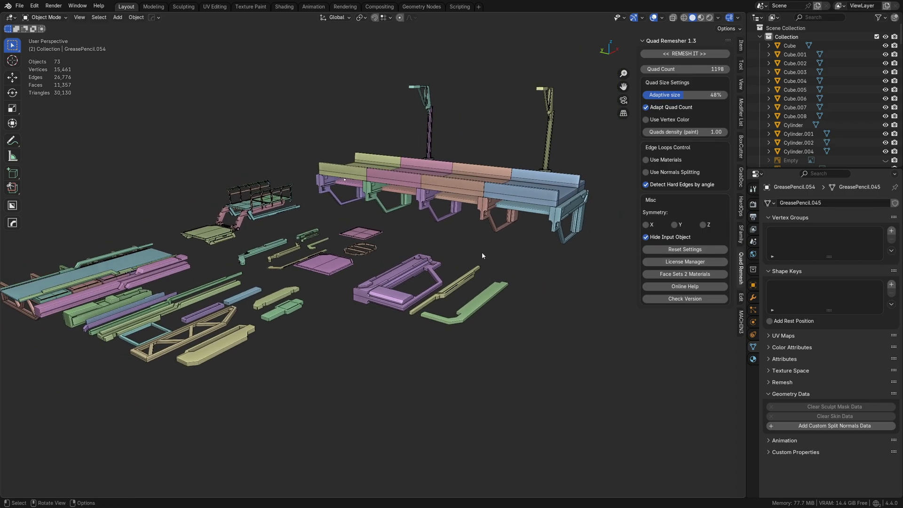
left_click(719, 18)
left_click(686, 140)
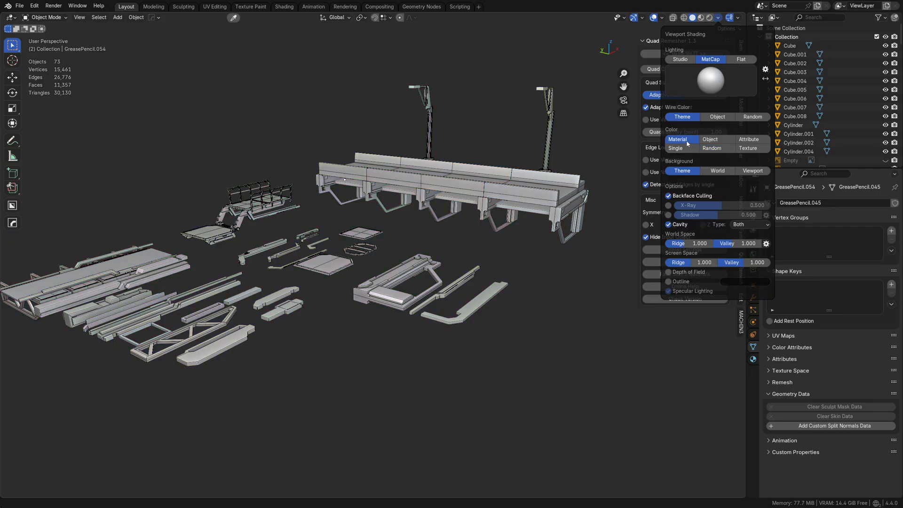
left_click(711, 149)
left_click(687, 140)
mouse_move(448, 234)
middle_mouse_down()
mouse_move(439, 269)
mouse_move(448, 269)
mouse_move(449, 309)
mouse_move(362, 277)
middle_mouse_up()
left_click(458, 244)
left_click(425, 196)
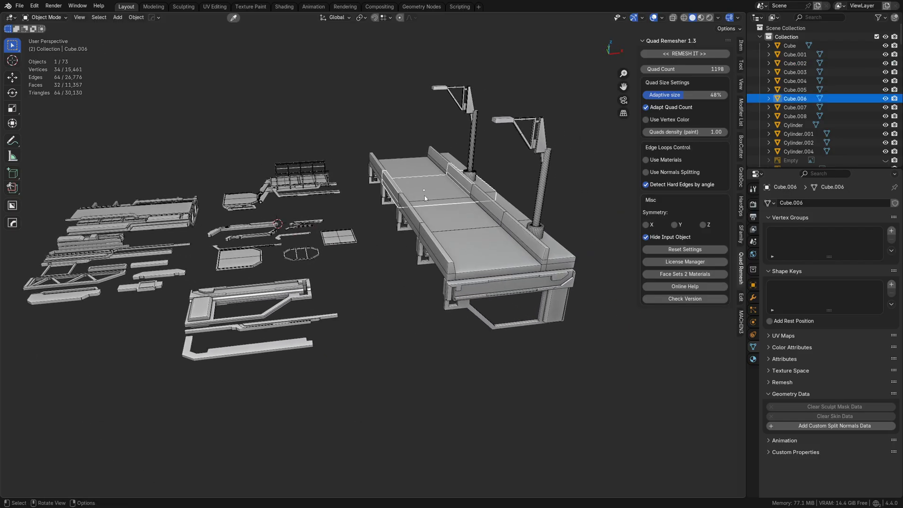
middle_click_drag(299, 300, 477, 253, "shift")
left_click(358, 288)
key("g")
right_click(379, 274)
Duplicate one walled slab from the row, offset -9.1281 m in X and -1.4777 m in Y, next to the kit parts.
left_click(559, 174)
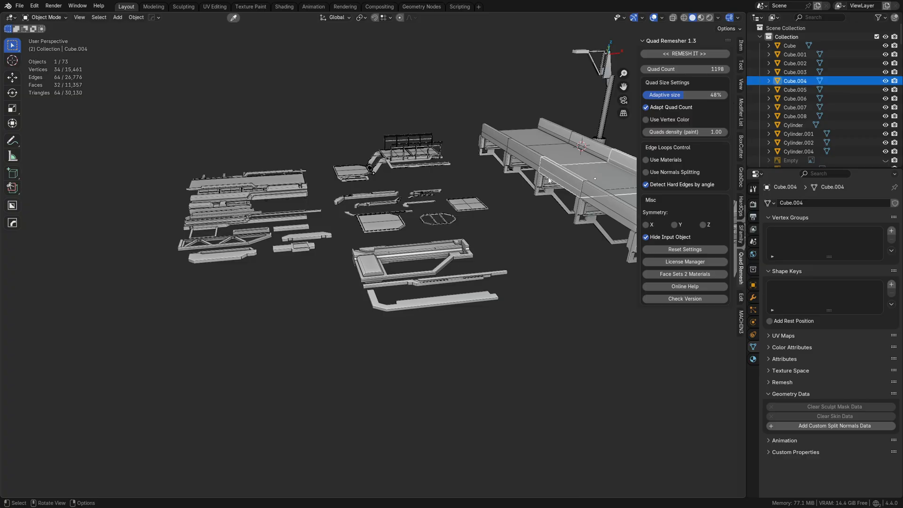
key("g")
right_click(563, 171)
middle_click_drag(563, 171, 491, 186, "shift")
key("g")
right_click(526, 188)
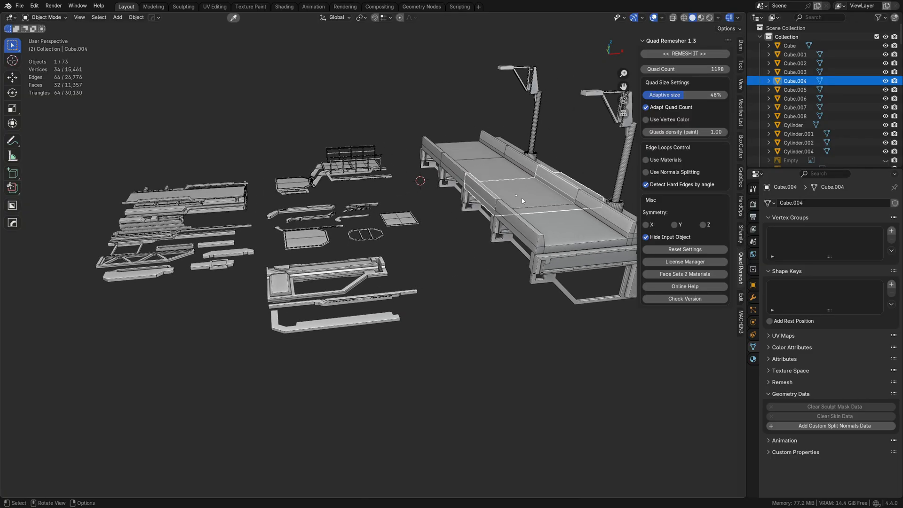
key("KP_7")
middle_click_drag(500, 290, 539, 242, "shift")
key("shift+d")
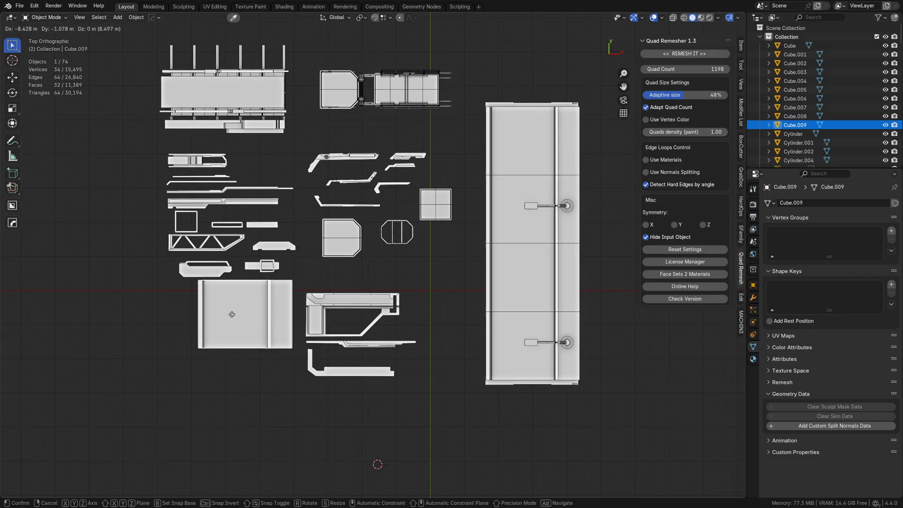
left_click(202, 319)
middle_click_drag(202, 318, 311, 229)
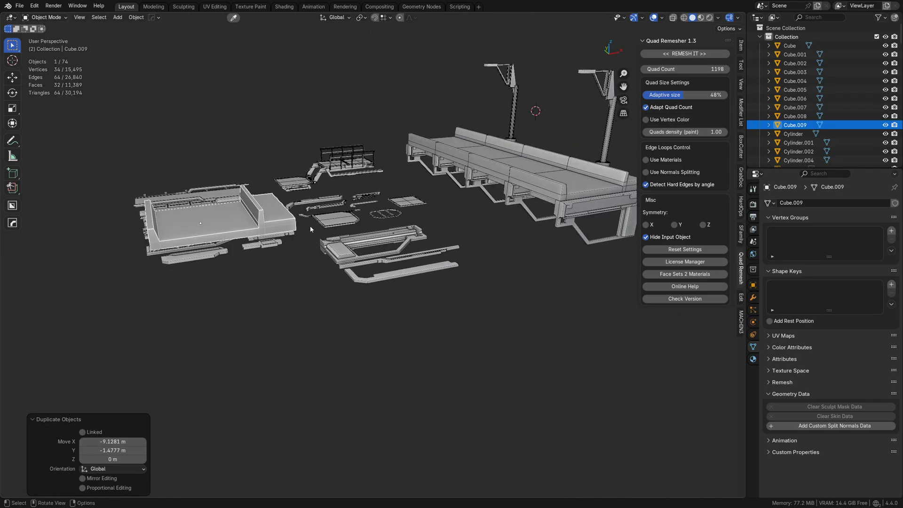
Lower the copied walled slab along Z to the level of the loose kit parts.
left_click(512, 176)
middle_click_drag(512, 176, 473, 202, "shift")
left_click(191, 261)
key("g")
key("z")
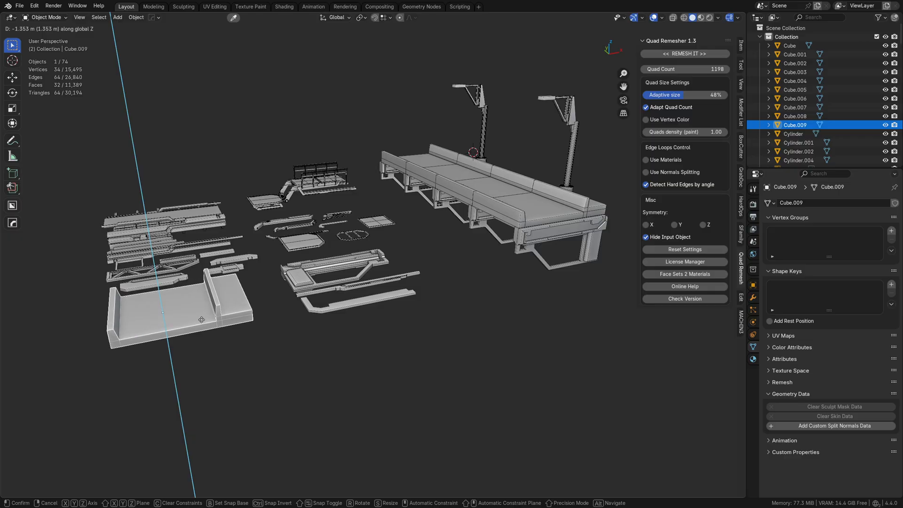
left_click(202, 324)
Duplicate the far lamp arm, move the copy among the kit parts, and shift it -1.7254 m in X and 3.1936 m in Y.
left_click(490, 134)
left_click(476, 88)
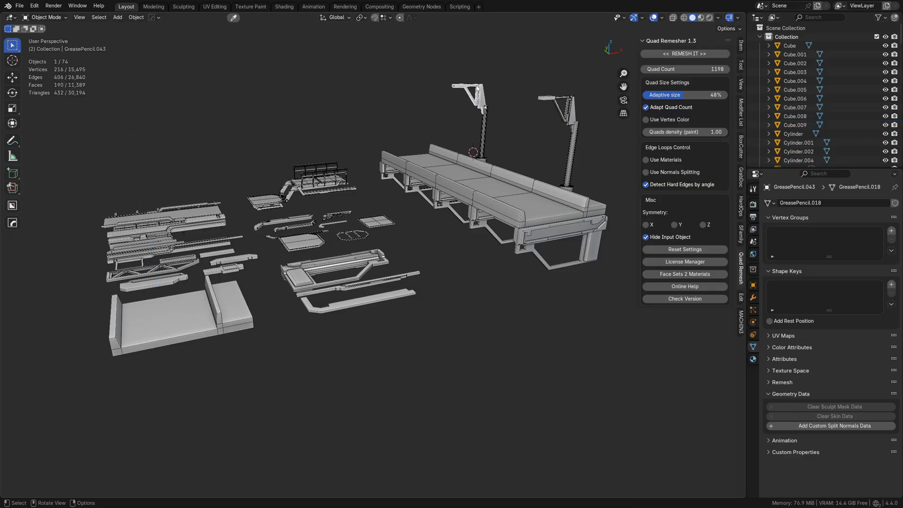
key("shift+d")
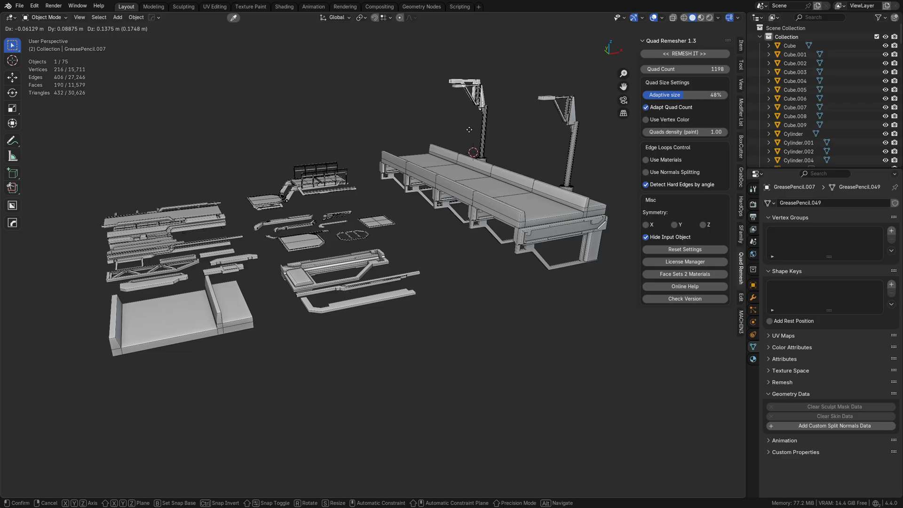
left_click(251, 158)
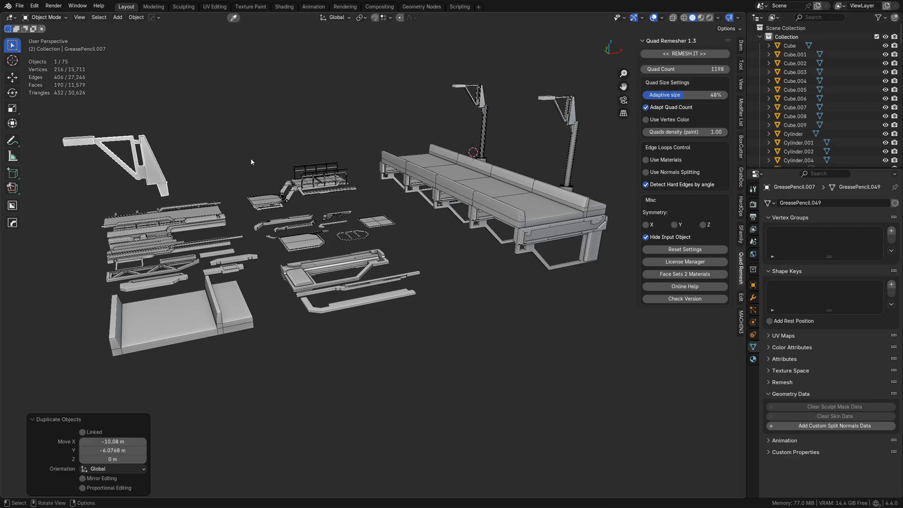
key("KP_7")
key("g")
left_click(151, 191)
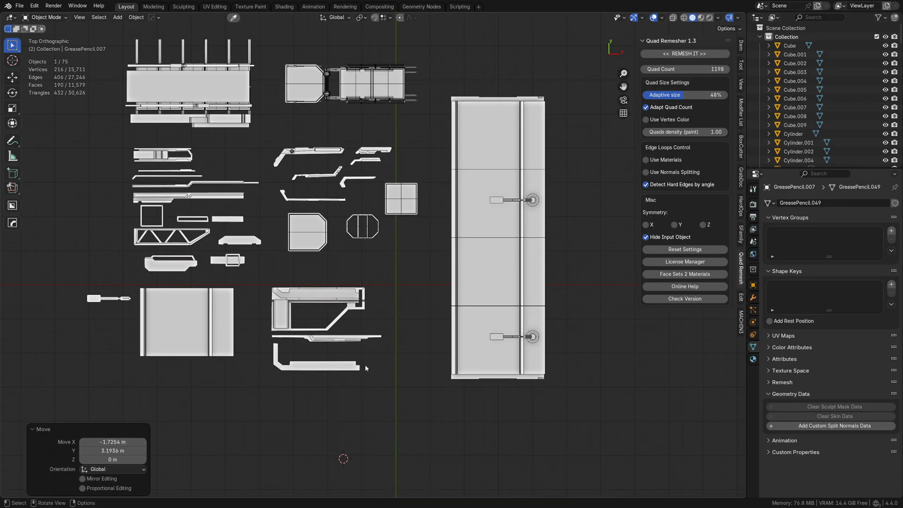
Lower the copied lamp arm along Z beside the copied slab and clear the selection.
middle_click_drag(362, 292, 367, 212)
key("g")
key("z")
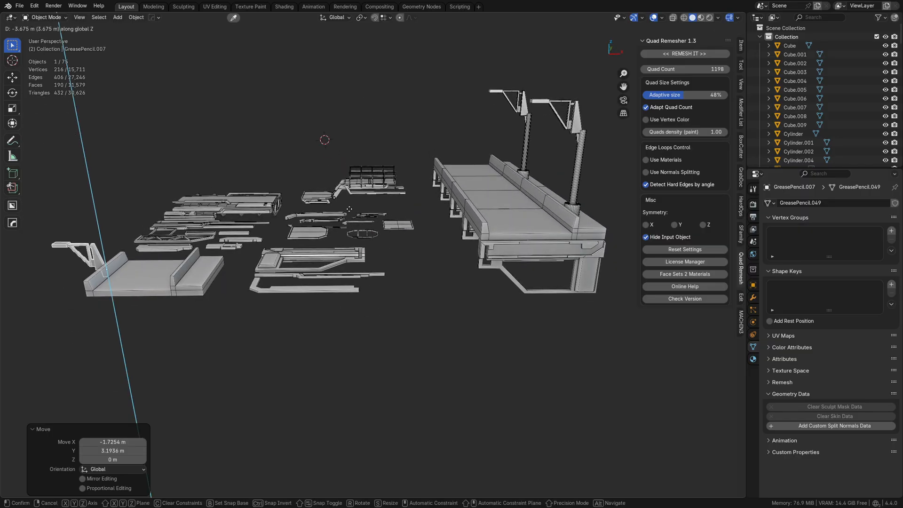
left_click(350, 236)
key("a")
key("alt+a")
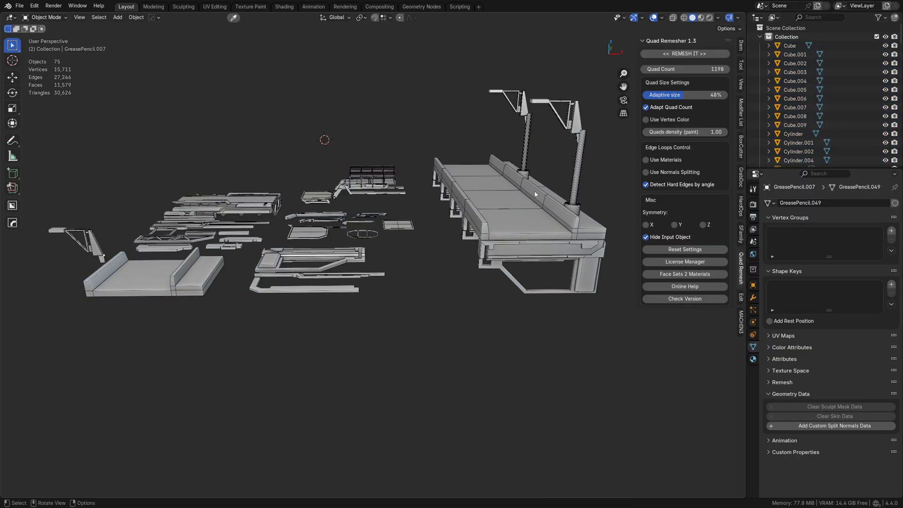
Duplicate the near lamp post, offset -12.505 m in X and 0.52228 m in Y, next to the copied arm.
left_click(574, 181)
key("KP_7")
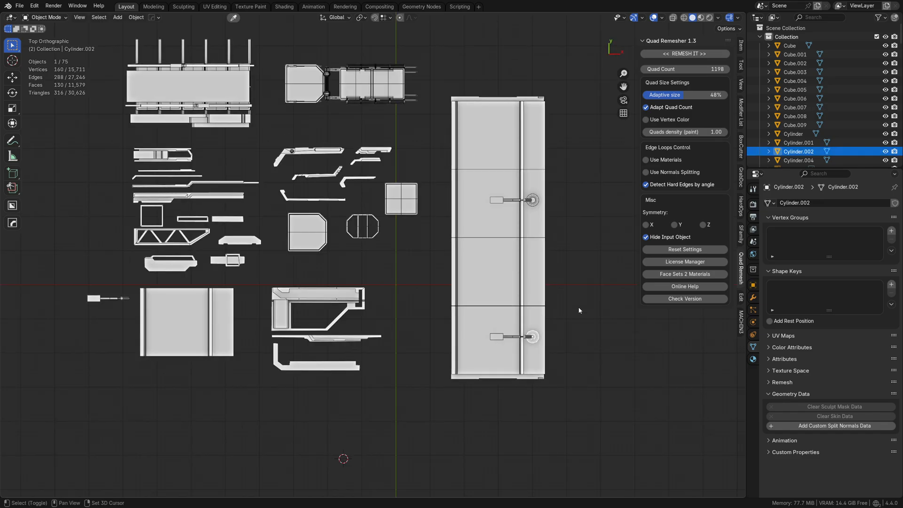
key("shift+d")
left_click(108, 320)
Lower the copied post in front view to the height of the other kit parts.
key("KP_1")
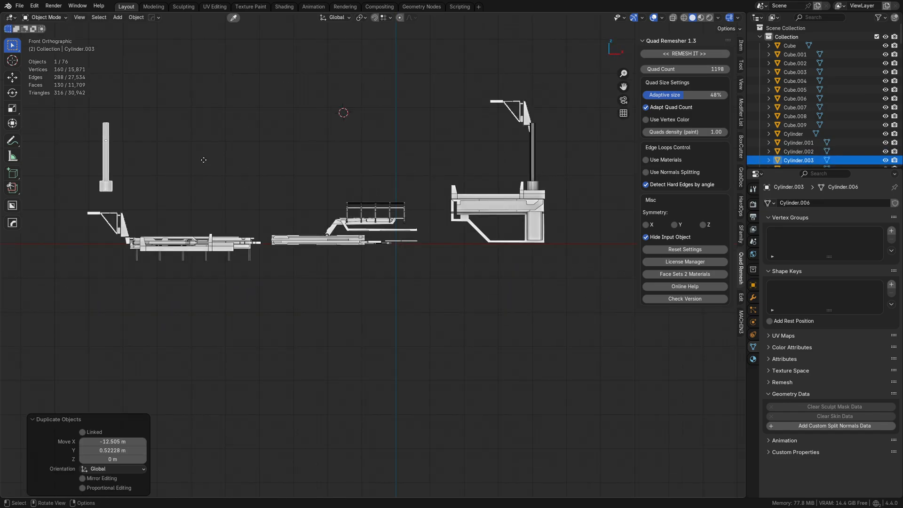
key("g")
key("shift+z")
key("shift+z")
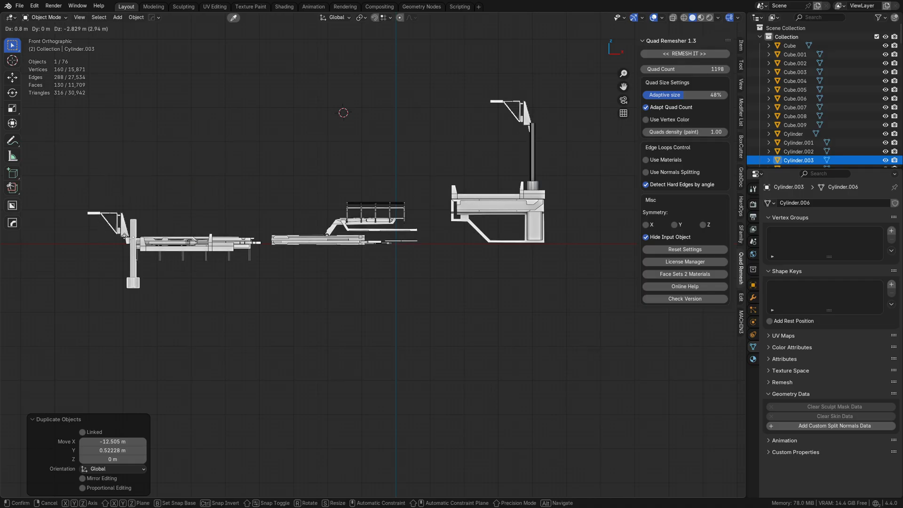
left_click(109, 213)
middle_click_drag(108, 230, 309, 273)
Examine the assembled row by picking individual modules and box-selecting its pieces.
scroll(309, 273, "down", 1)
middle_click_drag(465, 179, 428, 171, "shift")
left_click(484, 136)
scroll(377, 182, "up", 3)
left_click(360, 184)
middle_click_drag(358, 214, 463, 175, "shift")
scroll(510, 197, "down", 3)
left_click(463, 175)
left_click(429, 155)
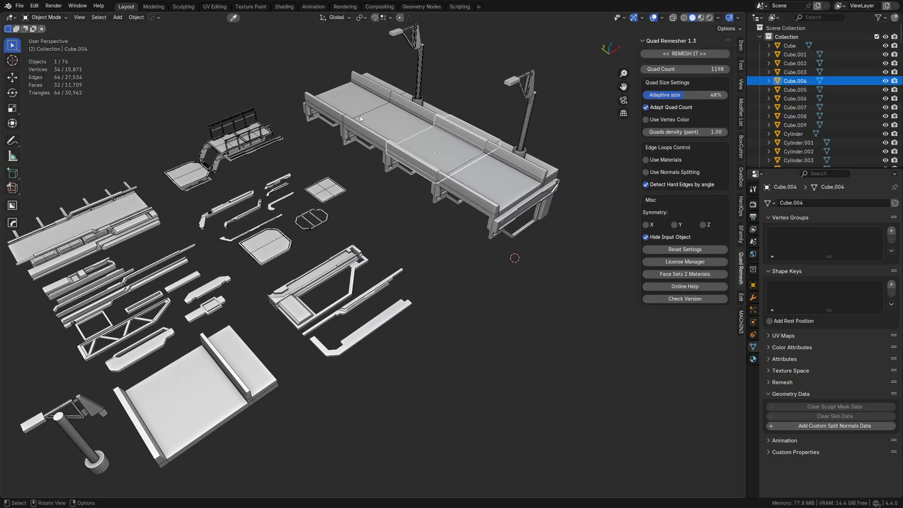
middle_click_drag(528, 119, 473, 183, "shift")
left_click_drag(267, 74, 484, 209)
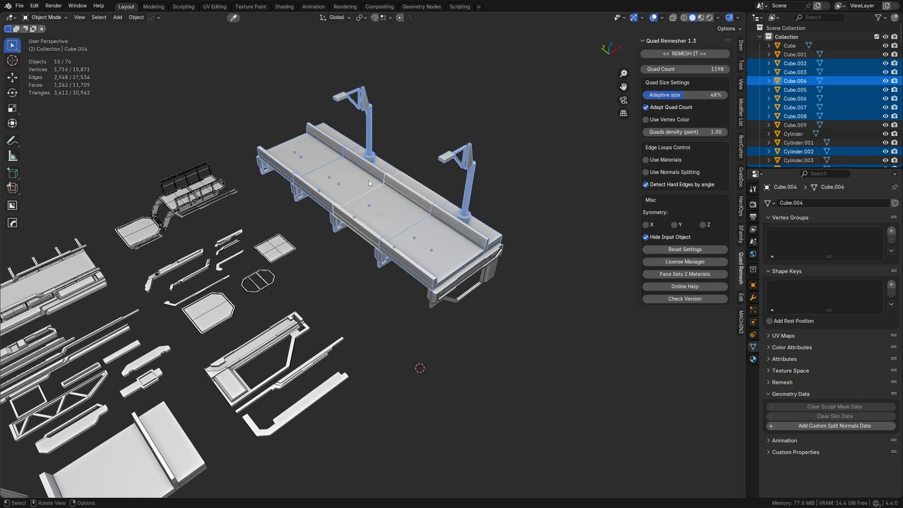
key("a")
key("a")
Examine the individual kit parts that the assemblies are made from, picking several of the loose pieces.
middle_click_drag(90, 222, 224, 142, "shift")
scroll(331, 211, "up", 4)
middle_click_drag(184, 178, 409, 348, "shift")
scroll(408, 347, "down", 4)
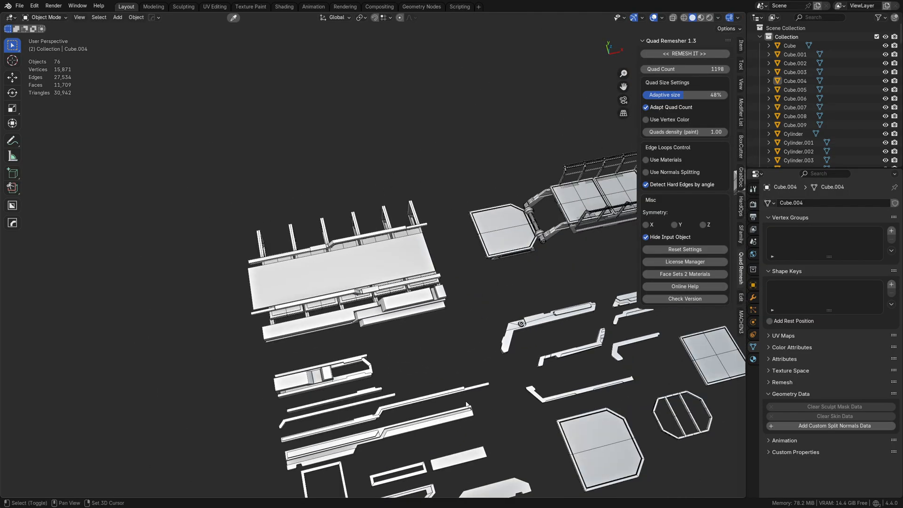
left_click(247, 284)
left_click(233, 250)
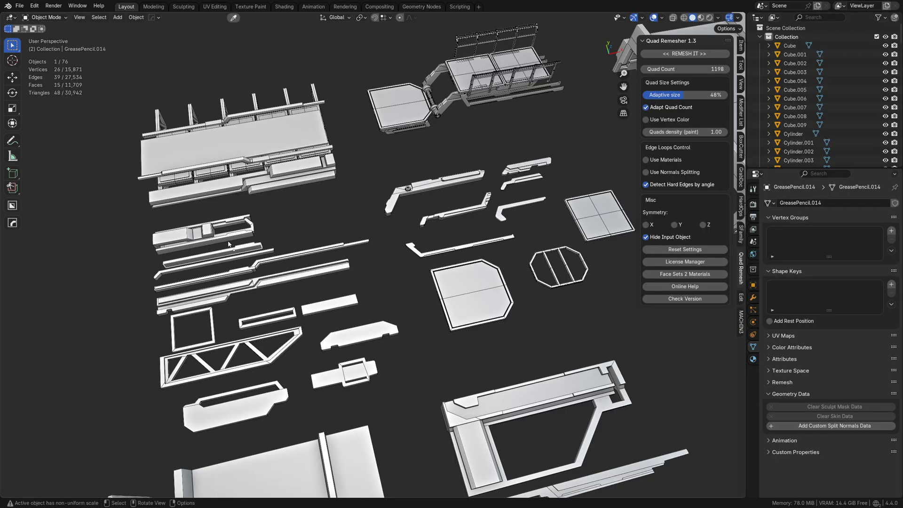
left_click(226, 236)
middle_click_drag(528, 168, 430, 176, "shift")
left_click(435, 211, "shift")
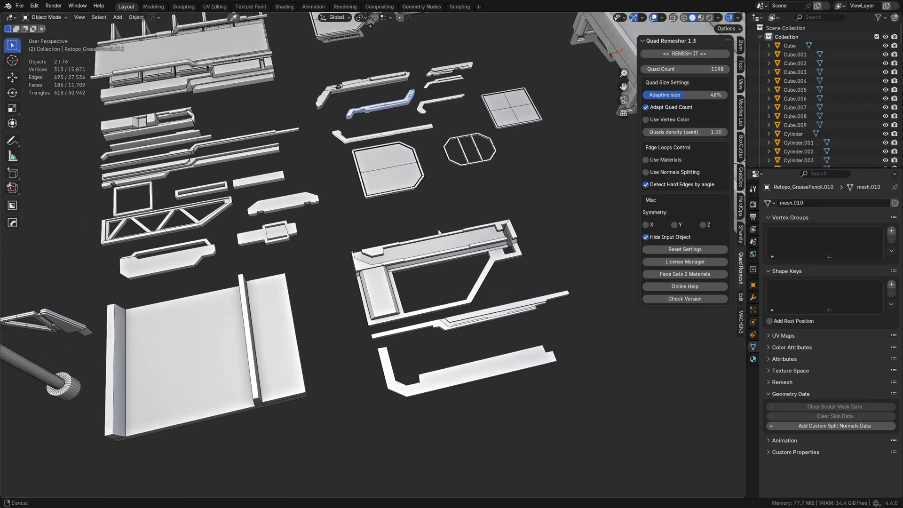
middle_click_drag(437, 249, 416, 242, "shift")
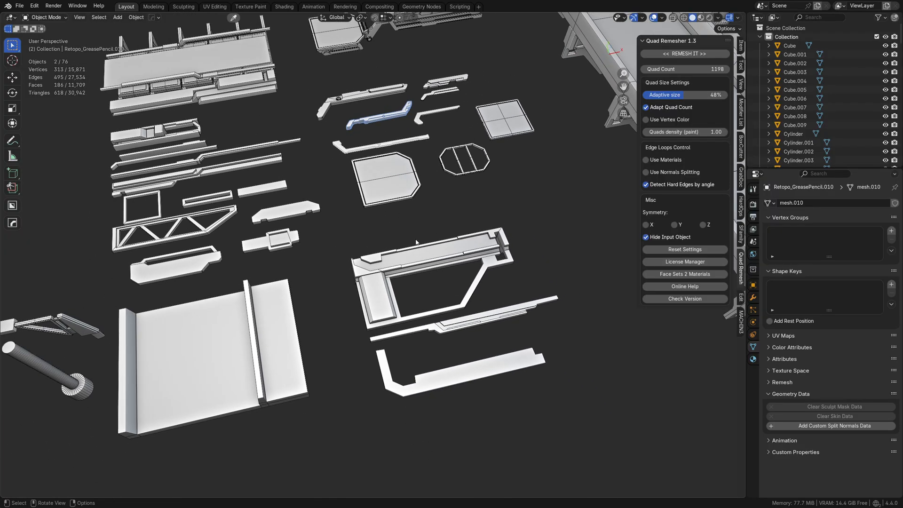
key("a")
key("a")
middle_click_drag(499, 181, 453, 213, "shift")
scroll(453, 247, "down", 3)
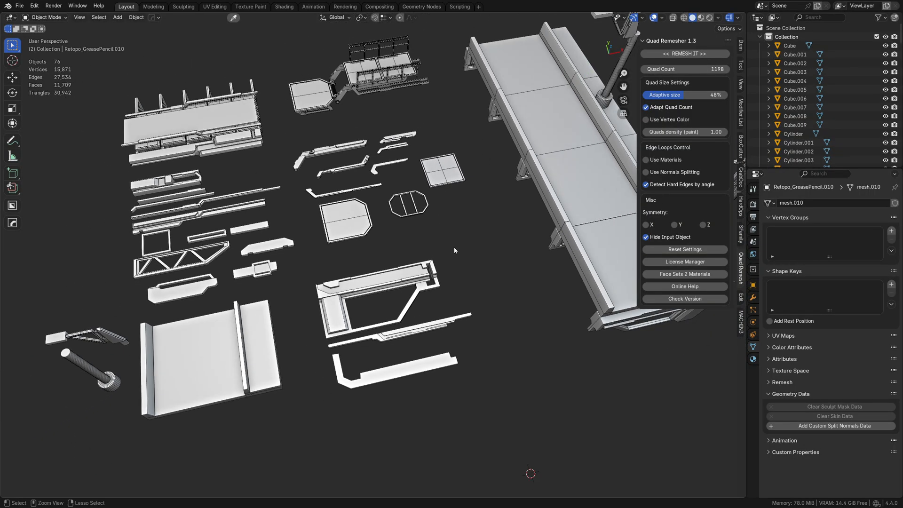
middle_click_drag(453, 247, 451, 226, "shift")
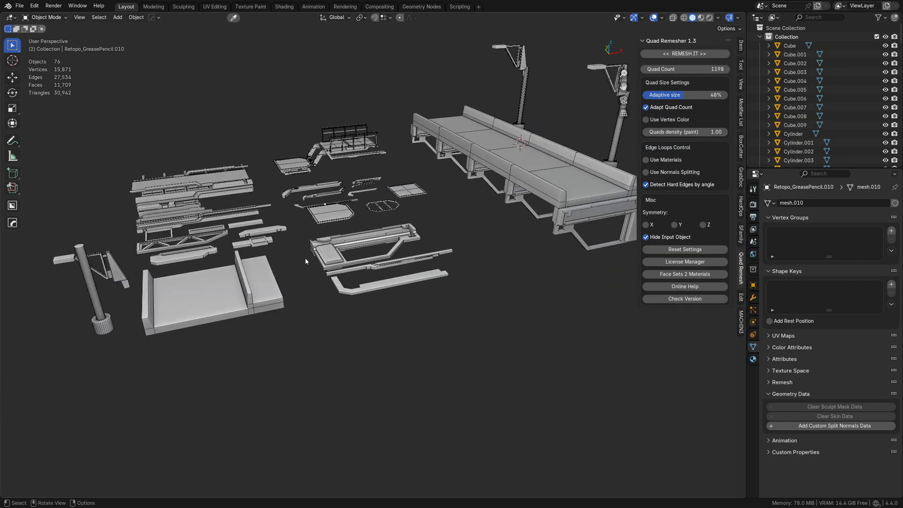
Rotate the copied post -90° in the left view so that it lies flat like the other kit parts.
middle_click_drag(305, 258, 395, 255, "shift")
left_click(239, 266)
middle_click_drag(275, 301, 278, 344)
key("r")
left_click(405, 125)
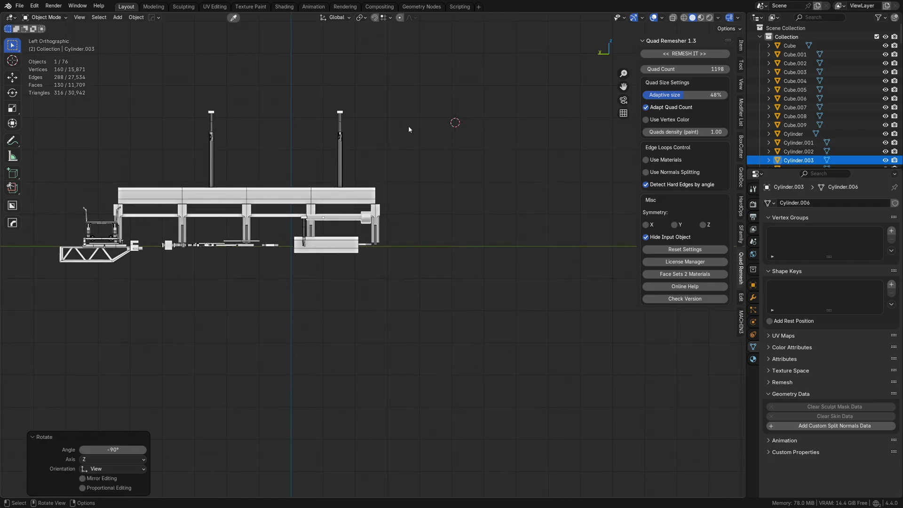
Lower the flat copied post in left view to the ground line of the other kit parts.
key("g")
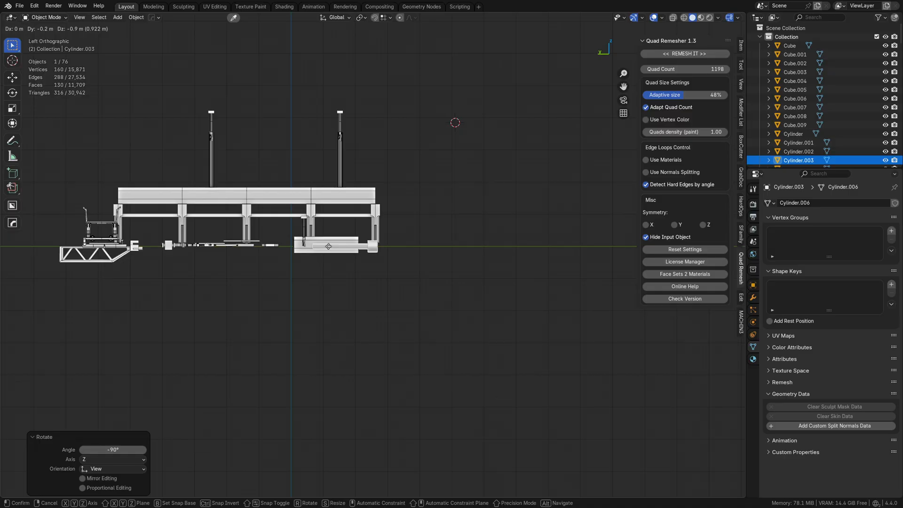
left_click(328, 247)
Rotate the copied lamp arm -90° in left view and lower it to the level of the other kit parts.
middle_click_drag(301, 246, 237, 266)
left_click(237, 266)
middle_click_drag(335, 291, 395, 271)
key("r")
left_click(329, 182)
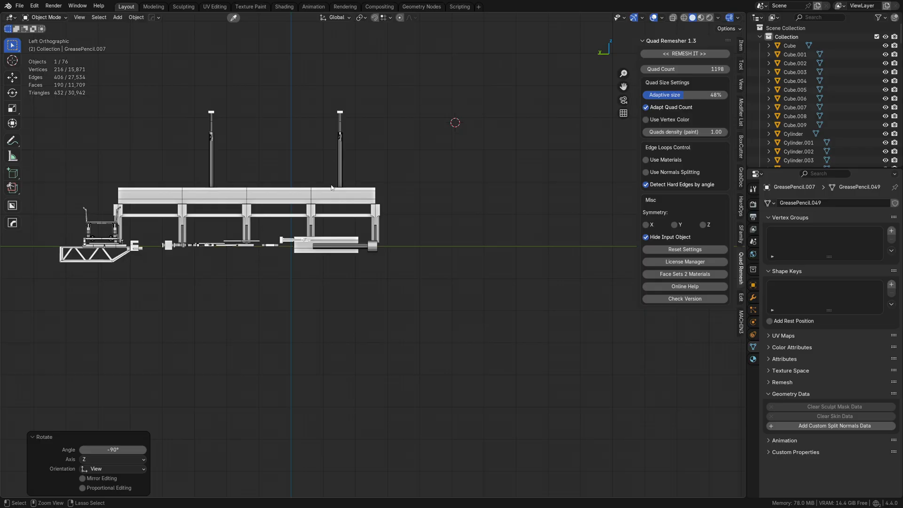
key("g")
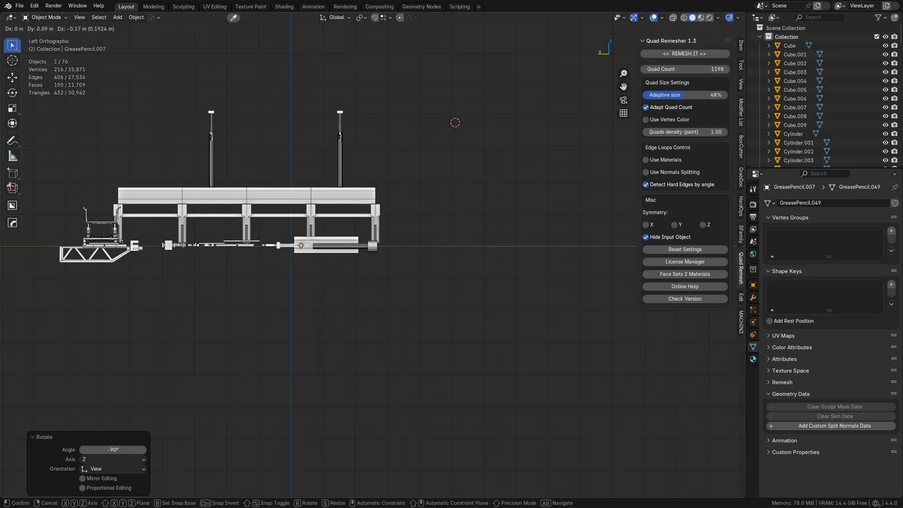
left_click(300, 245)
key("Tab")
left_click(358, 209)
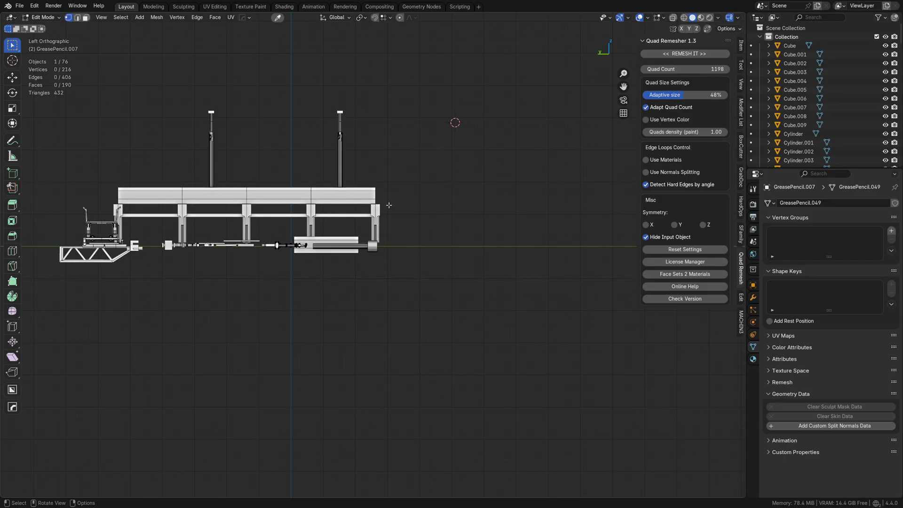
key("Tab")
middle_click_drag(389, 177, 411, 239, "alt")
key("a")
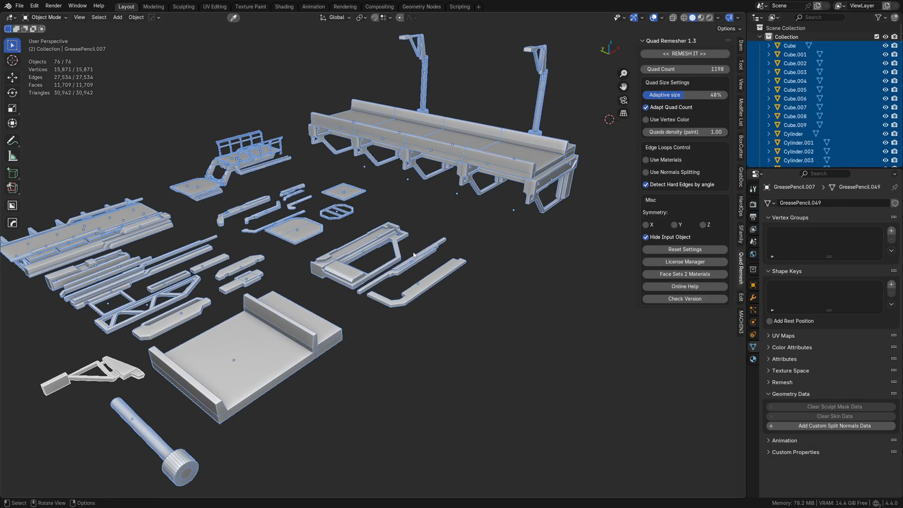
key("alt+a")
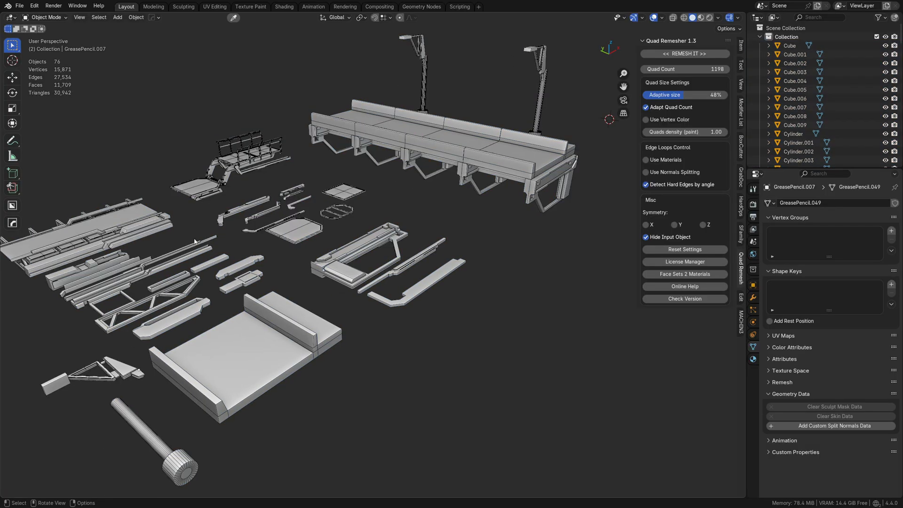
Duplicate the long stepped beam from the kit parts and raise the copy about 3 m along Z.
key("shift+d")
key("shift+z")
key("z")
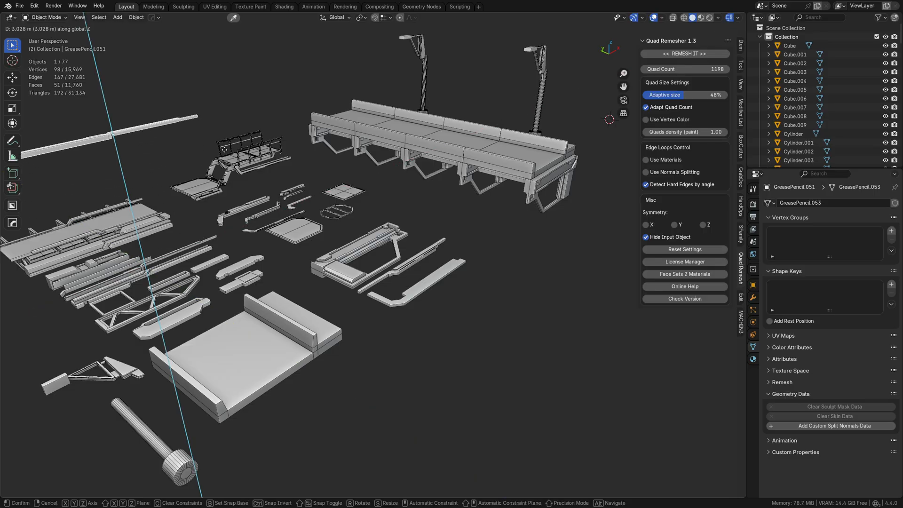
left_click(127, 99)
scroll(401, 297, "up", 2)
middle_click_drag(126, 99, 365, 245, "shift")
Prepare the raised beam for remeshing with 30° auto smooth shading, applied transforms, Use Normals Splitting and Z symmetry.
key("a")
left_click(376, 269)
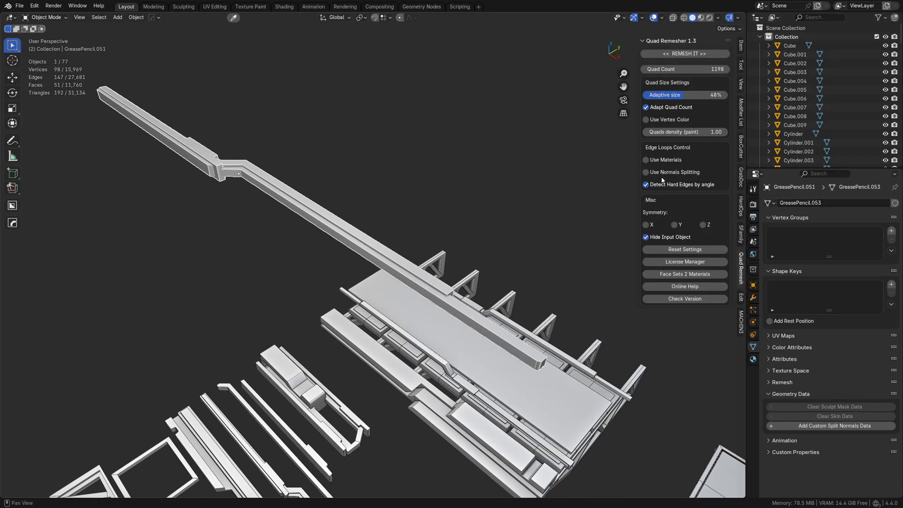
right_click(391, 205)
left_click(336, 154)
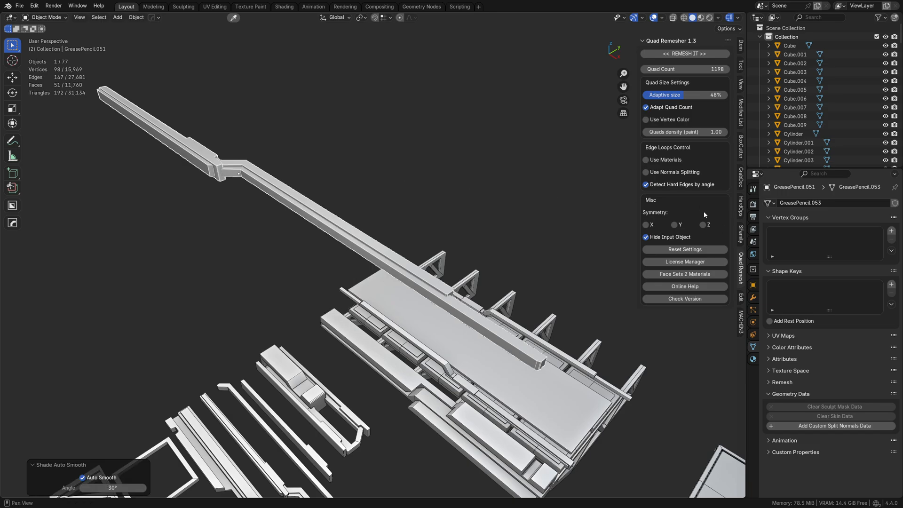
left_click(677, 171)
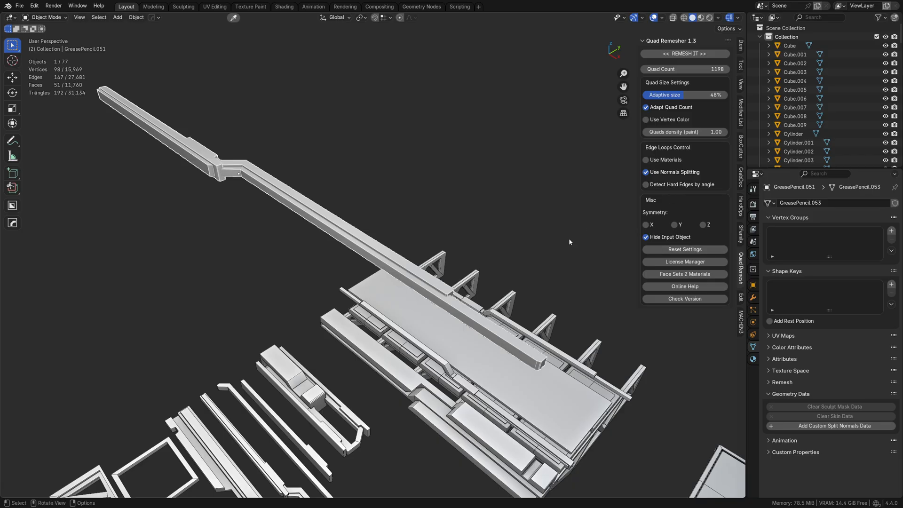
middle_click_drag(295, 229, 314, 191)
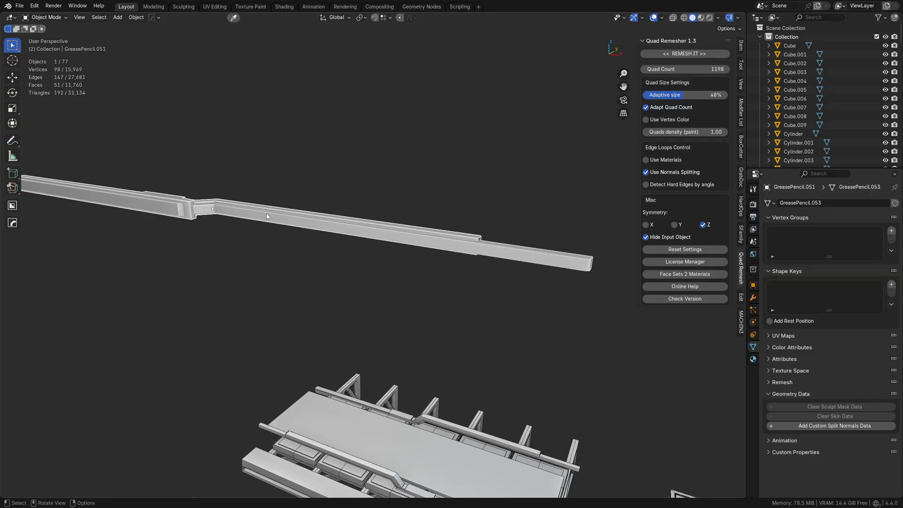
key("ctrl+a")
left_click(244, 214)
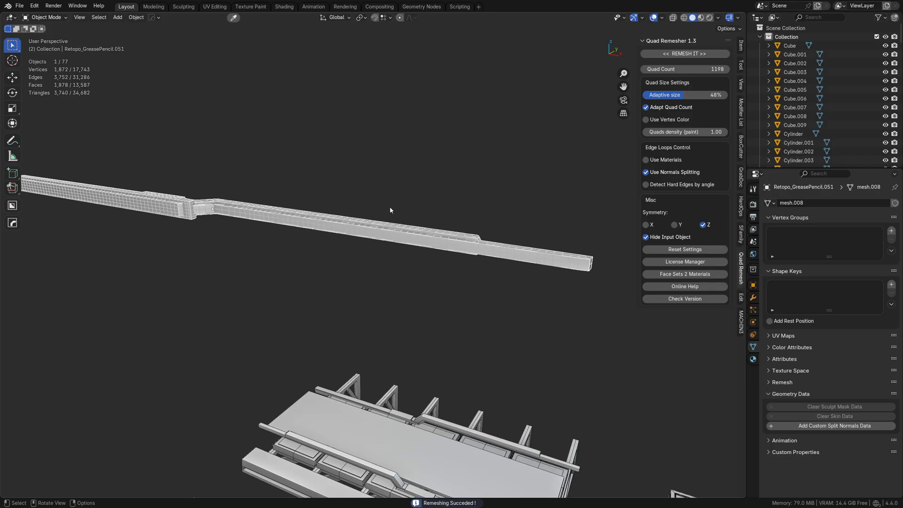
Try the beam's remesh at a quad count of 1198, inspect its grid around the bend, and undo it.
middle_click_drag(390, 210, 275, 271)
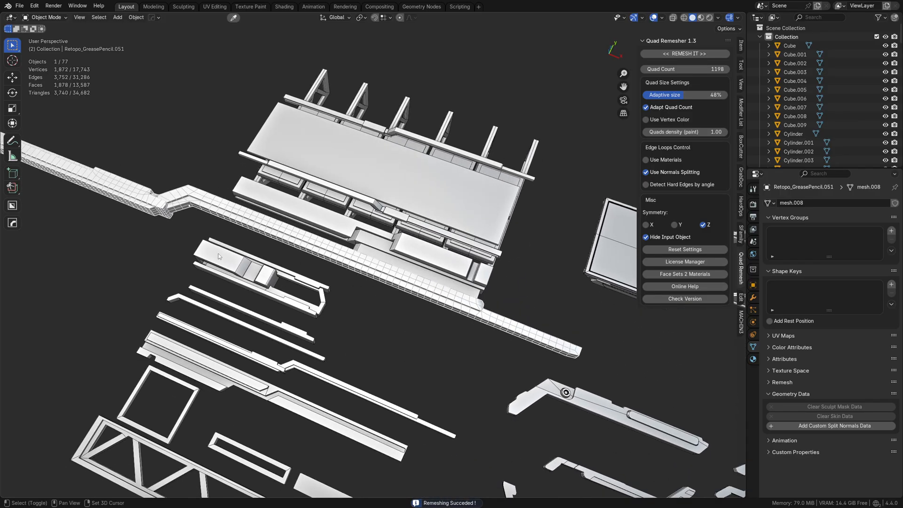
middle_click_drag(218, 256, 419, 317, "shift")
scroll(419, 316, "up", 4)
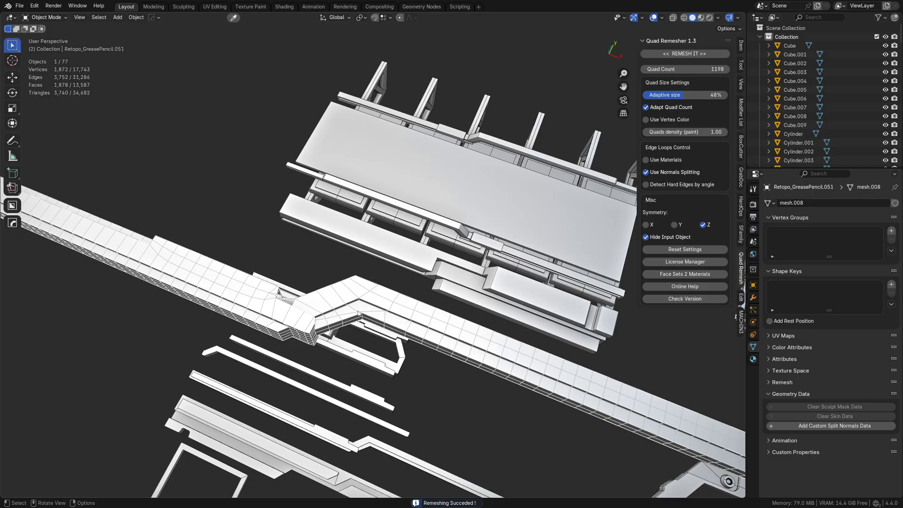
key("ctrl+z")
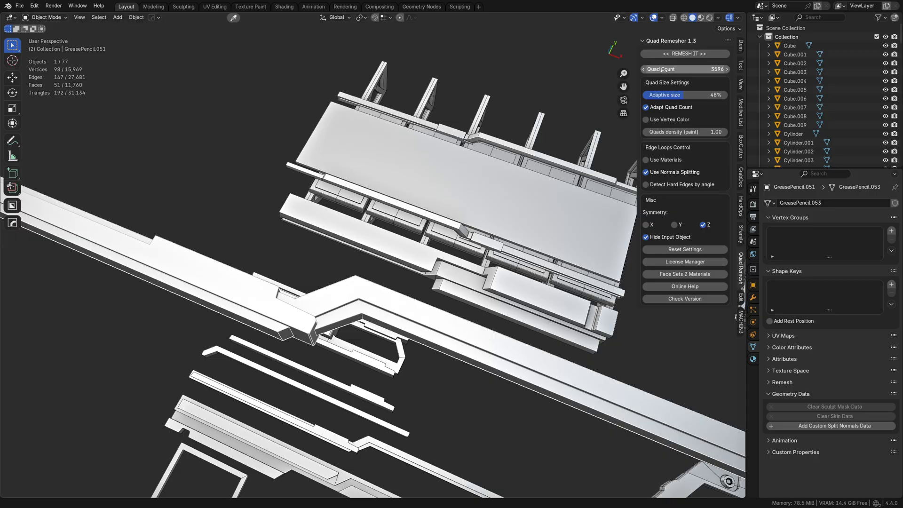
Remesh the raised beam with a quad count of 3596 and inspect the grid along its length.
left_click(682, 54)
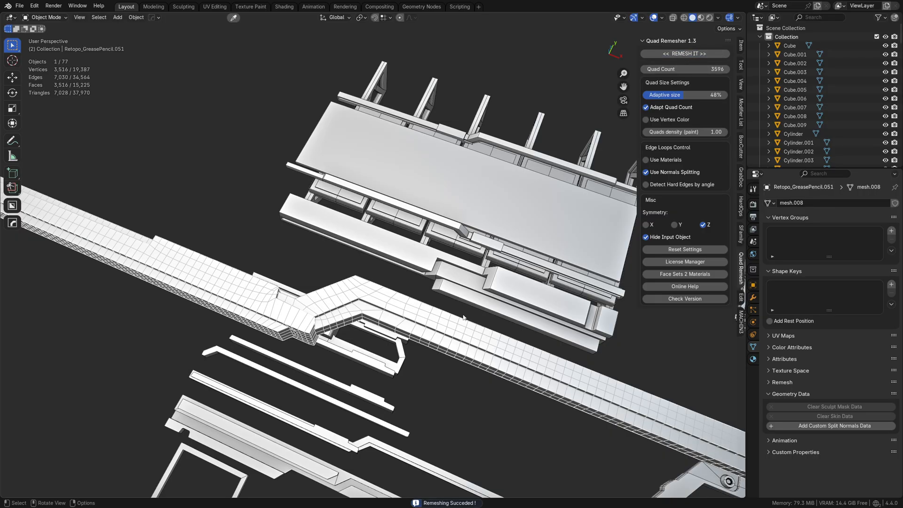
middle_click_drag(375, 317, 686, 106, "shift")
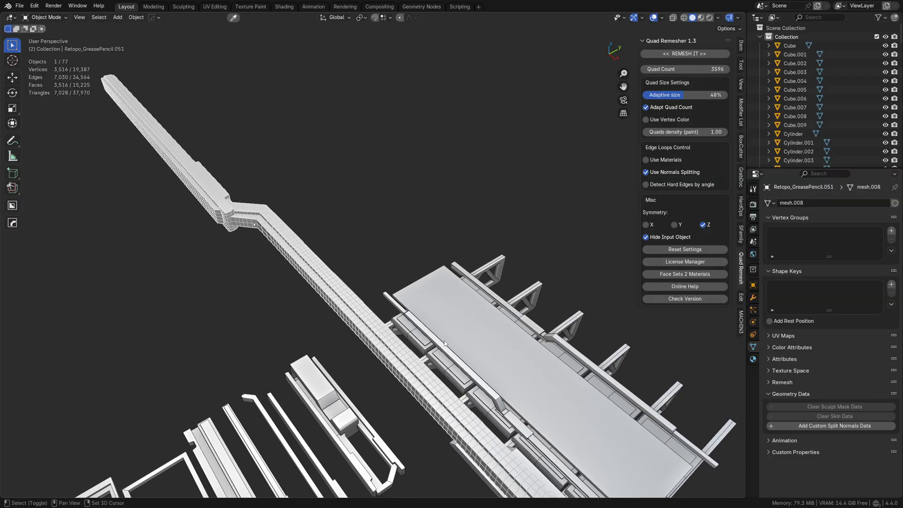
middle_click_drag(443, 343, 355, 265)
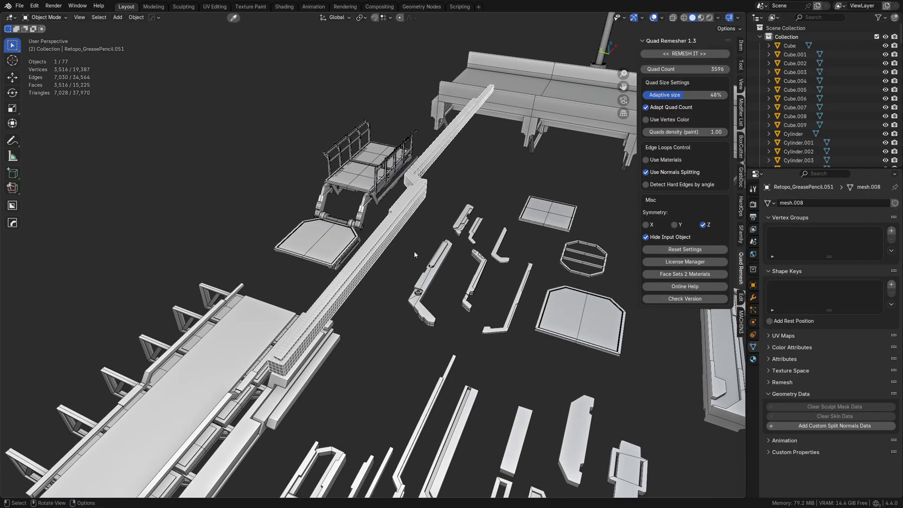
Try bending the beam in front view by moving its thick end's vertices down about 0.56 m with smooth proportional editing, size 1.949.
middle_click_drag(414, 251, 306, 236)
key("Tab")
left_click(369, 237)
key("Tab")
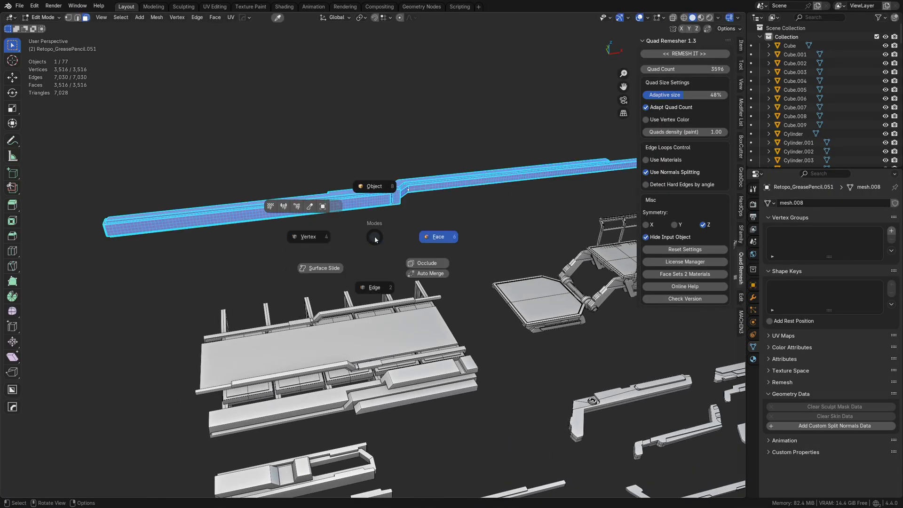
left_click(291, 242)
key("KP_1")
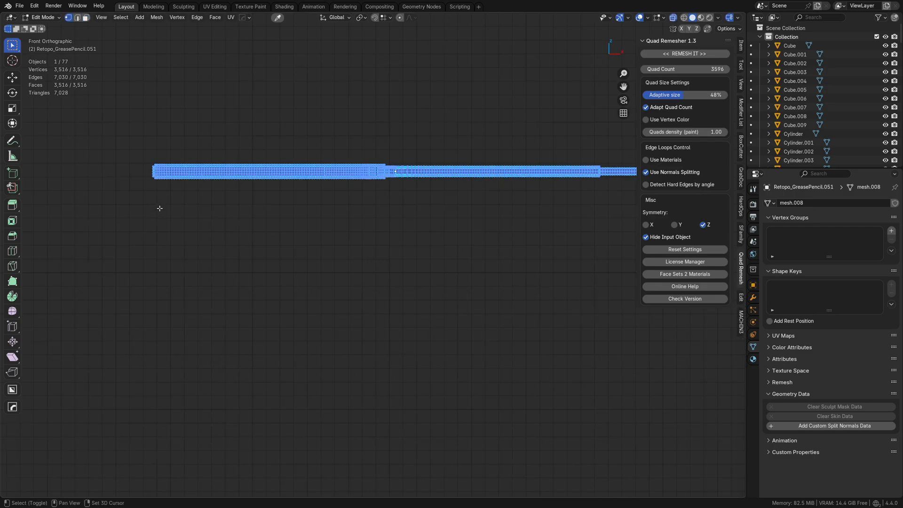
left_click_drag(158, 230, 193, 195)
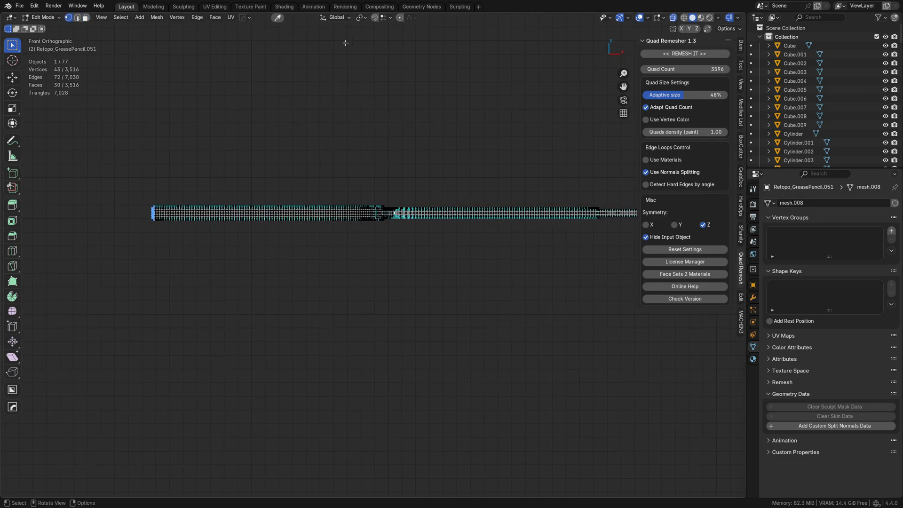
scroll(440, 254, "down", 4)
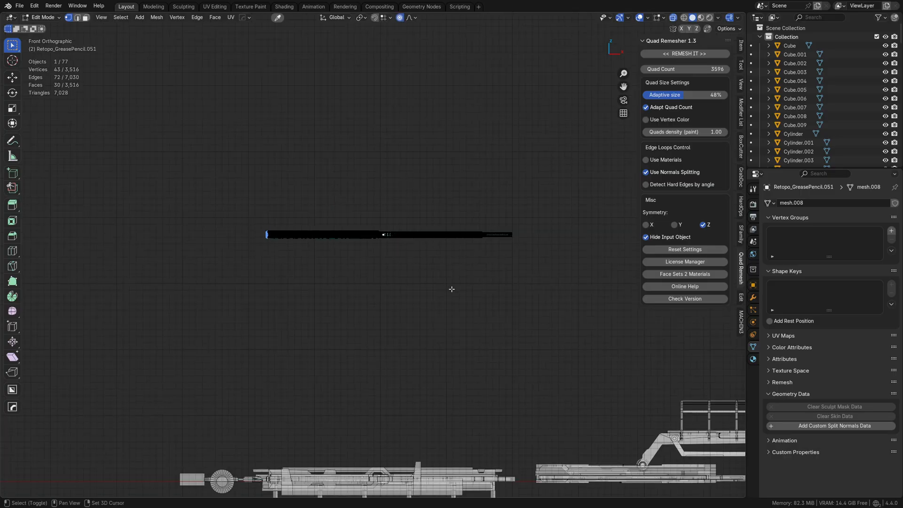
middle_click_drag(451, 289, 411, 290, "shift")
key("g")
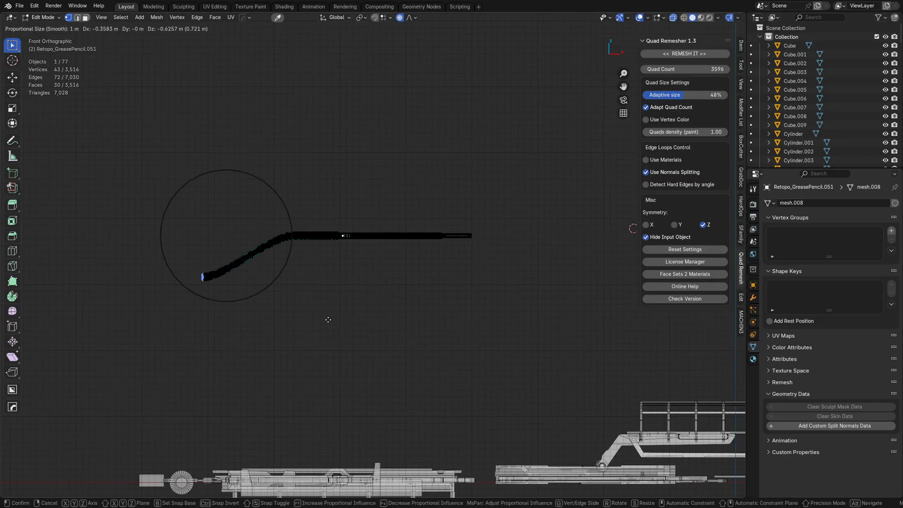
scroll(327, 319, "down", 7)
left_click(343, 315)
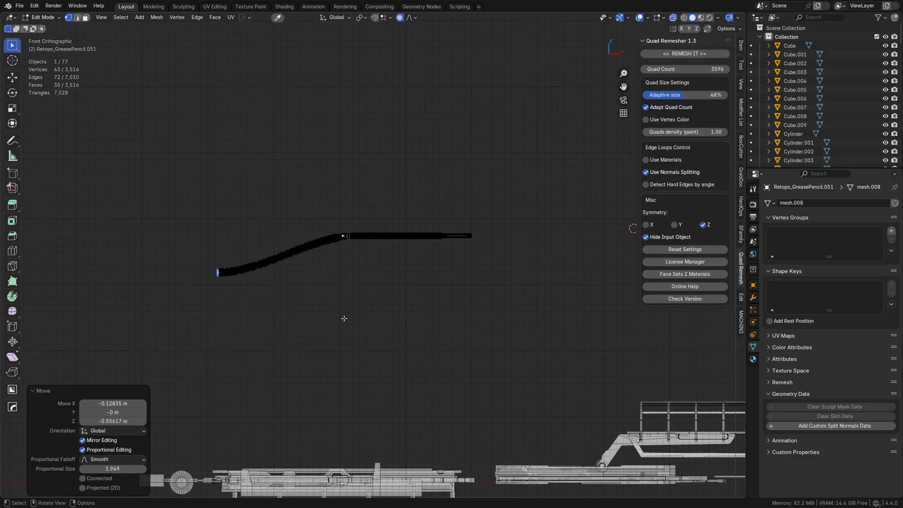
Try curving the beam further by rotating its end vertices with proportional editing, and inspect the shape in object mode.
key("r")
left_click(379, 203)
key("Tab")
left_click(376, 155)
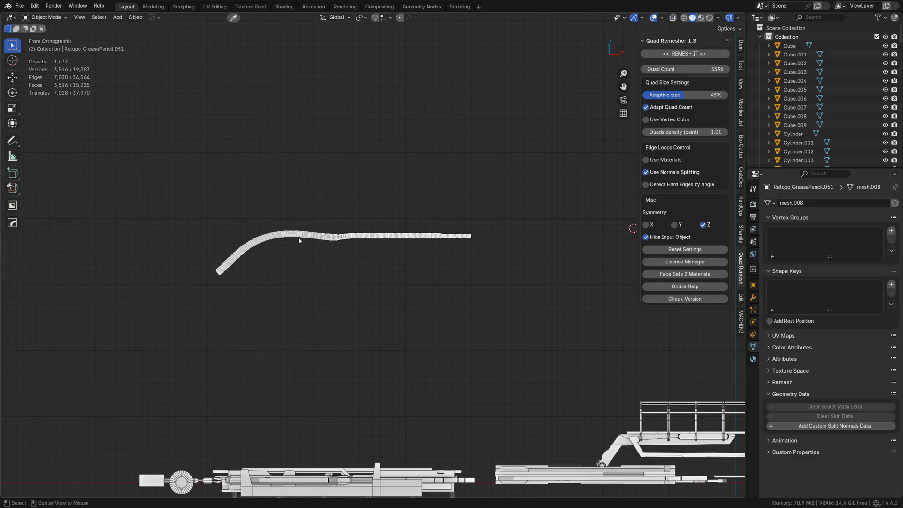
middle_click_drag(257, 245, 338, 268, "shift")
scroll(340, 282, "up", 6)
middle_click_drag(341, 299, 315, 343)
key("Tab")
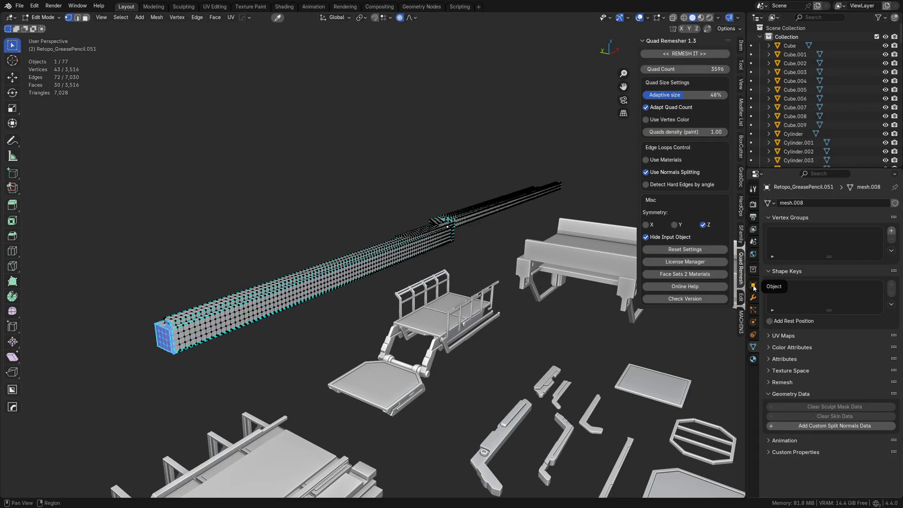
key("KP_1")
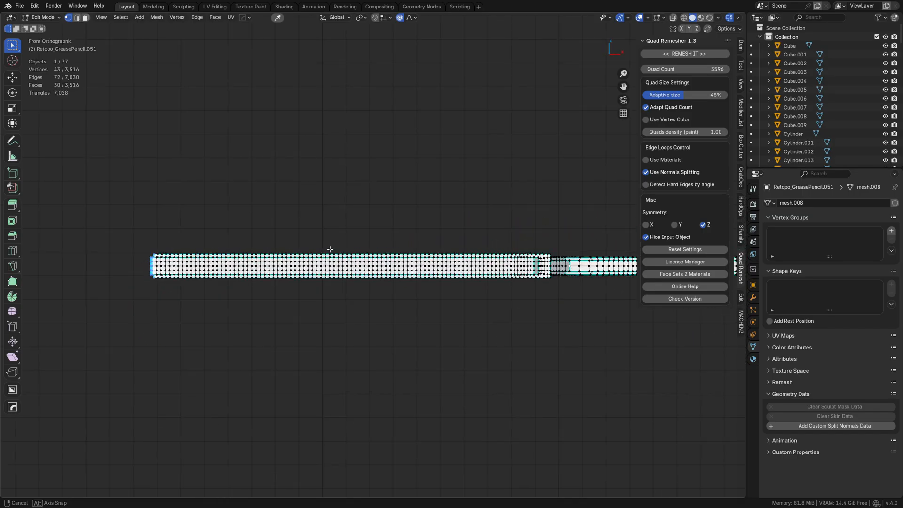
middle_click_drag(390, 236, 457, 354, "ctrl")
middle_click_drag(456, 355, 402, 329, "shift")
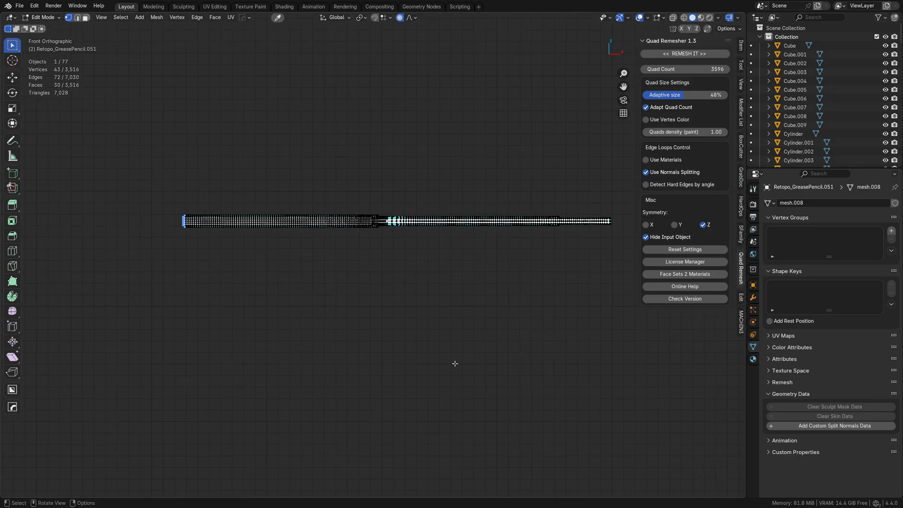
key("r")
right_click(422, 192)
Select the thick half of the beam's mesh up to just before the bend, and switch to edge selection.
middle_click_drag(314, 266, 337, 249)
key("Tab")
left_click(272, 254)
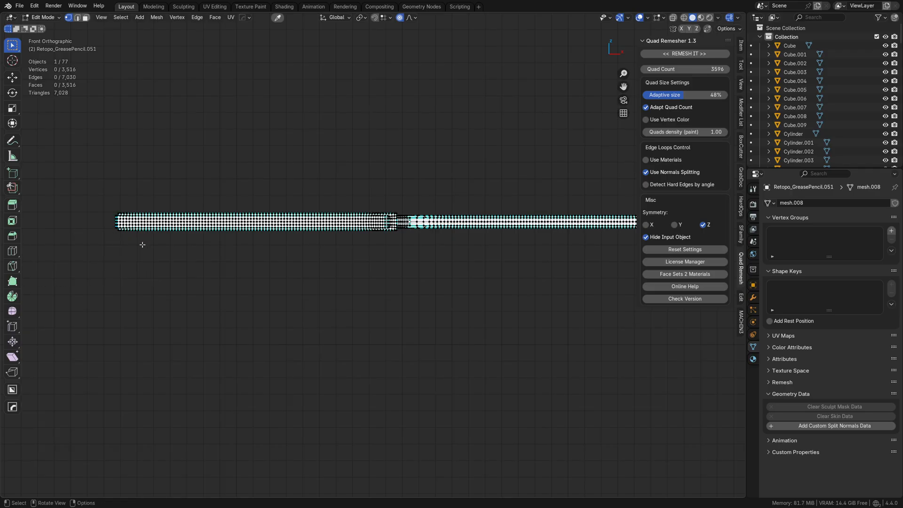
left_click_drag(79, 282, 358, 169)
middle_click_drag(359, 170, 333, 187)
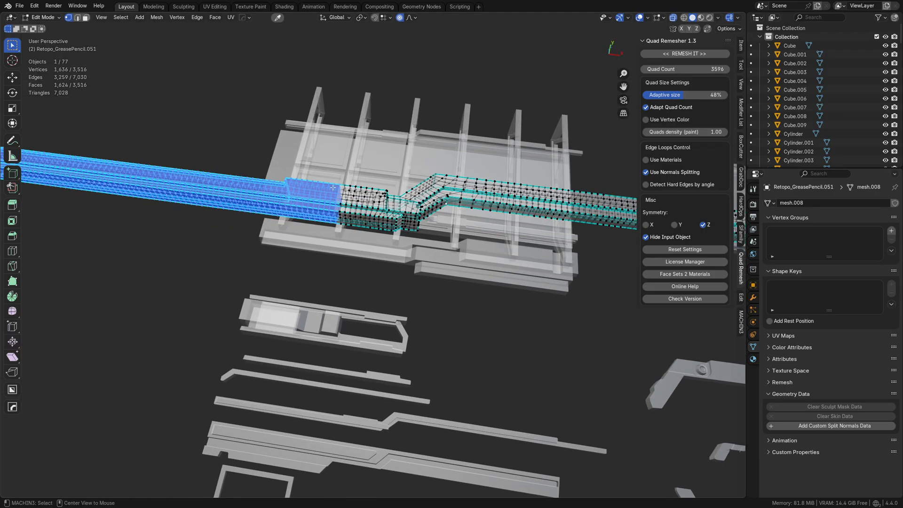
middle_click(333, 188, "alt")
scroll(417, 315, "up", 3)
key("Tab")
left_click(421, 363)
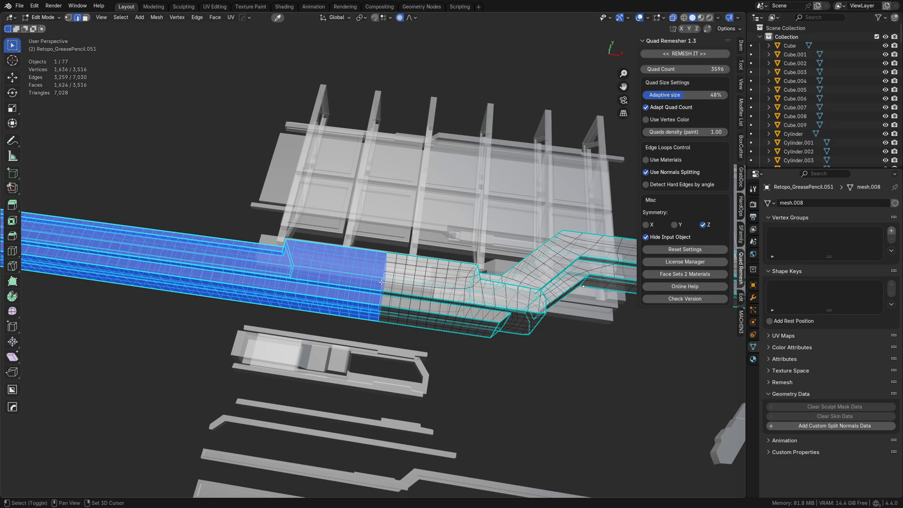
Set the transform pivot point to Active Element and turn off proportional editing.
middle_click_drag(381, 282, 341, 278)
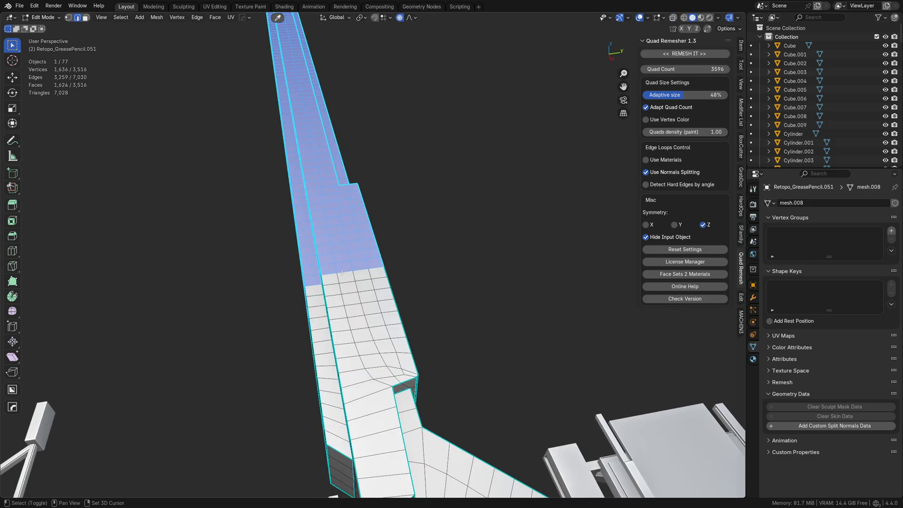
left_click(360, 17)
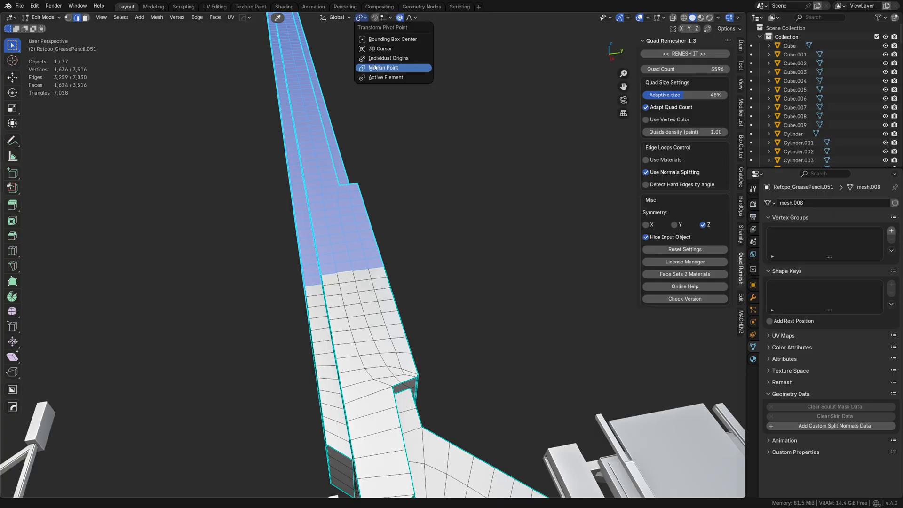
left_click(380, 77)
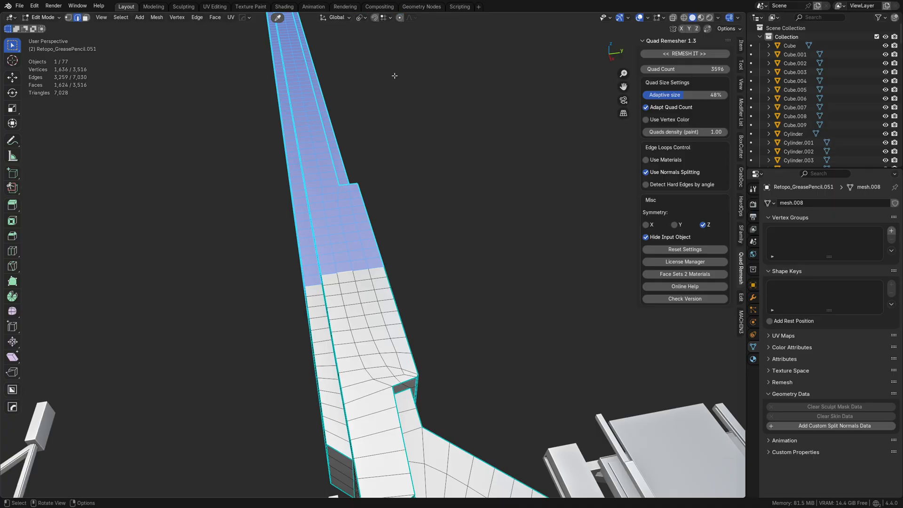
middle_click_drag(394, 75, 396, 329)
Try rotating the selected thick half by -41.2° in front view and moving it away from the joint.
key("r")
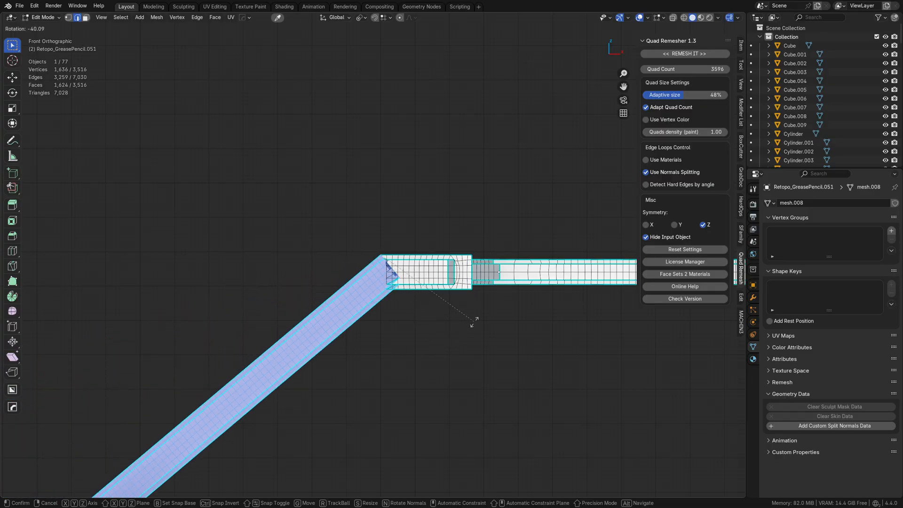
left_click(476, 320)
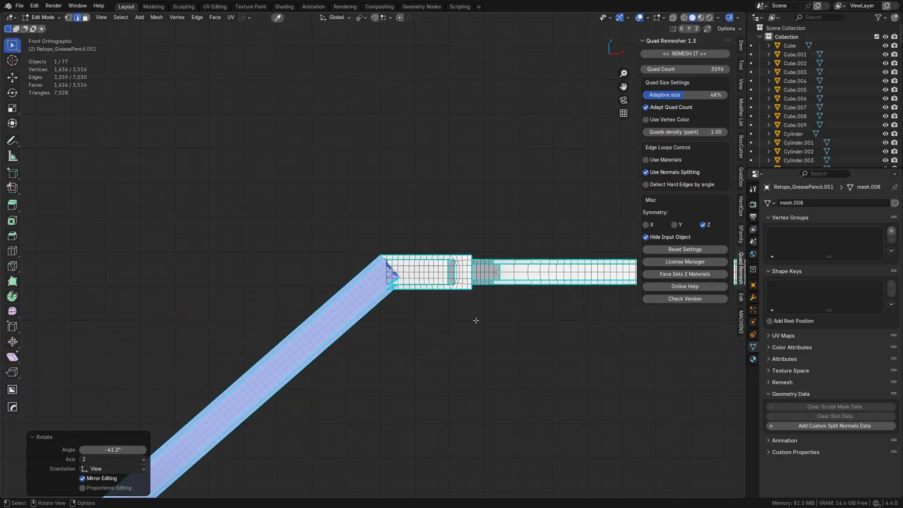
key("g")
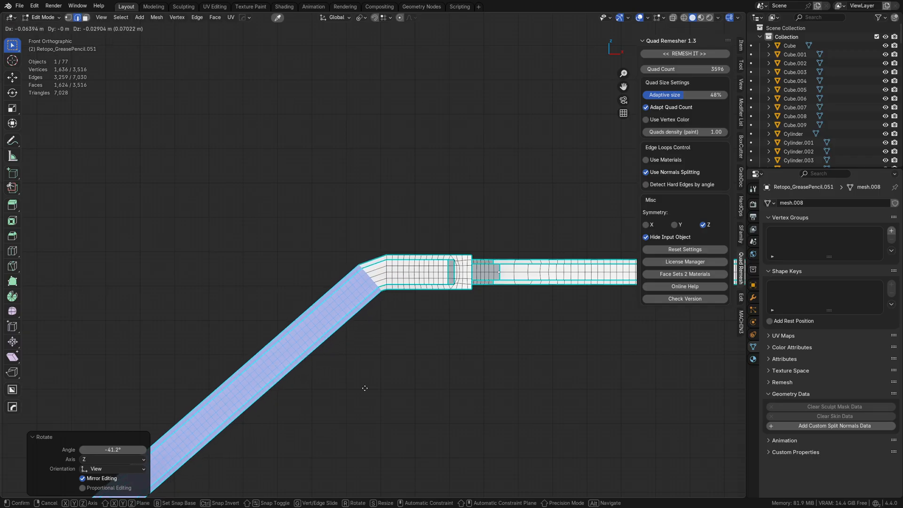
left_click(357, 406)
middle_click_drag(357, 405, 350, 325)
key("ctrl+z")
key("ctrl+z")
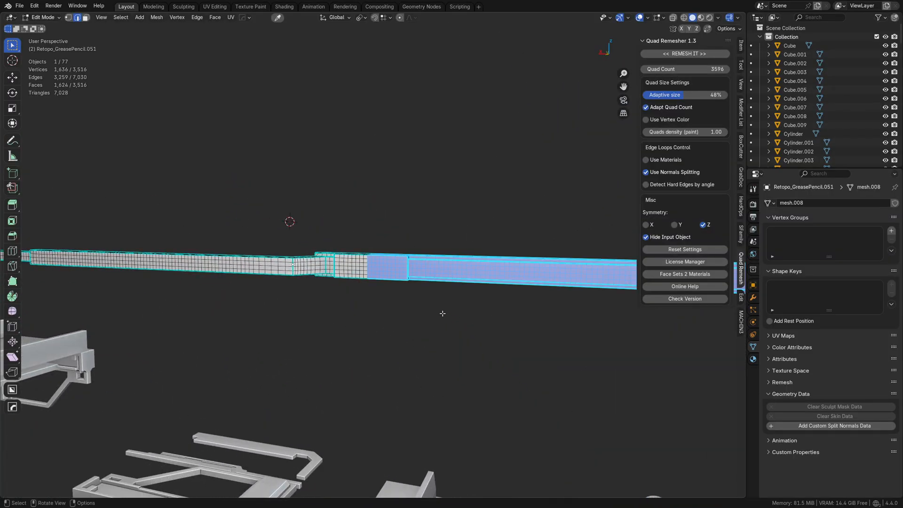
In back view, rotate the beam's thick half by about 47.4° and move it down and outward from the bend.
middle_click_drag(441, 312, 409, 333)
key("ctrl+KP_1")
key("r")
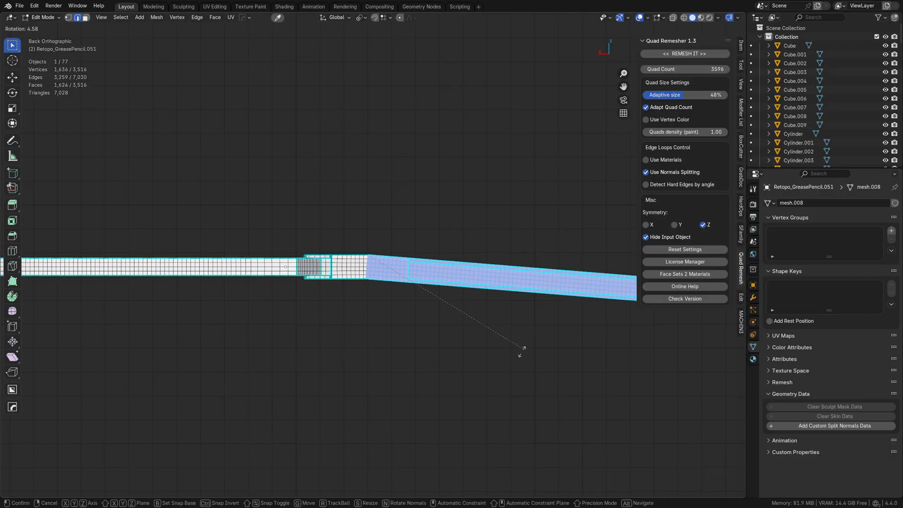
left_click(432, 364)
middle_click_drag(432, 364, 413, 327, "shift")
key("g")
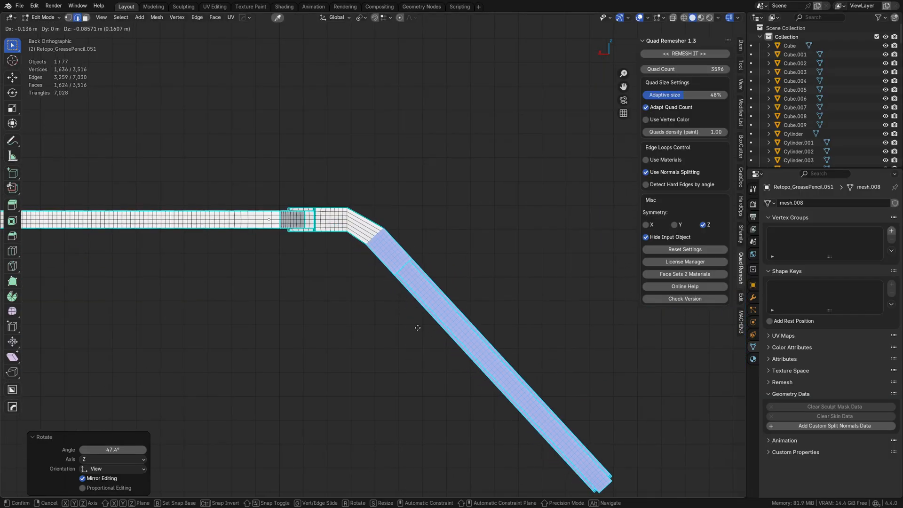
left_click(422, 332)
Select the ring of stretched faces at the bend through the mesh and delete those faces.
key("3")
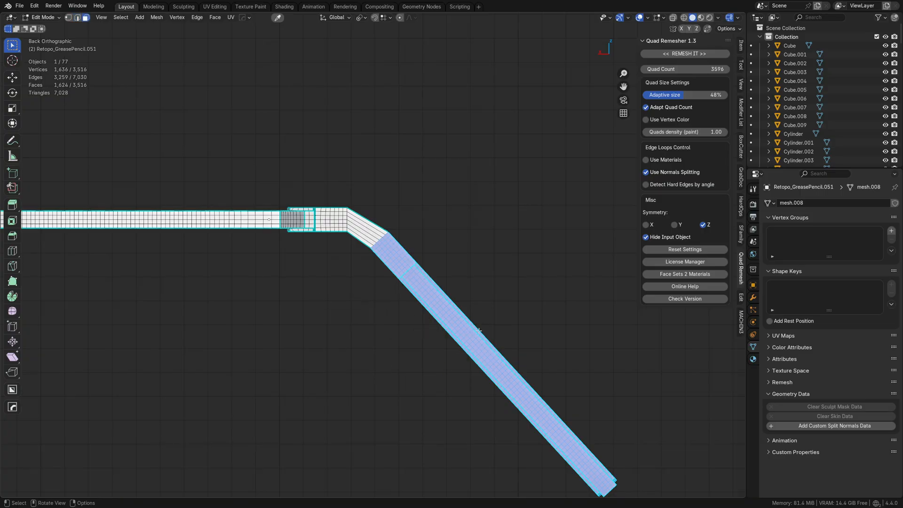
key("alt+z")
left_click_drag(360, 235, 364, 229)
scroll(366, 221, "up", 2)
scroll(371, 191, "down", 1)
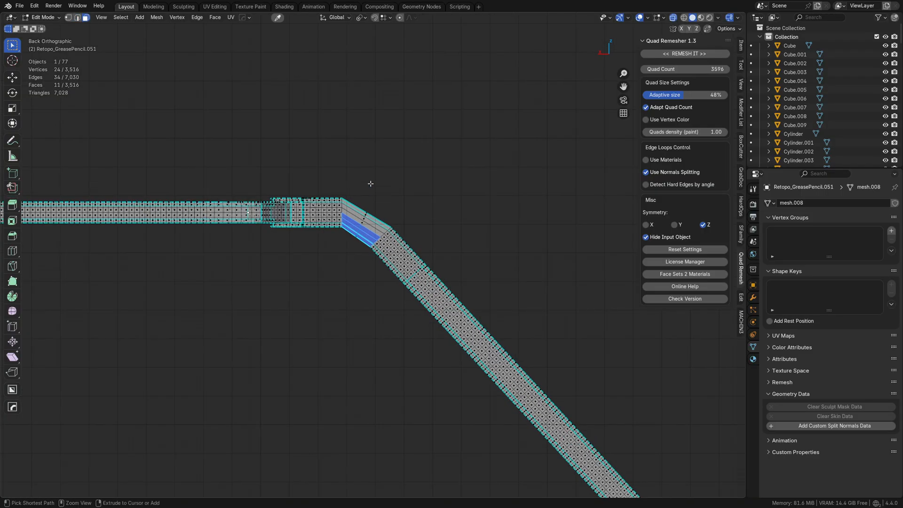
scroll(394, 217, "up", 2)
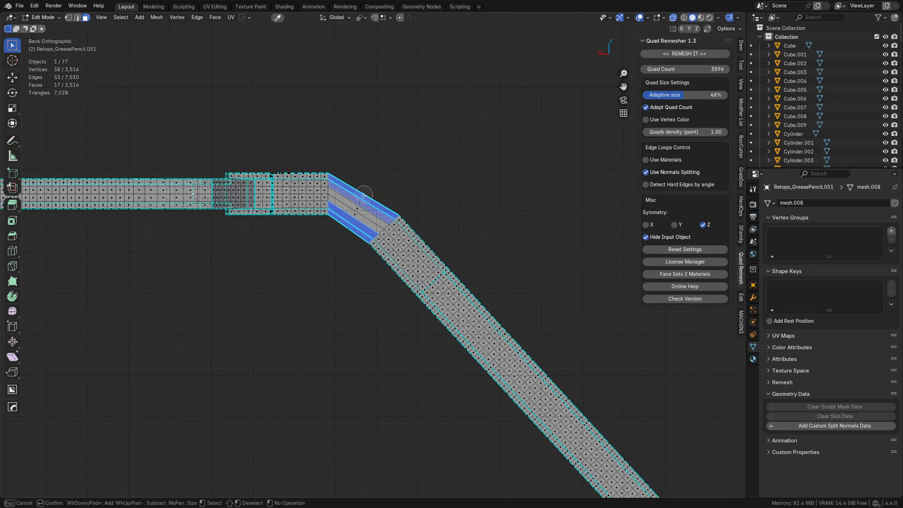
key("alt+z")
middle_click_drag(435, 270, 278, 236)
key("x")
left_click(399, 200)
Select the open edge loops of both beam halves and bridge them with 10 cuts using Blend Path interpolation.
key("Tab")
left_click(380, 279)
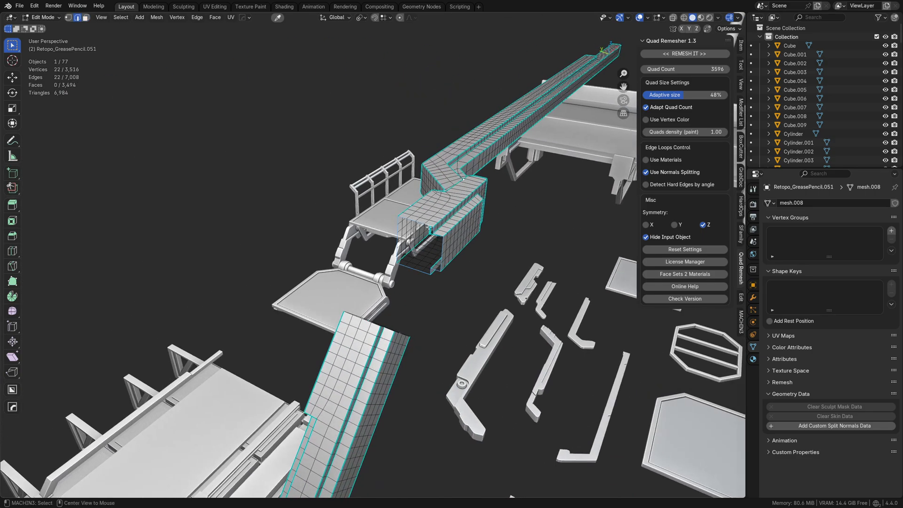
middle_click_drag(429, 227, 360, 311)
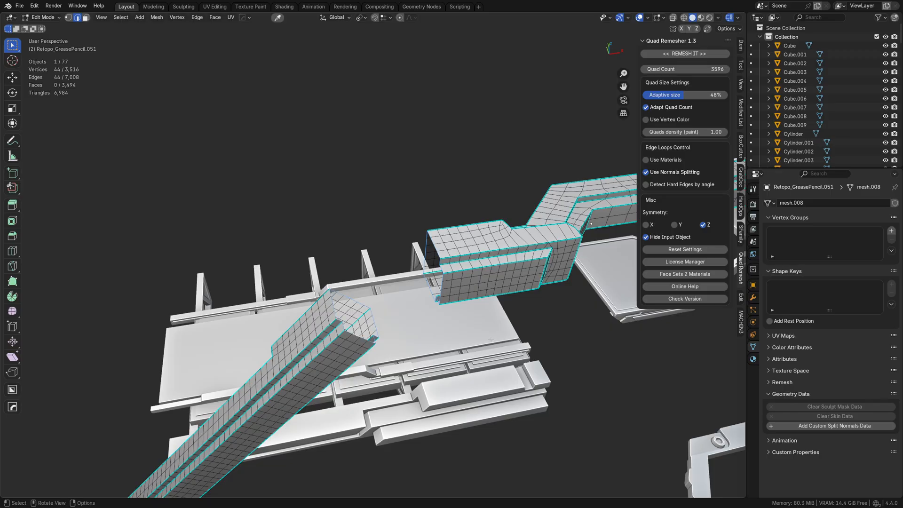
middle_click_drag(490, 339, 332, 268)
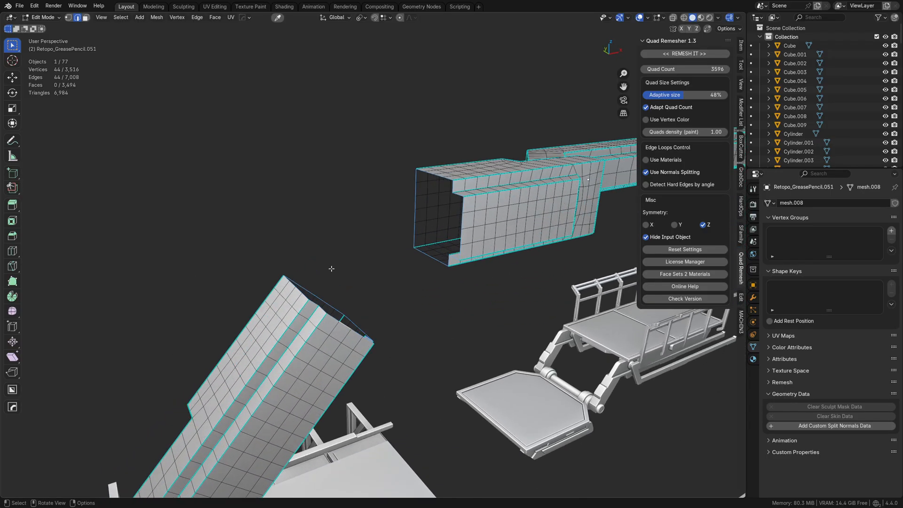
key("ctrl+e")
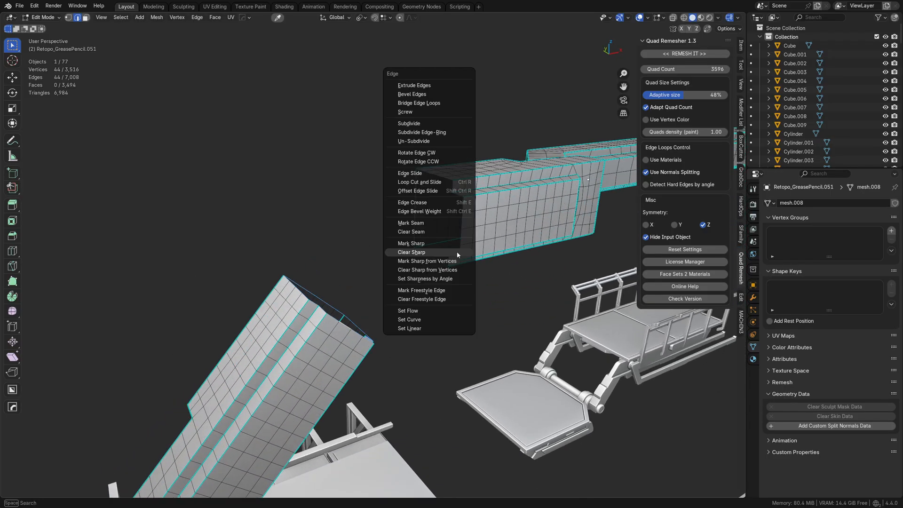
left_click(453, 108)
scroll(384, 254, "up", 3)
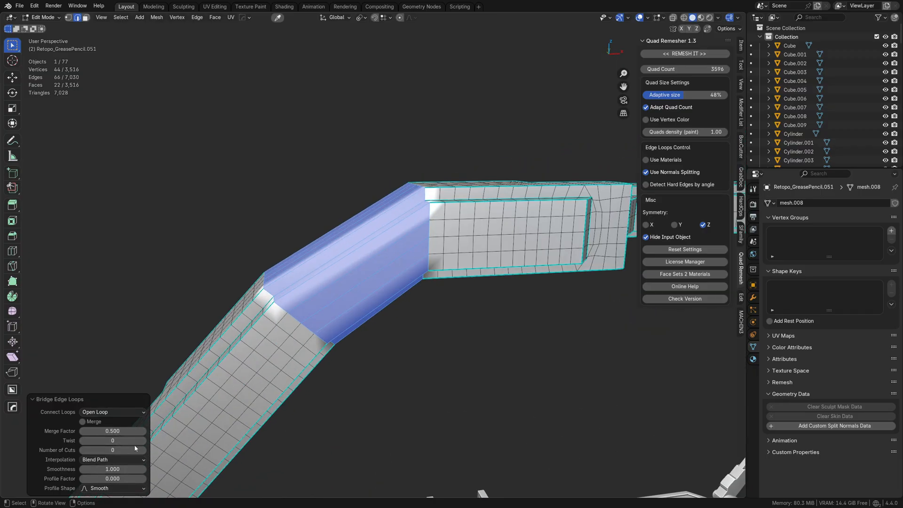
left_click(144, 450)
left_click(144, 450)
left_click(144, 450)
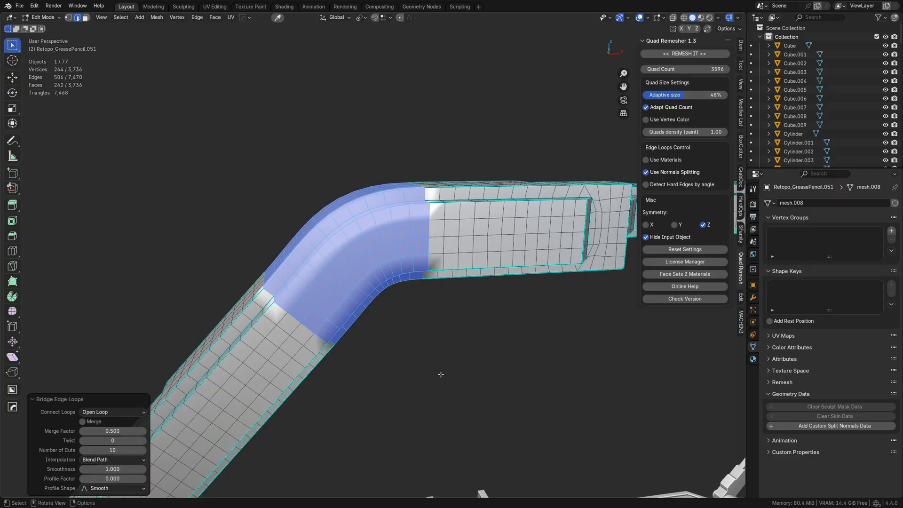
Return to object mode and apply Shade Auto Smooth to the bent beam.
key("Tab")
scroll(402, 236, "down", 3)
right_click(398, 237)
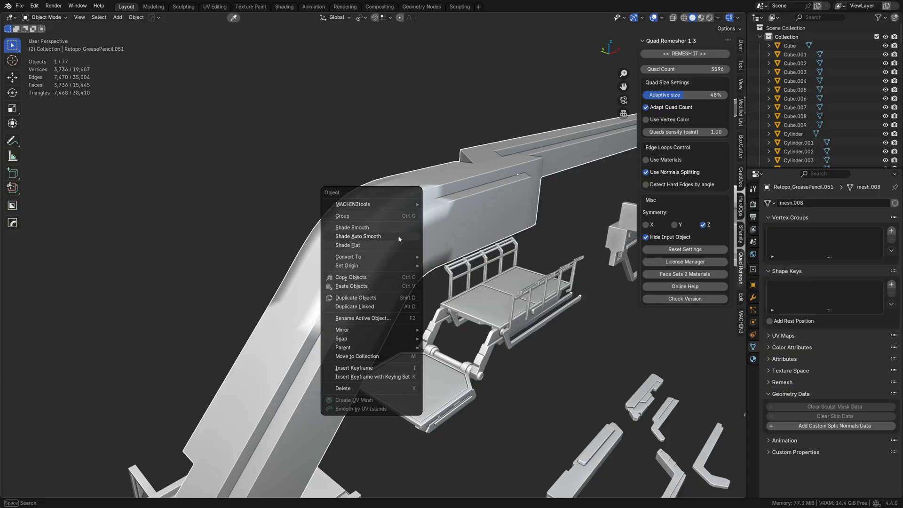
left_click(399, 237)
Inspect the beam's curved bend from several angles, including in wireframe display.
key("a")
middle_click_drag(402, 255, 278, 240)
key("a")
key("shift+z")
scroll(443, 275, "down", 2)
scroll(424, 291, "up", 2)
middle_click_drag(414, 315, 375, 270)
left_click(381, 238)
key("shift+z")
Apply Limited Dissolve to the whole beam mesh with a max angle of 0.05°.
key("Tab")
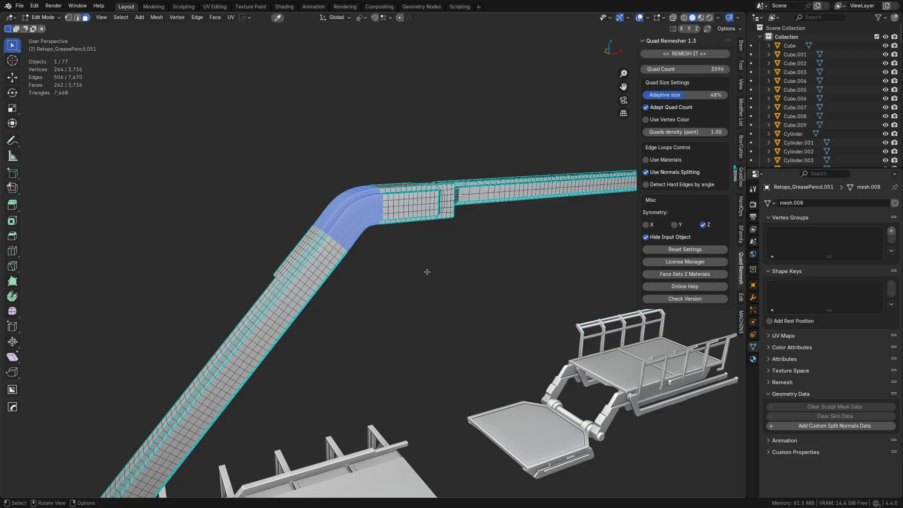
key("a")
key("x")
left_click(422, 343)
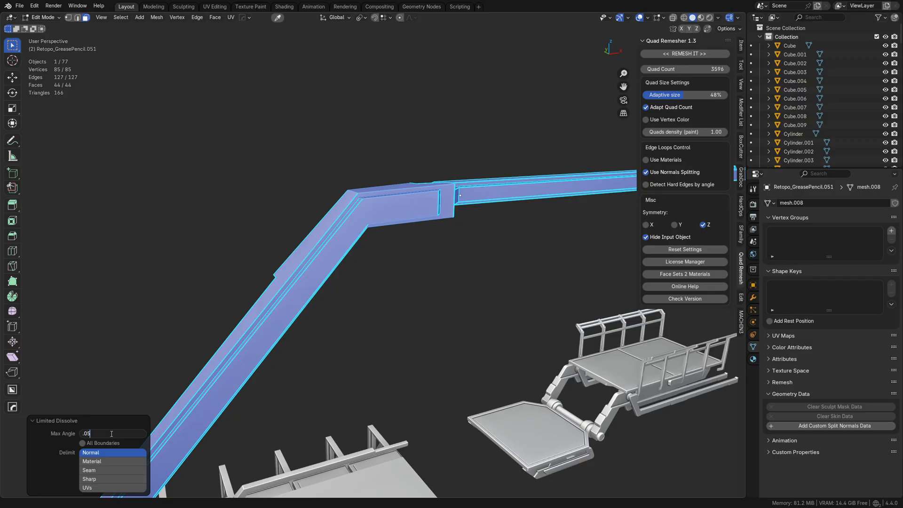
left_click(111, 434)
type(".05")
key("Return")
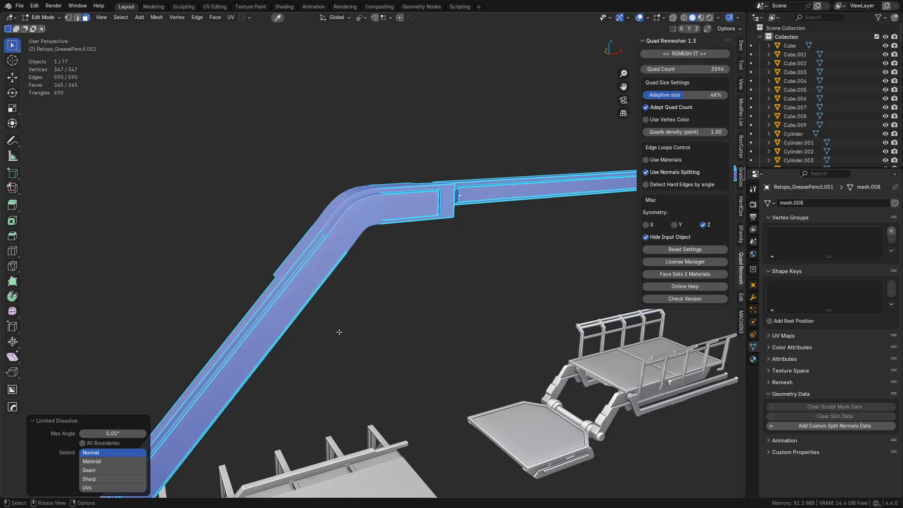
Examine the simplified beam in object and edit mode, checking the leftover edges near its ends.
middle_click_drag(437, 357, 371, 284)
key("Tab")
left_click(354, 305)
key("Tab")
left_click(407, 282)
key("Tab")
left_click(292, 264)
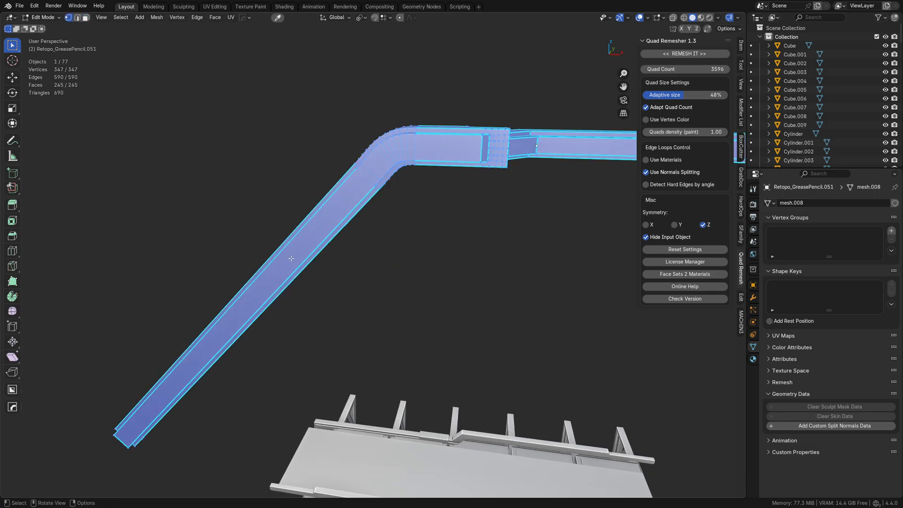
key("alt+a")
middle_click_drag(287, 254, 383, 258)
Apply Limited Dissolve to the whole beam mesh again with a max angle of 10°.
key("a")
key("x")
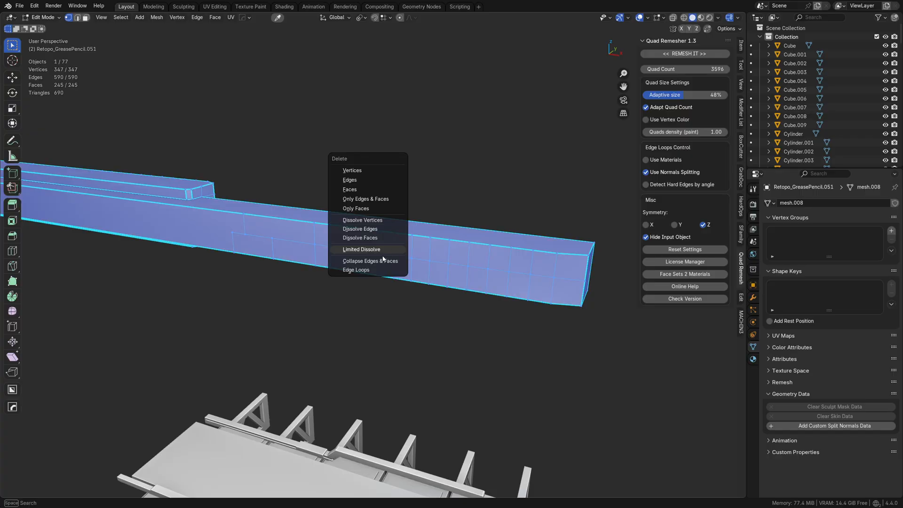
left_click(373, 249)
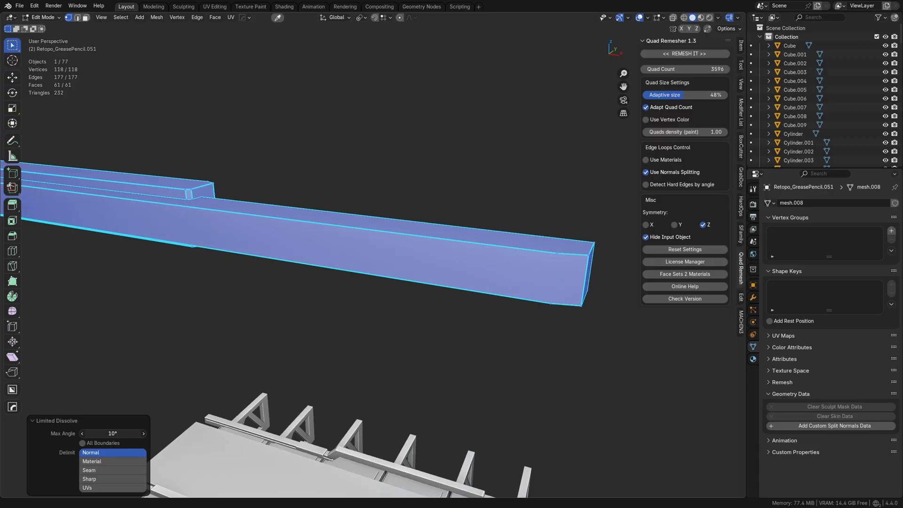
Inspect the remaining edges along the beam and around its curved bend.
middle_click_drag(140, 267, 442, 320, "shift")
middle_click_drag(202, 258, 476, 238, "shift")
middle_click_drag(292, 221, 610, 217, "shift")
middle_click(216, 199, "alt")
middle_click_drag(215, 252, 503, 236)
left_click(329, 183)
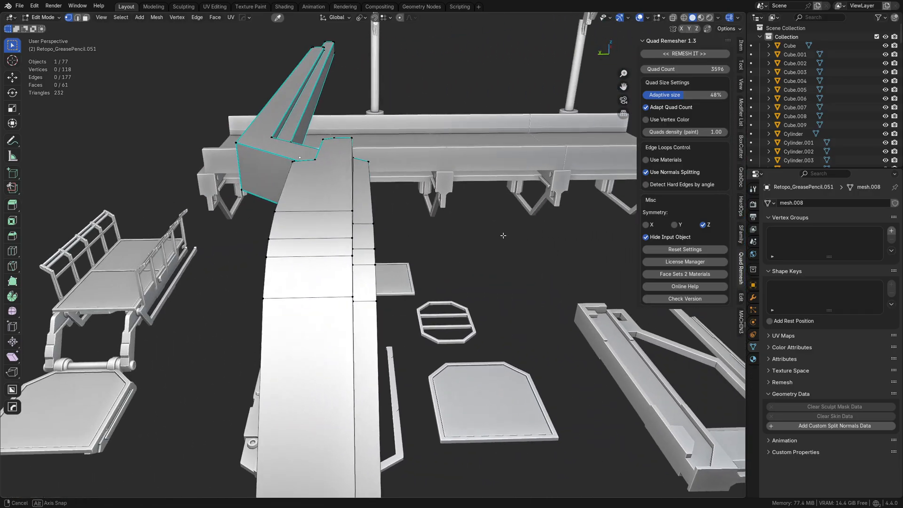
scroll(504, 236, "down", 2)
middle_click_drag(303, 315, 477, 377)
middle_click_drag(358, 234, 387, 306)
Return to object mode, deselect everything, and look over the bent beam among the other kit parts.
key("Tab")
left_click(386, 266)
key("a")
key("alt+a")
middle_click_drag(385, 268, 340, 283)
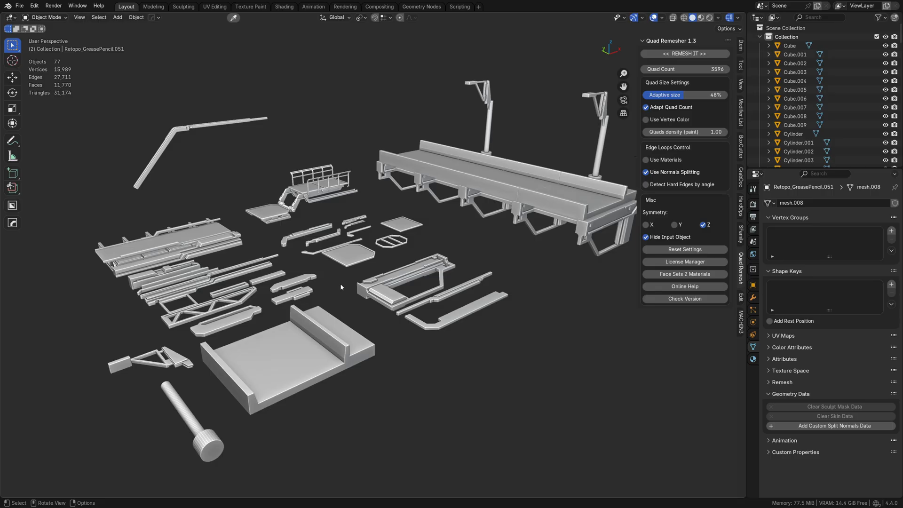
middle_click_drag(340, 283, 366, 267)
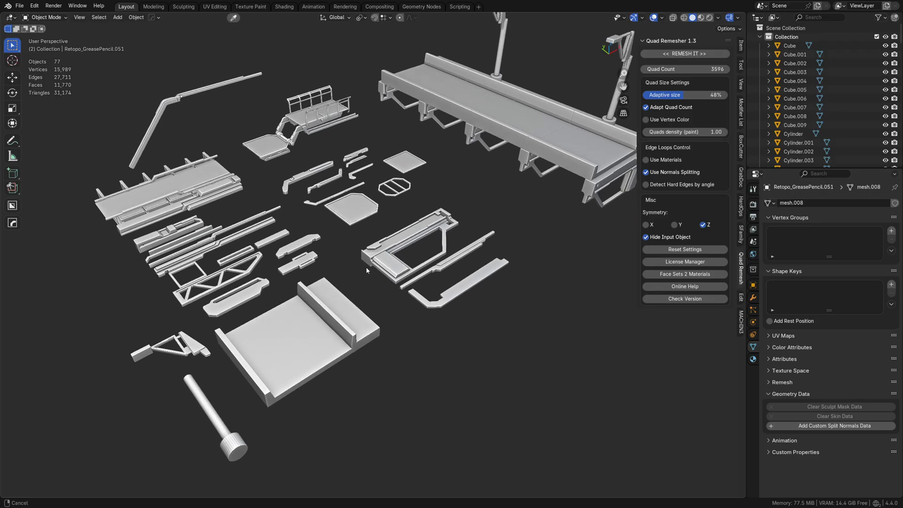